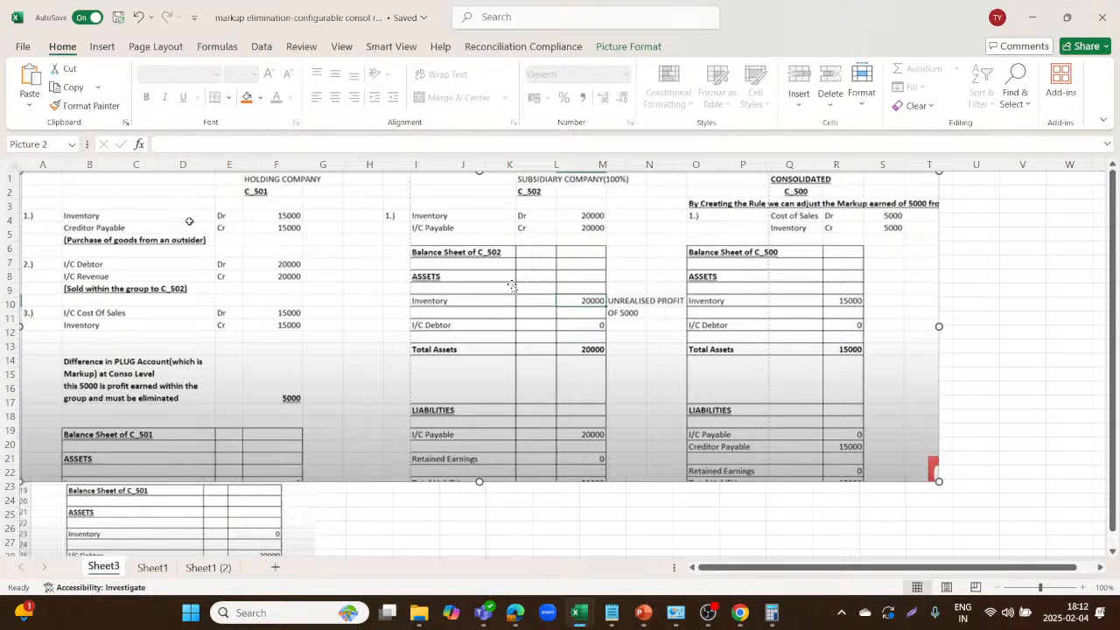
Enter the heading Holding Co in J30, below the pasted balance sheets, with the amount 15000 beneath it.
scroll(446, 550, "down", 2)
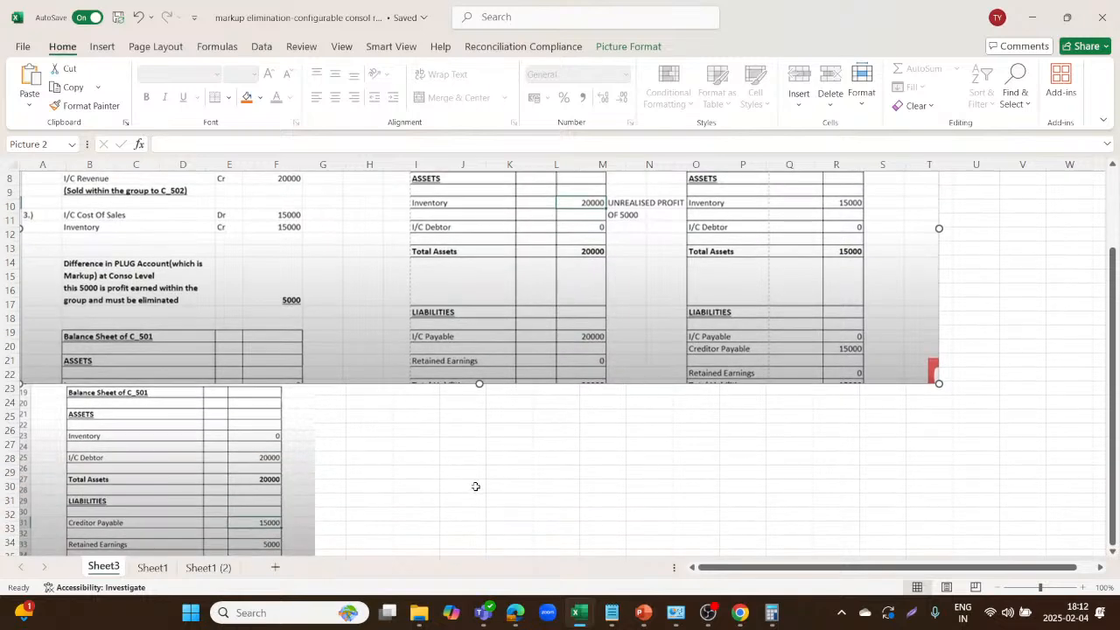
left_click(475, 487)
type("Holdin")
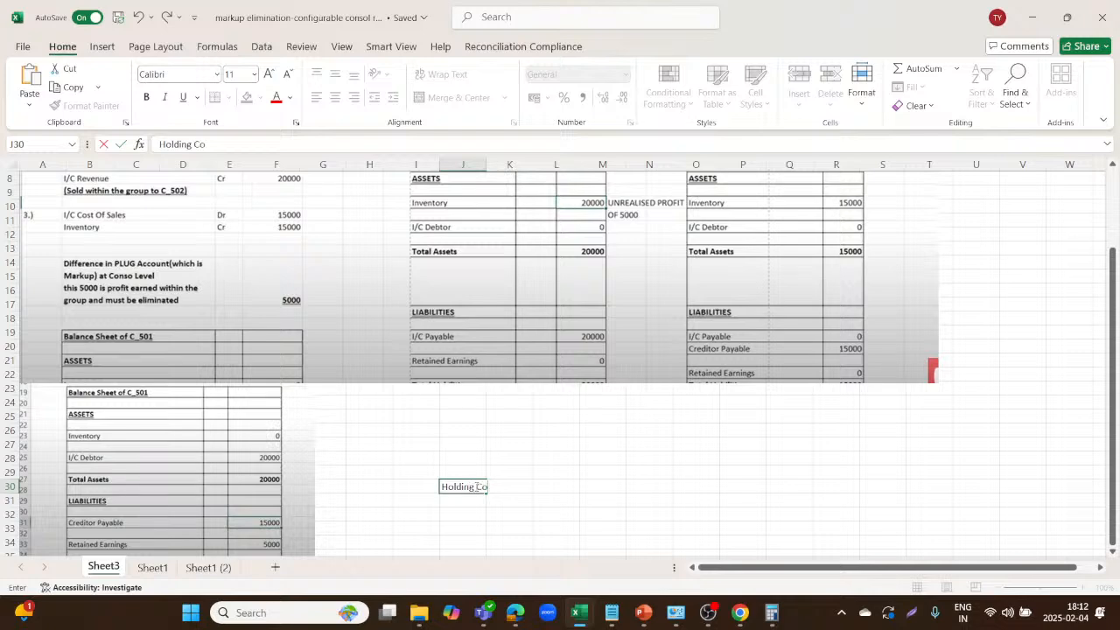
type("g Co")
key("Return")
type("15000")
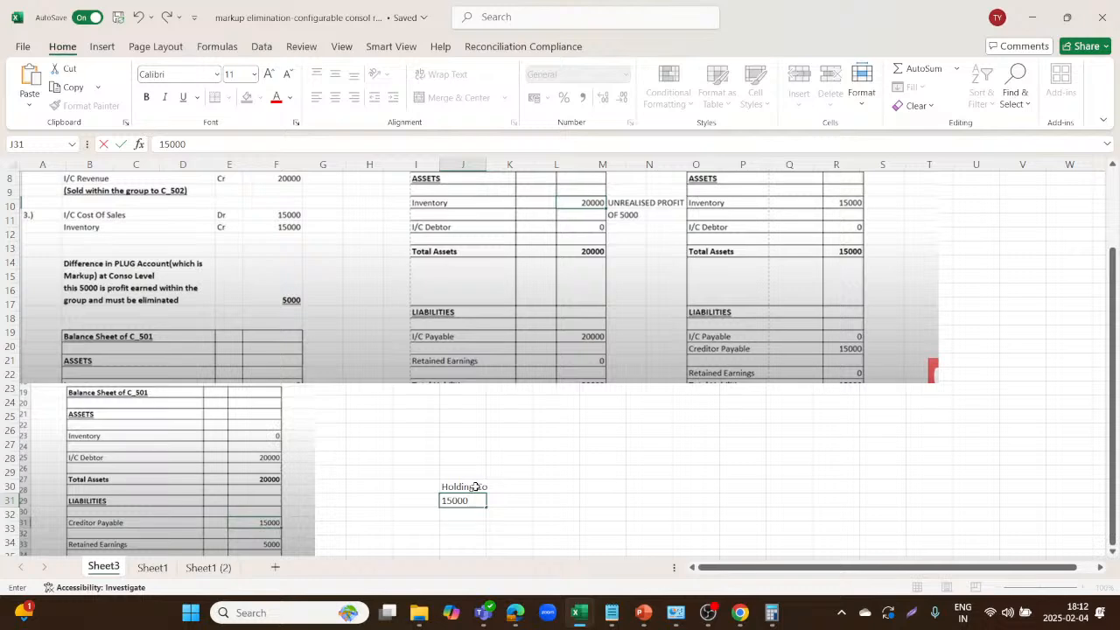
key("Tab")
Enter the heading Sub in L30 with the amount 20000 beneath it.
key("Up")
key("Right")
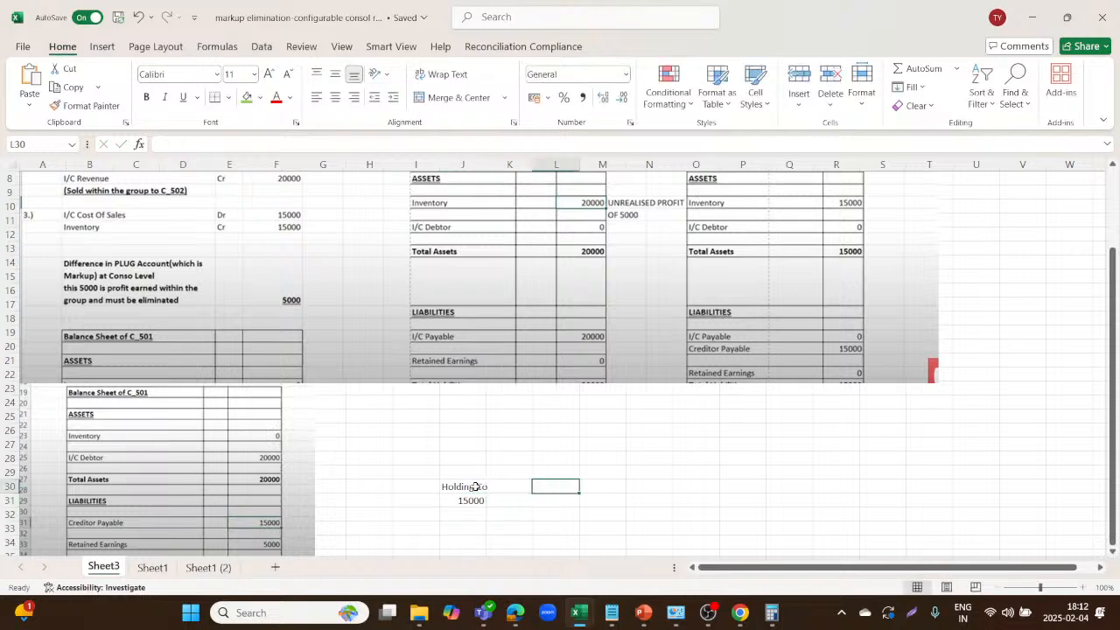
type("S")
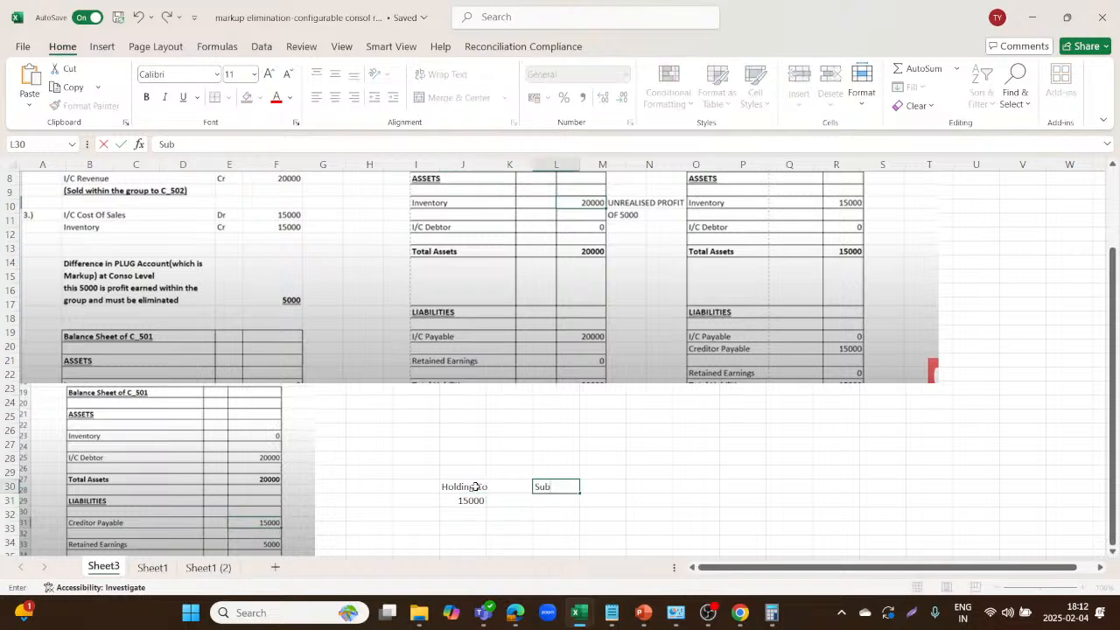
type("ub")
key("Return")
type("2000")
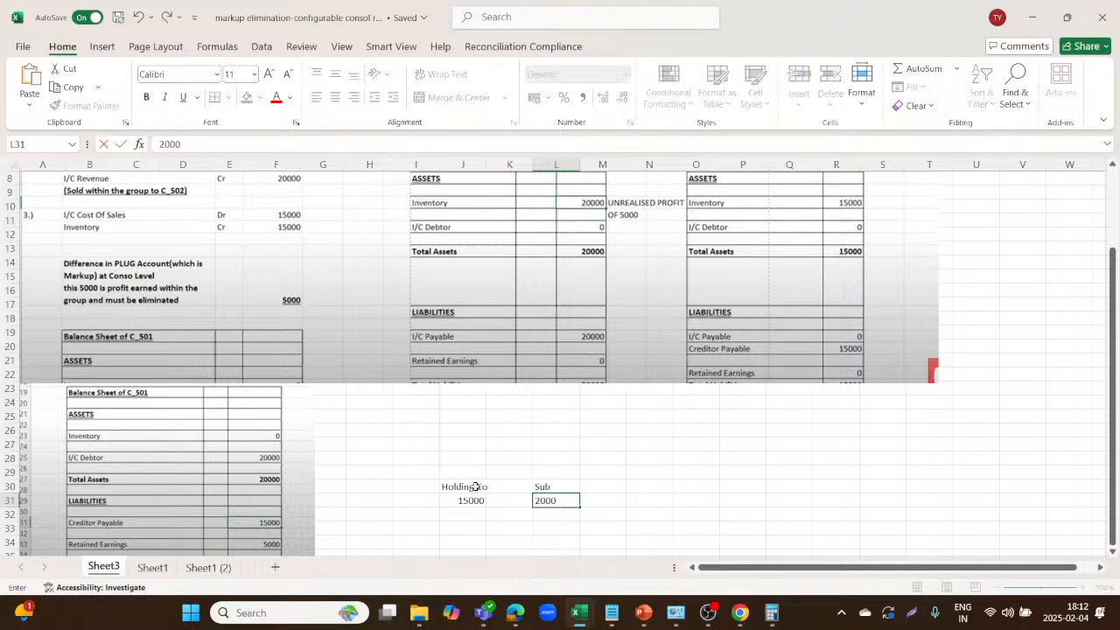
type("0")
key("Return")
Enter the 5000 markup in K32, between the Holding Co and Sub columns.
key("Left")
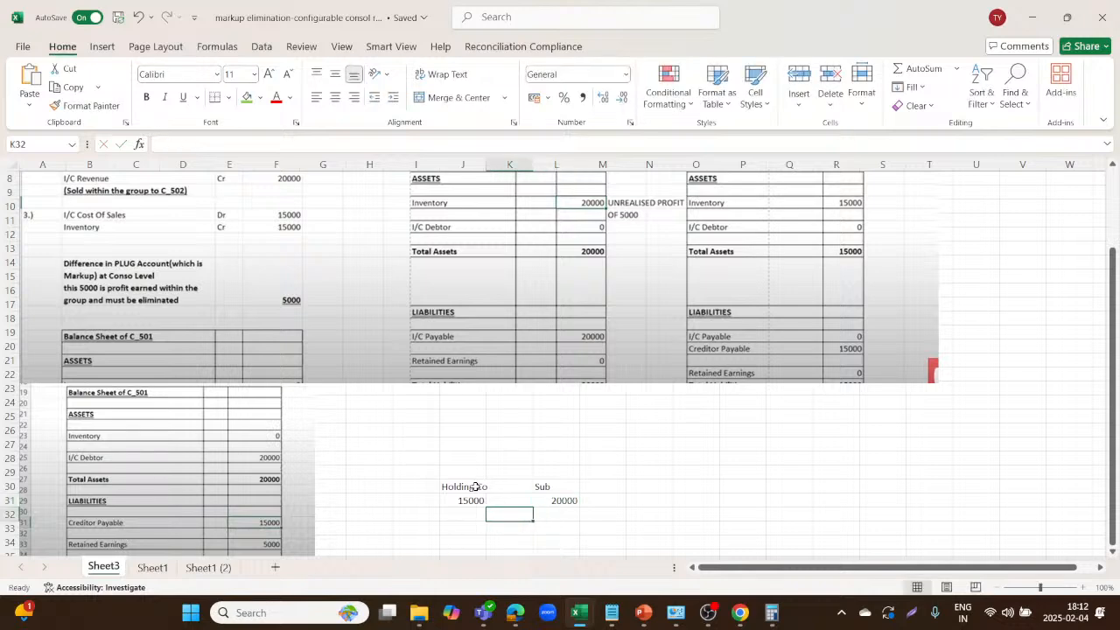
type("5000")
key("Return")
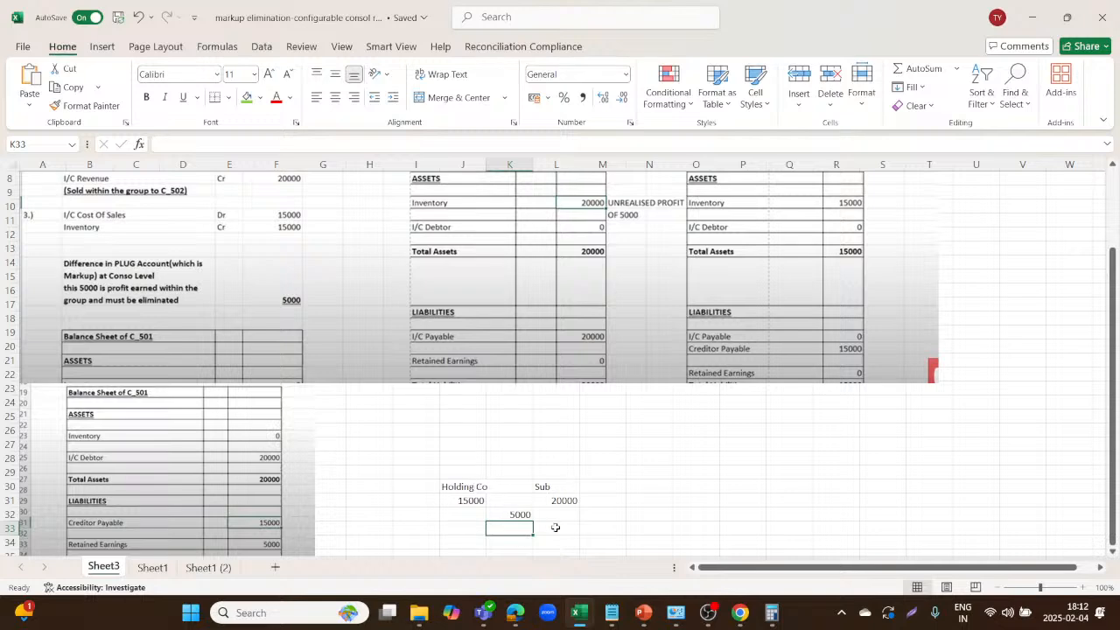
left_click(507, 511)
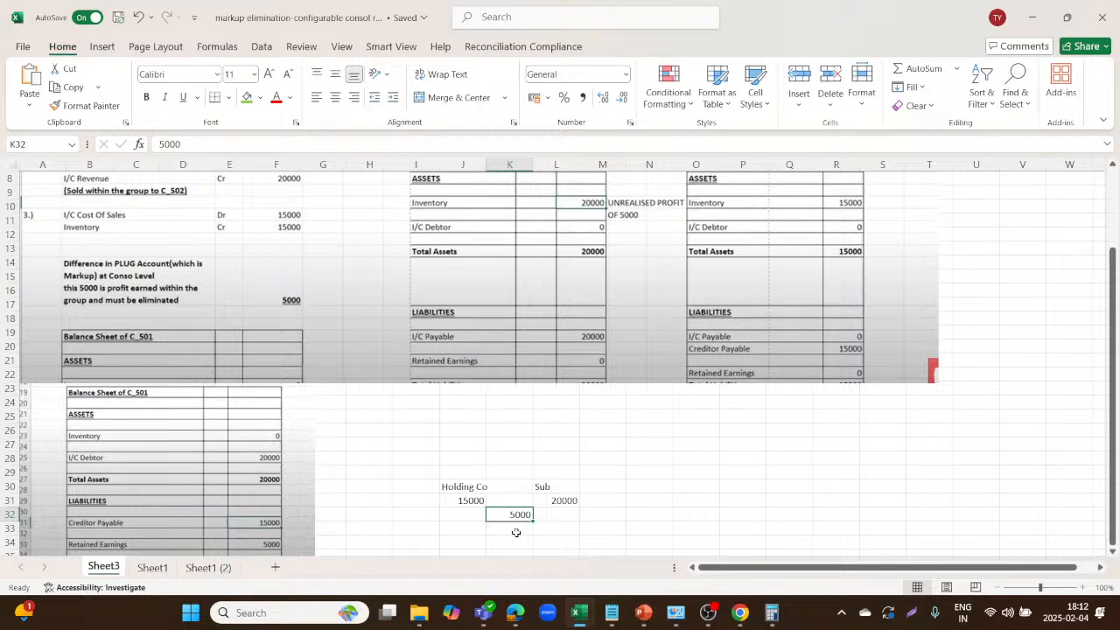
Add the heading CFS in N30 with the amount 15000 beneath it.
left_click(651, 484)
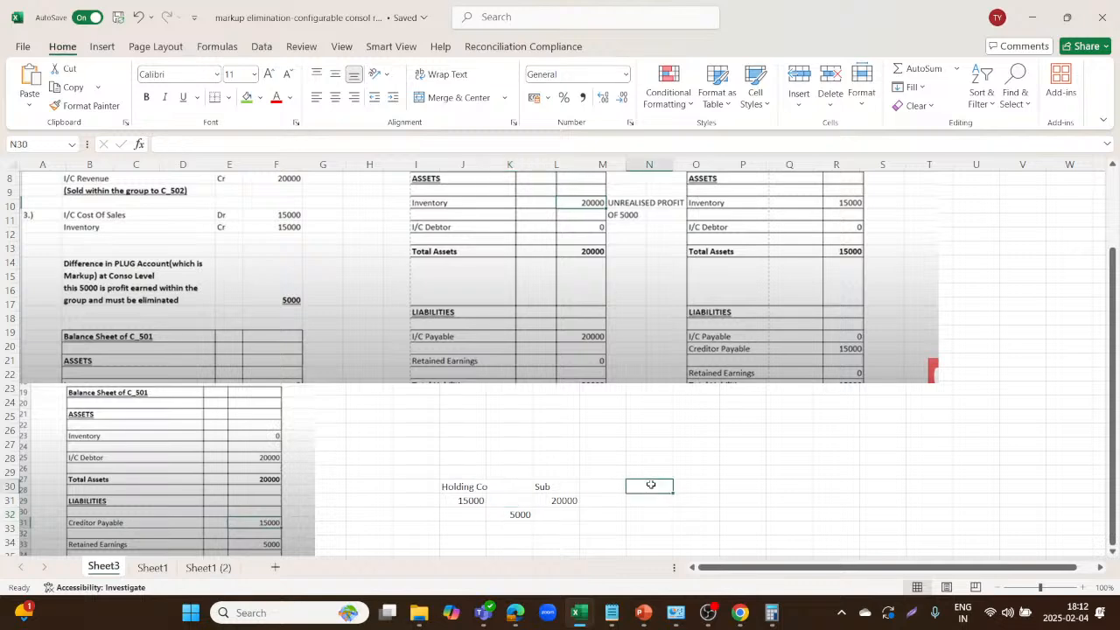
type("CFS")
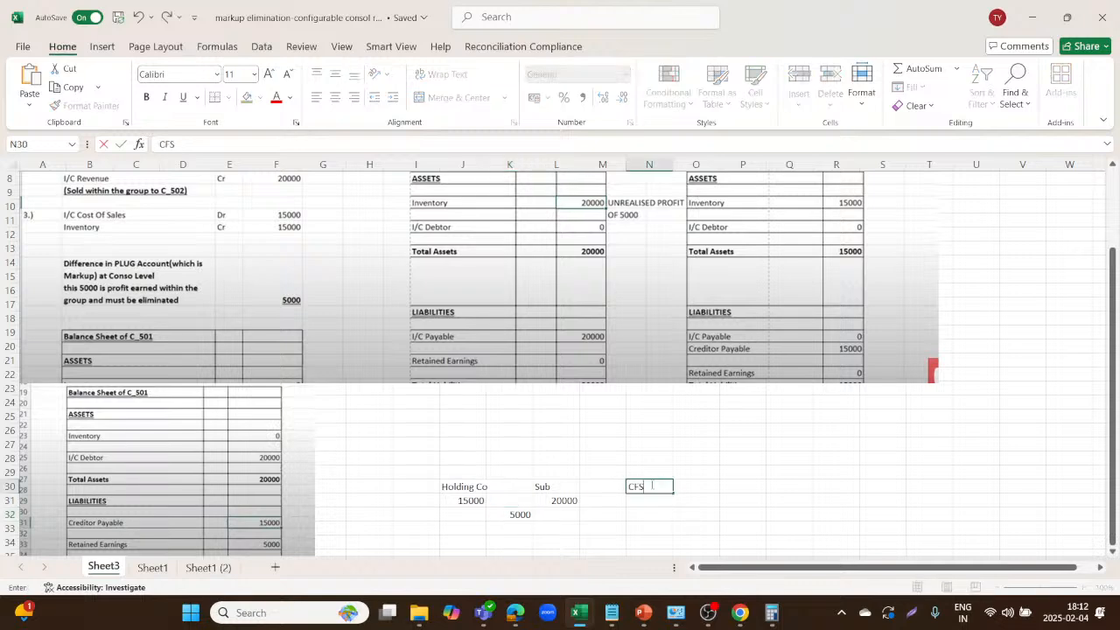
key("Return")
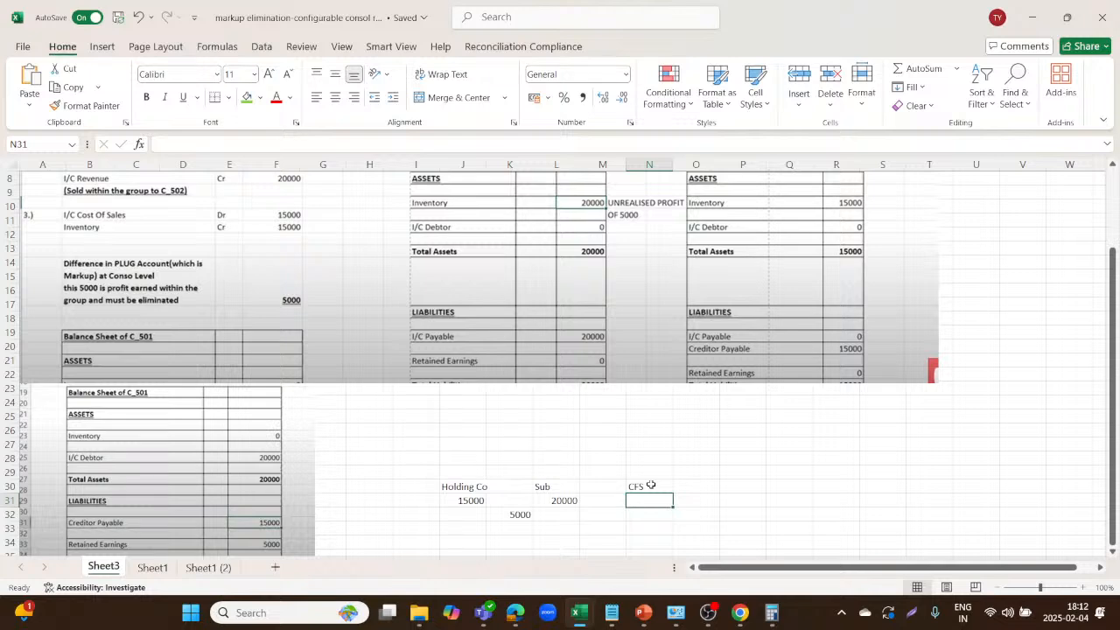
left_click(477, 498)
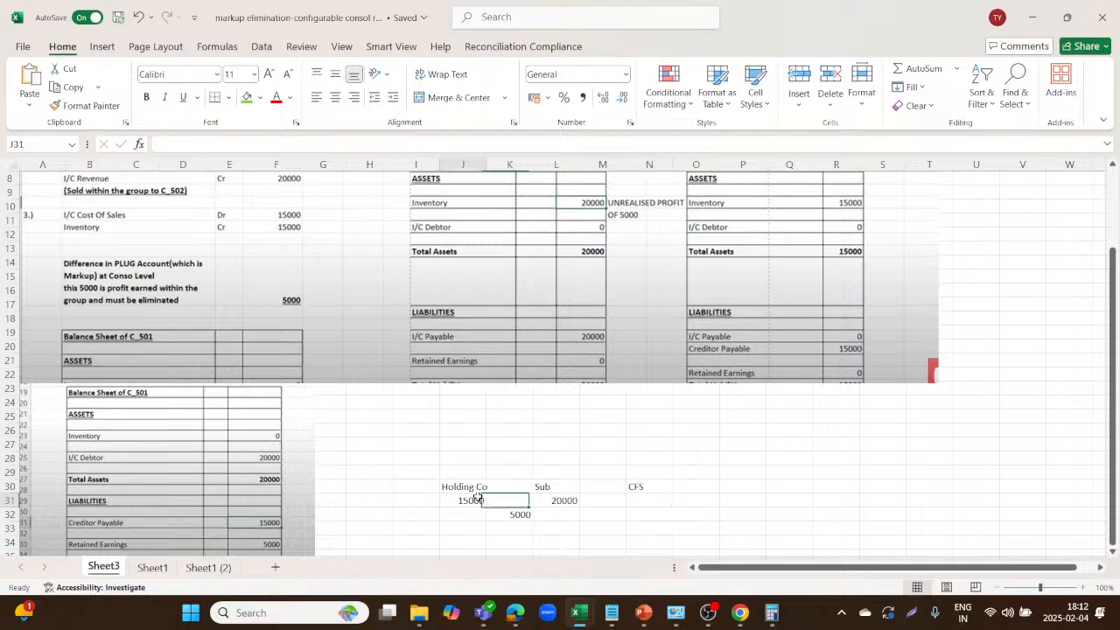
left_click(562, 505)
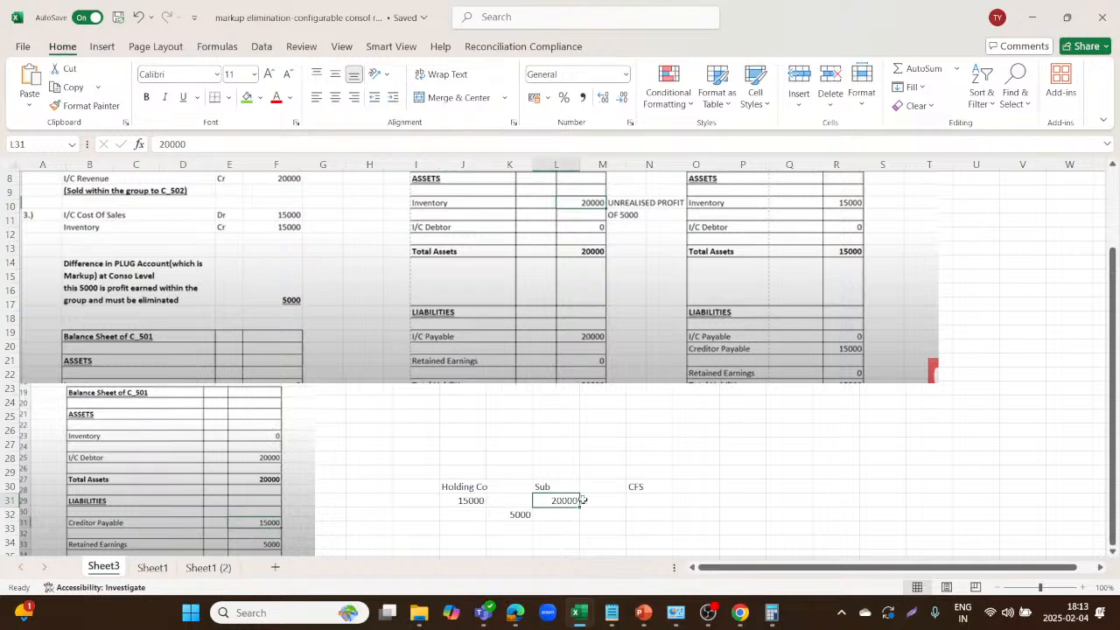
left_click(515, 515)
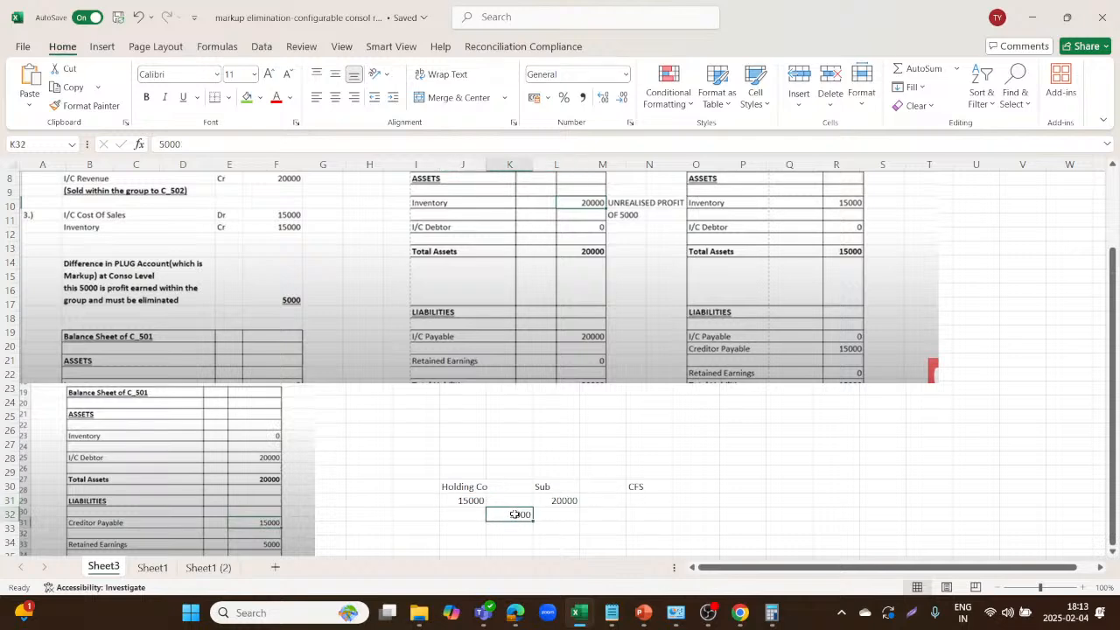
left_click(571, 500)
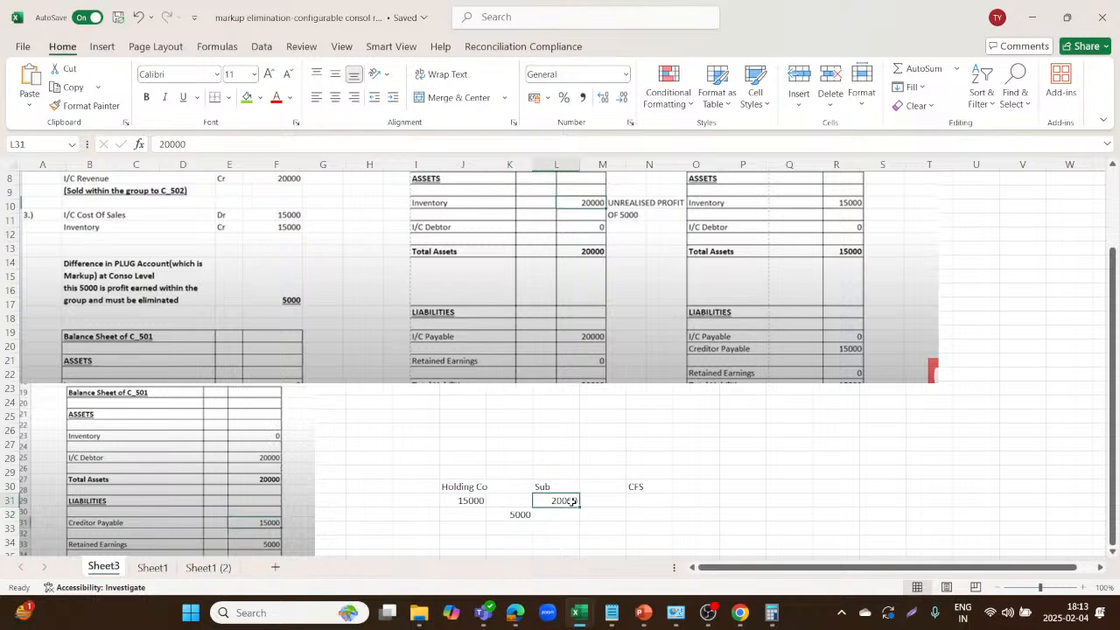
left_click(650, 499)
type("15000")
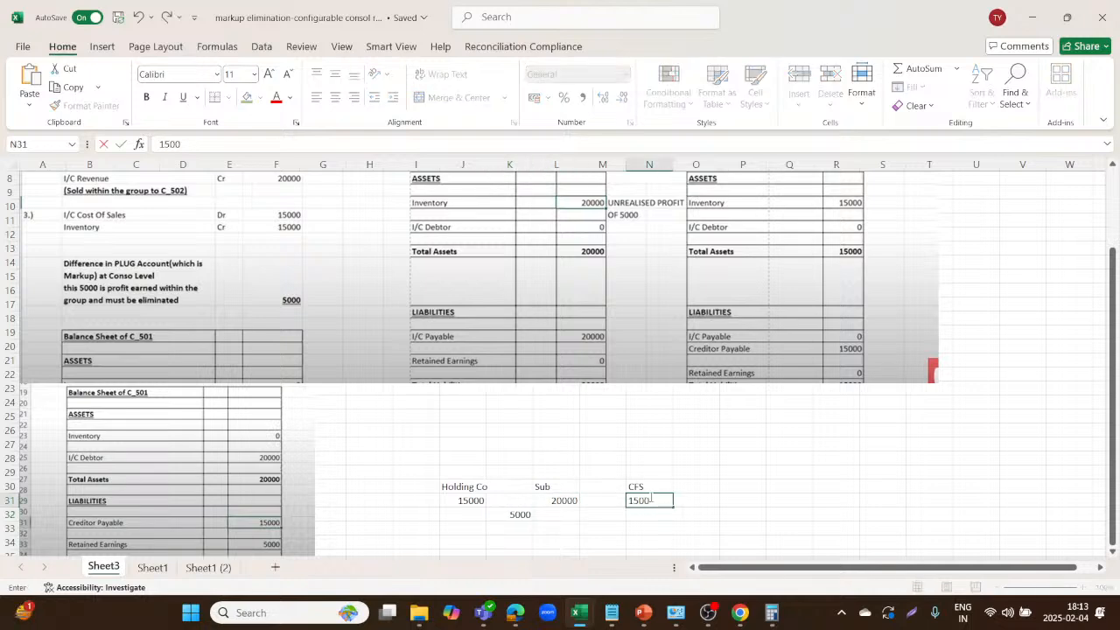
key("Return")
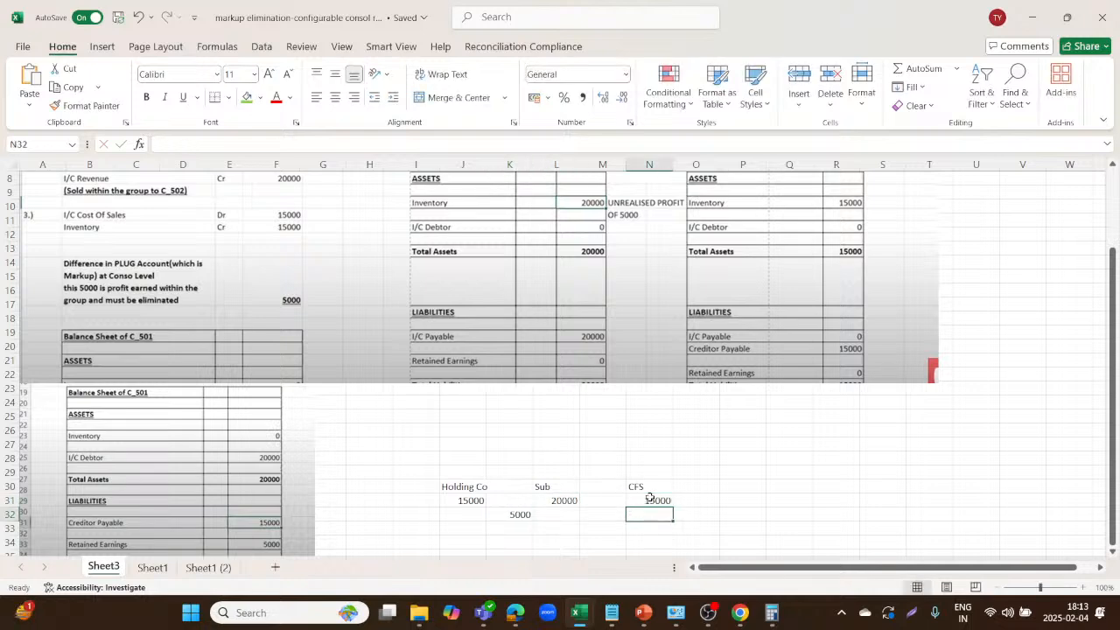
Review the markup cell and the Holding Co, Sub and CFS headings alongside the pictured journal entries.
left_click(523, 514)
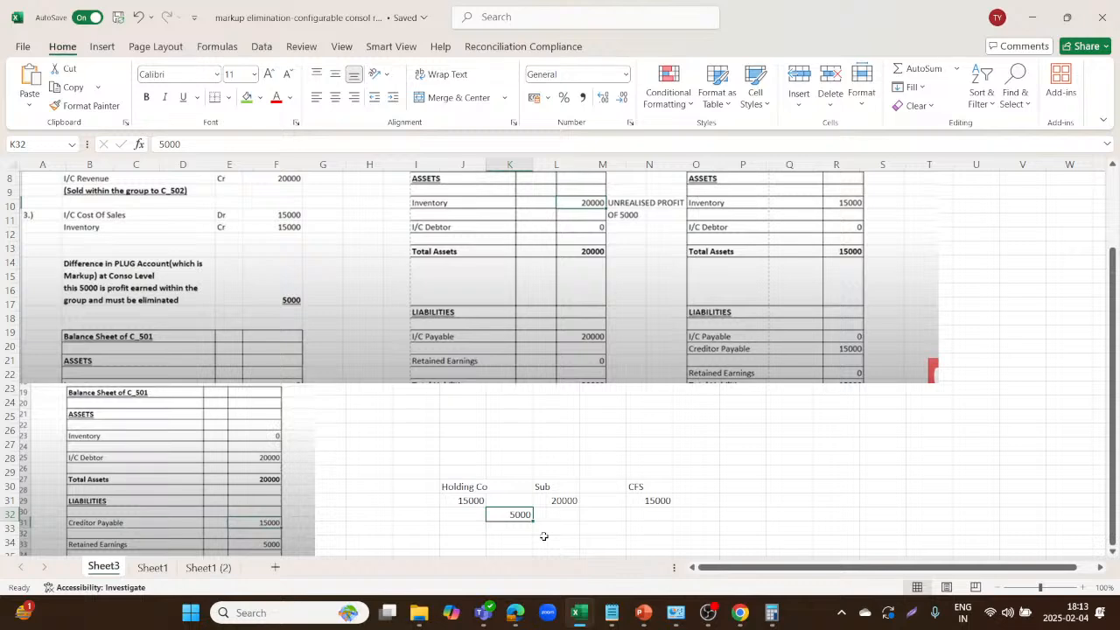
scroll(556, 413, "up", 2)
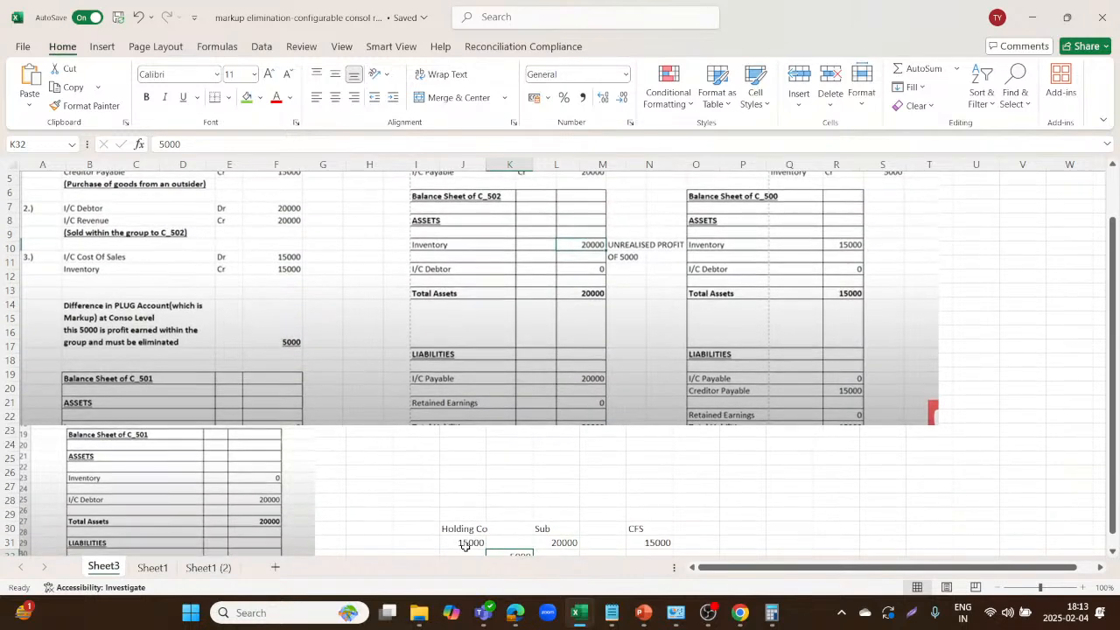
left_click(467, 531)
scroll(467, 531, "down", 1)
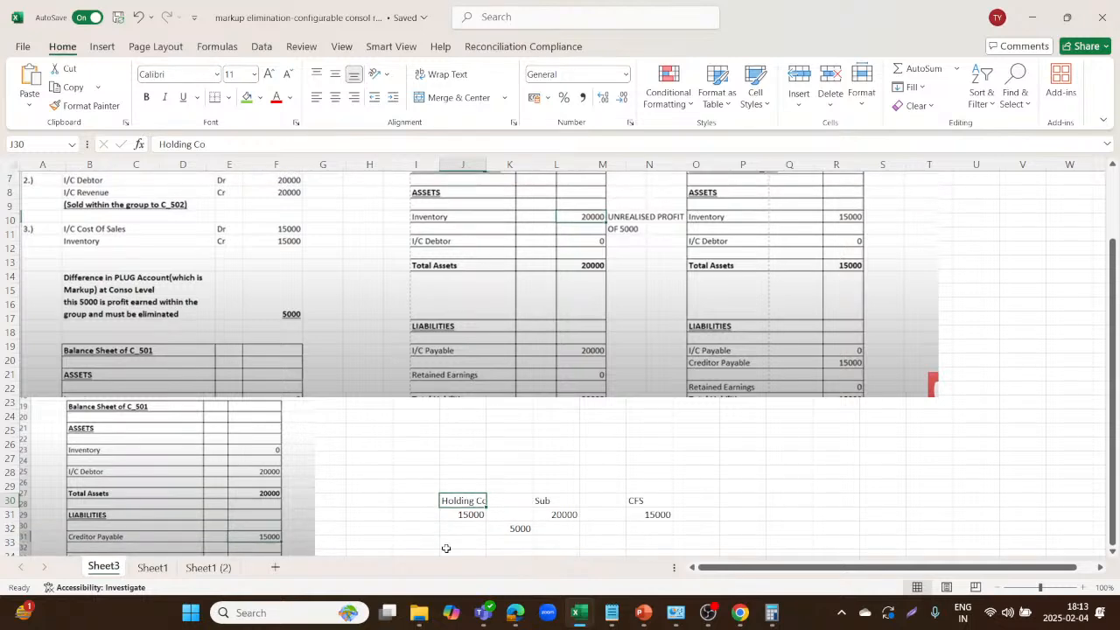
left_click(546, 513)
left_click(553, 503)
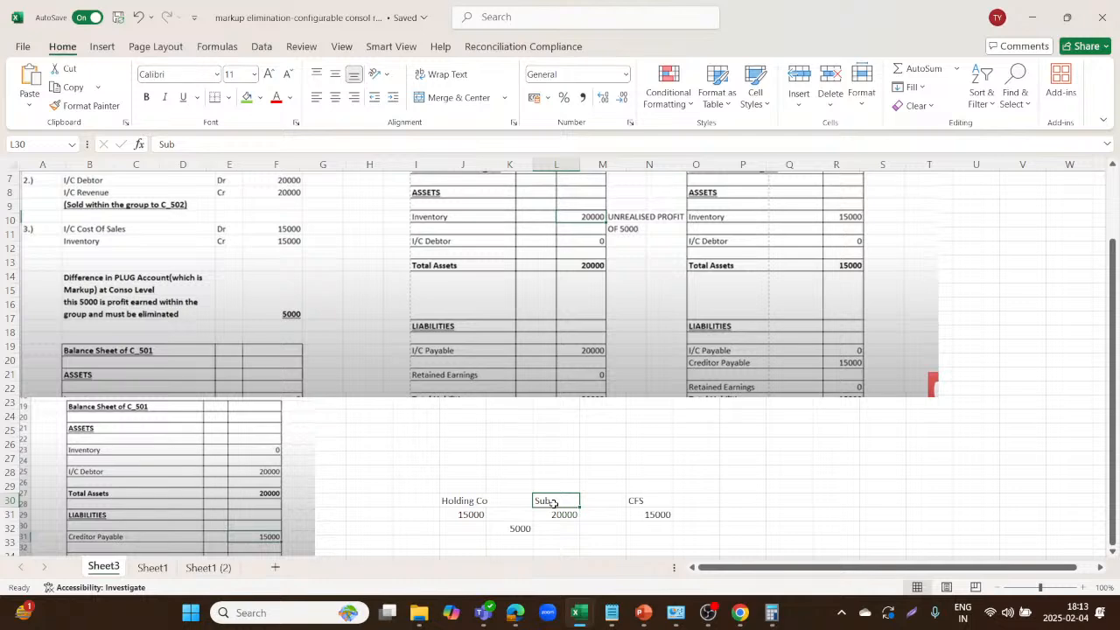
left_click(643, 499)
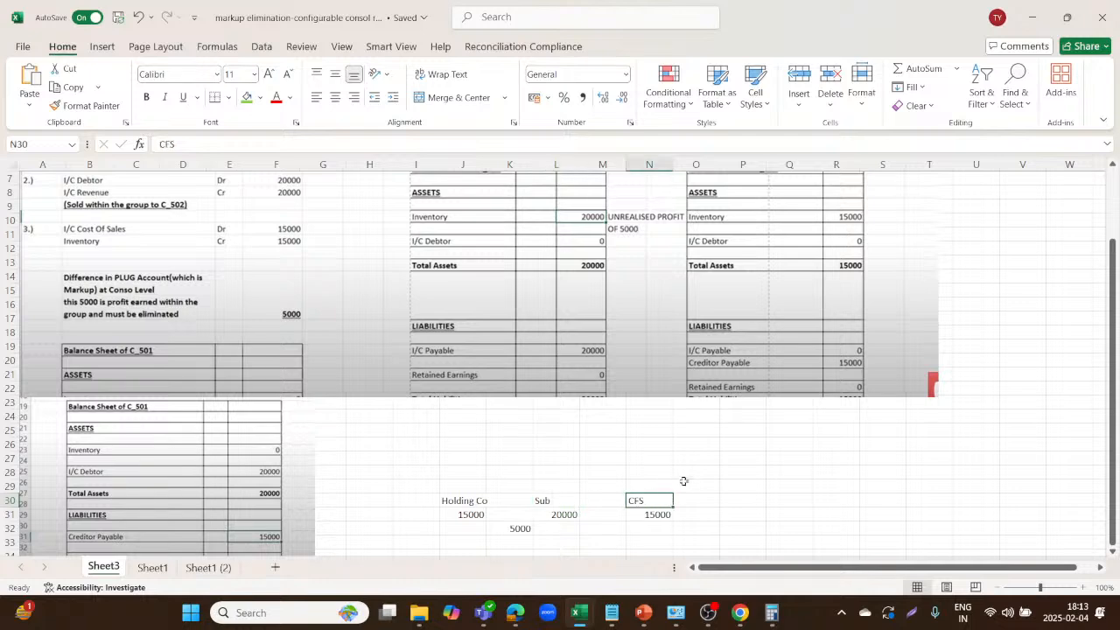
scroll(497, 396, "up", 2)
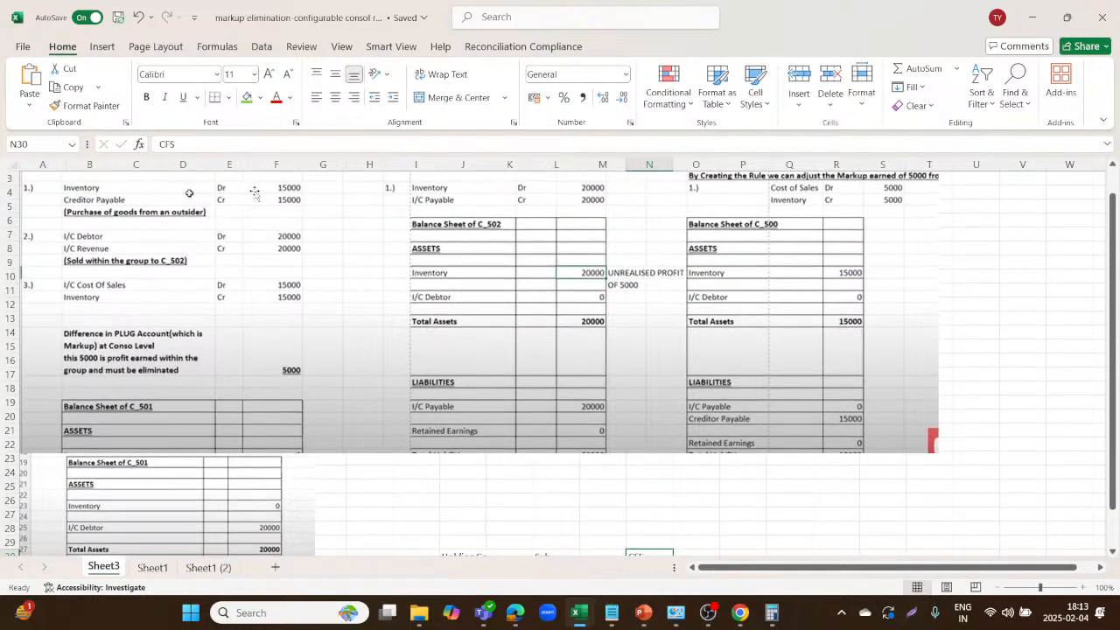
scroll(421, 437, "down", 1)
scroll(421, 437, "down", 1)
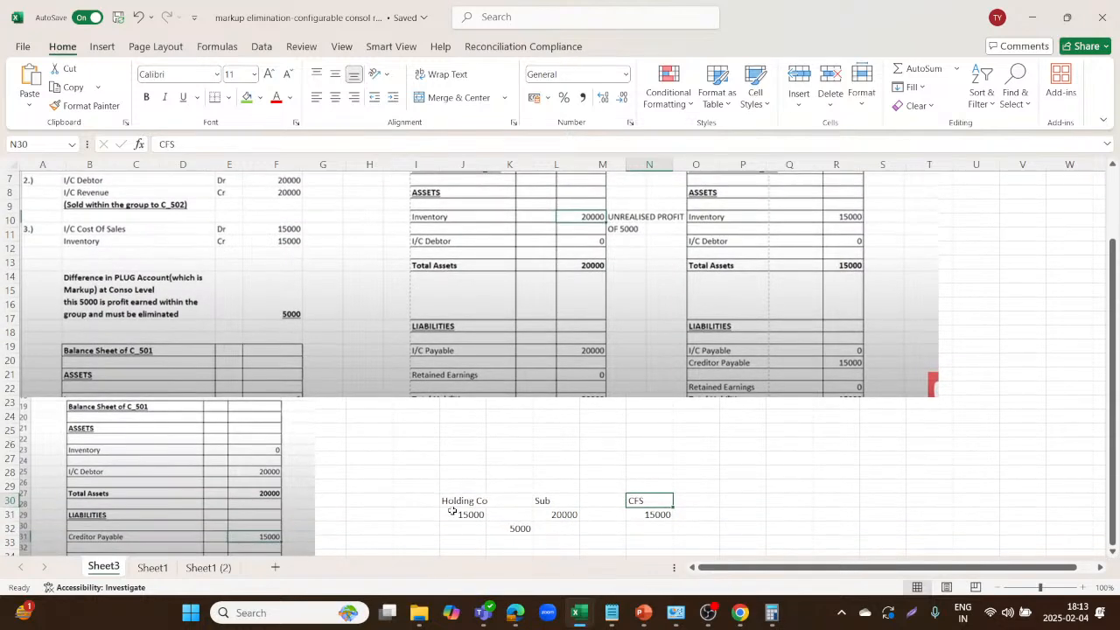
Compare the Holding Co and Sub amounts in row 31 with the pictured intercompany entries and balance sheets of C_501, C_502 and C_500.
left_click(455, 516)
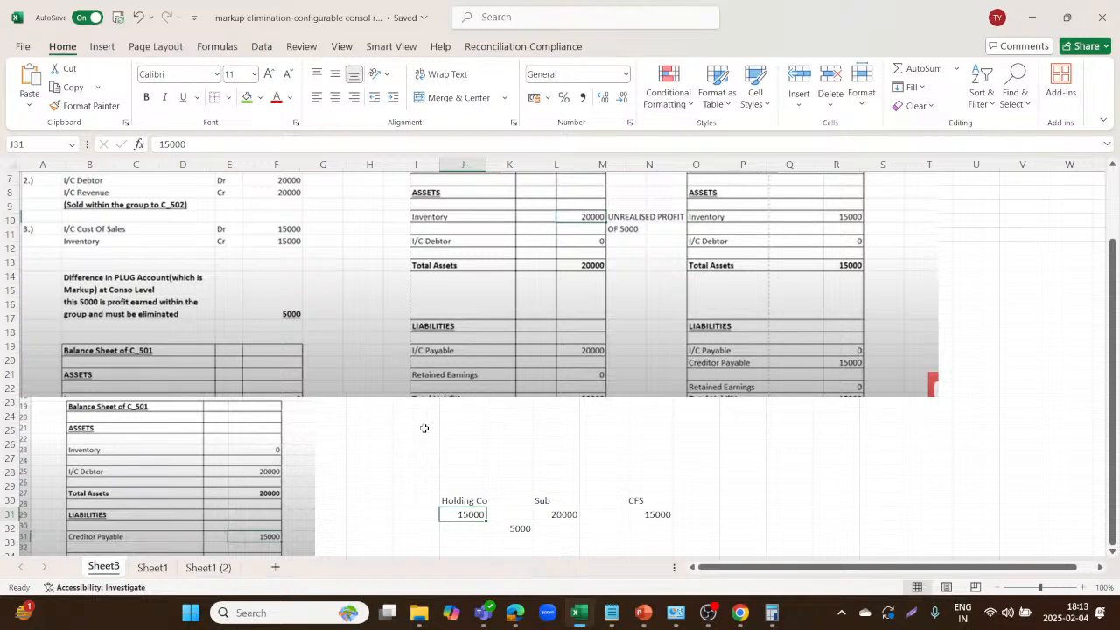
scroll(425, 428, "up", 2)
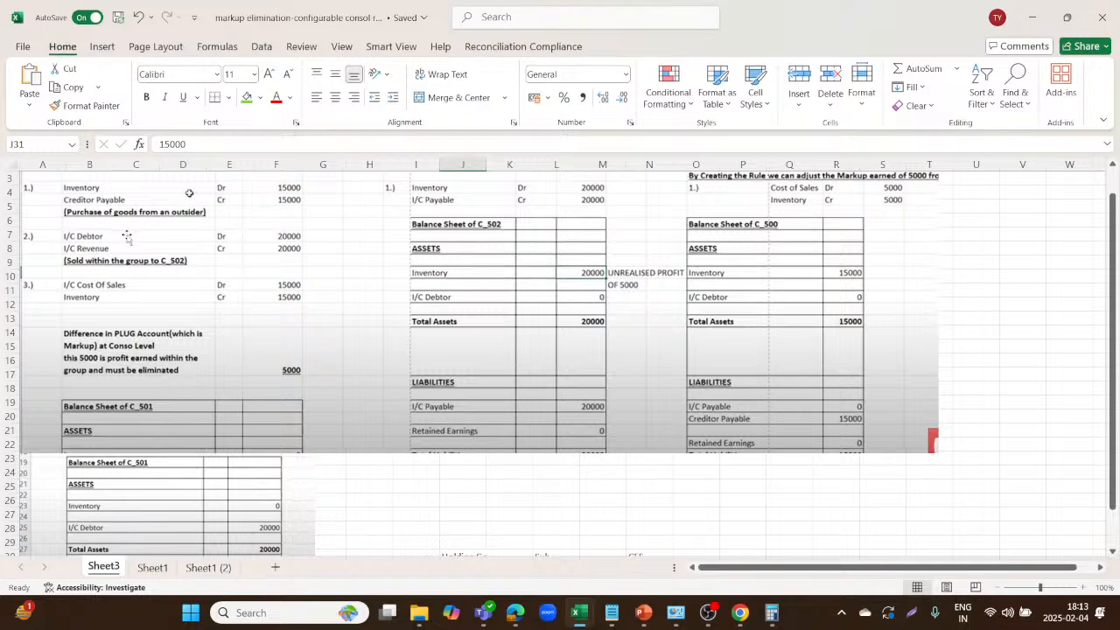
mouse_move(483, 612)
scroll(572, 481, "down", 2)
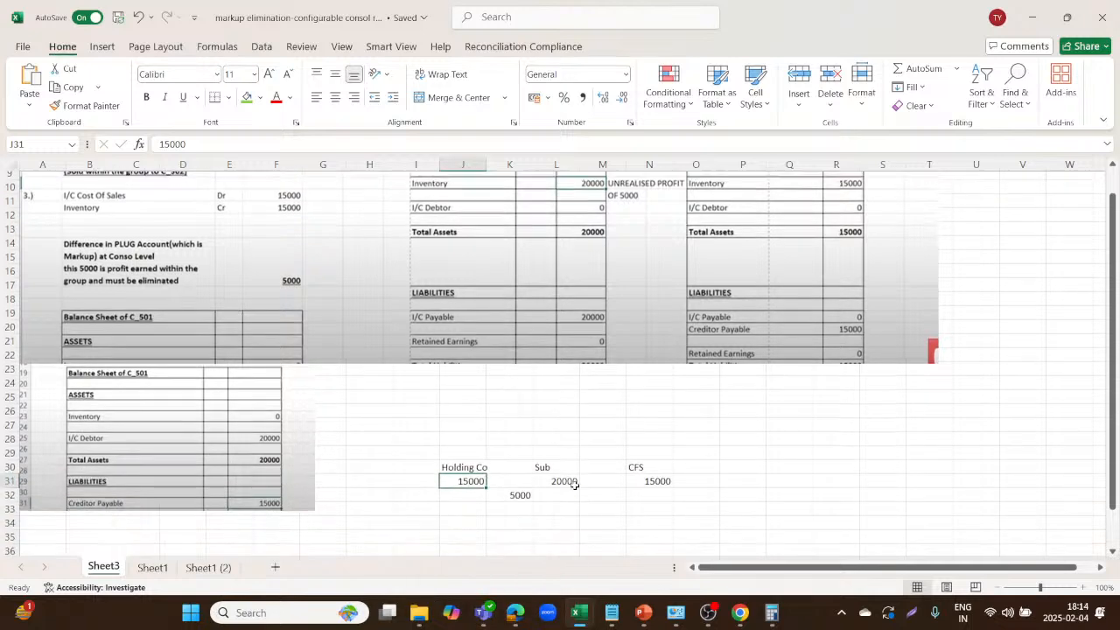
left_click(466, 458)
left_click(564, 461)
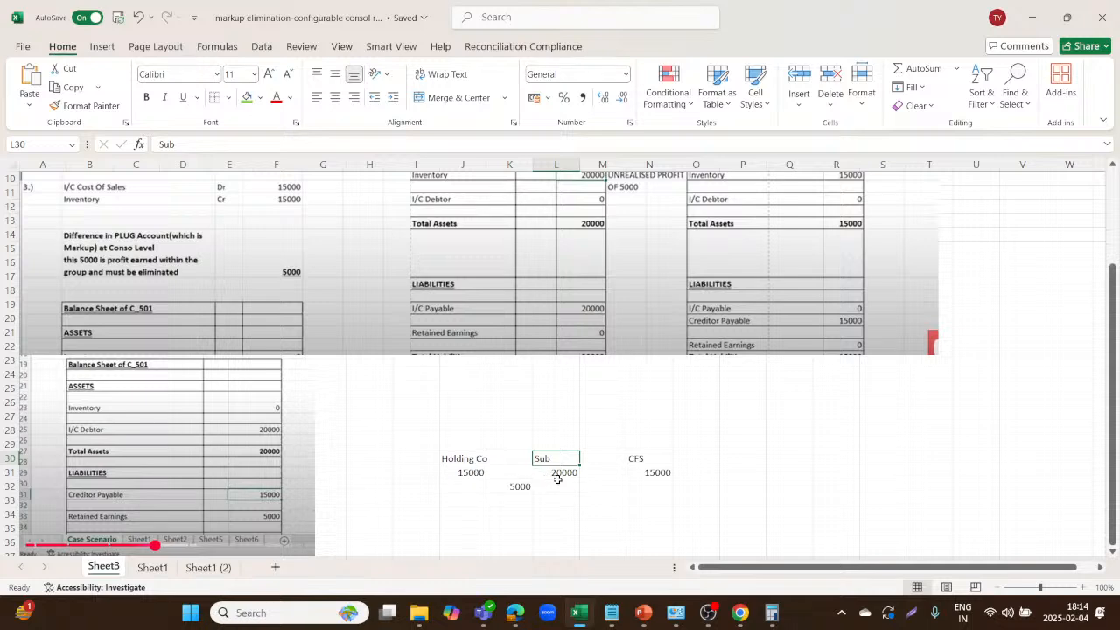
left_click(482, 473)
left_click(559, 471)
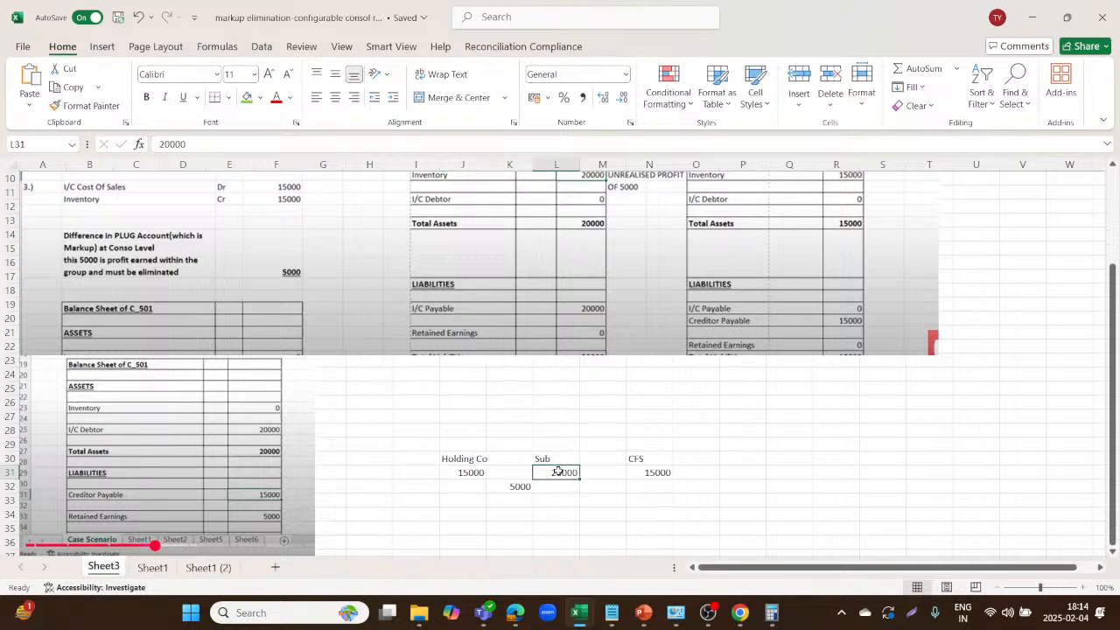
scroll(407, 429, "up", 1)
scroll(407, 429, "up", 2)
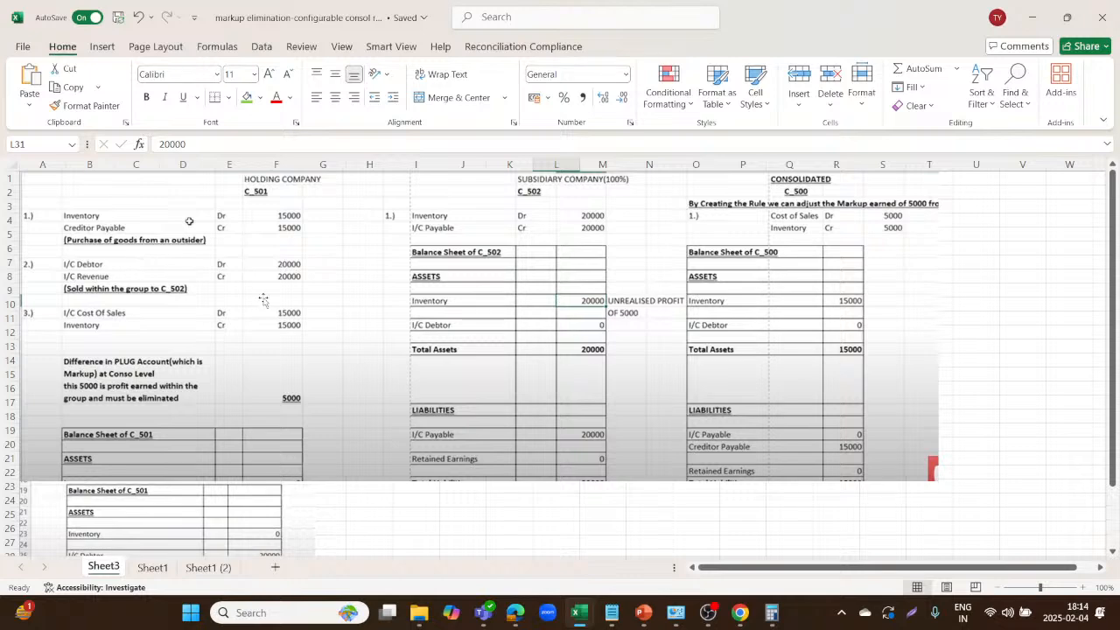
scroll(336, 341, "down", 2)
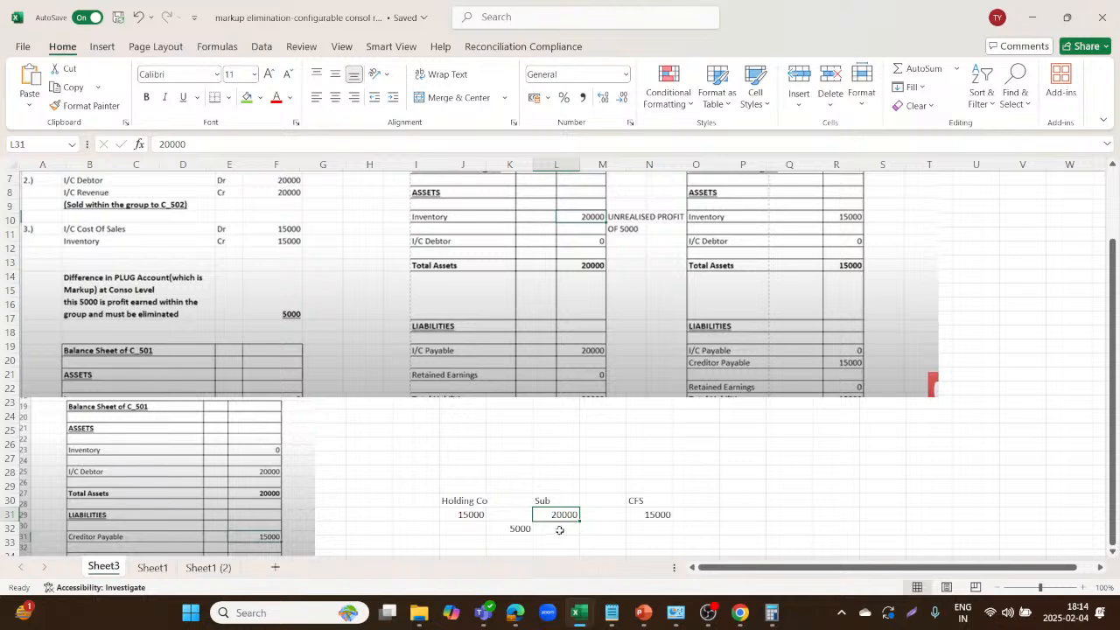
scroll(412, 365, "up", 2)
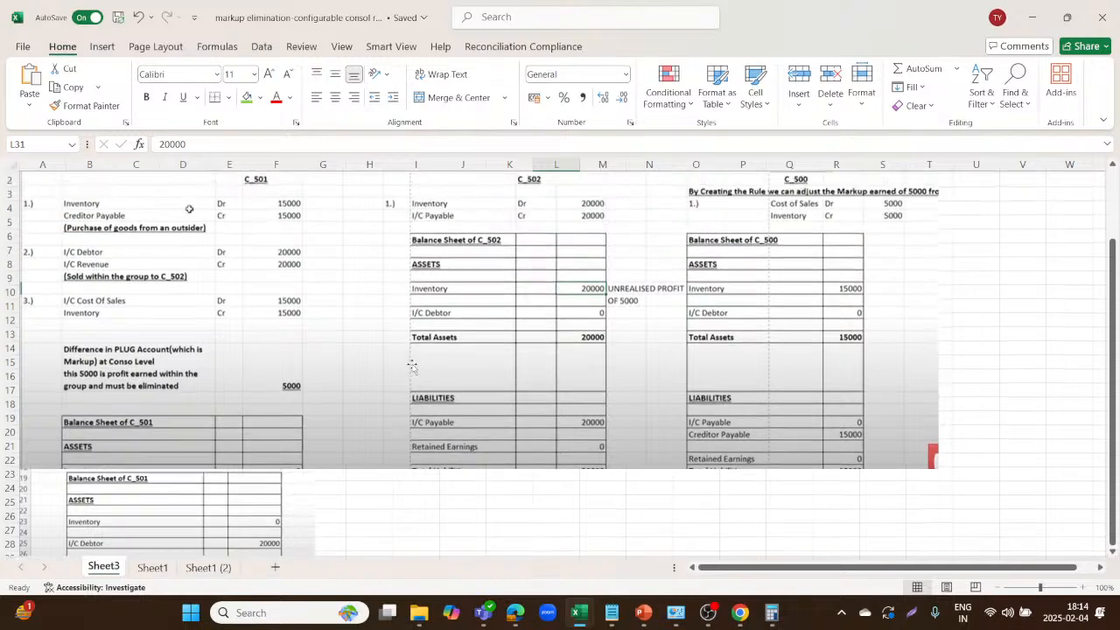
scroll(412, 366, "up", 1)
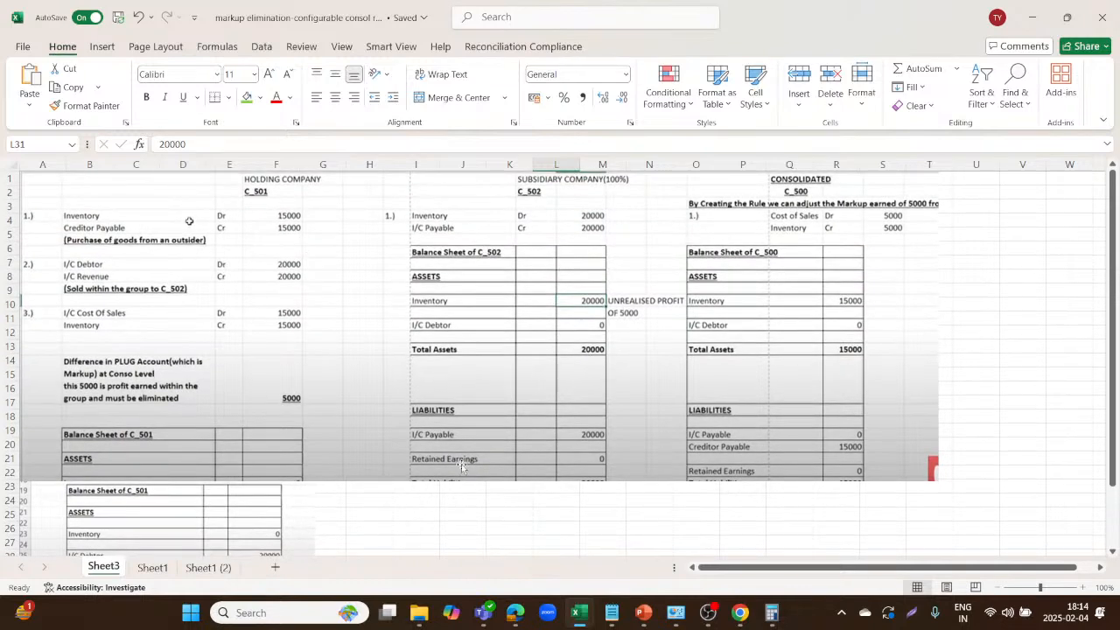
scroll(462, 466, "down", 1)
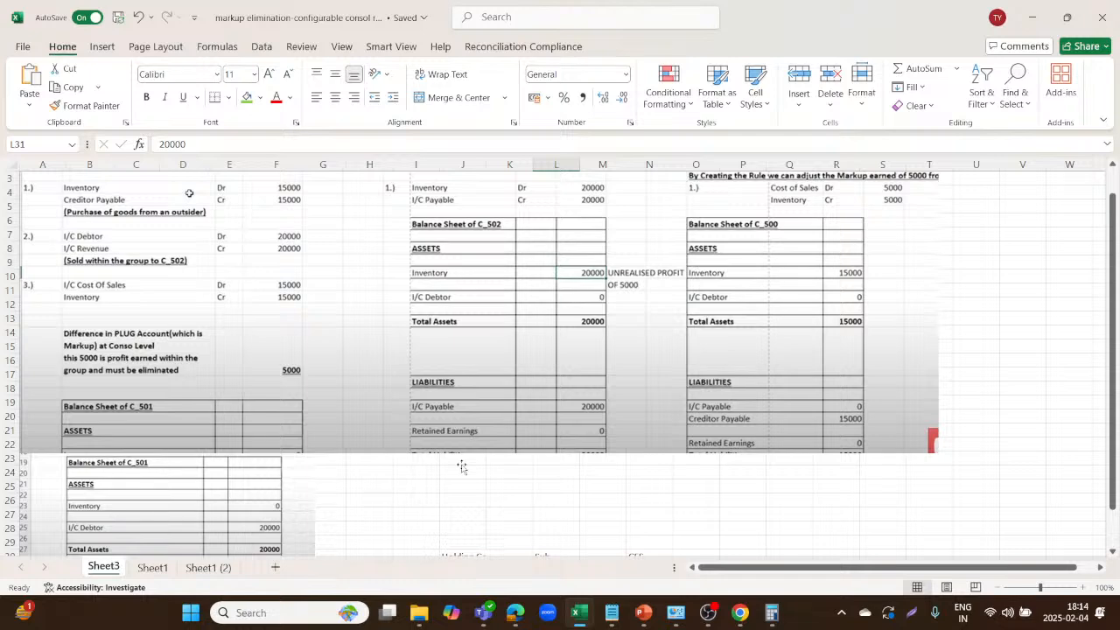
Compare the Holding Co inventory amount in J31 with the pictured C_501 purchase, intercompany sale and cost of sales entries.
scroll(462, 467, "down", 1)
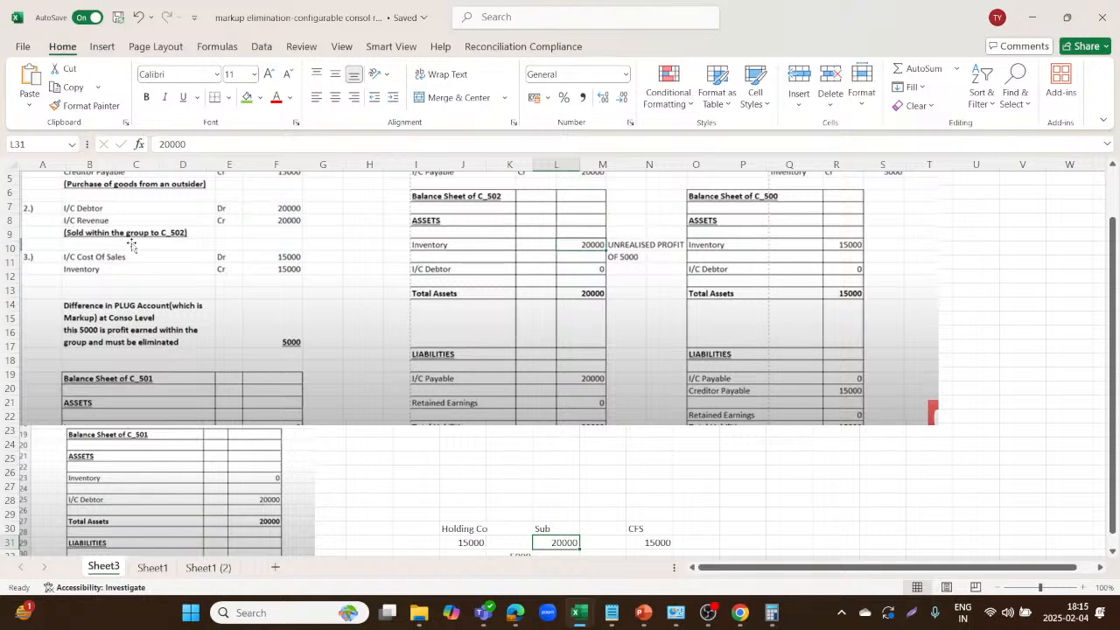
scroll(447, 254, "down", 1)
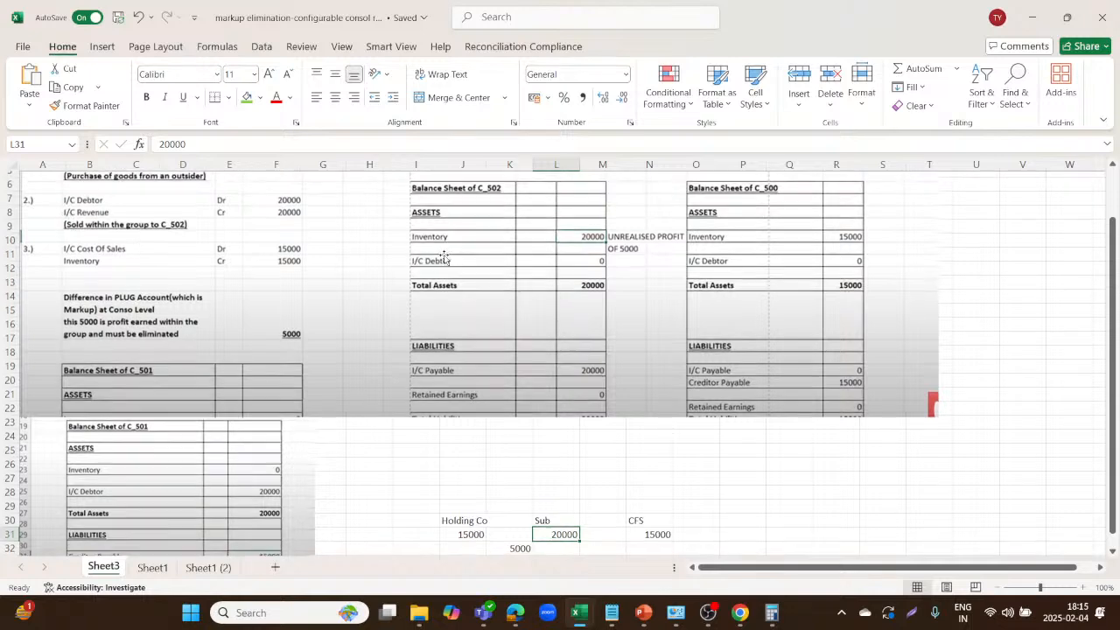
scroll(445, 255, "up", 1)
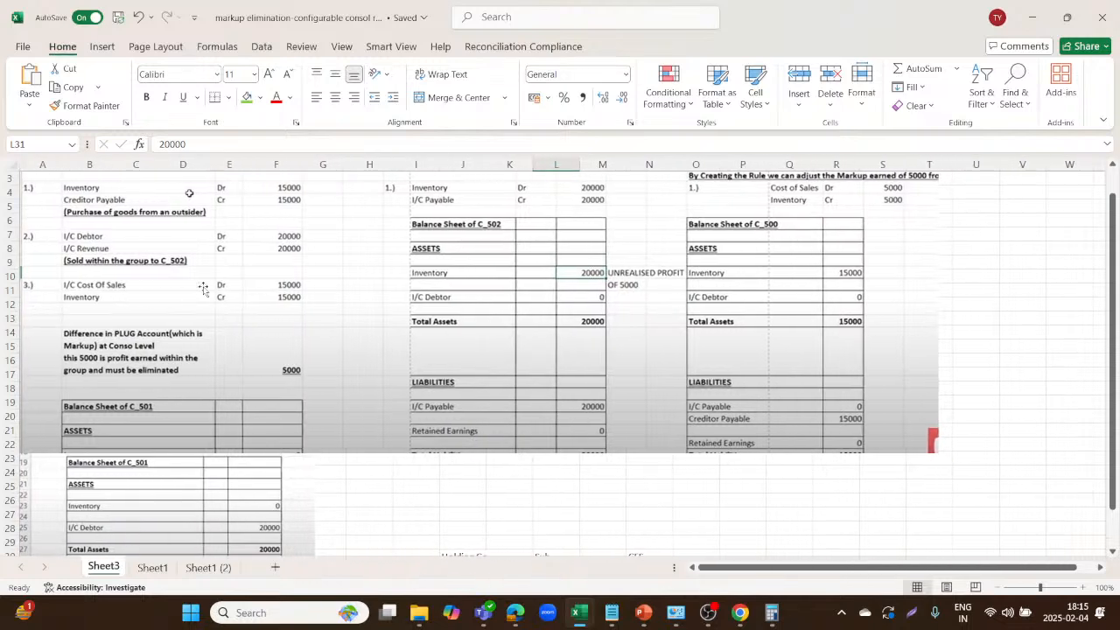
scroll(203, 289, "down", 4)
left_click(473, 392)
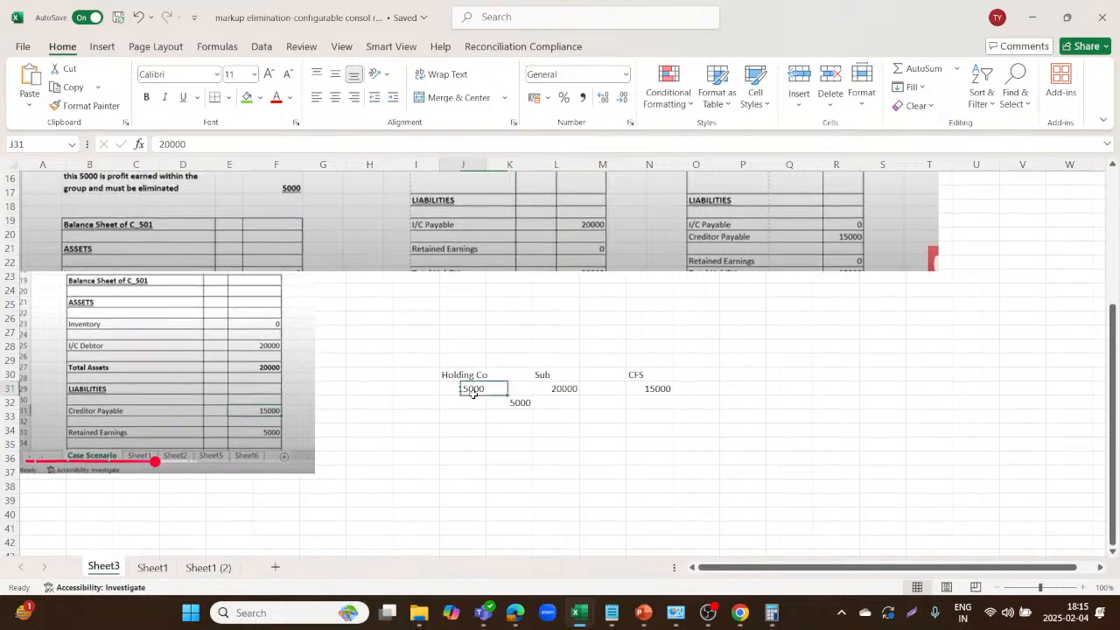
scroll(499, 386, "up", 4)
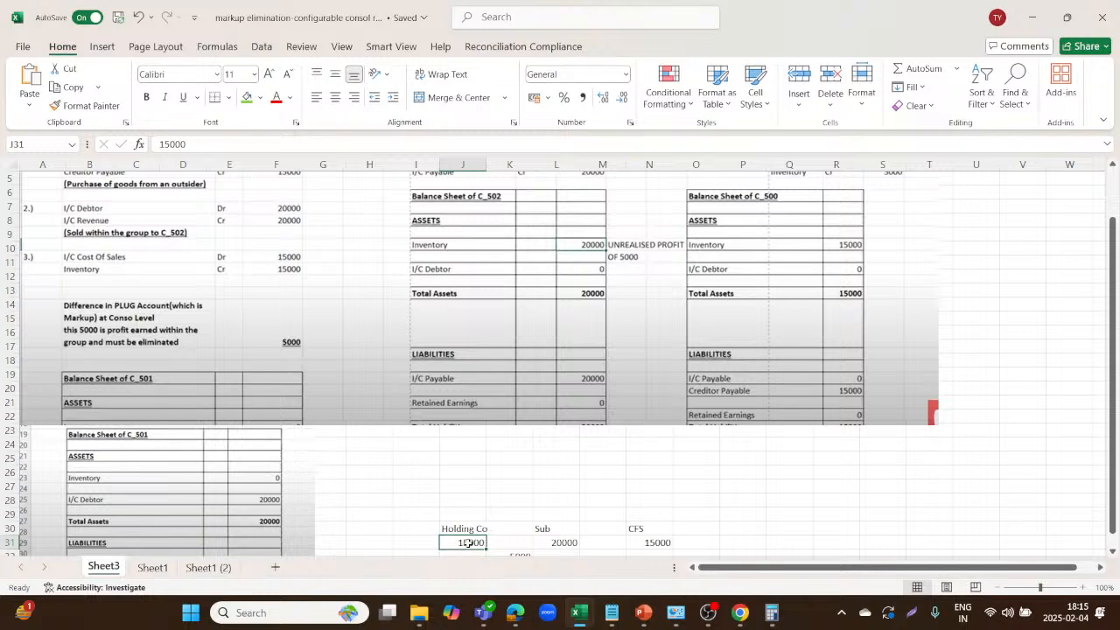
scroll(262, 271, "up", 1)
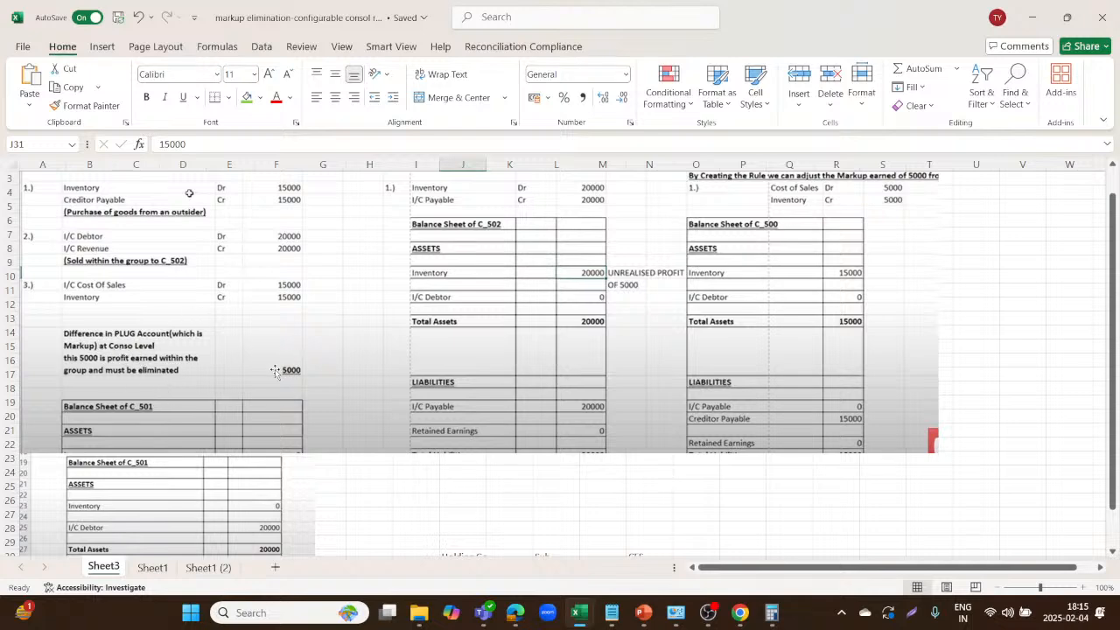
scroll(263, 381, "down", 1)
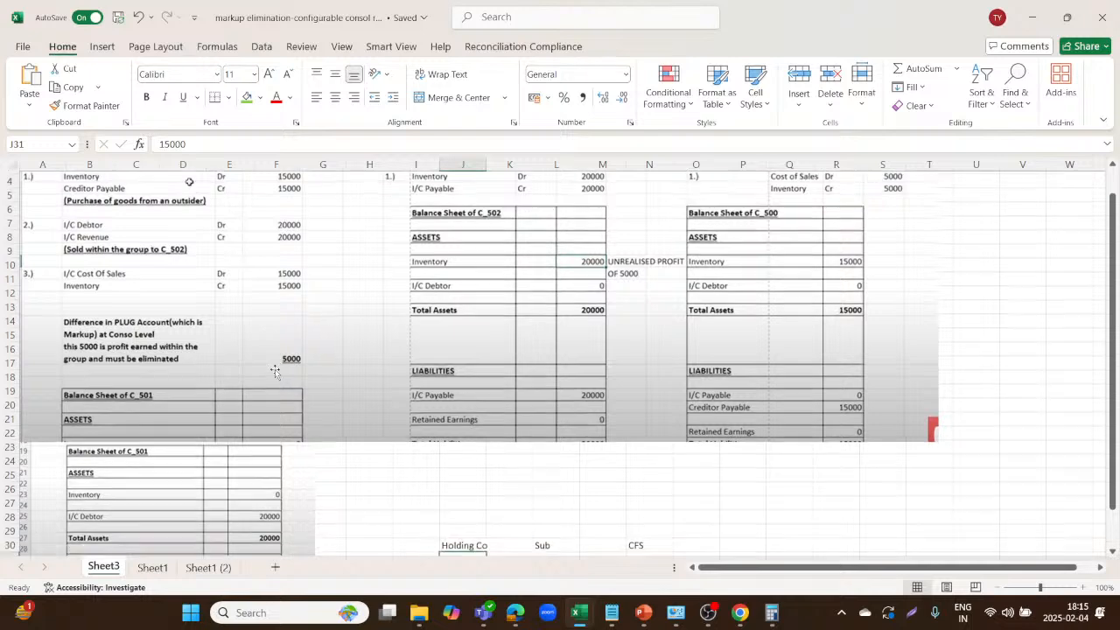
scroll(222, 326, "down", 1)
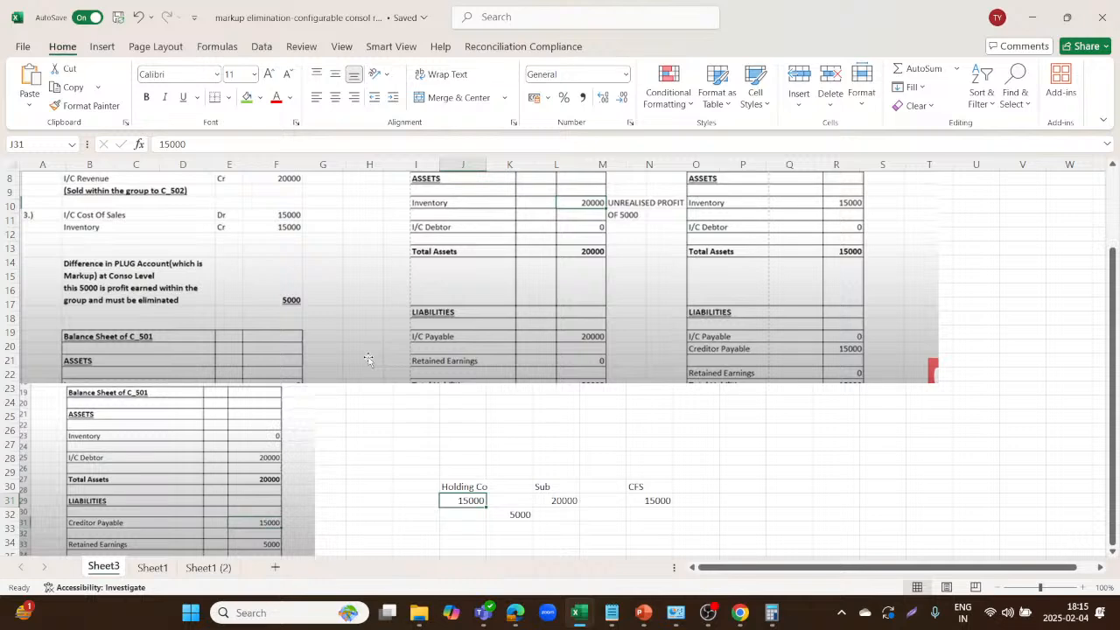
scroll(369, 359, "down", 1)
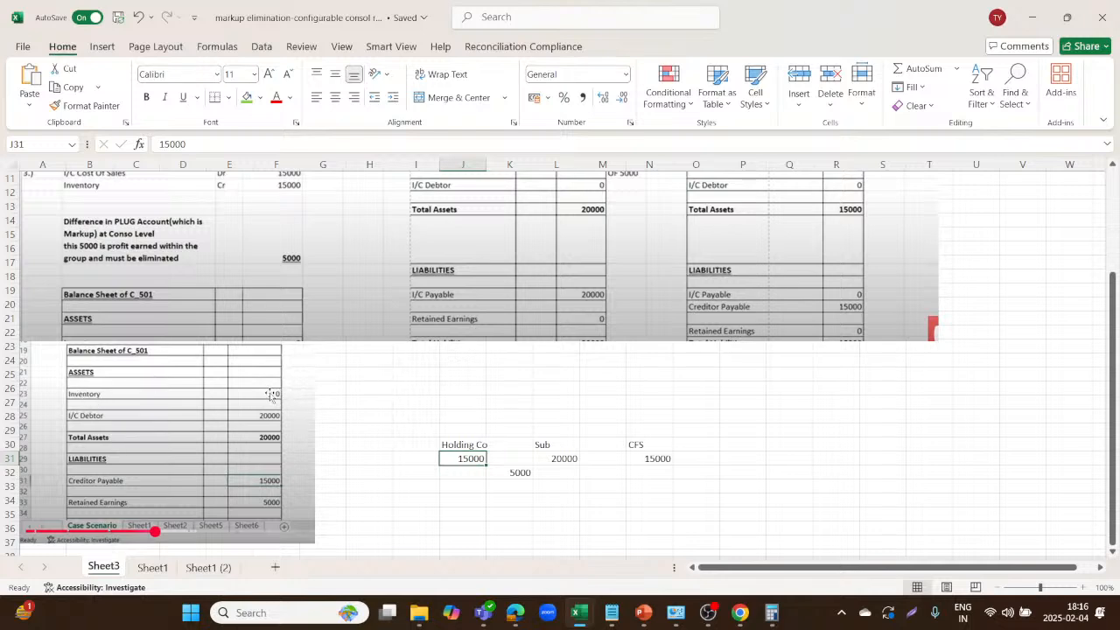
Trace the C_501 journal entries into the Inventory, I/C Debtor, Creditor Payable and Retained Earnings lines of its pictured balance sheet.
scroll(272, 394, "up", 3)
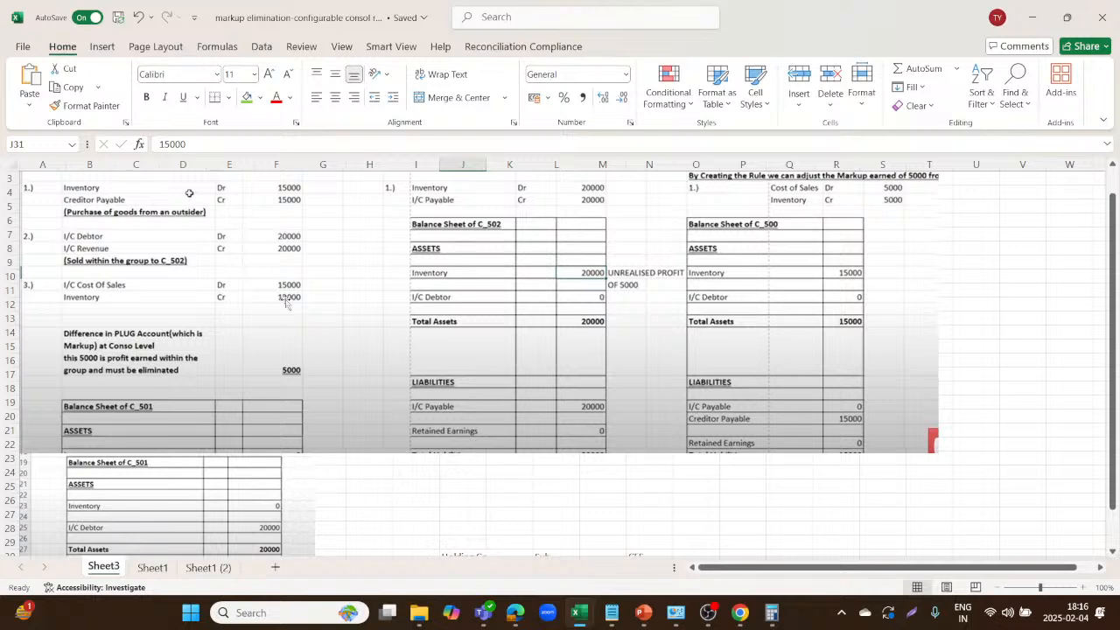
scroll(290, 305, "down", 1)
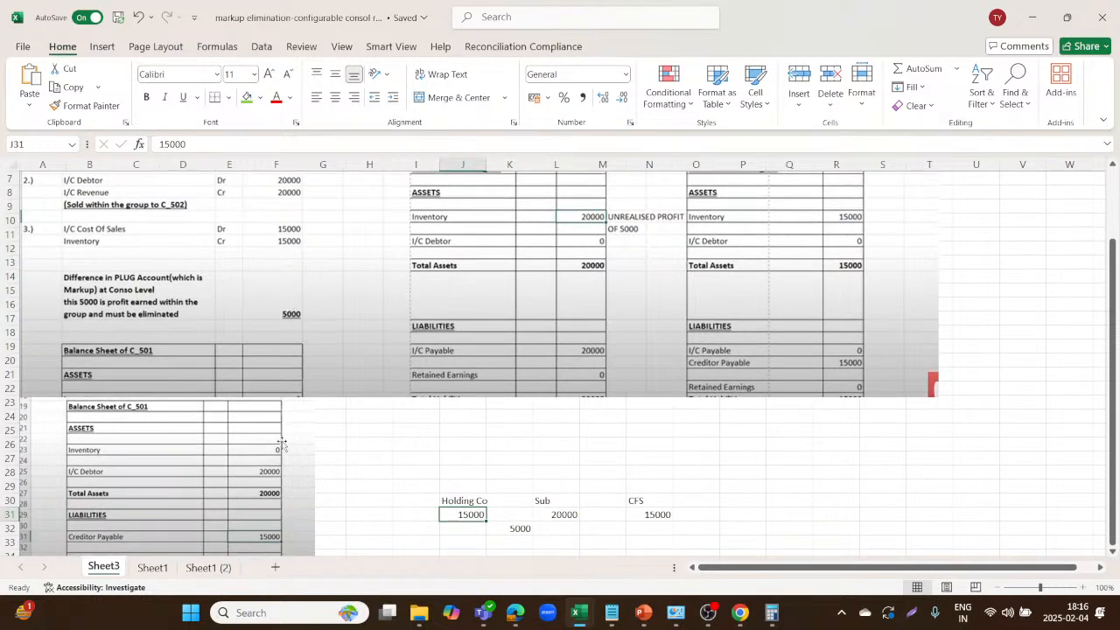
scroll(283, 444, "up", 1)
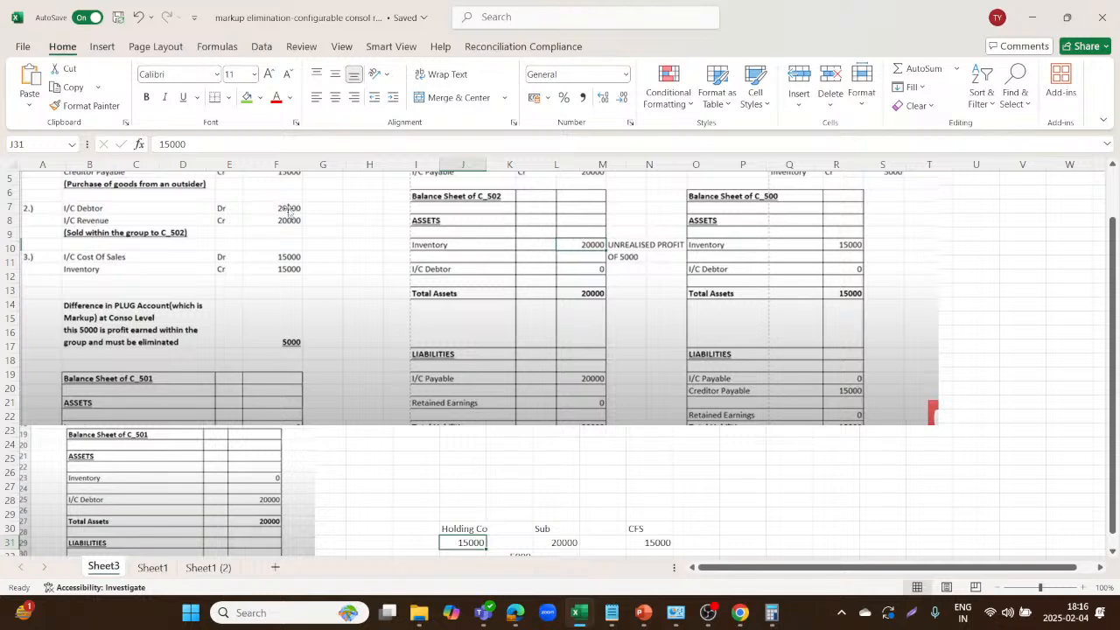
scroll(316, 275, "down", 2)
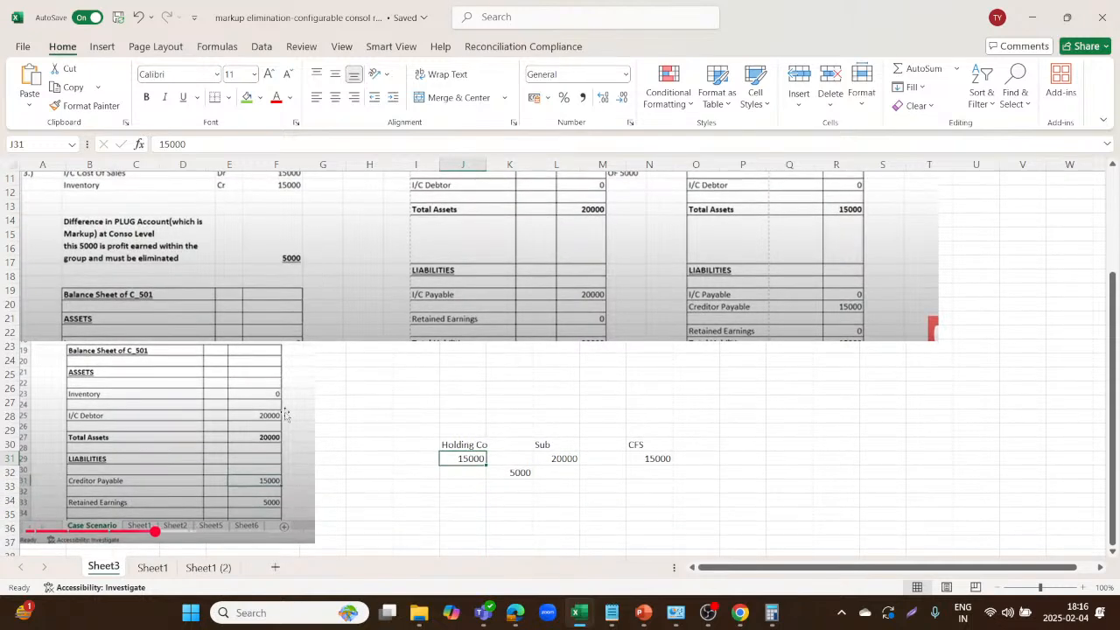
scroll(265, 424, "down", 1)
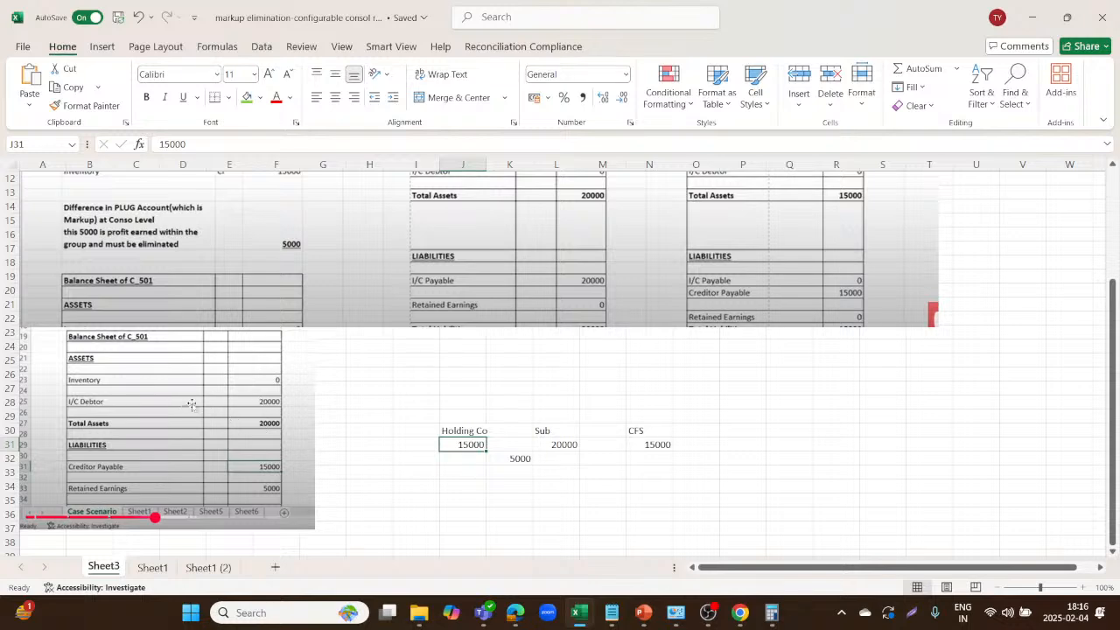
scroll(271, 434, "down", 1)
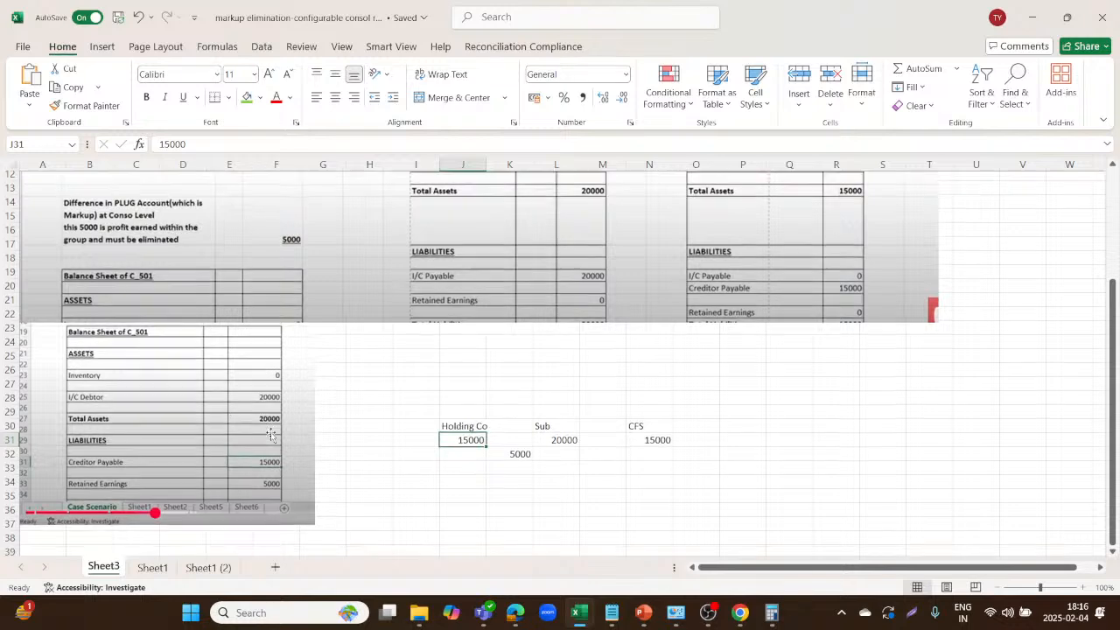
scroll(189, 428, "up", 4)
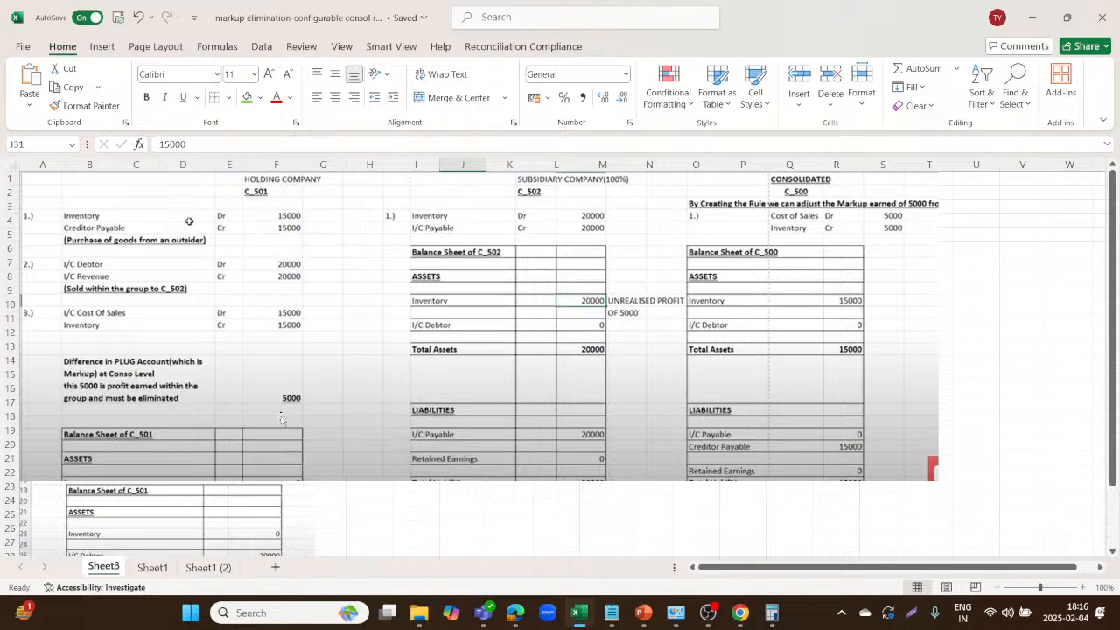
scroll(281, 419, "down", 3)
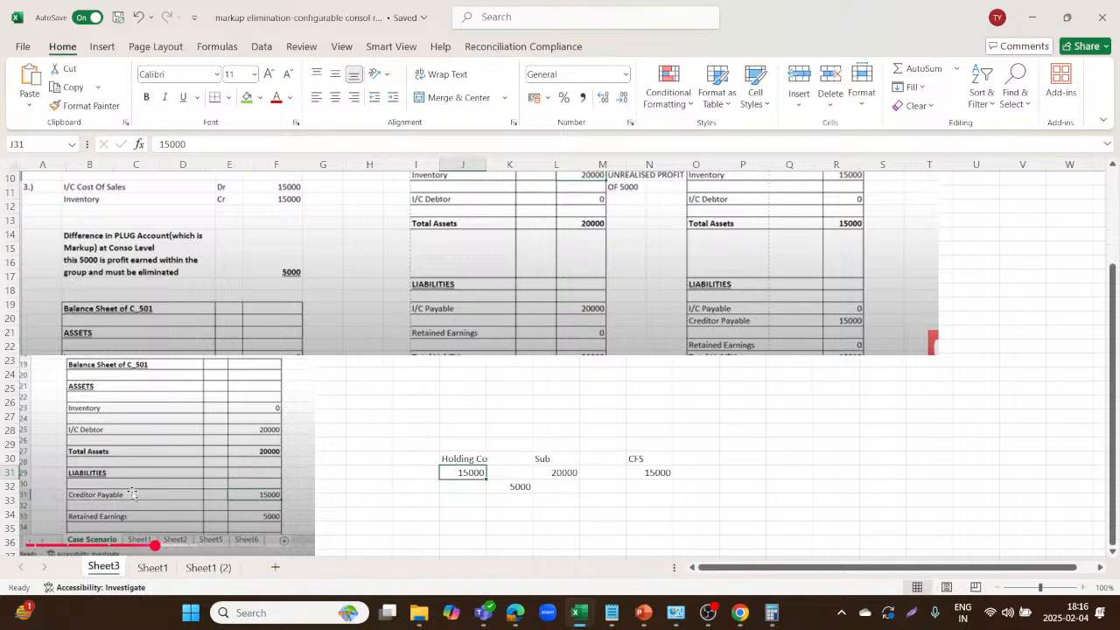
scroll(131, 494, "up", 2)
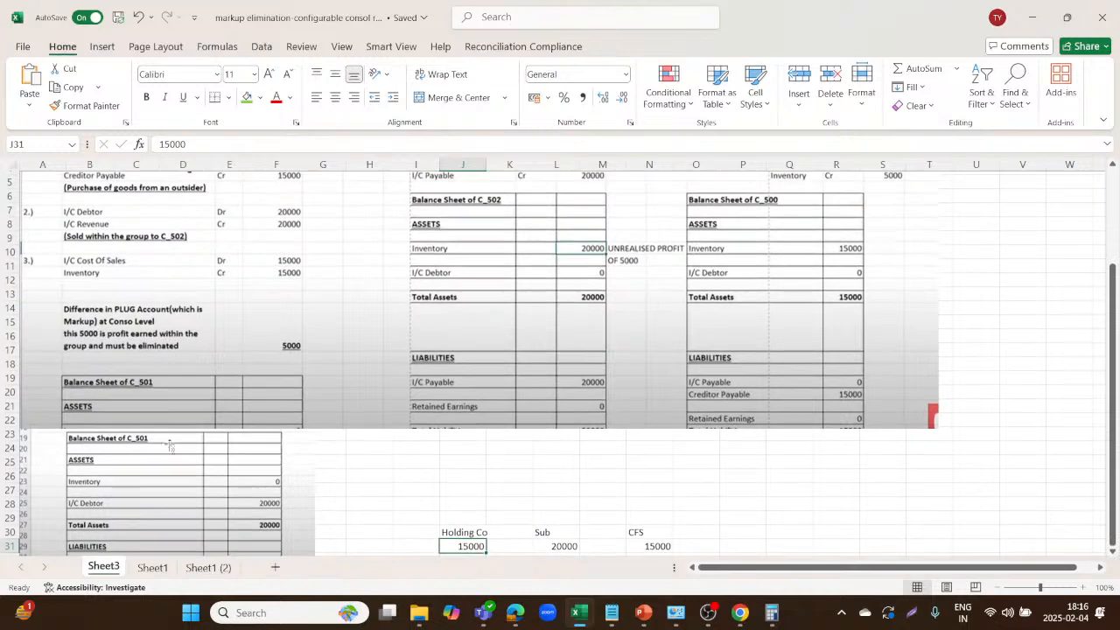
scroll(256, 471, "down", 2)
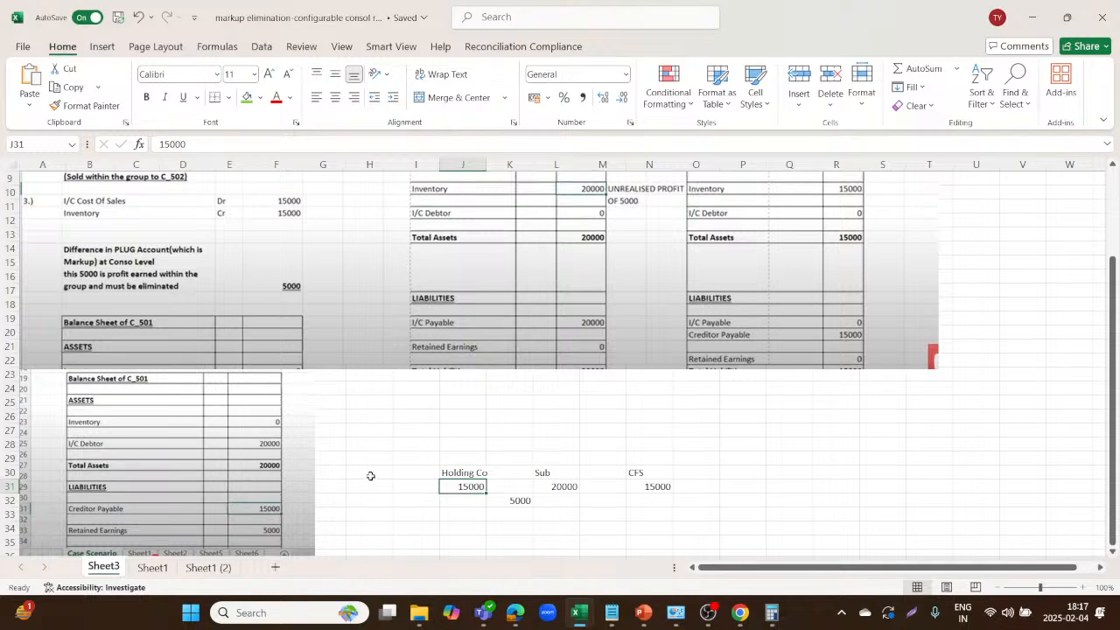
Check the Sub inventory amount in L31 against the pictured C_502 balance sheet and its unrealised profit note.
scroll(370, 476, "up", 3)
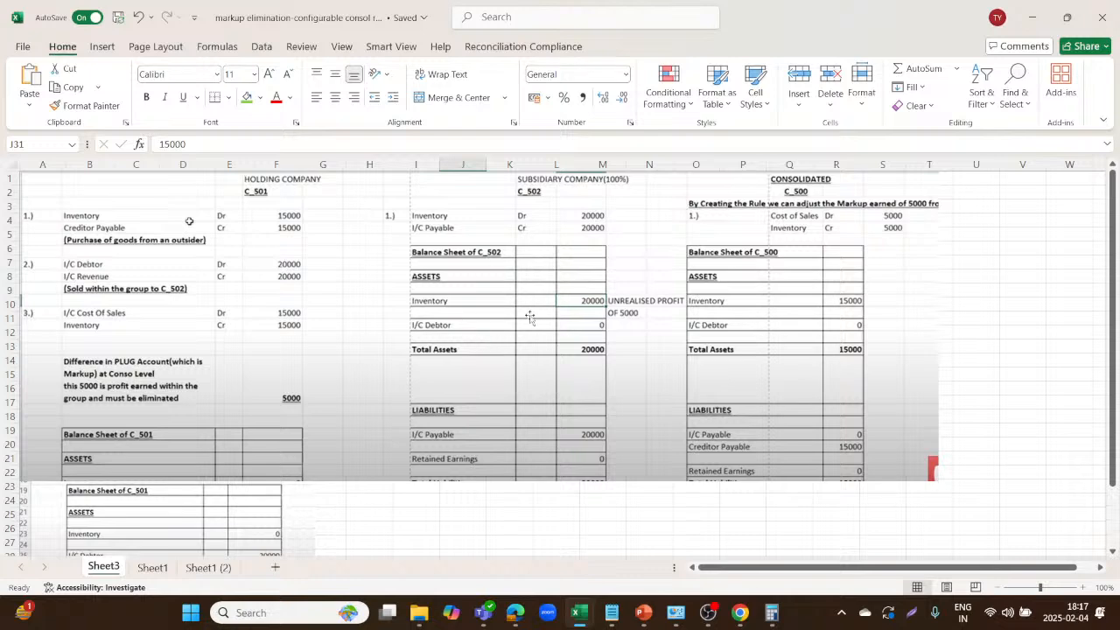
scroll(529, 316, "down", 1)
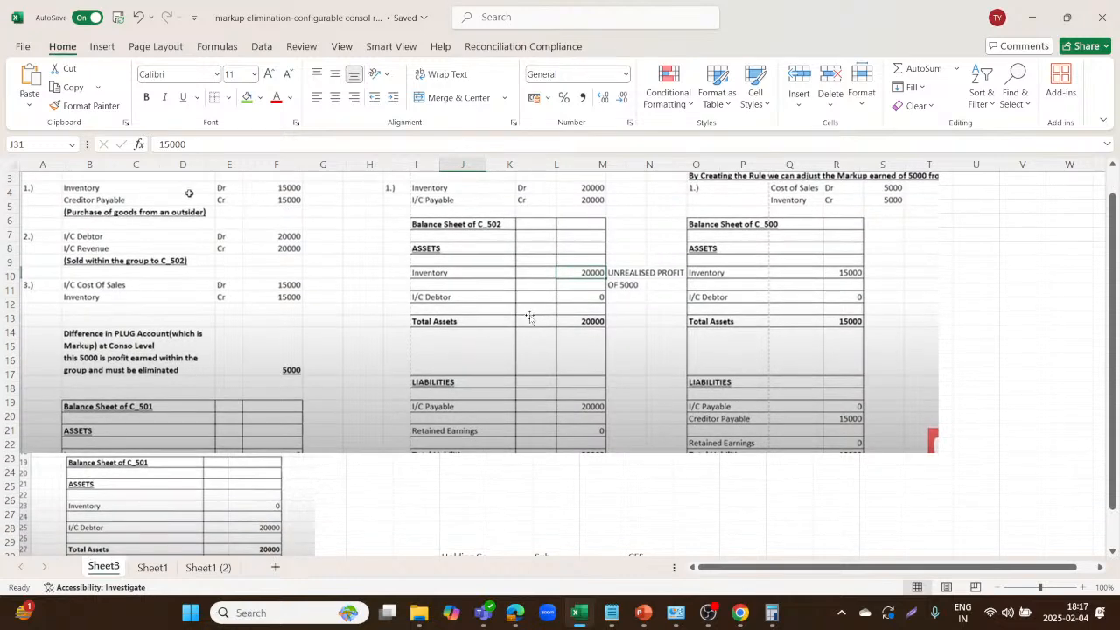
scroll(530, 317, "down", 5)
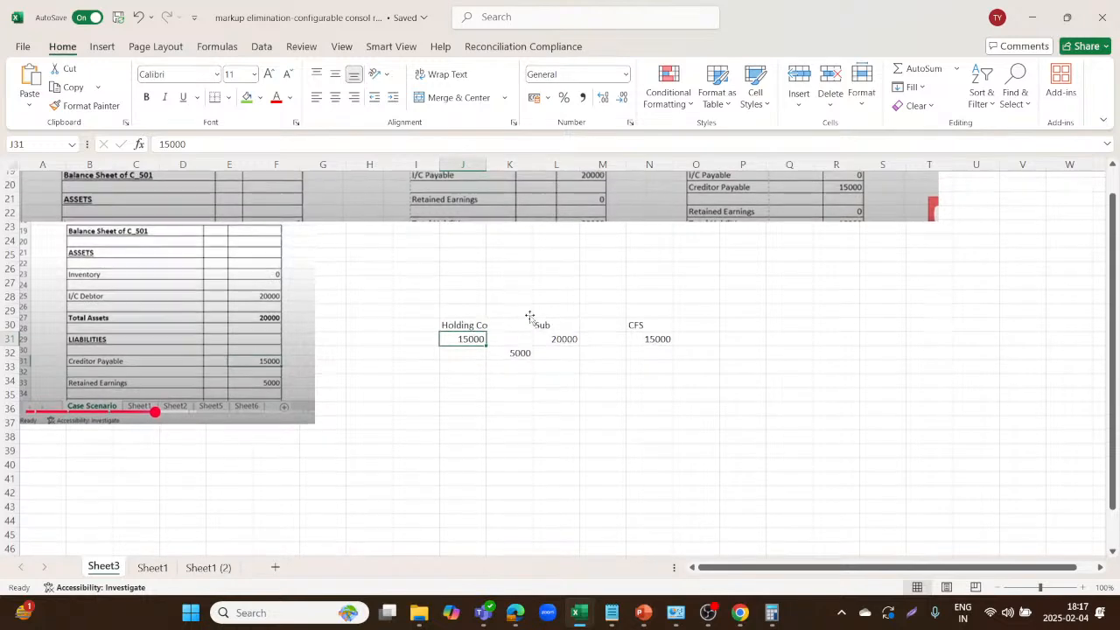
left_click(557, 344)
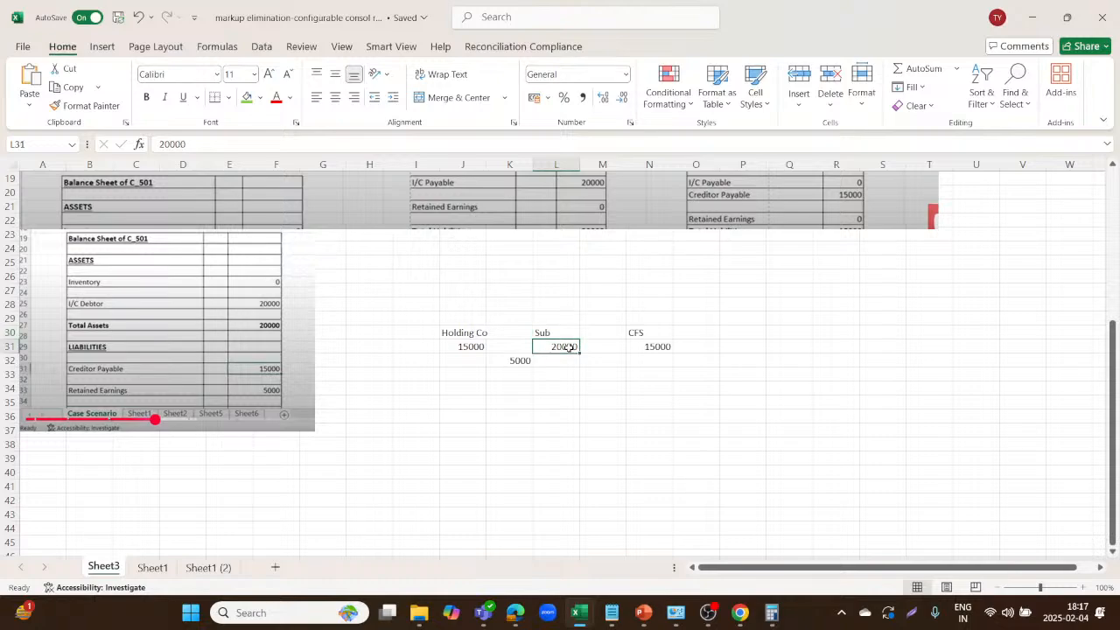
scroll(569, 348, "up", 6)
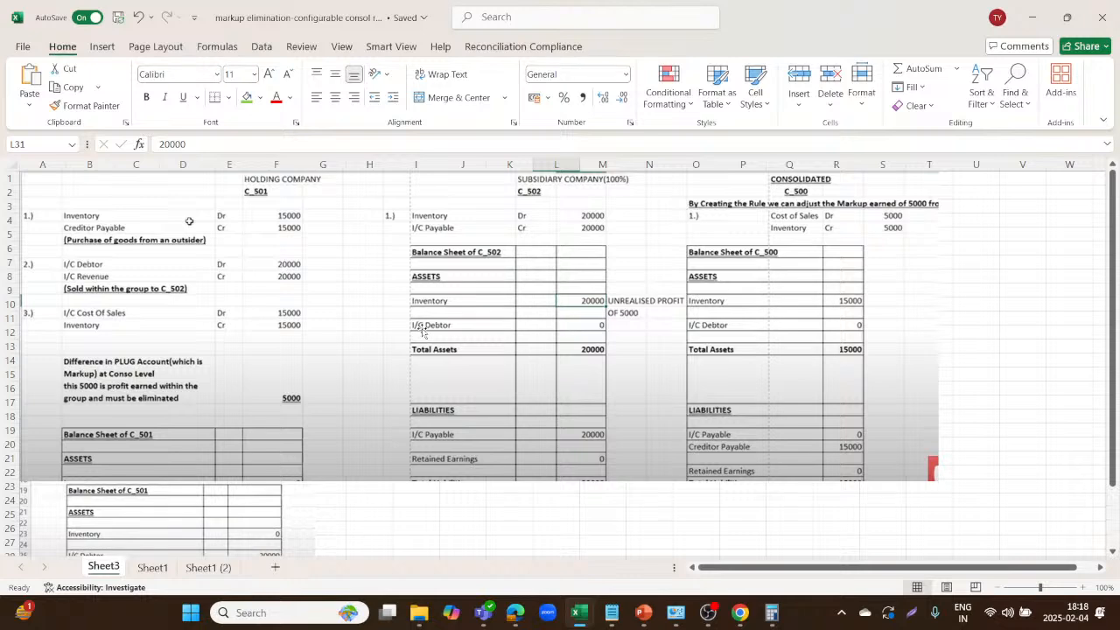
scroll(250, 358, "down", 2)
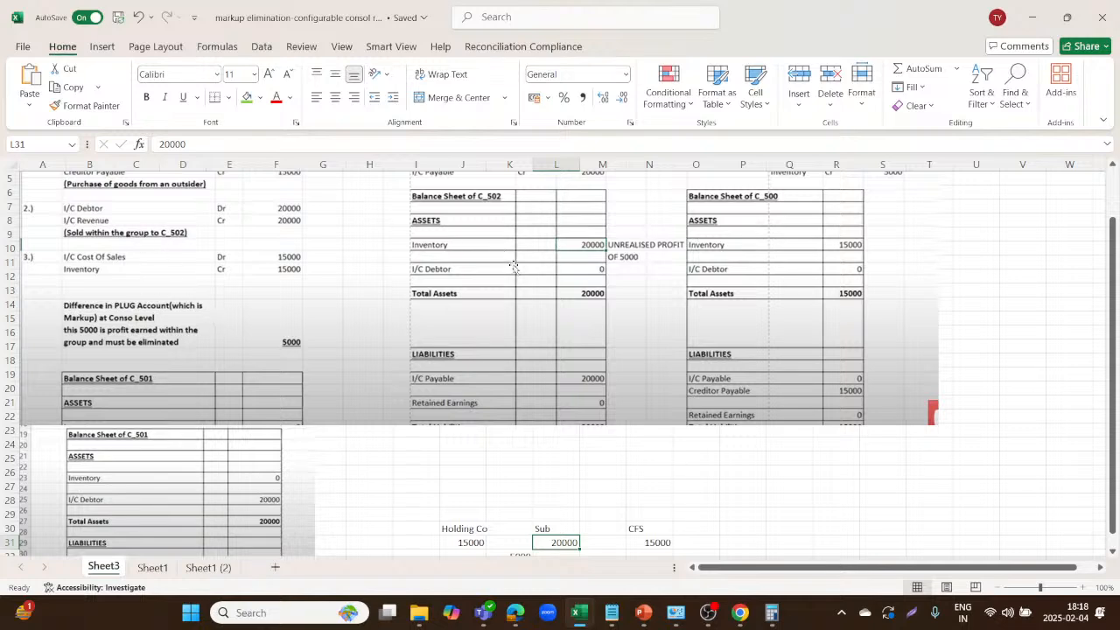
scroll(514, 266, "down", 1)
scroll(514, 266, "up", 1)
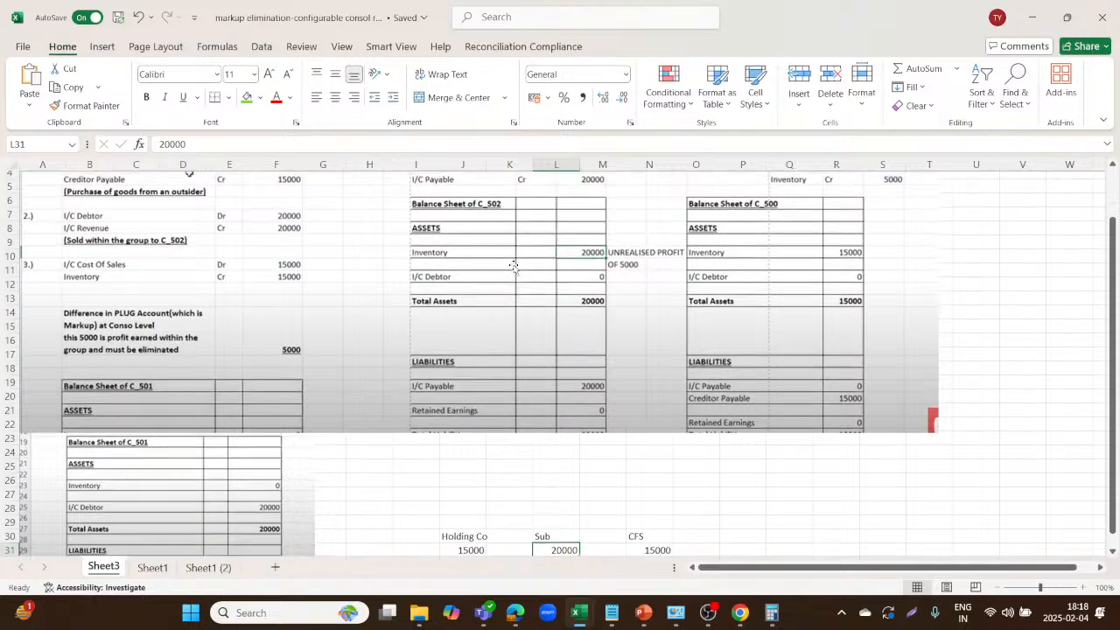
Add the label I/C Debtor in J34 under Holding Co, with the amount 20000 in K34.
scroll(514, 266, "down", 2)
scroll(513, 266, "down", 1)
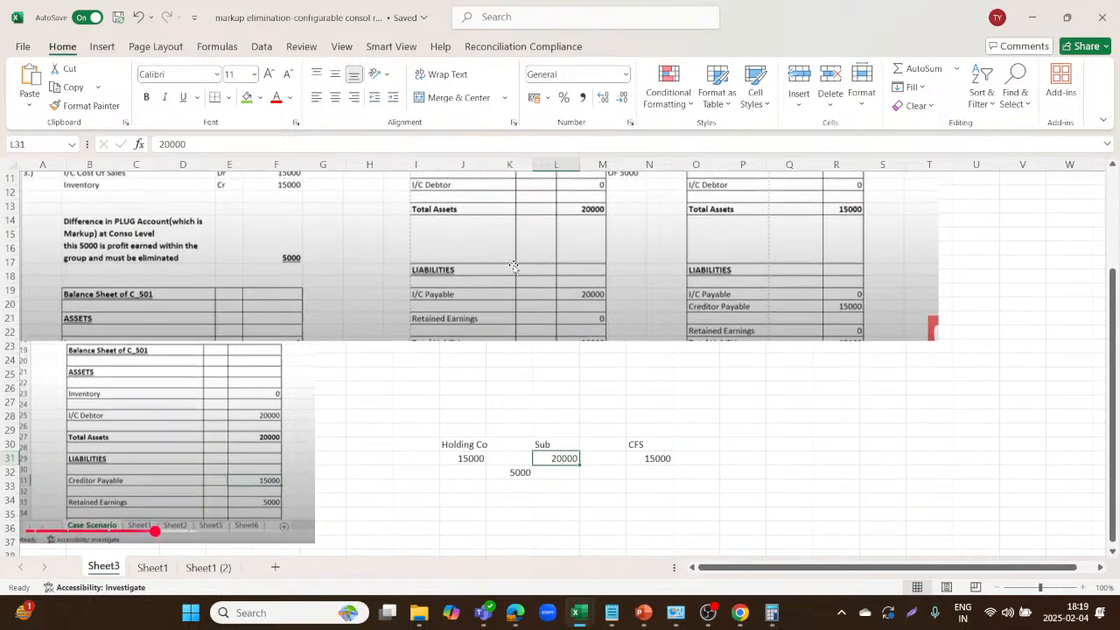
left_click(467, 504)
type("I")
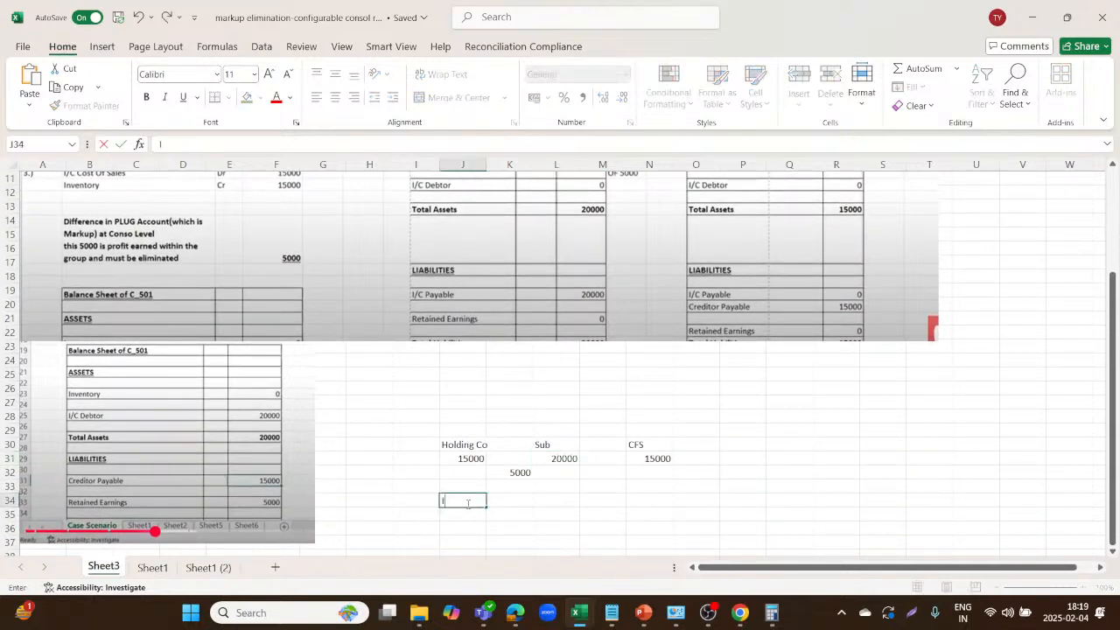
type("/C Debtor")
left_click(566, 499)
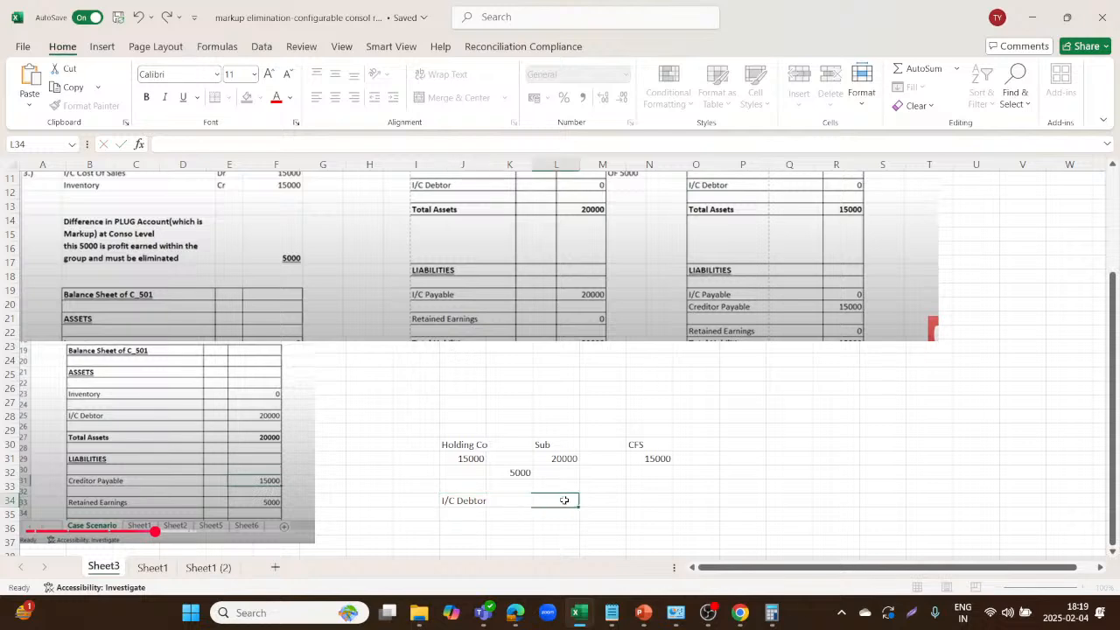
left_click(465, 500)
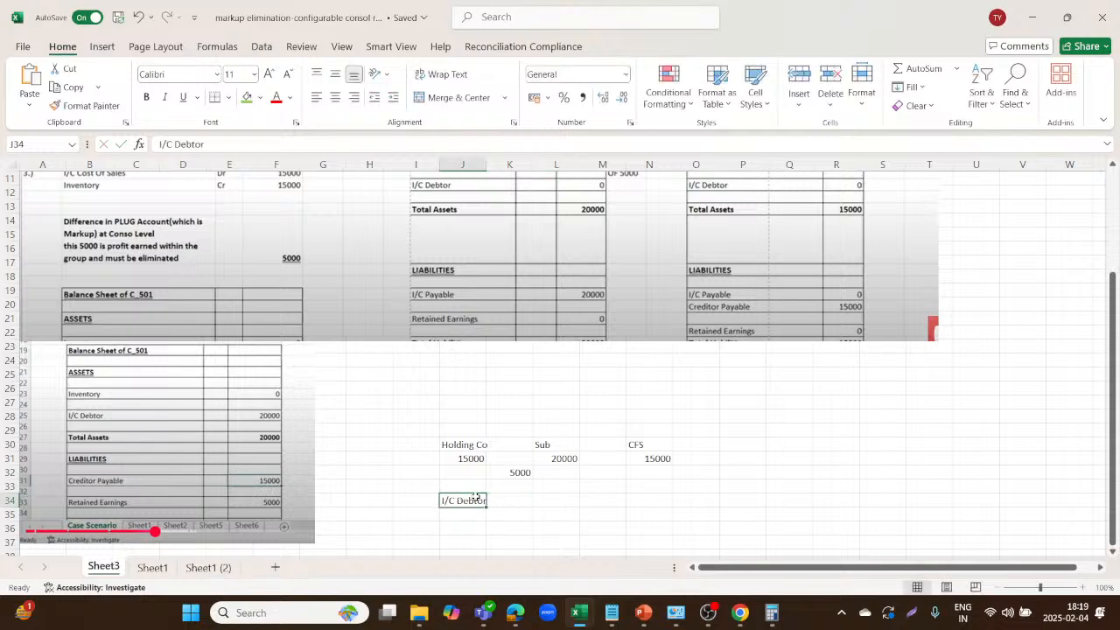
left_click(491, 497)
type("20000")
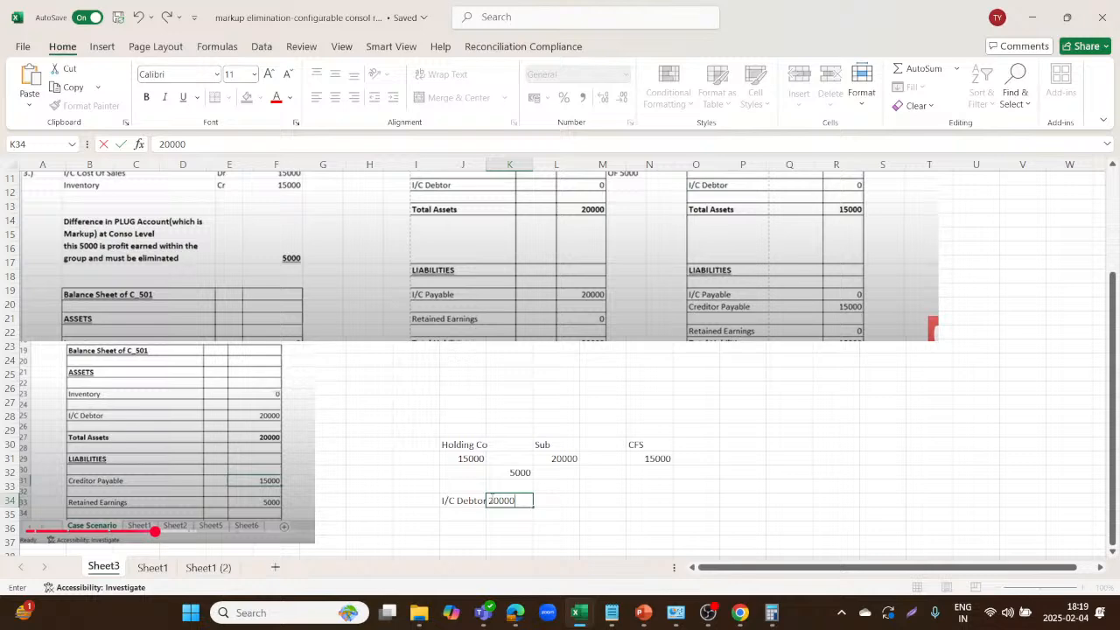
key("Tab")
key("Right")
key("Left")
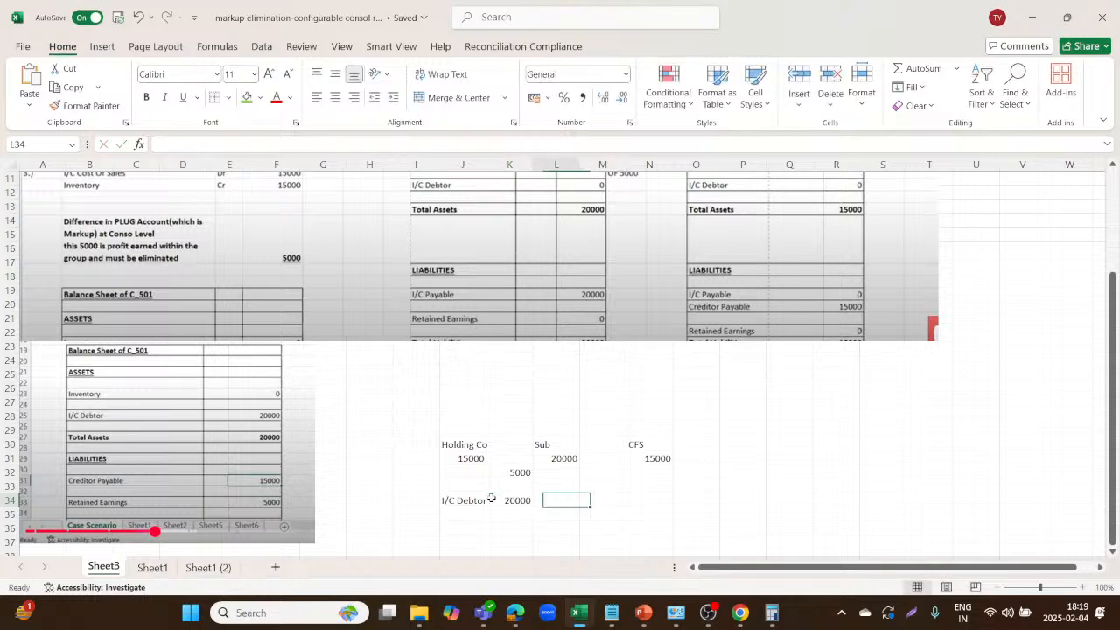
Add the label I/C Payable in L36 under Sub, with the amount 20000 in M36.
key("Down")
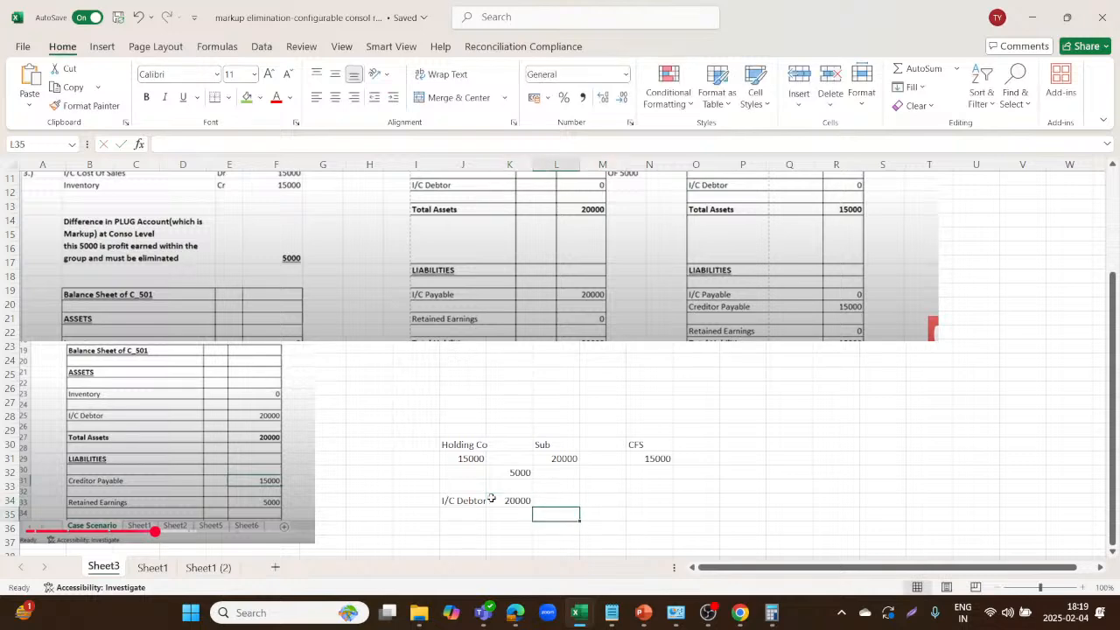
key("Down")
type("I")
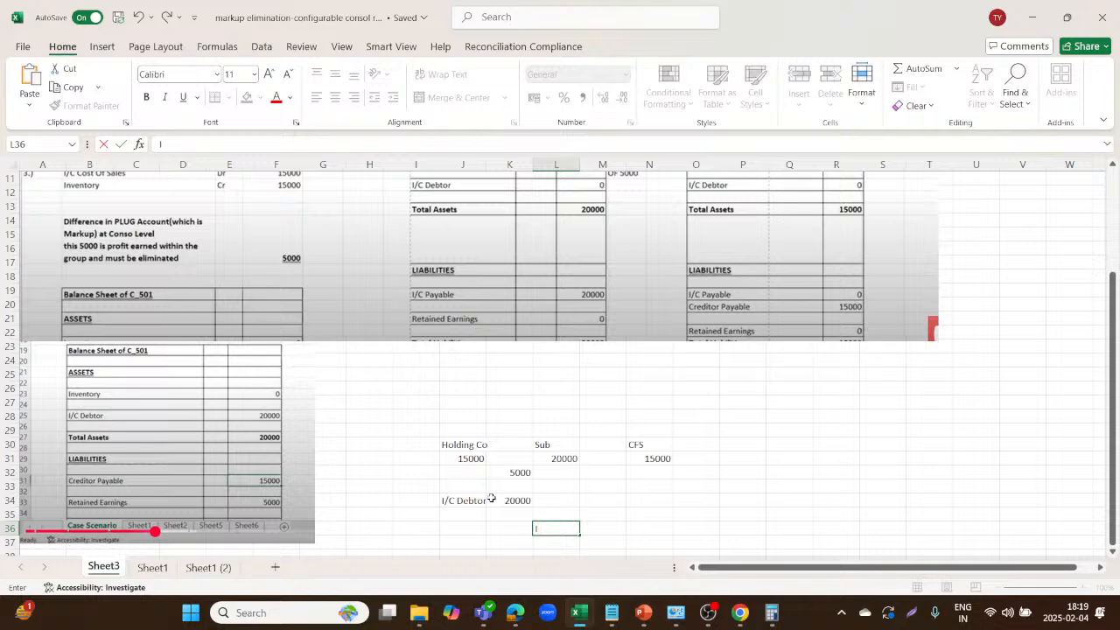
type("/C Payable")
key("Tab")
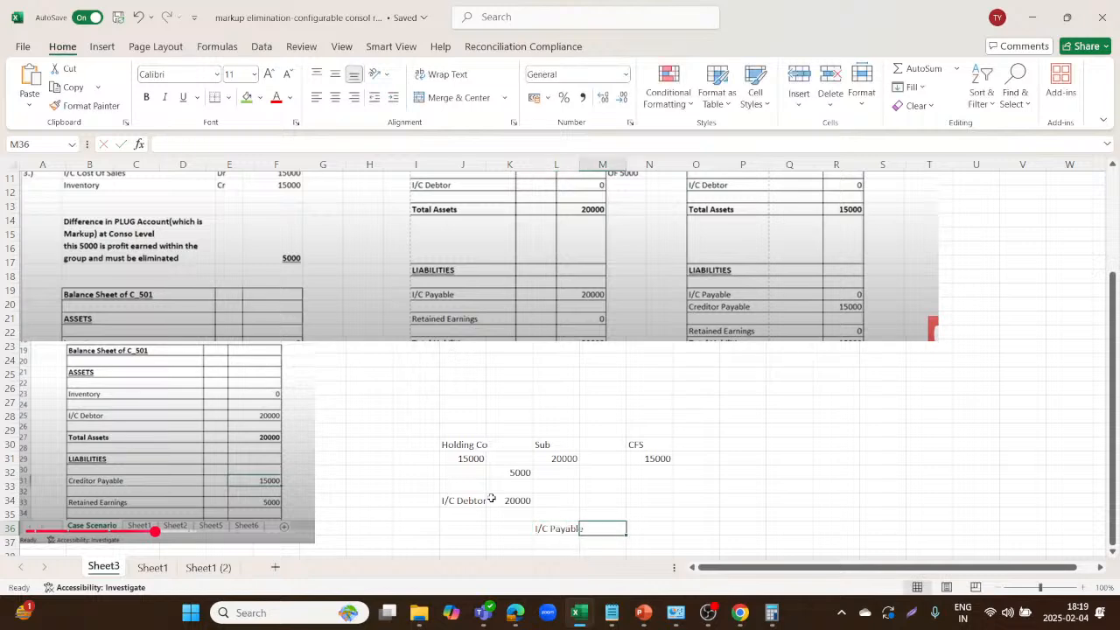
type("20000")
key("Return")
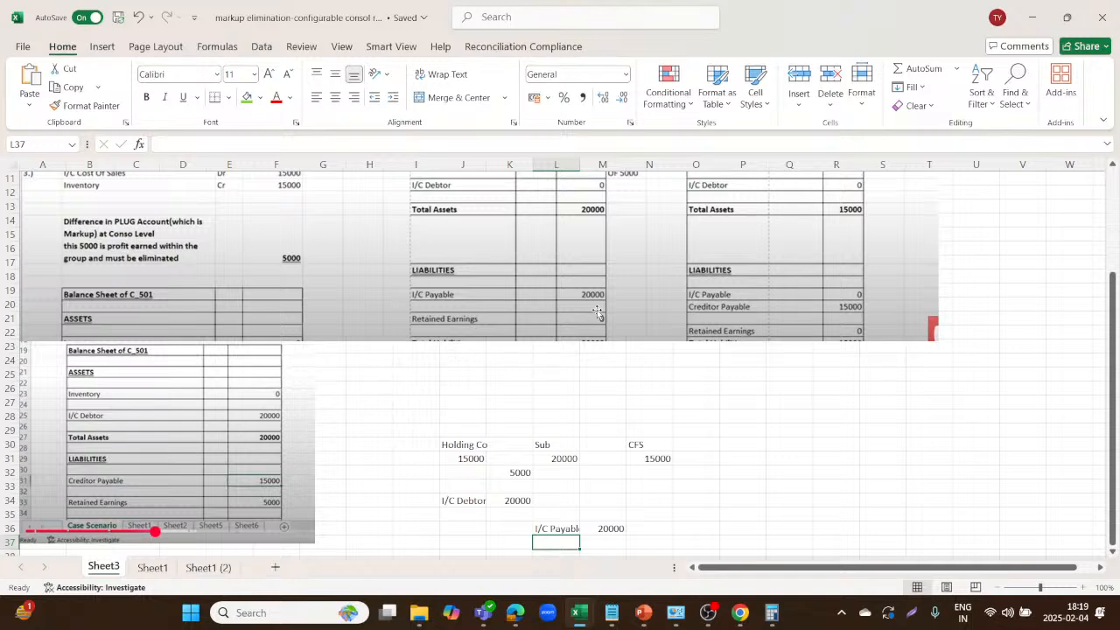
Review the pictured C_501 and C_502 entries against the consolidated C_500 markup adjustment and balance sheet.
scroll(598, 313, "up", 1)
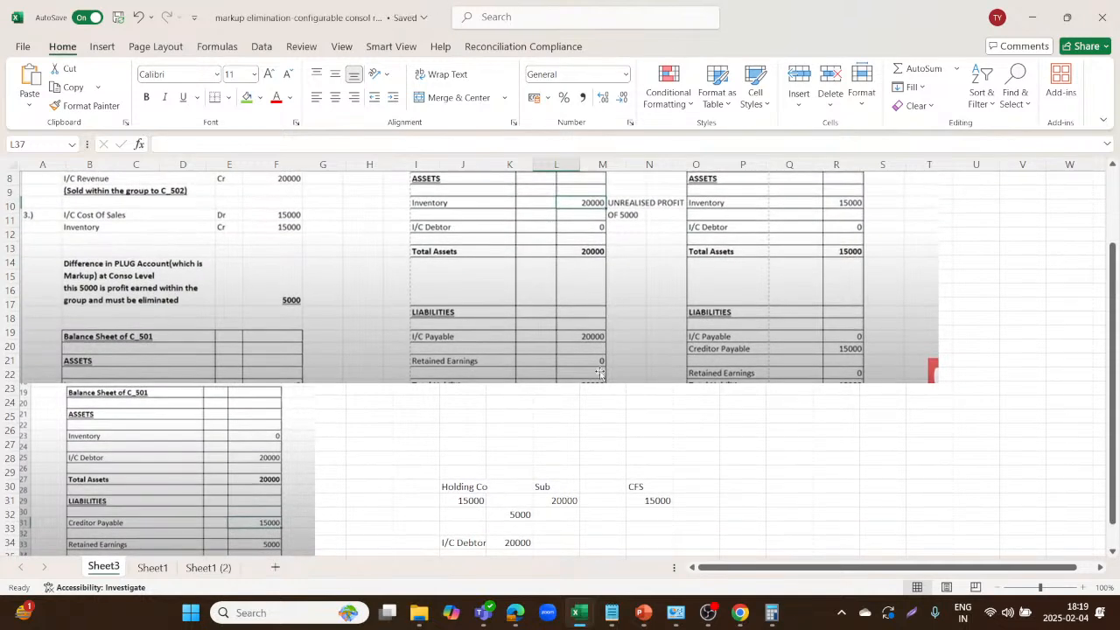
scroll(599, 373, "up", 1)
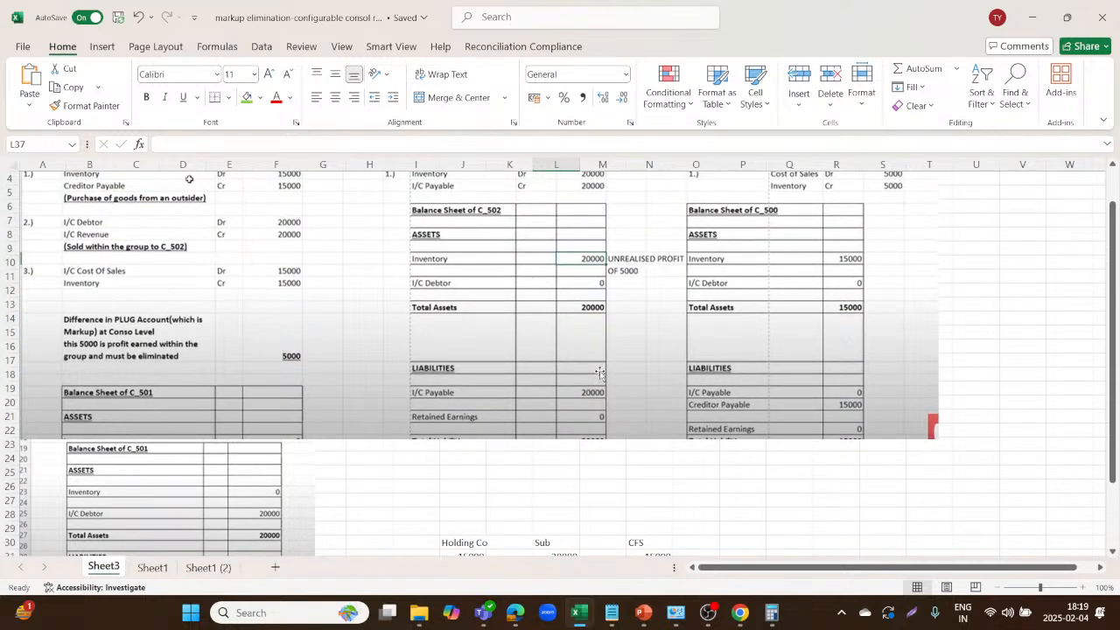
scroll(599, 374, "up", 1)
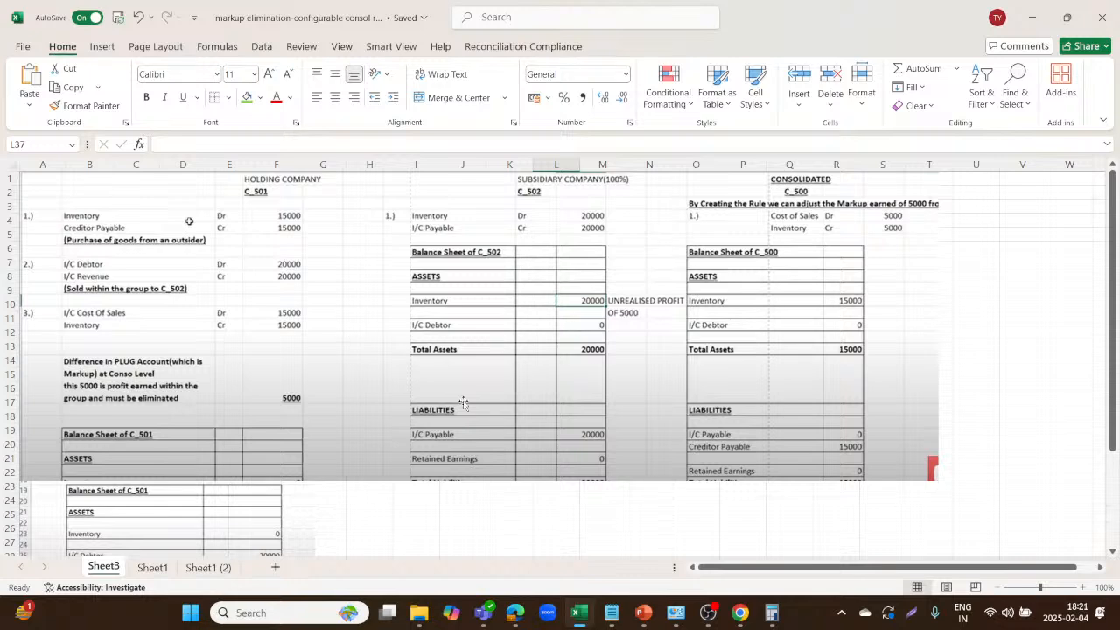
Switch to the Oracle Financial Consolidation and Close session in the browser and dismiss its maintenance notification.
key("alt+Tab")
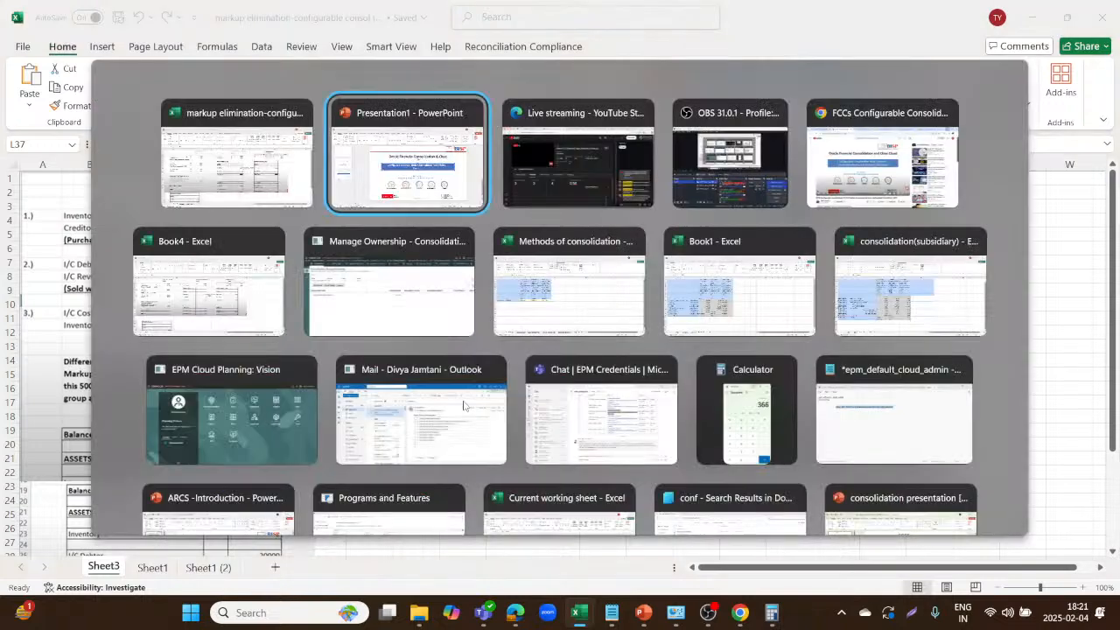
key("alt+Tab")
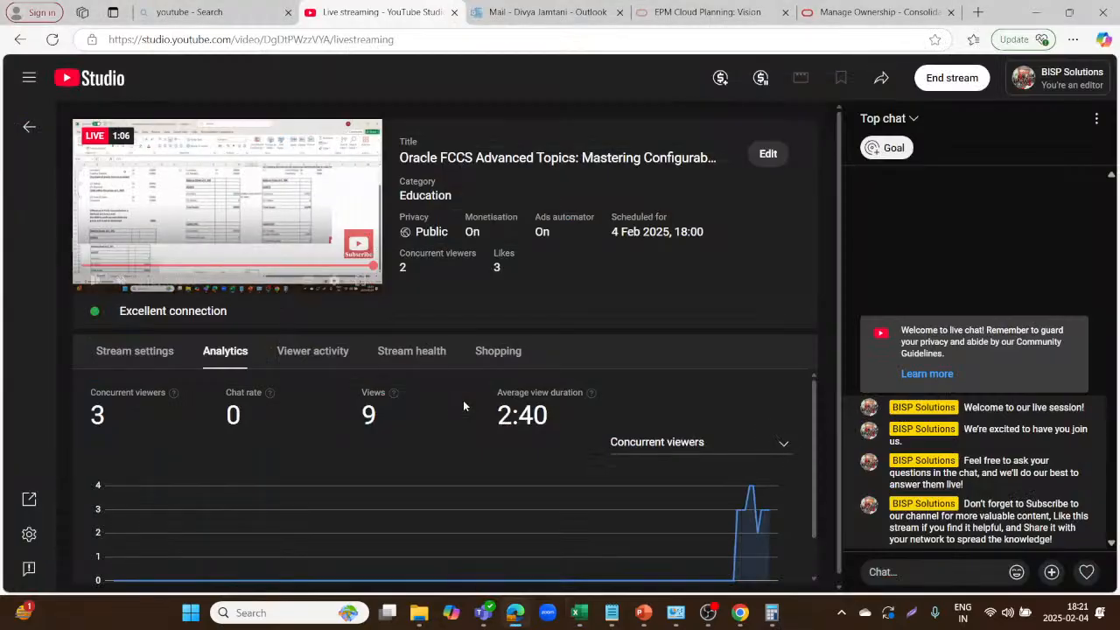
left_click(836, 11)
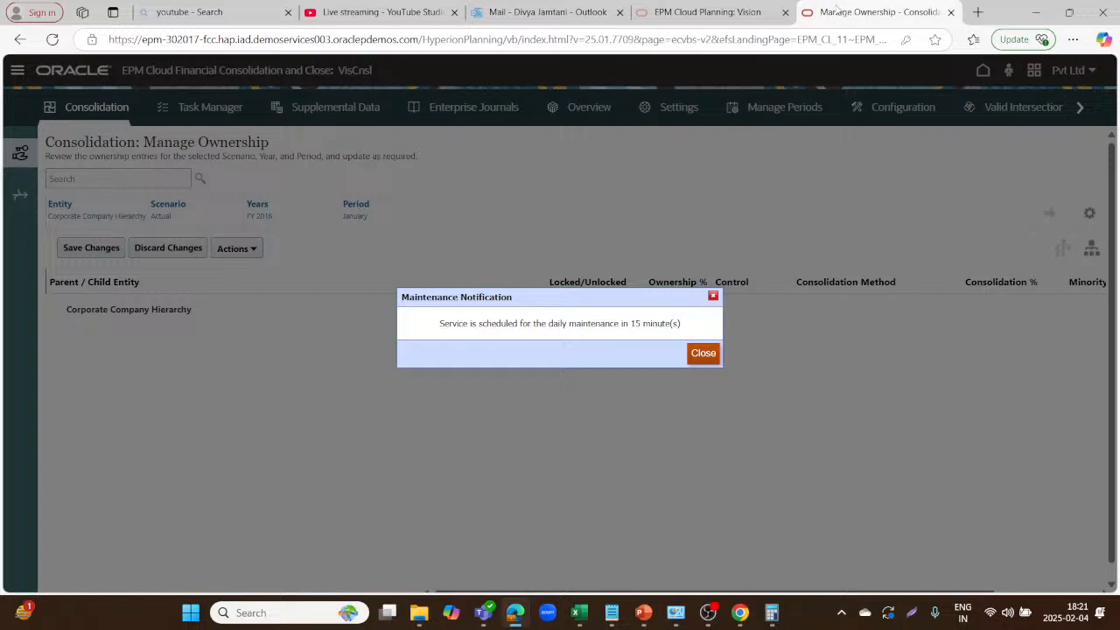
left_click(700, 355)
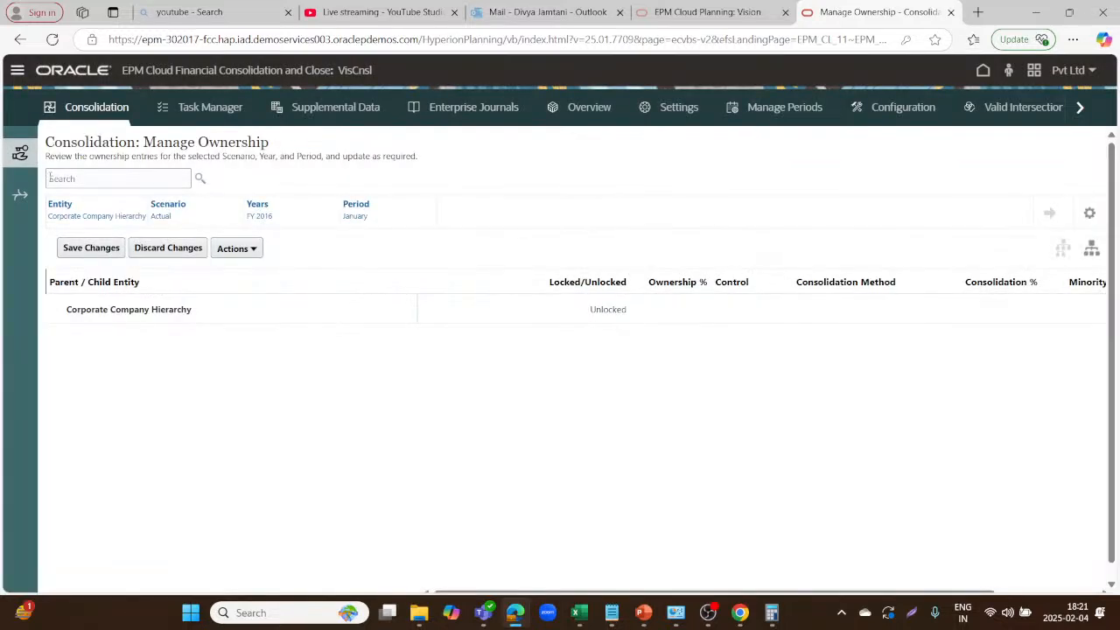
Open the Configurable Consolidation rules in the Consolidated stage of the application's consolidation process.
left_click(983, 70)
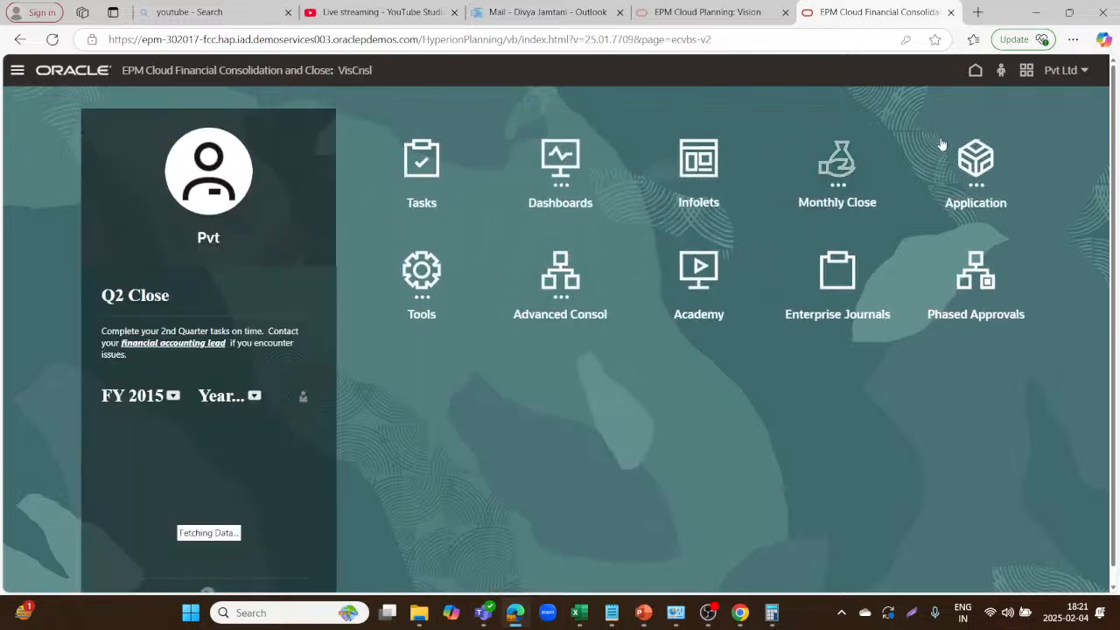
left_click(974, 170)
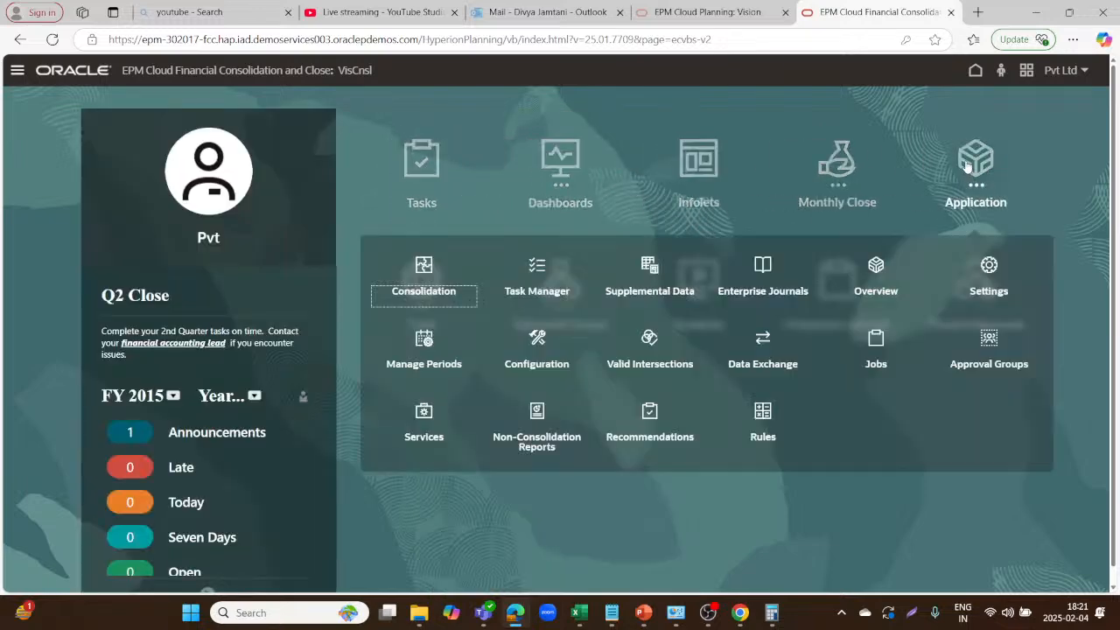
left_click(427, 269)
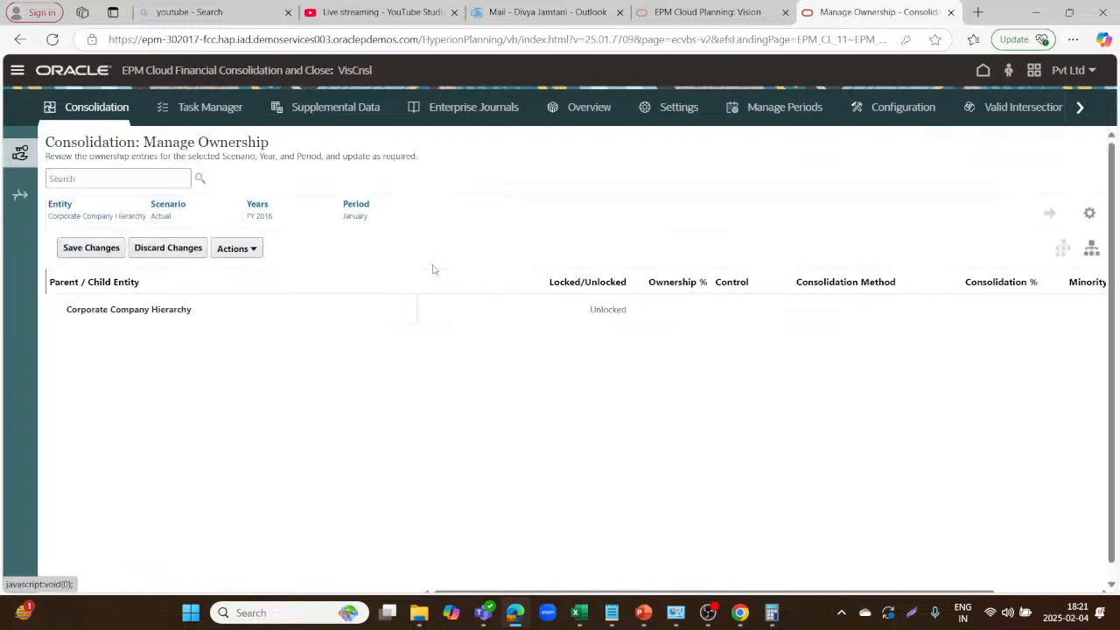
left_click(30, 195)
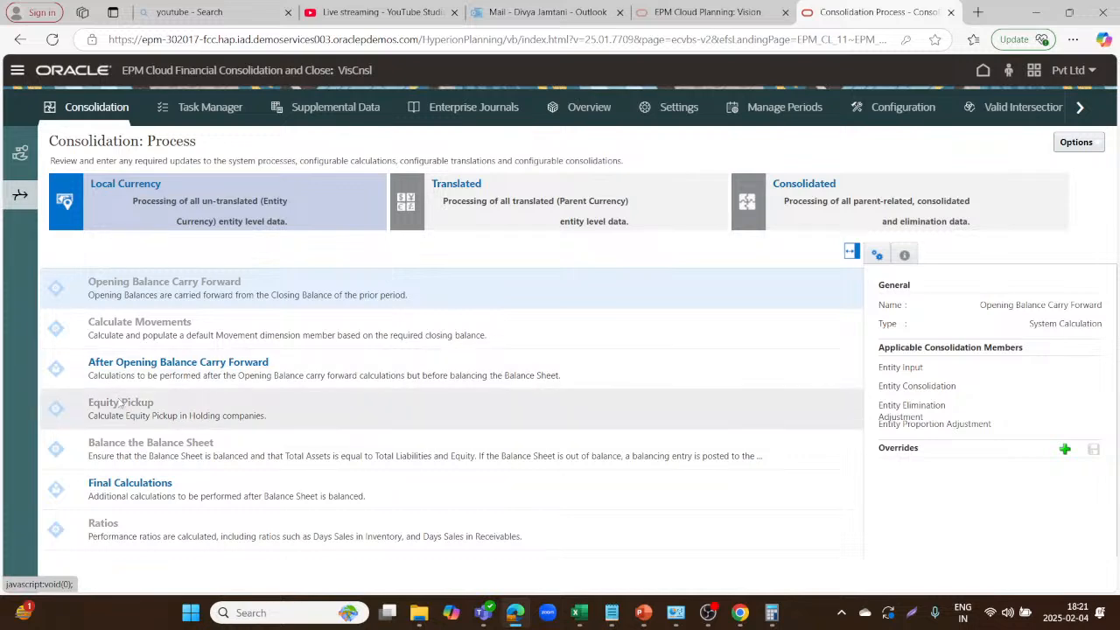
left_click(919, 200)
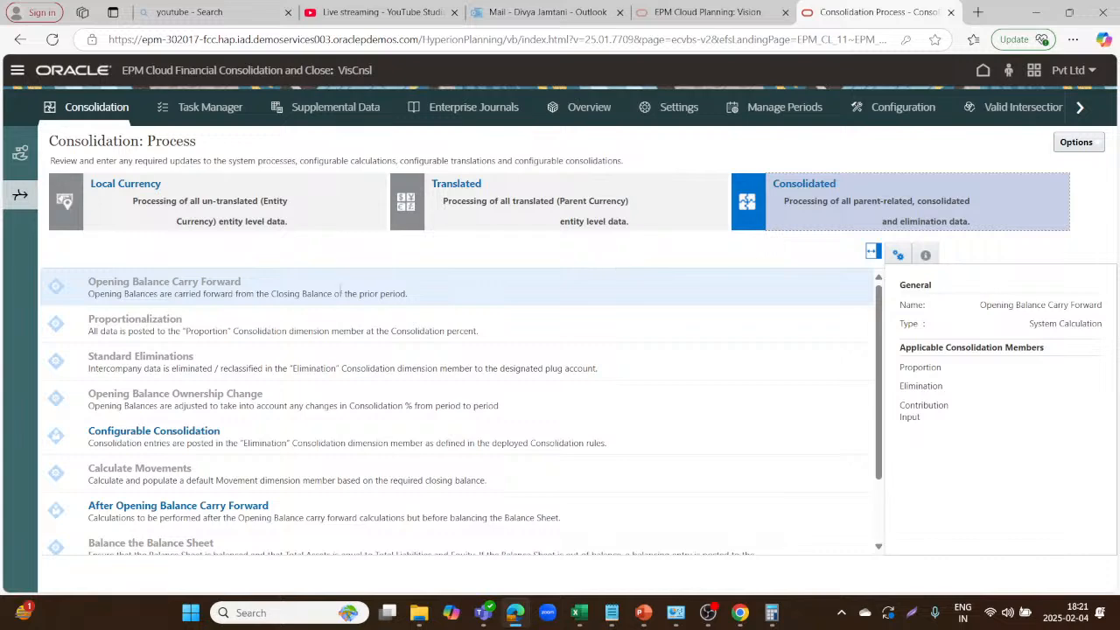
left_click(158, 431)
Undeploy the Adjustment of Unrealised Profit rule set.
scroll(243, 446, "down", 10)
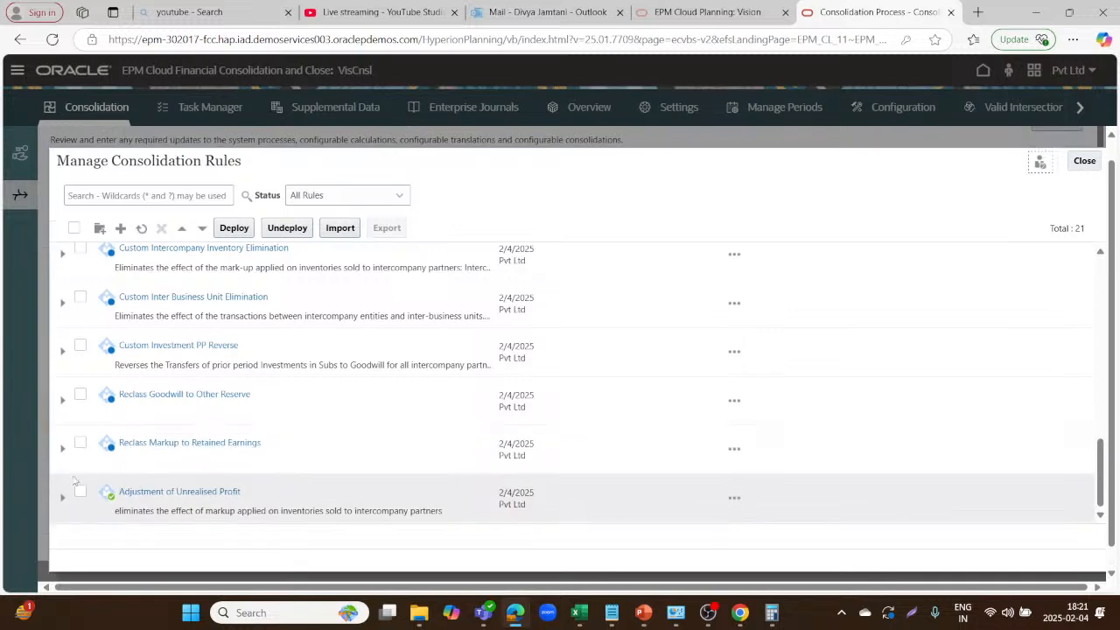
left_click(80, 494)
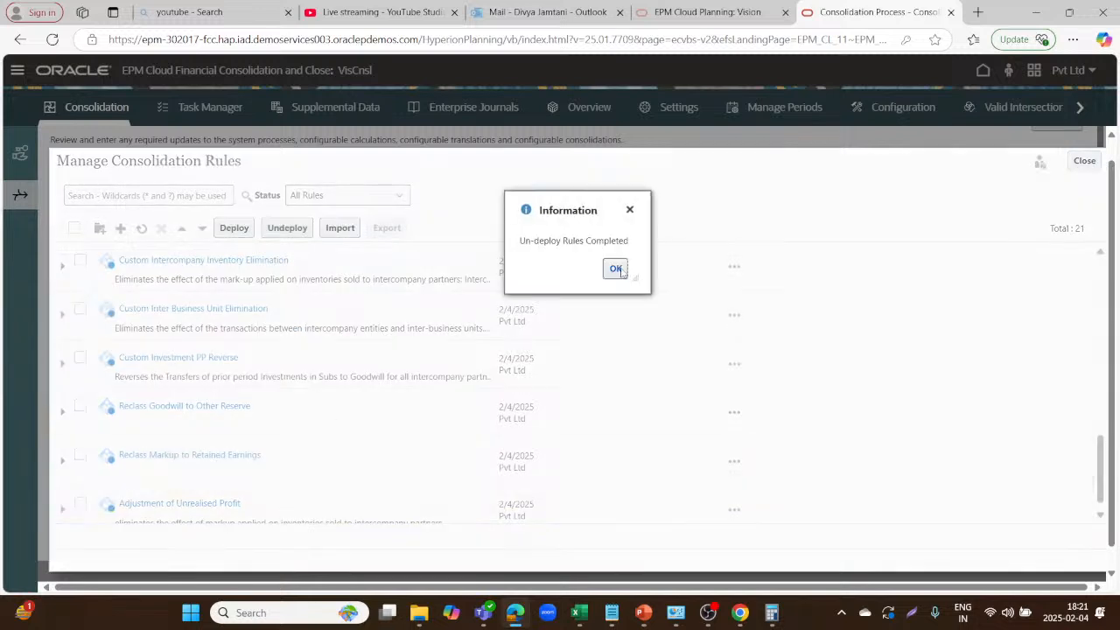
left_click(617, 269)
Delete the undeployed Adjustment of Unrealised Profit rule set and confirm its removal.
scroll(158, 411, "down", 2)
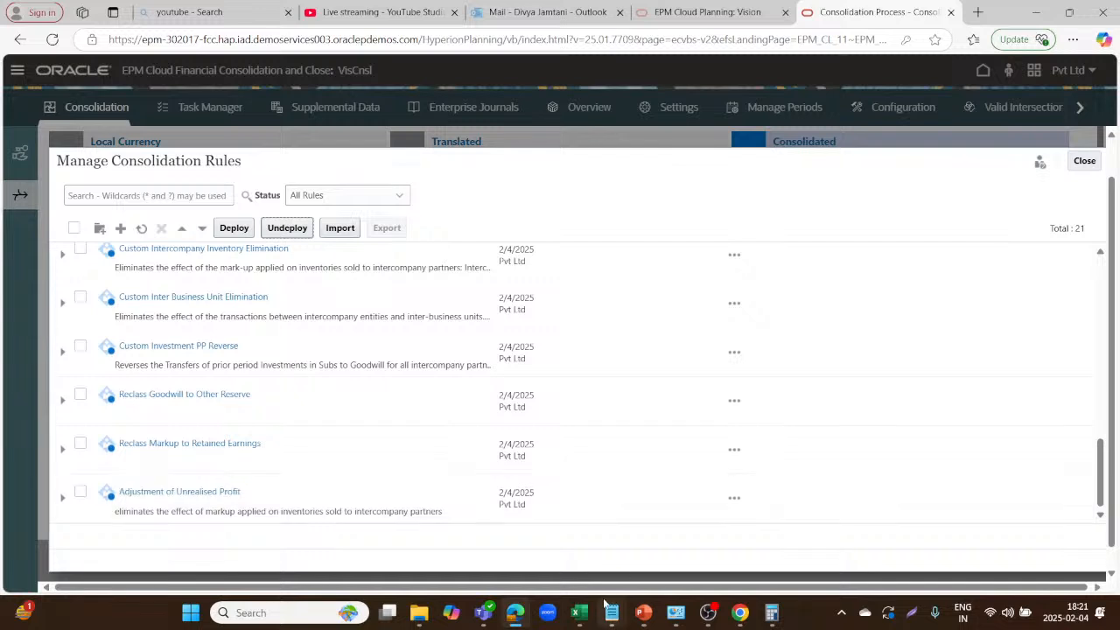
left_click(734, 501)
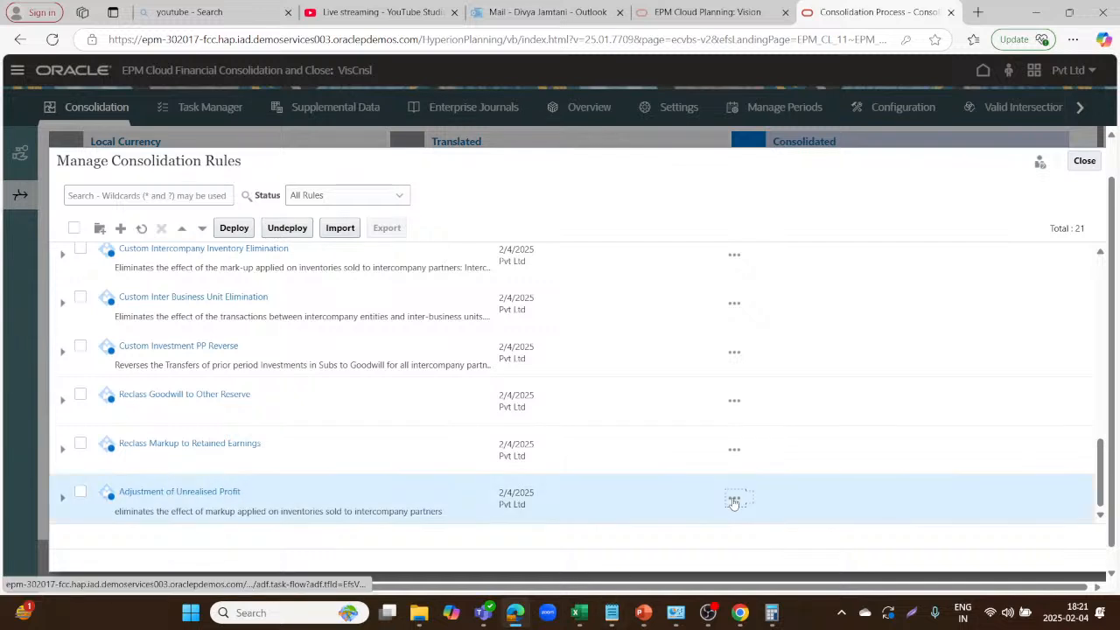
left_click(734, 501)
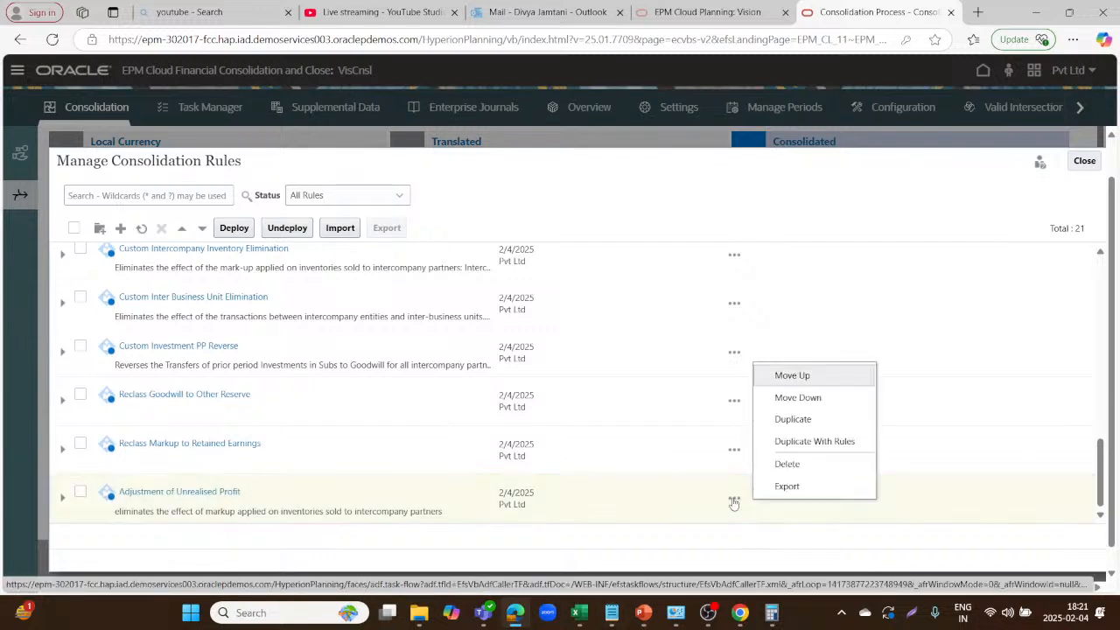
left_click(791, 461)
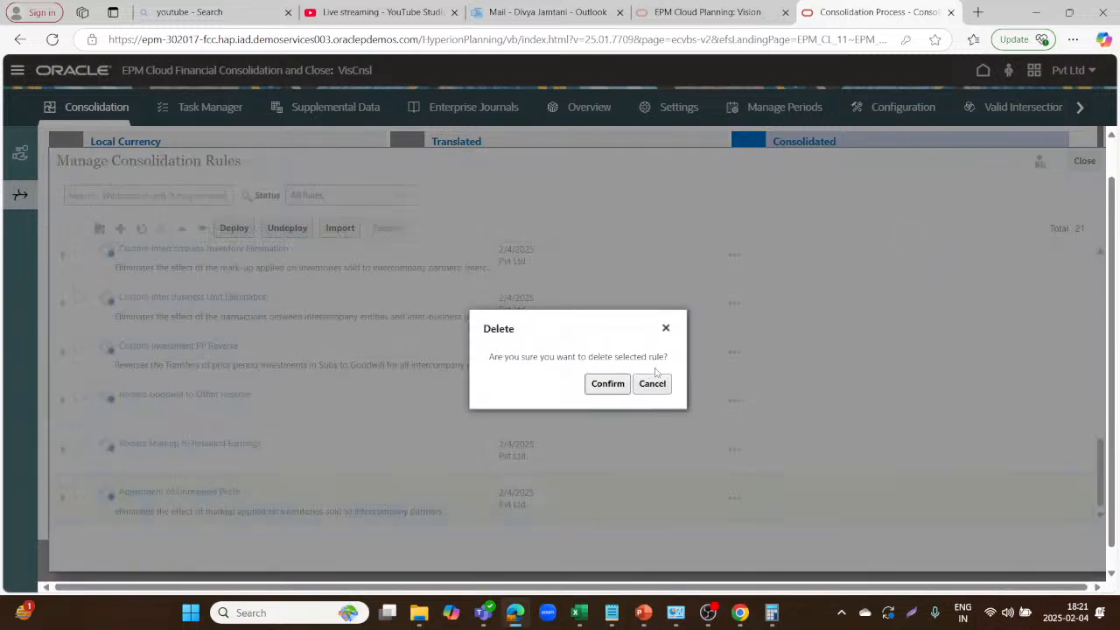
left_click(608, 384)
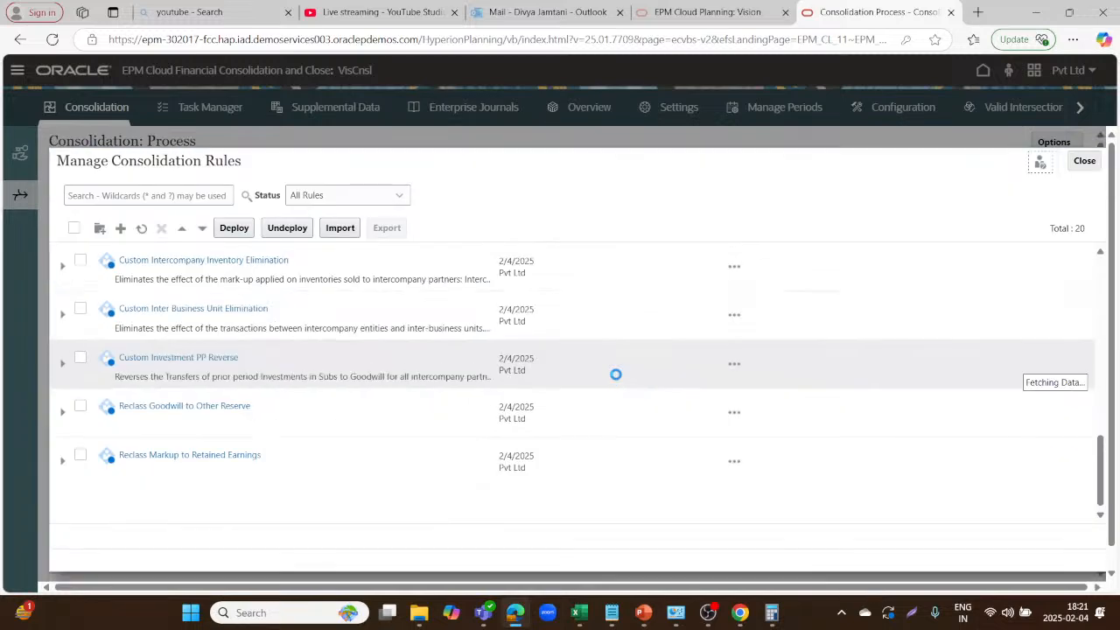
Start a new configurable consolidation rule set.
scroll(400, 386, "up", 3)
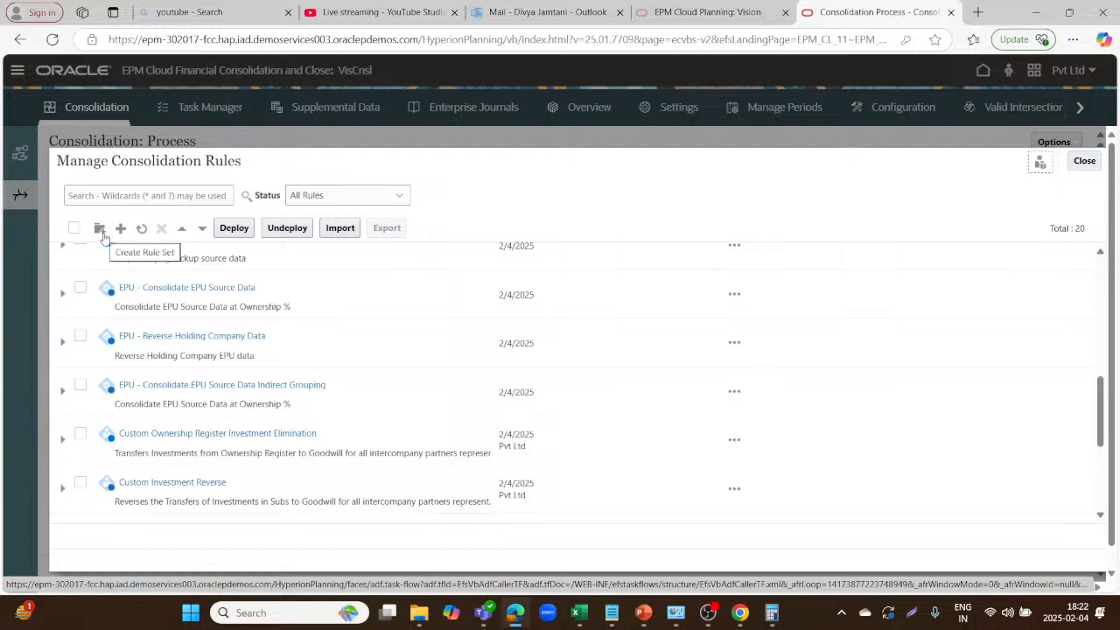
left_click(101, 230)
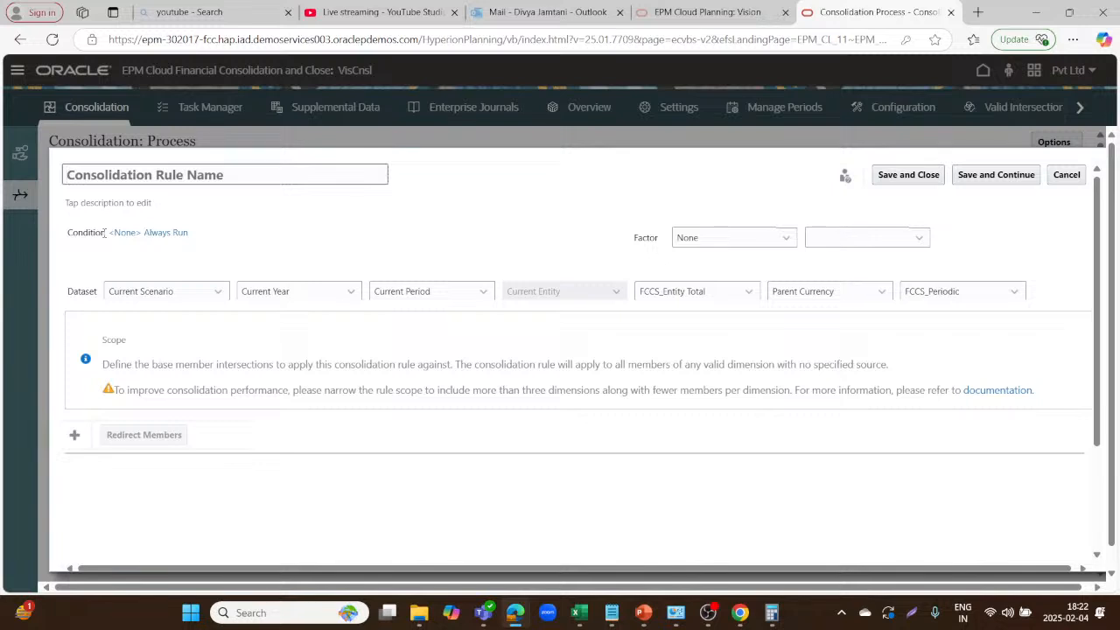
type("U")
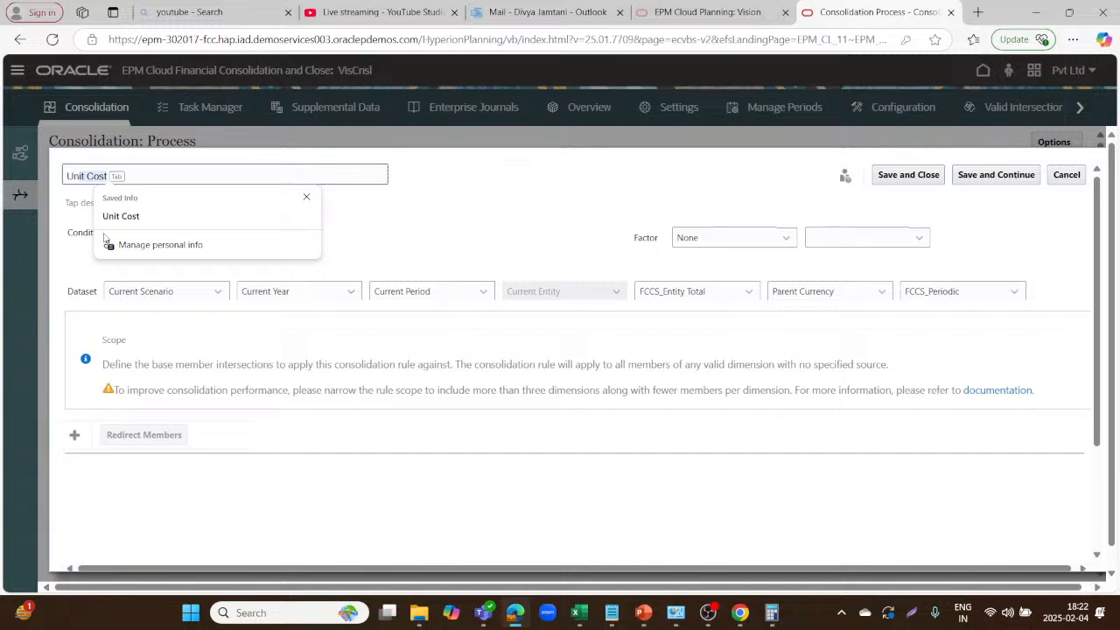
type("nreal")
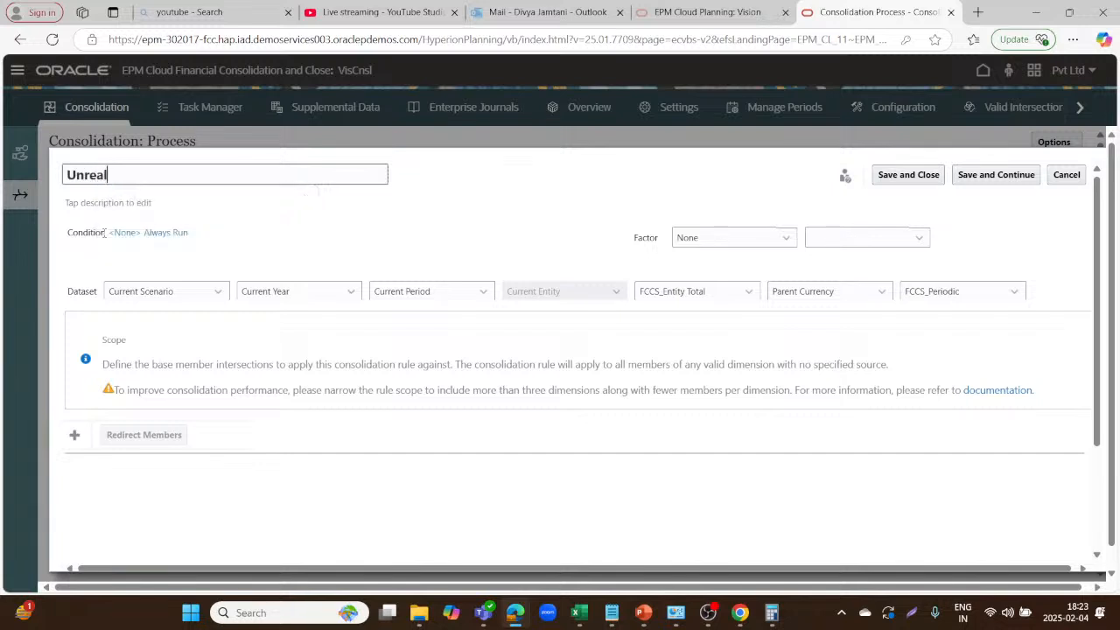
type("ised")
type("profi")
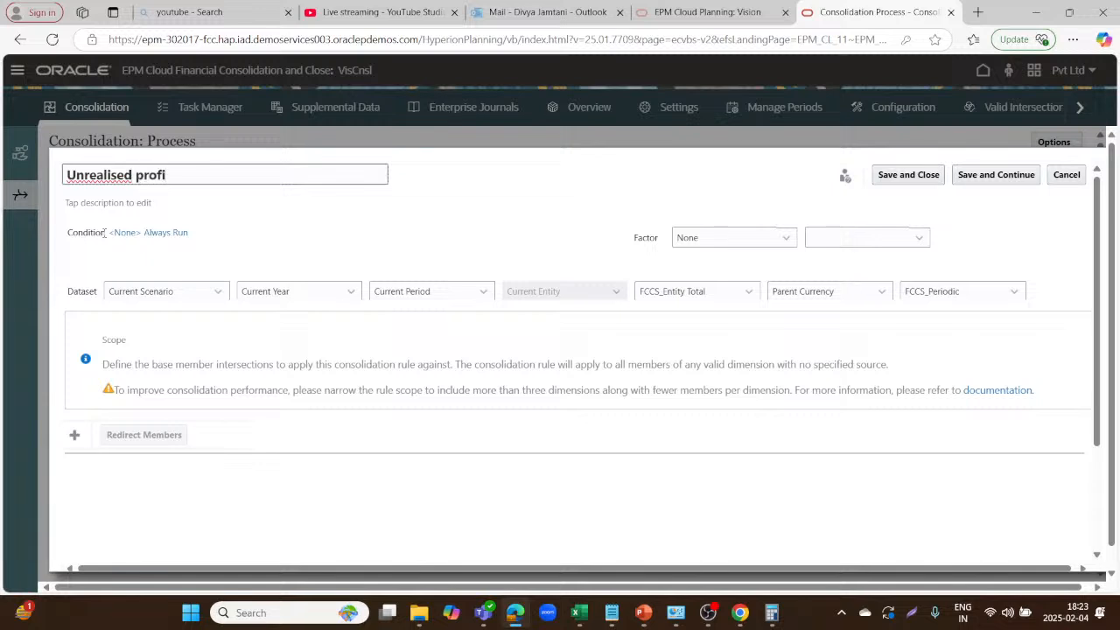
type("t f")
key("BackSpace")
key("BackSpace")
key("BackSpace")
key("BackSpace")
key("BackSpace")
key("BackSpace")
key("BackSpace")
key("BackSpace")
key("BackSpace")
key("BackSpace")
key("BackSpace")
key("BackSpace")
key("BackSpace")
key("BackSpace")
key("BackSpace")
key("BackSpace")
key("BackSpace")
key("BackSpace")
key("BackSpace")
Name the new rule set Adjustment of Unrealised Profit.
type("A")
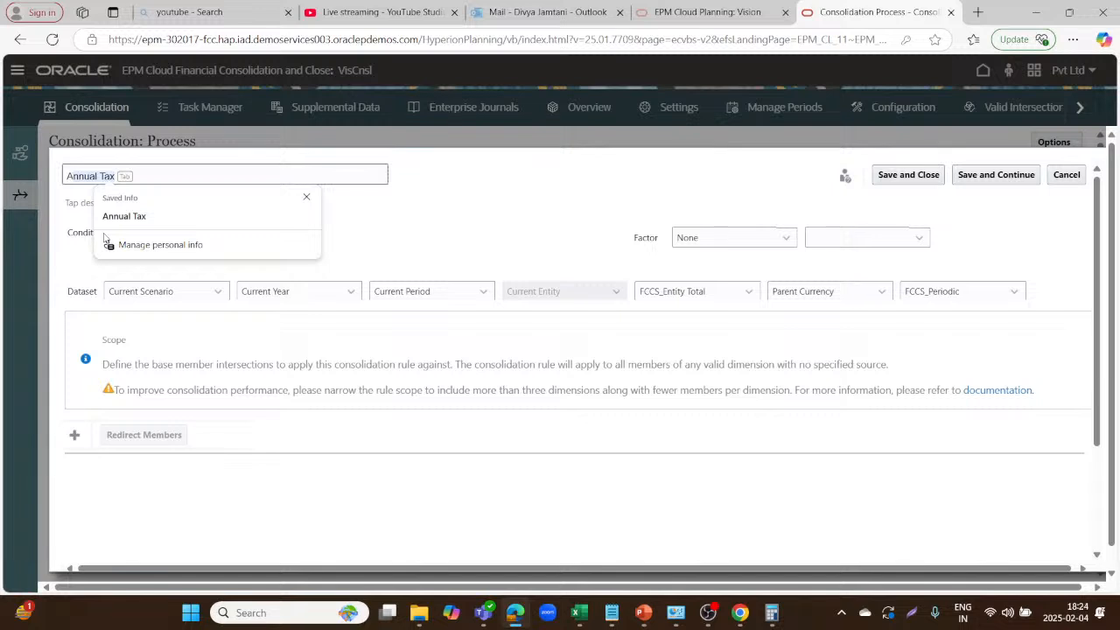
type("djustment")
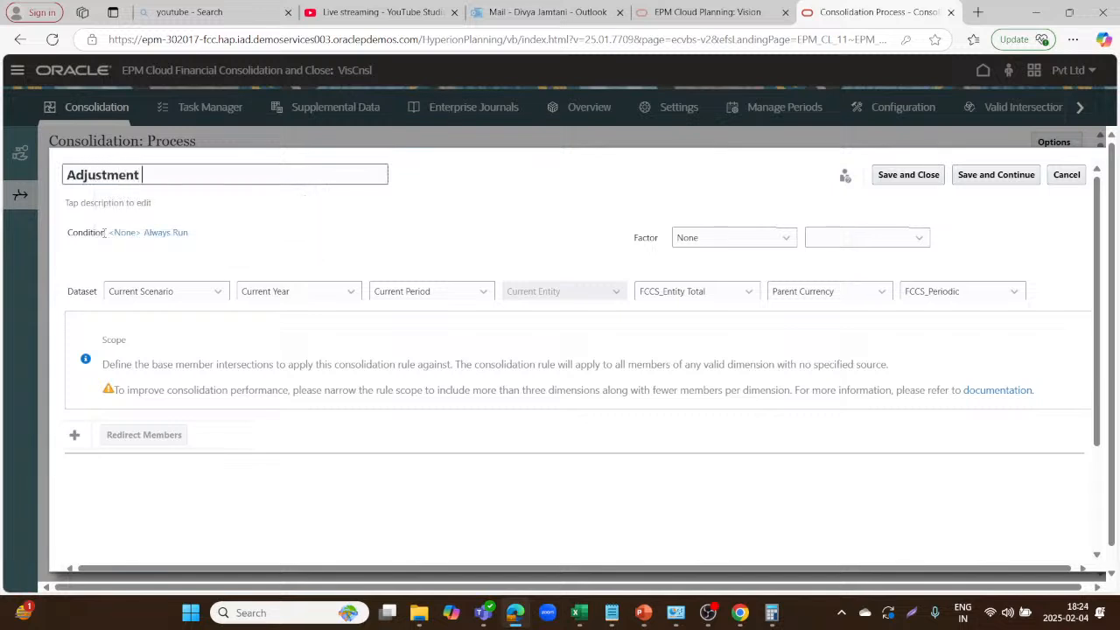
type(" of unrealised P")
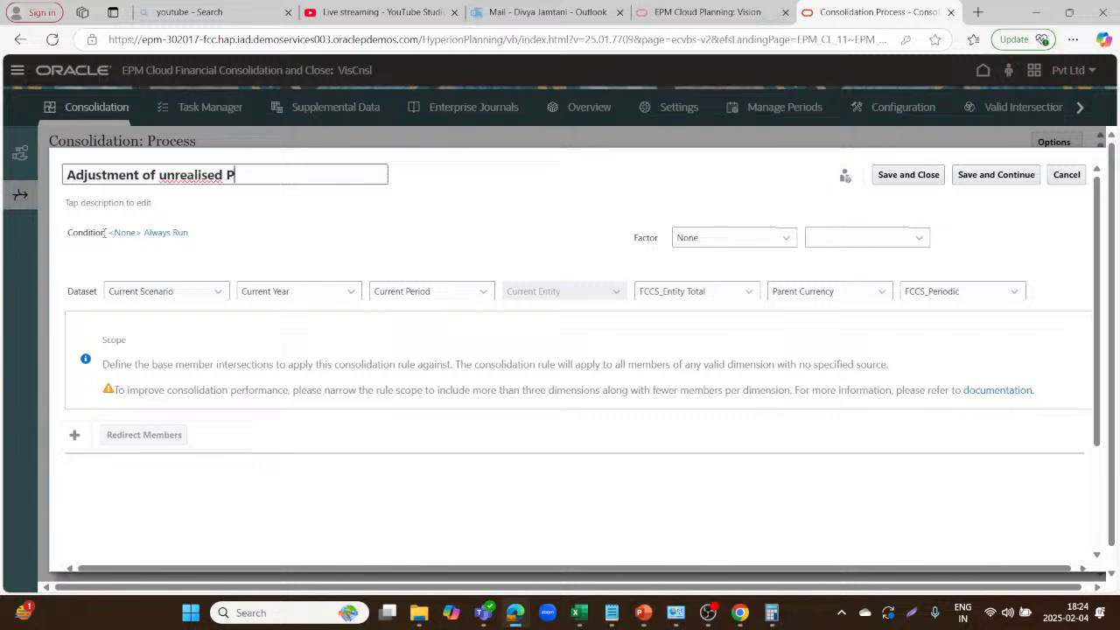
type("rofit")
key("Left")
key("Left")
key("Left")
key("Left")
key("Left")
key("Left")
key("Left")
key("Left")
key("Left")
key("Left")
key("Left")
key("Left")
key("Left")
key("Left")
key("Left")
key("BackSpace")
type("U")
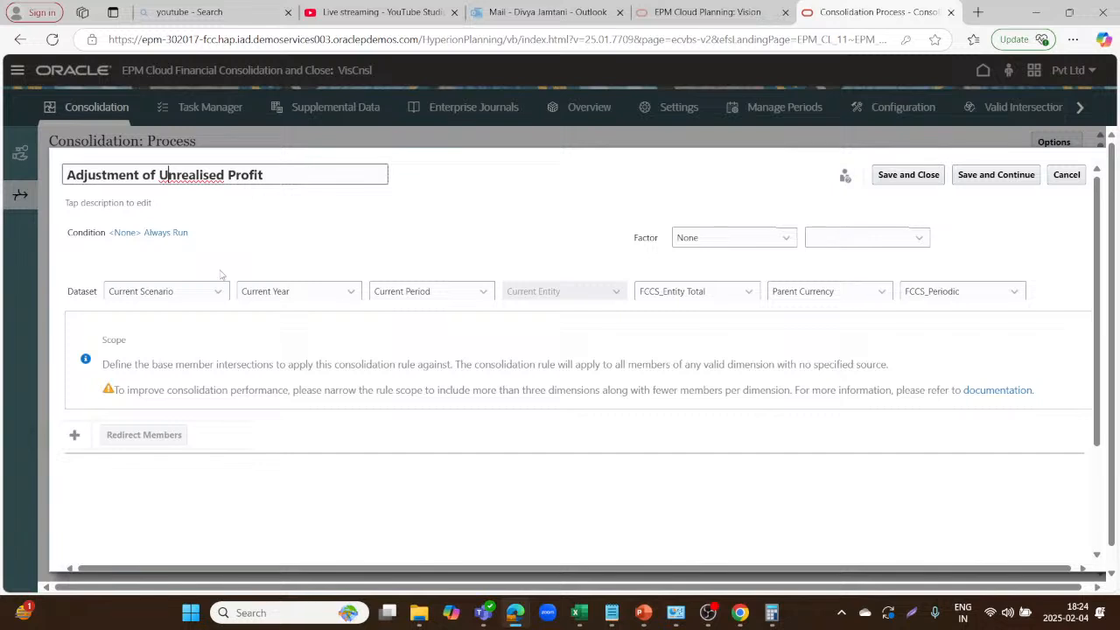
Enter the rule set description "Eliminates the effect of the markup applied on inventories sold to the intercompany partners.".
left_click(155, 201)
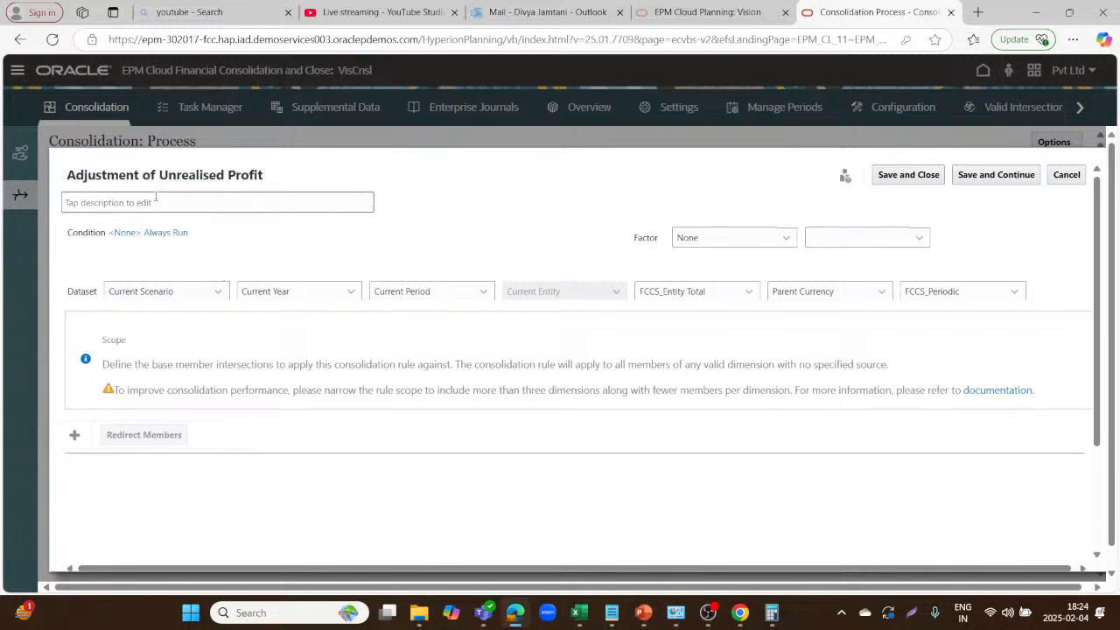
type("Eliminates the effect of the markup a")
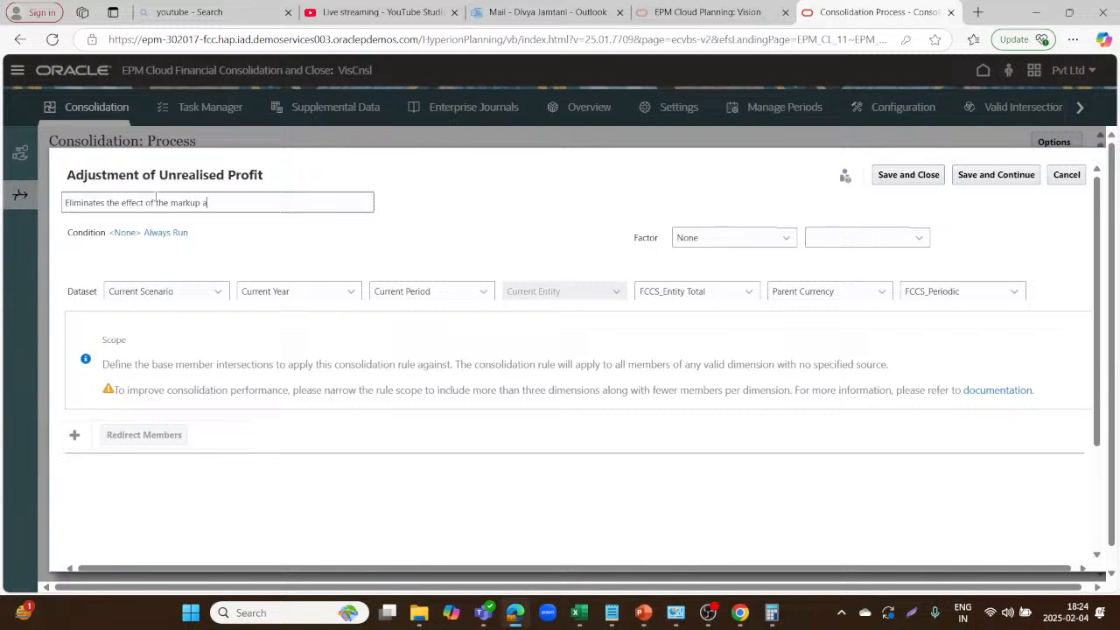
type("pplied on in")
type("vestmnets")
key("BackSpace")
key("BackSpace")
key("BackSpace")
type("ents")
key("BackSpace")
key("BackSpace")
key("BackSpace")
key("BackSpace")
type("ventories sold to the interco")
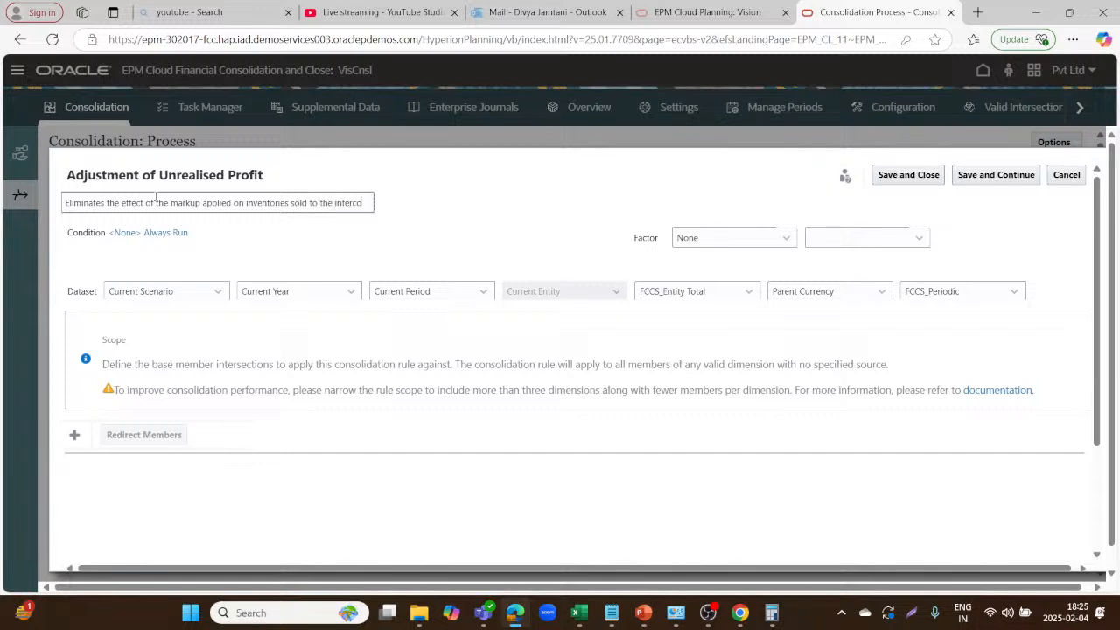
type("mpany pa")
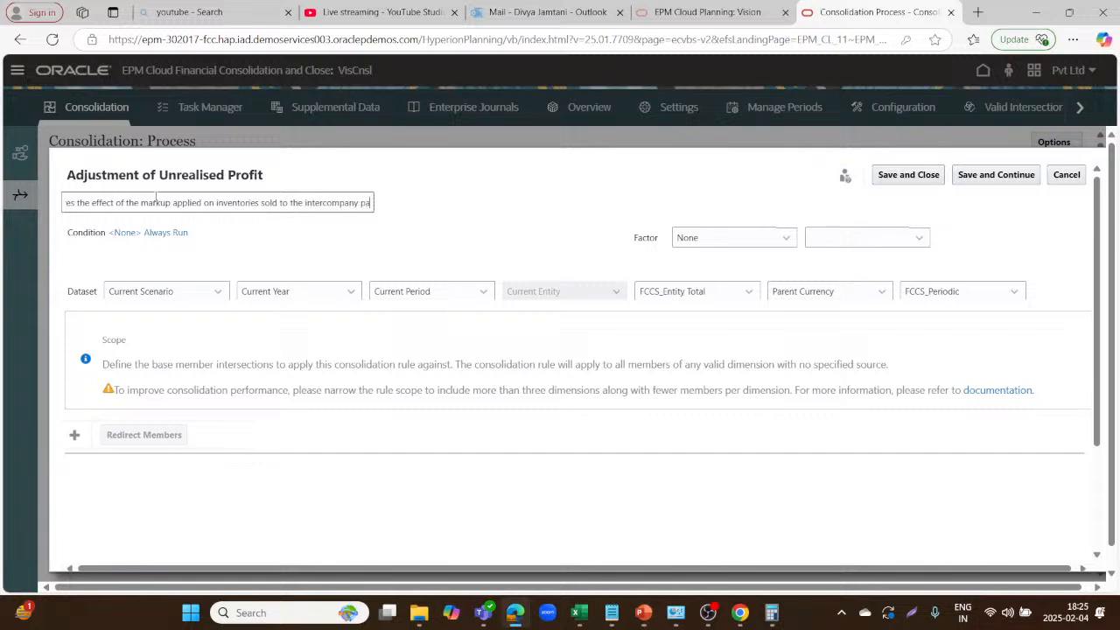
type("rtners")
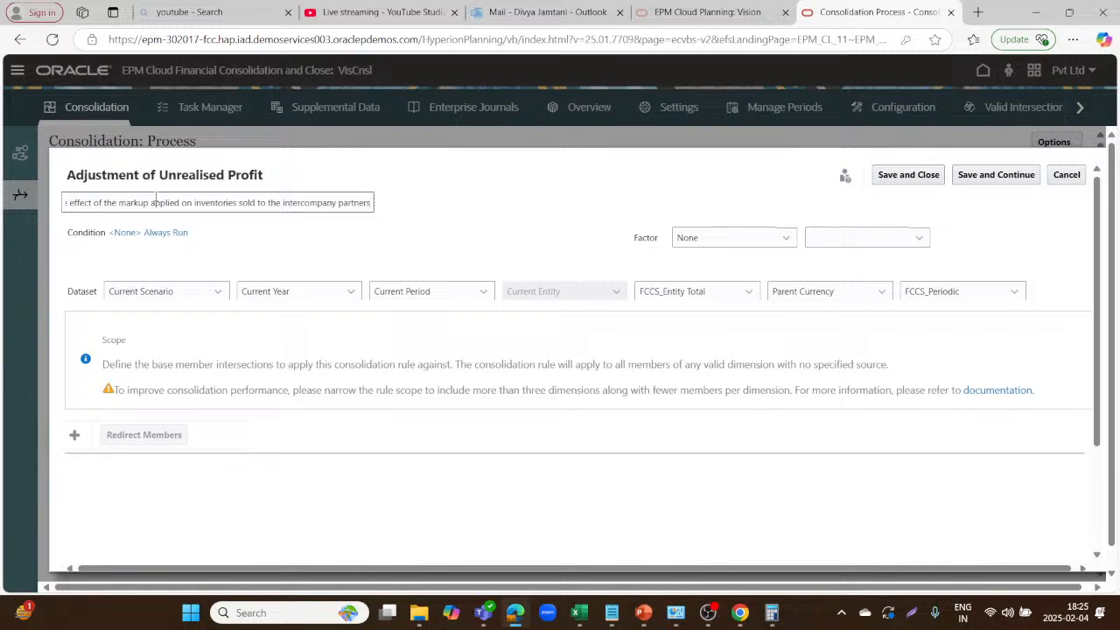
type(".")
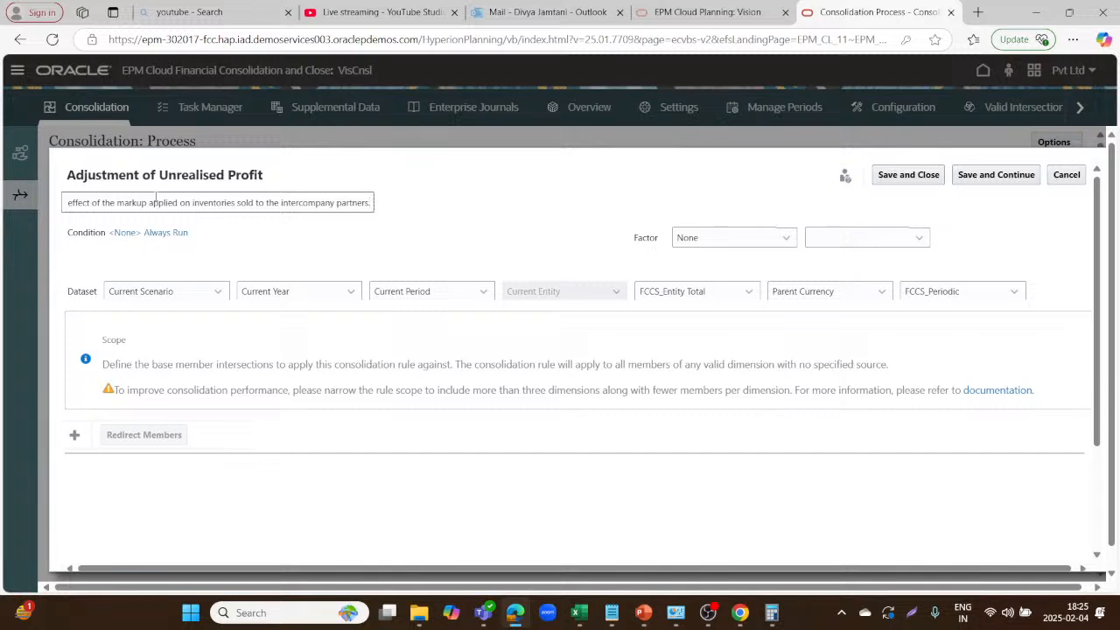
Append to the description "Intercompany inventories are reduced with the markup value and intercompany cost of sales are increased with markup value".
type("Intercompa")
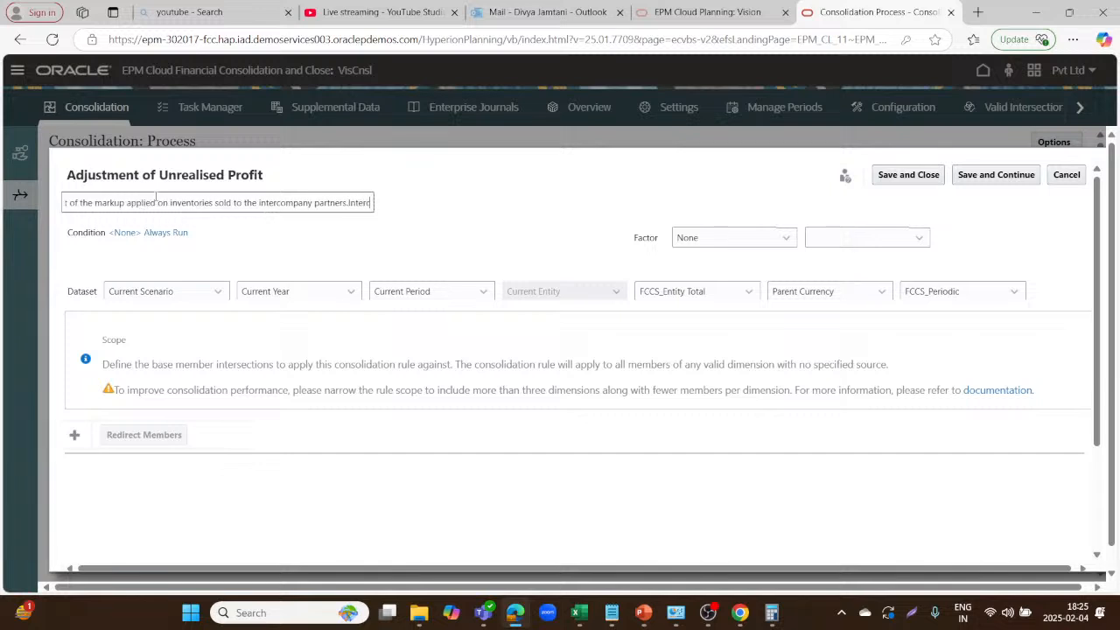
type("ny in")
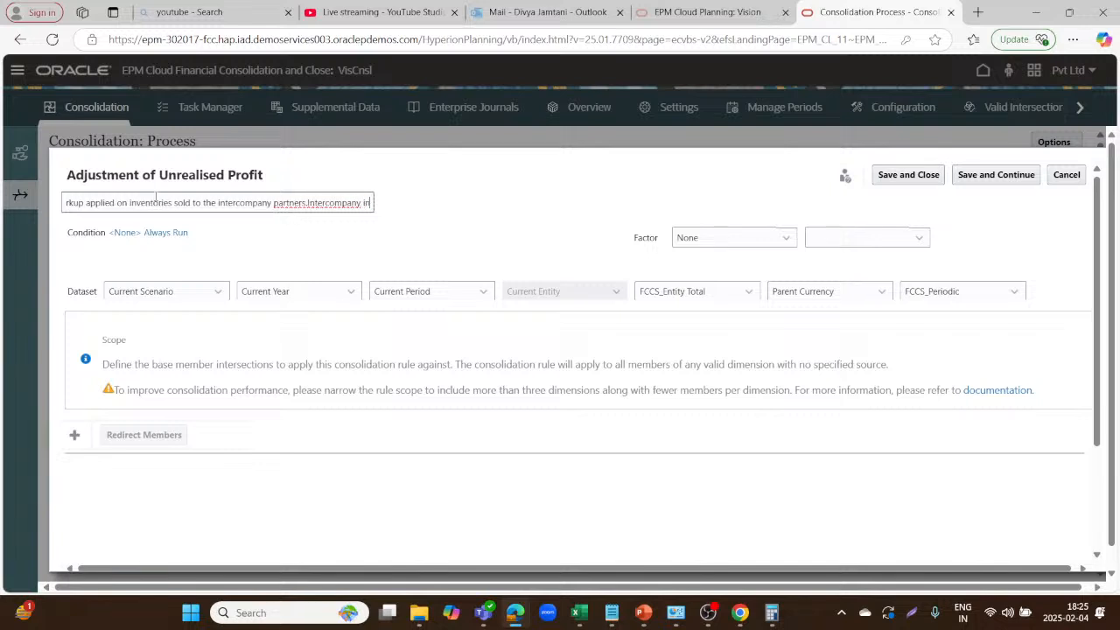
type("ventories are")
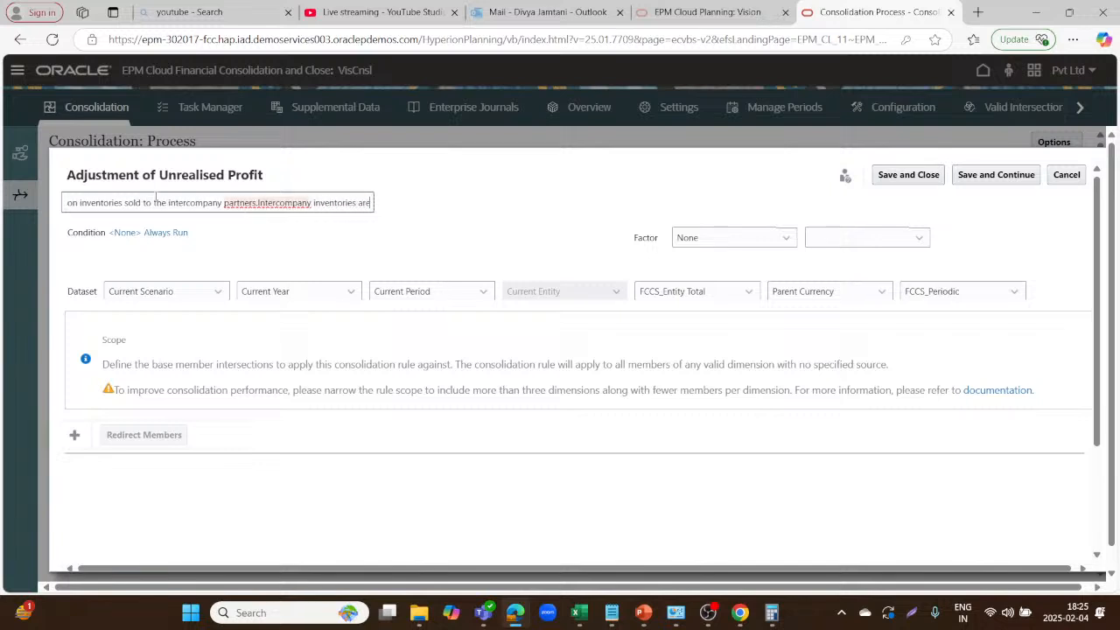
type(" red")
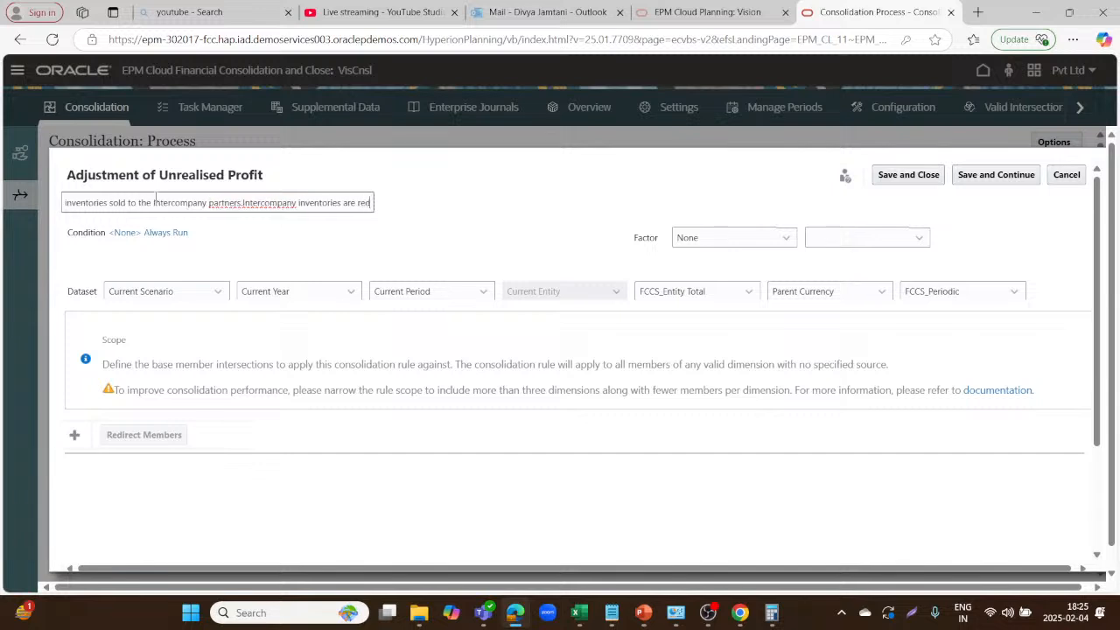
type("uced with ")
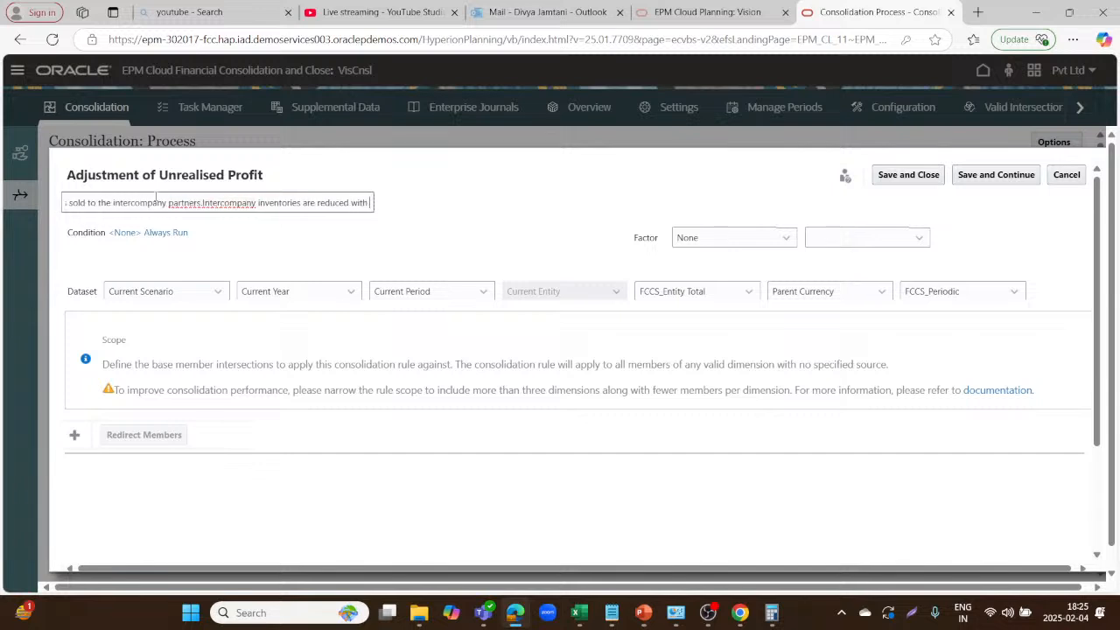
type("ththe markup value and intercom")
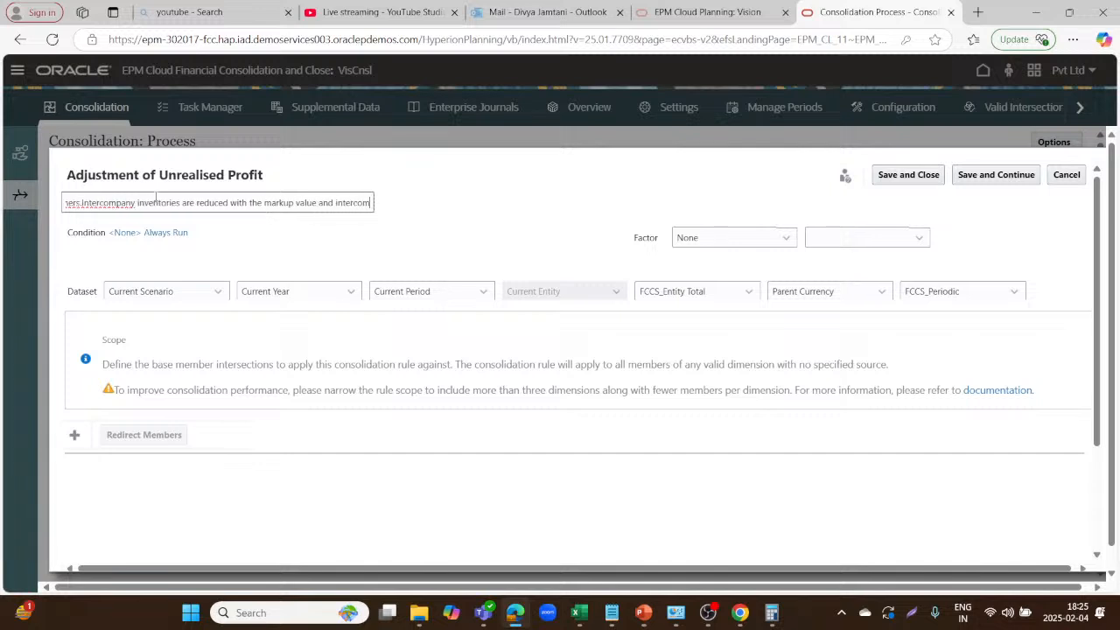
type("pany c")
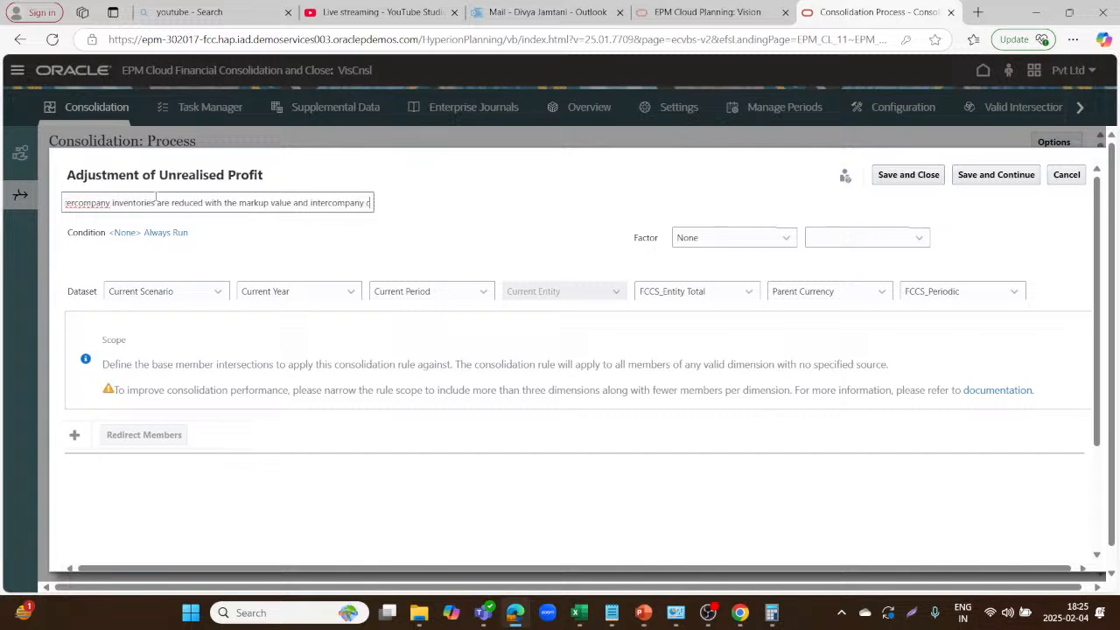
type("ost")
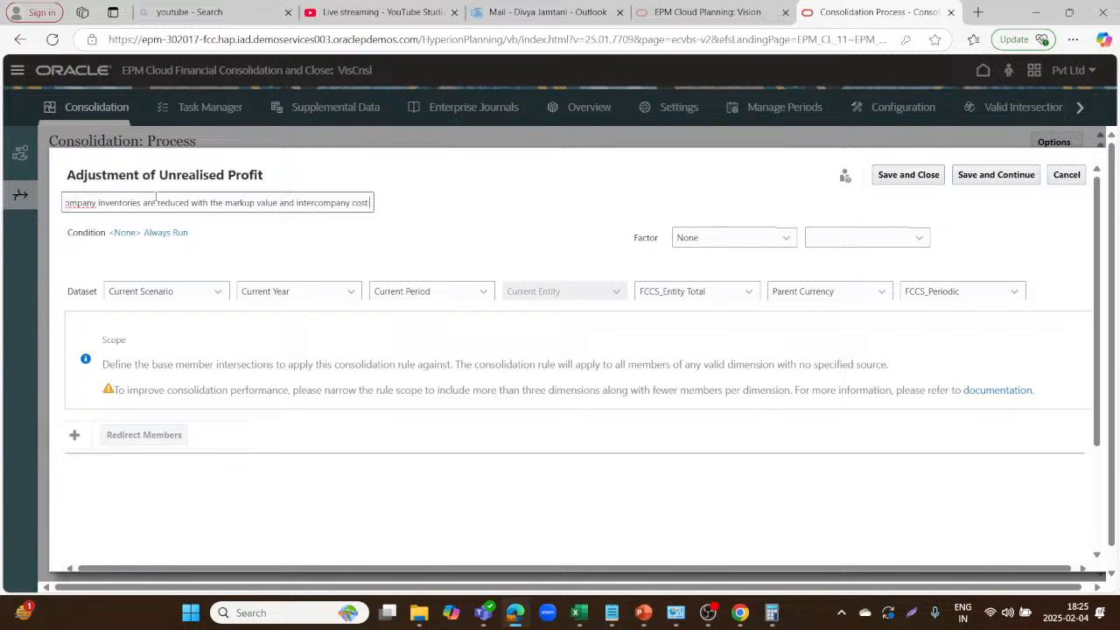
type(" cf sales a")
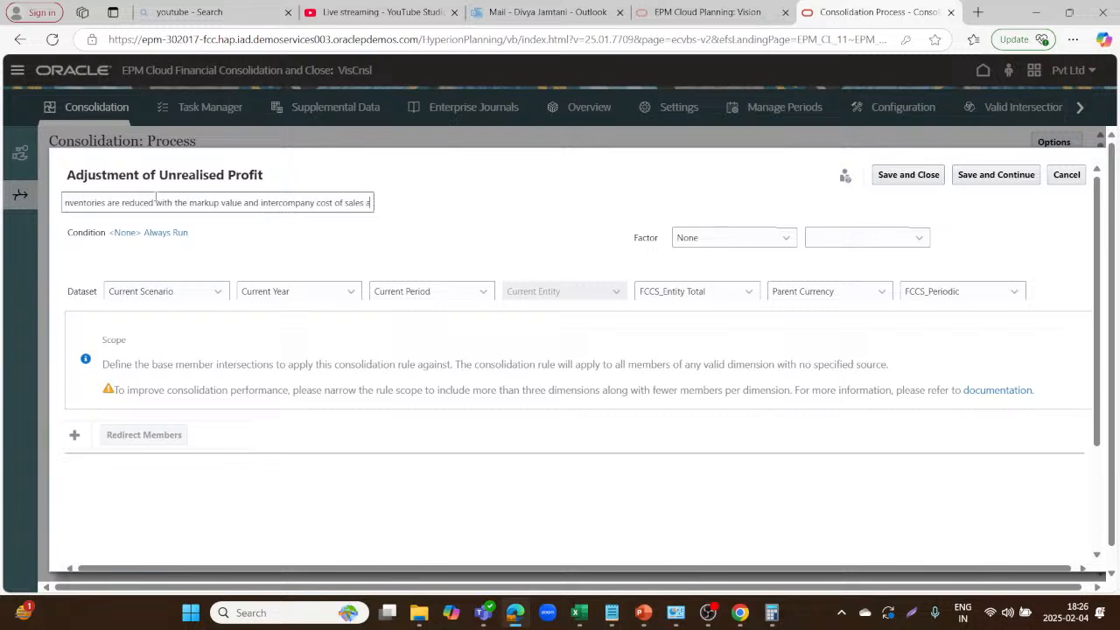
type("re i")
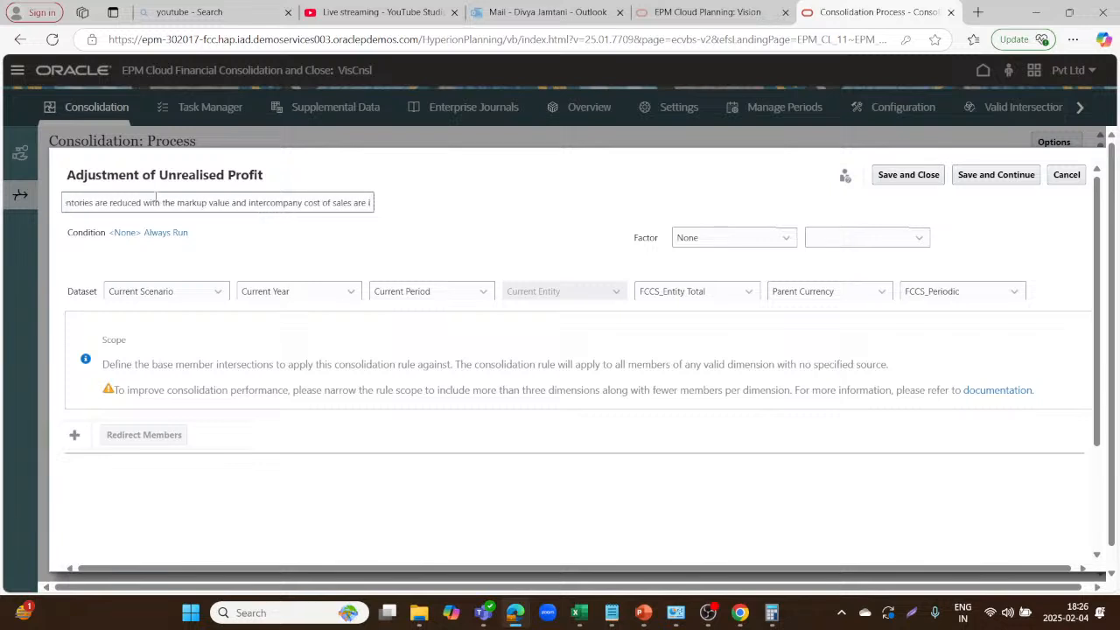
type("ncreased")
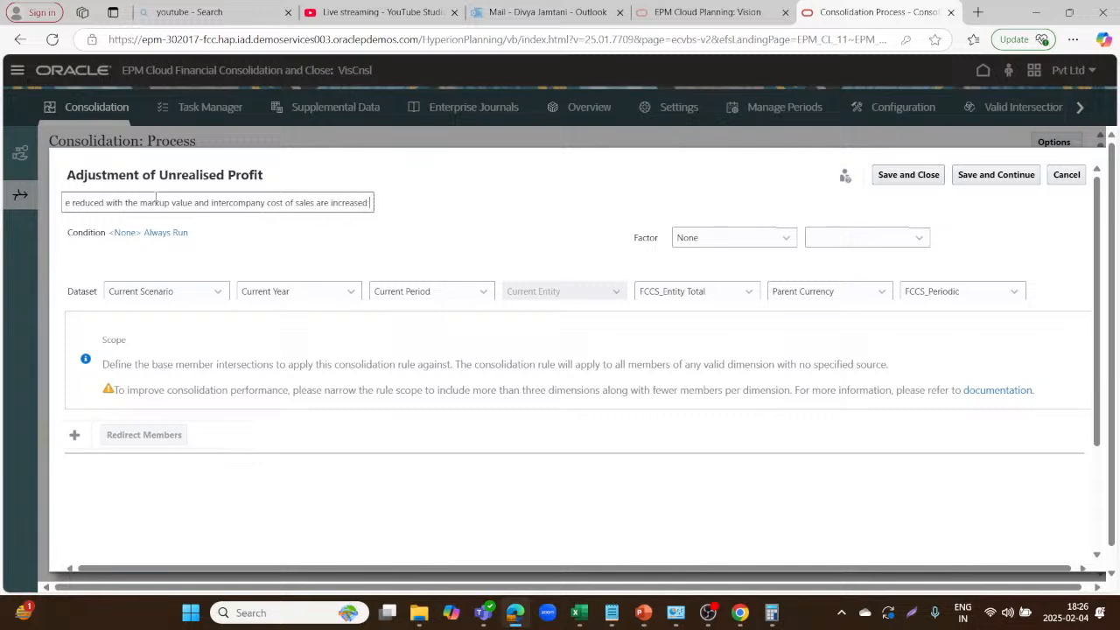
type(" with marku")
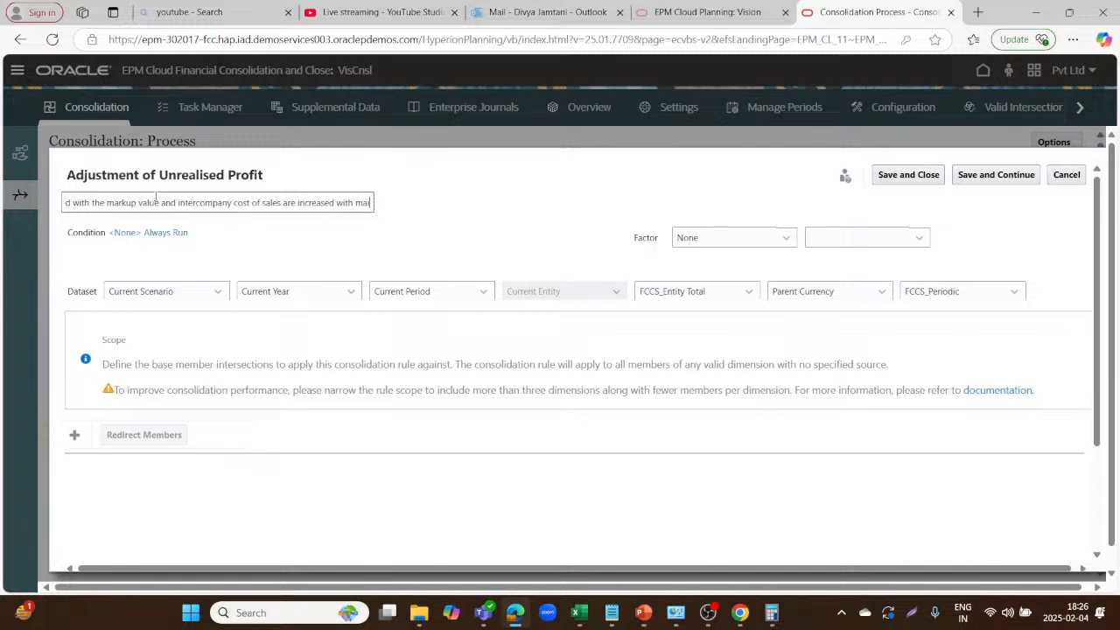
type("p value")
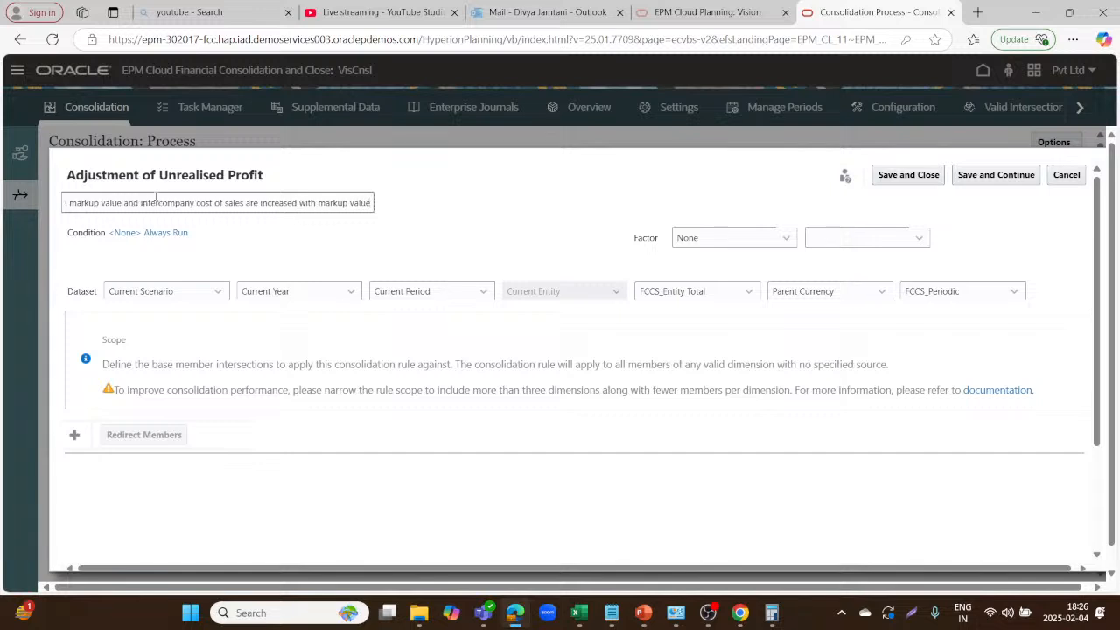
Start an advanced condition for the rule set and define its first line as Entity Current Method Equals Holding.
left_click(132, 234)
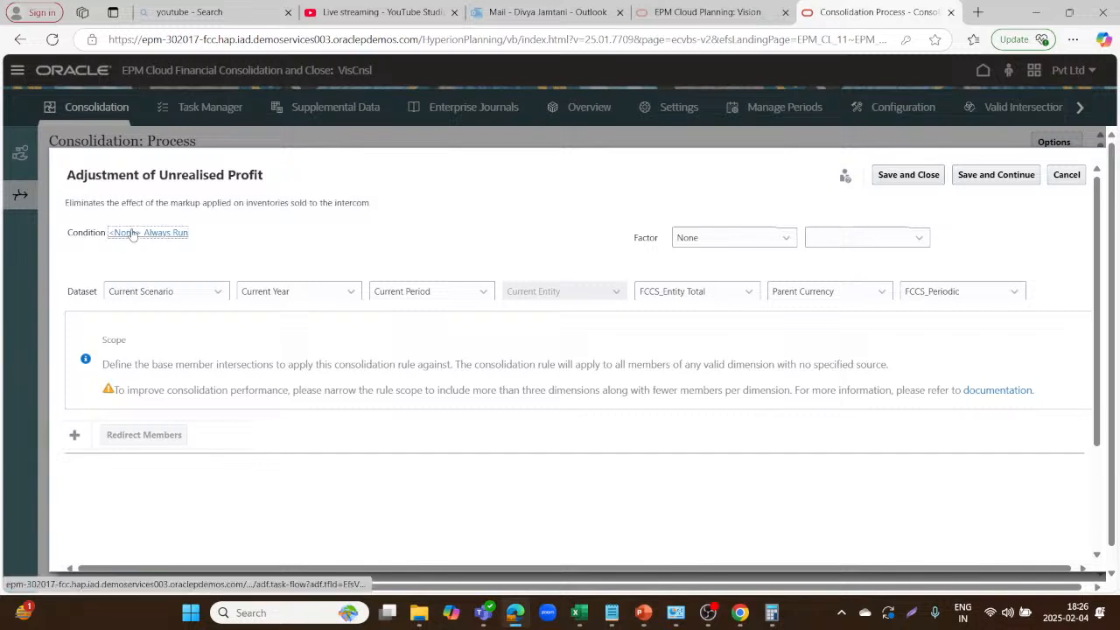
left_click(154, 235)
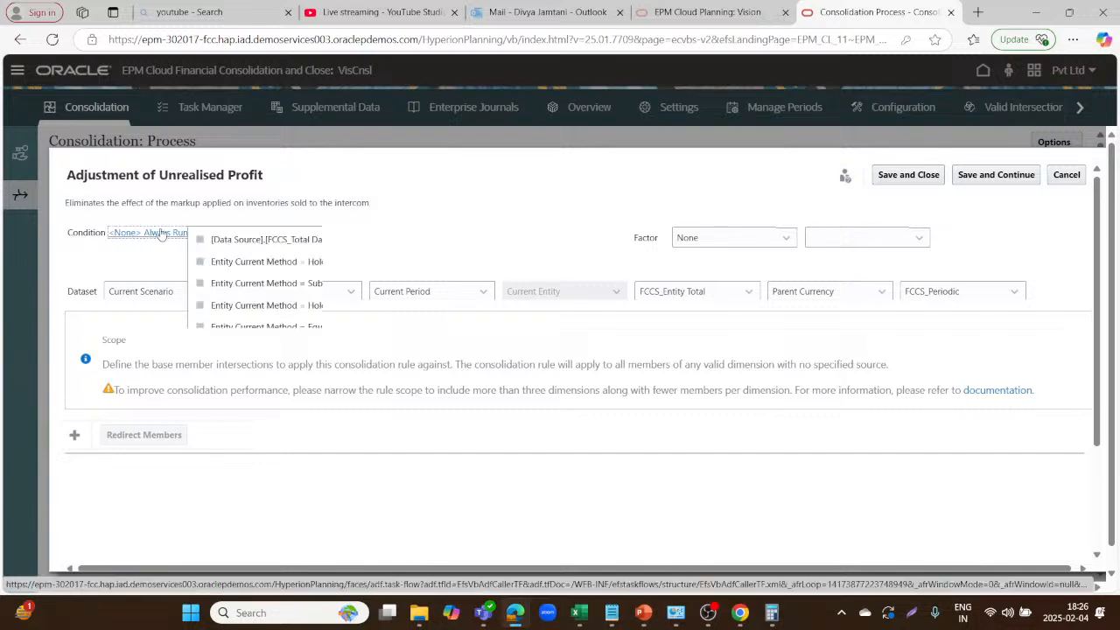
left_click(217, 416)
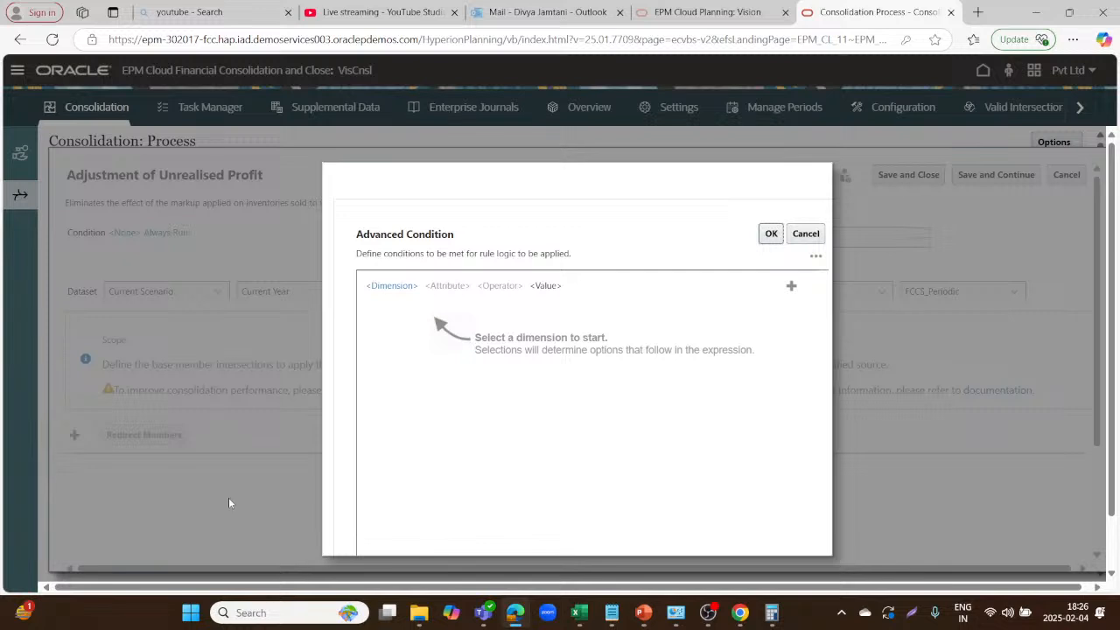
left_click(400, 289)
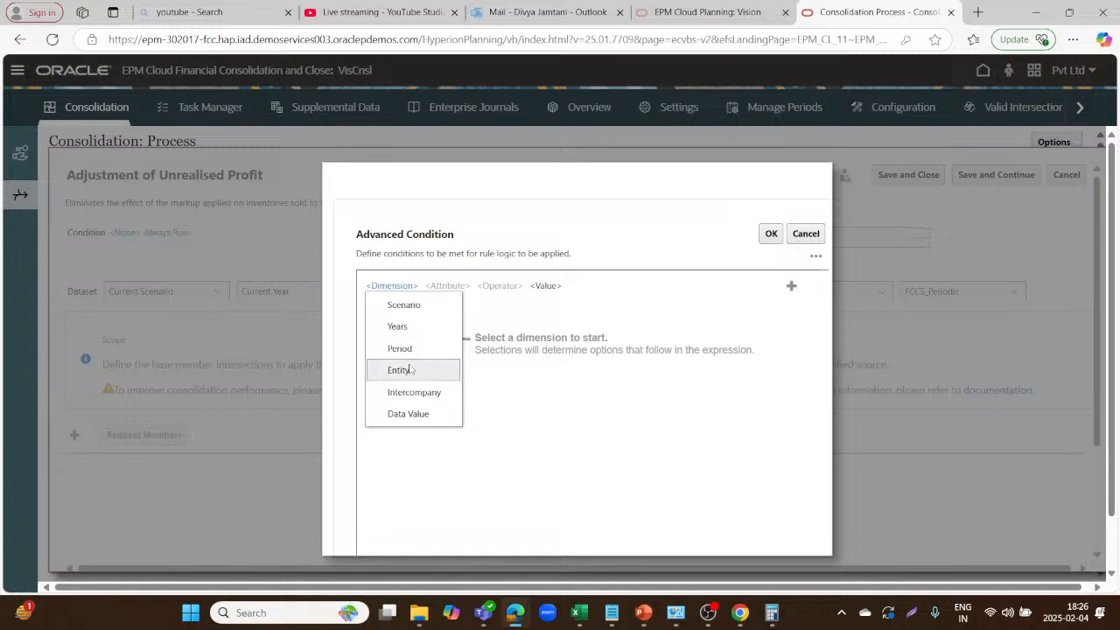
left_click(407, 366)
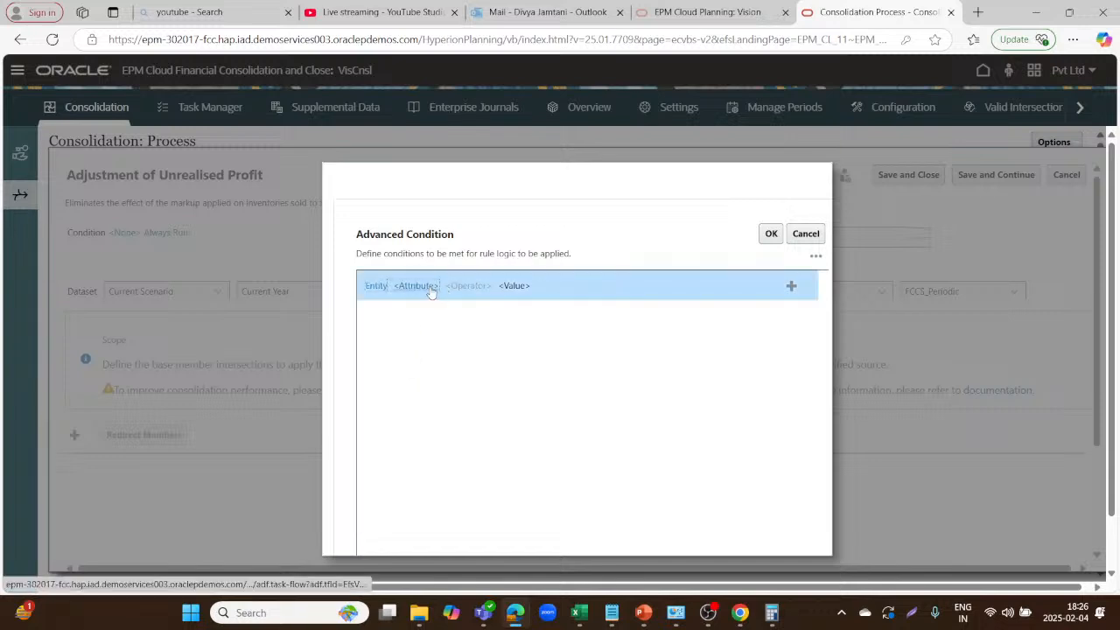
left_click(415, 286)
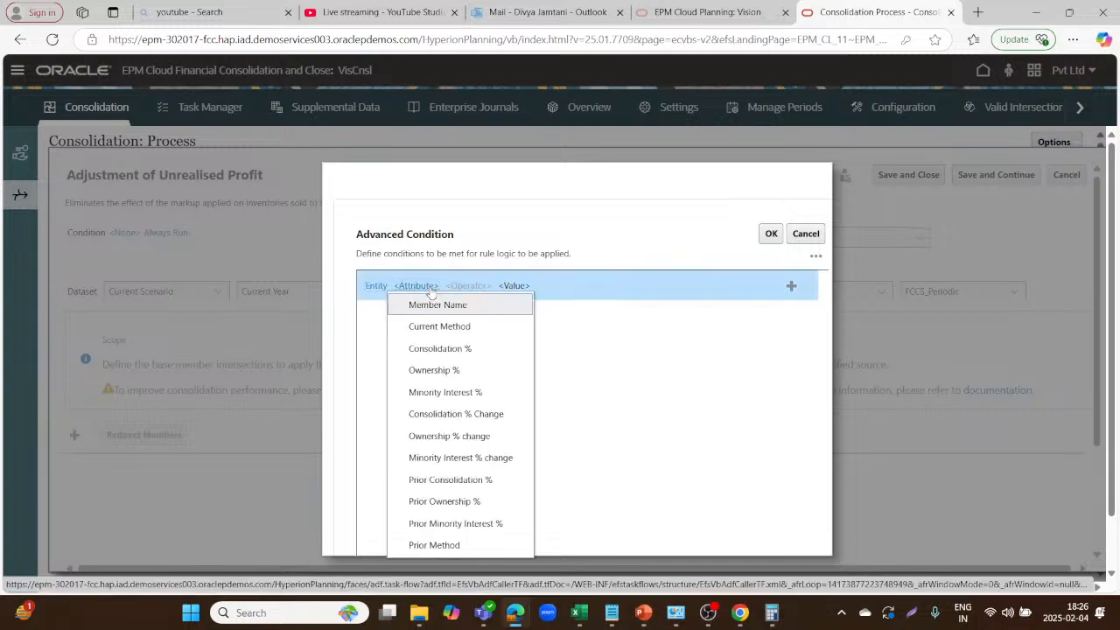
left_click(437, 326)
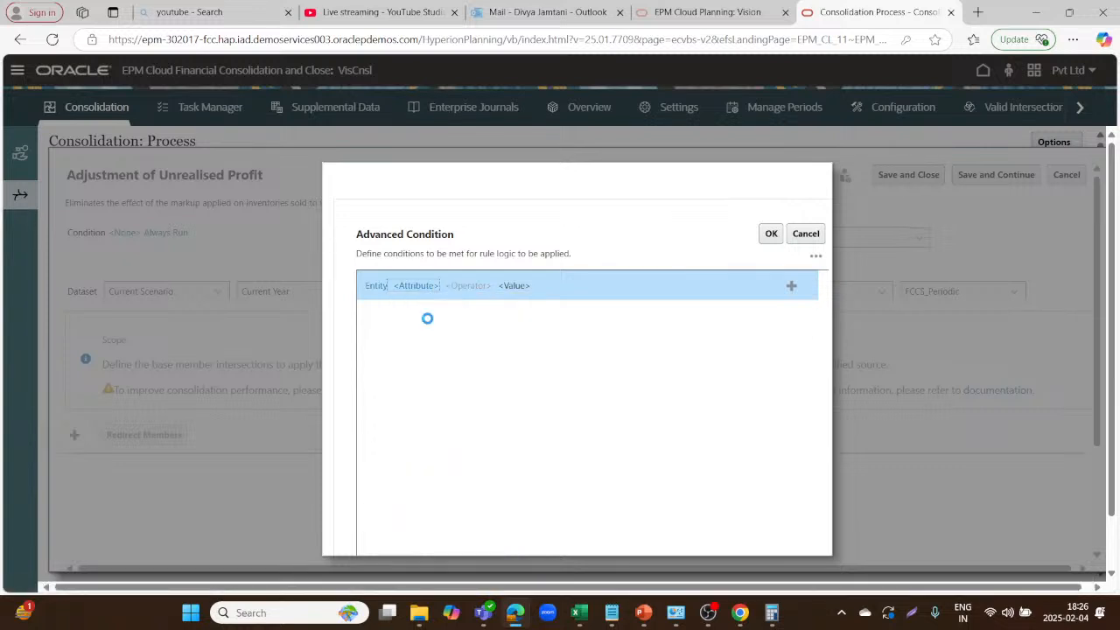
left_click(478, 287)
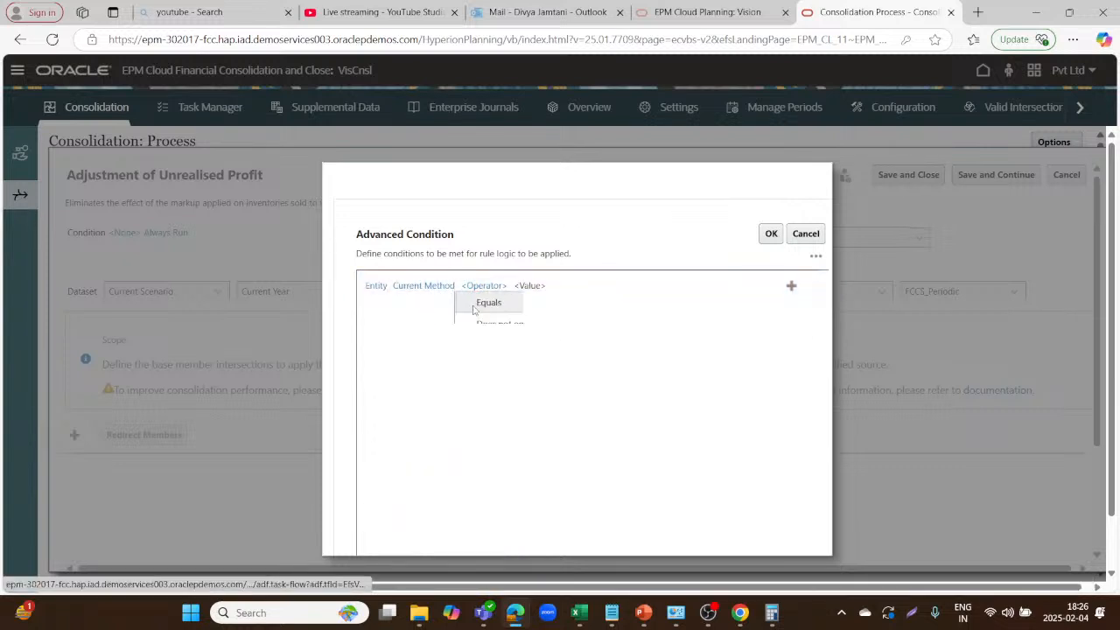
left_click(483, 306)
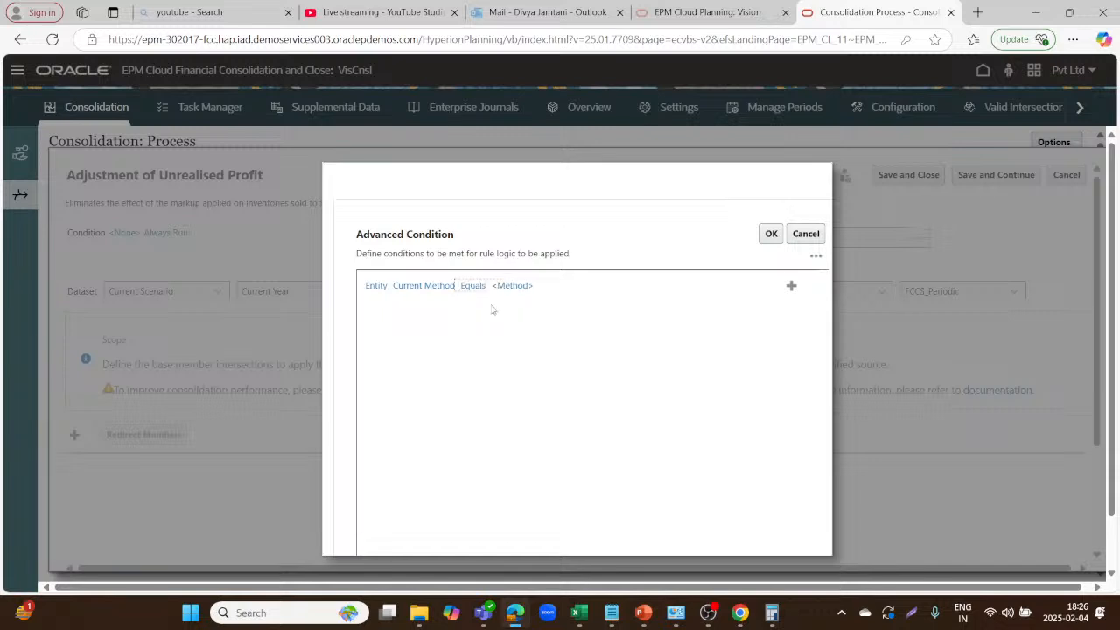
left_click(517, 287)
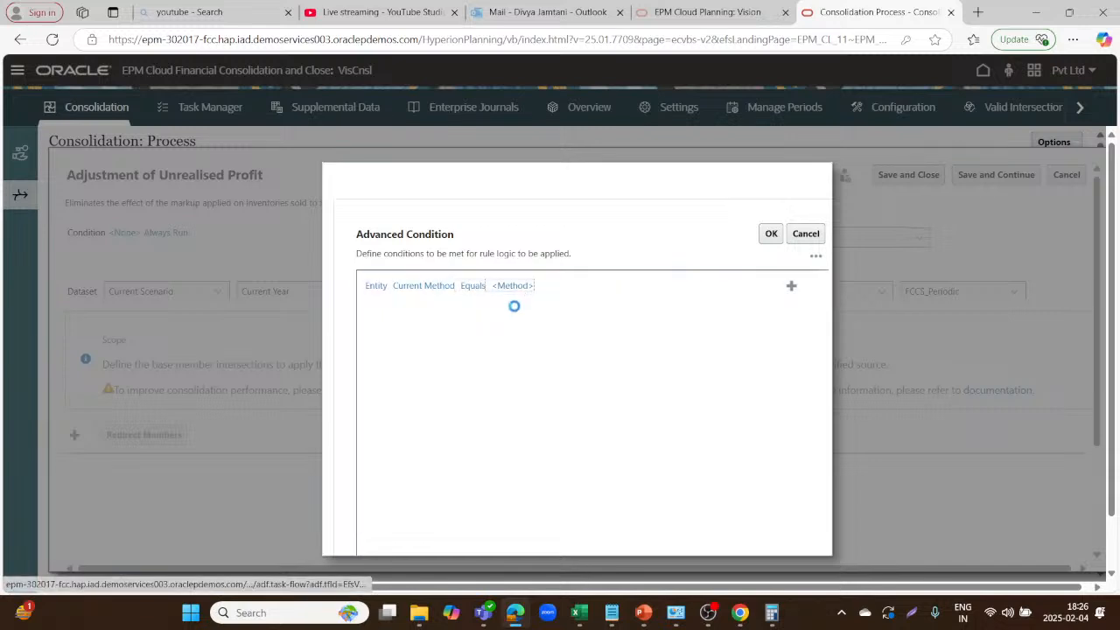
left_click(515, 413)
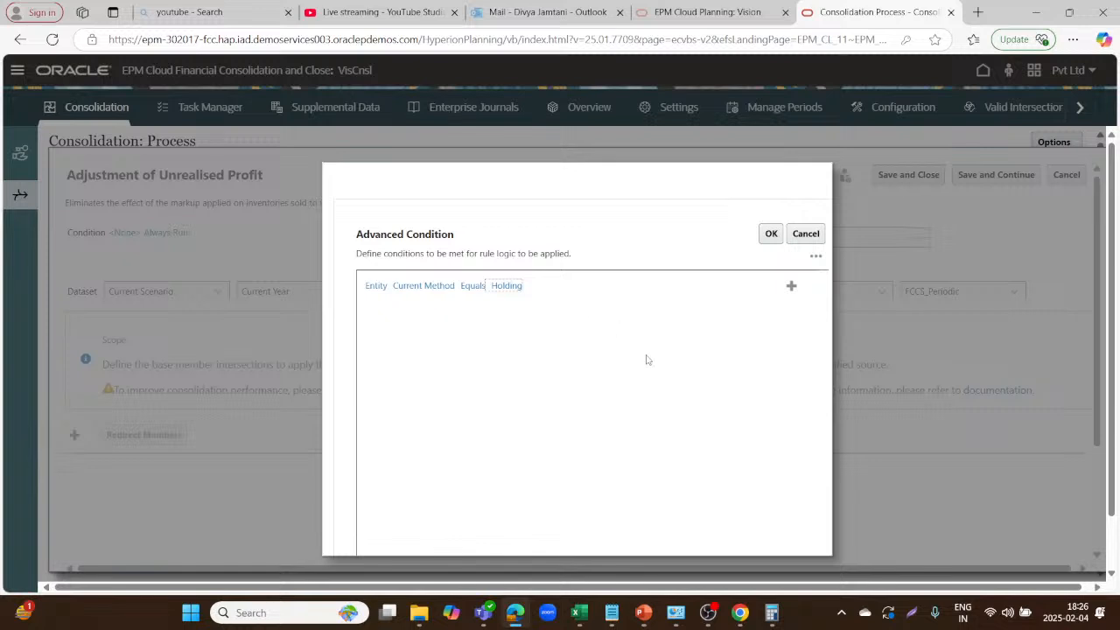
Add a second condition line joined with OR and define it as Entity Current Method Equals Subsidiary.
left_click(792, 287)
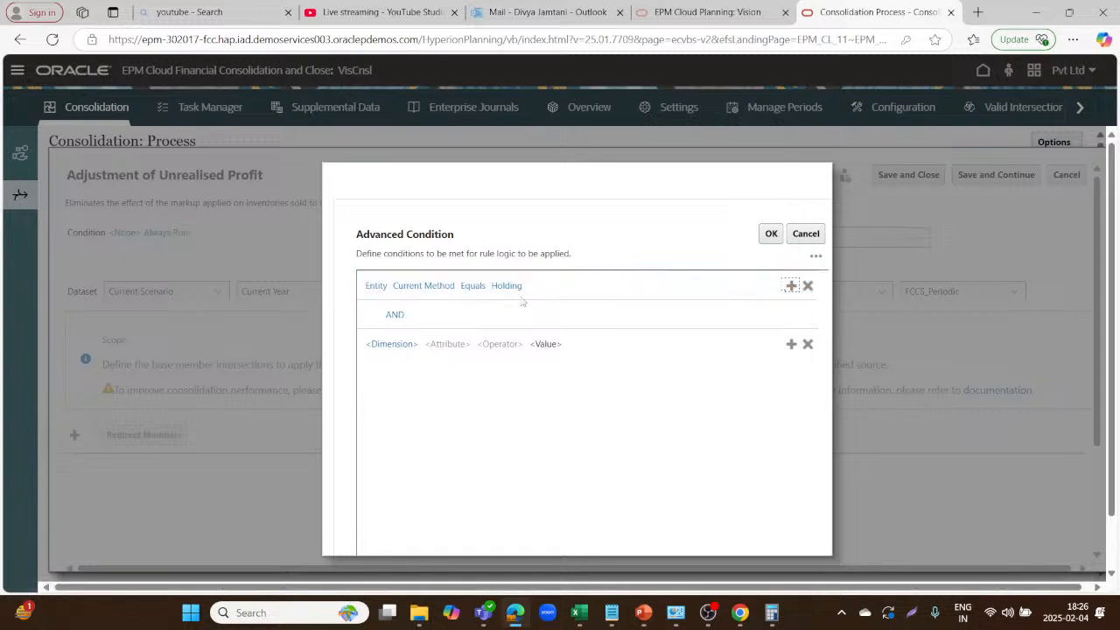
left_click(397, 318)
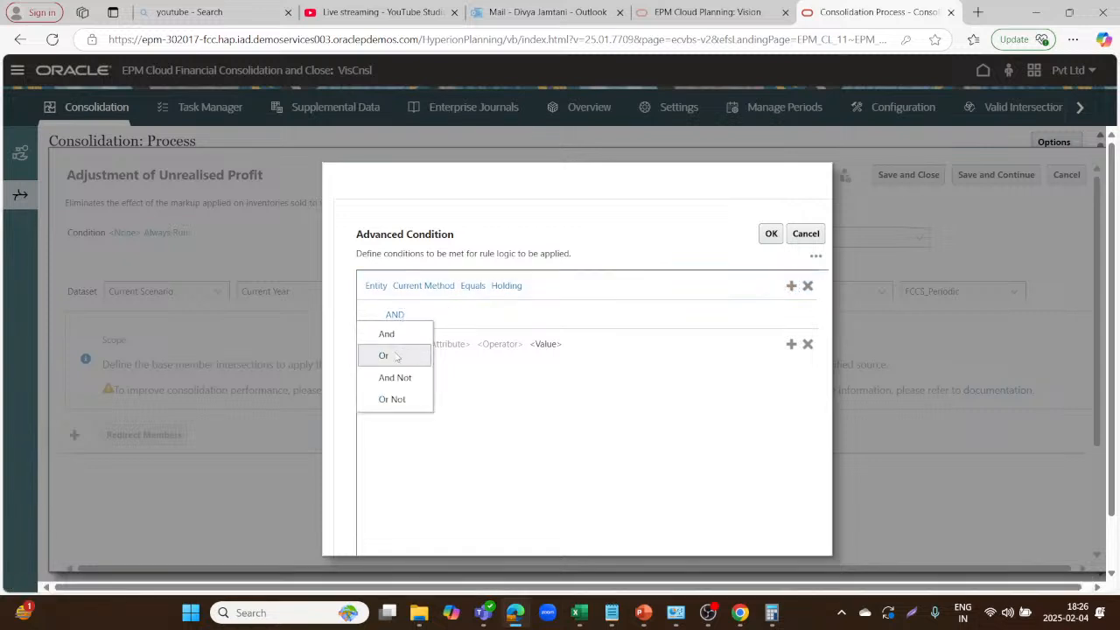
left_click(393, 351)
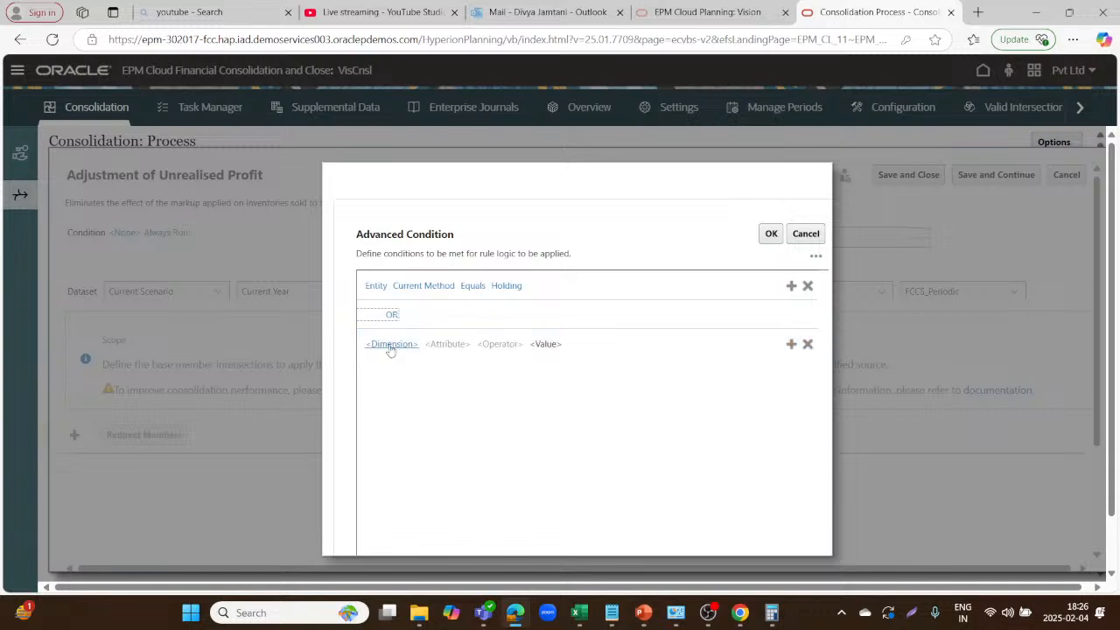
left_click(389, 345)
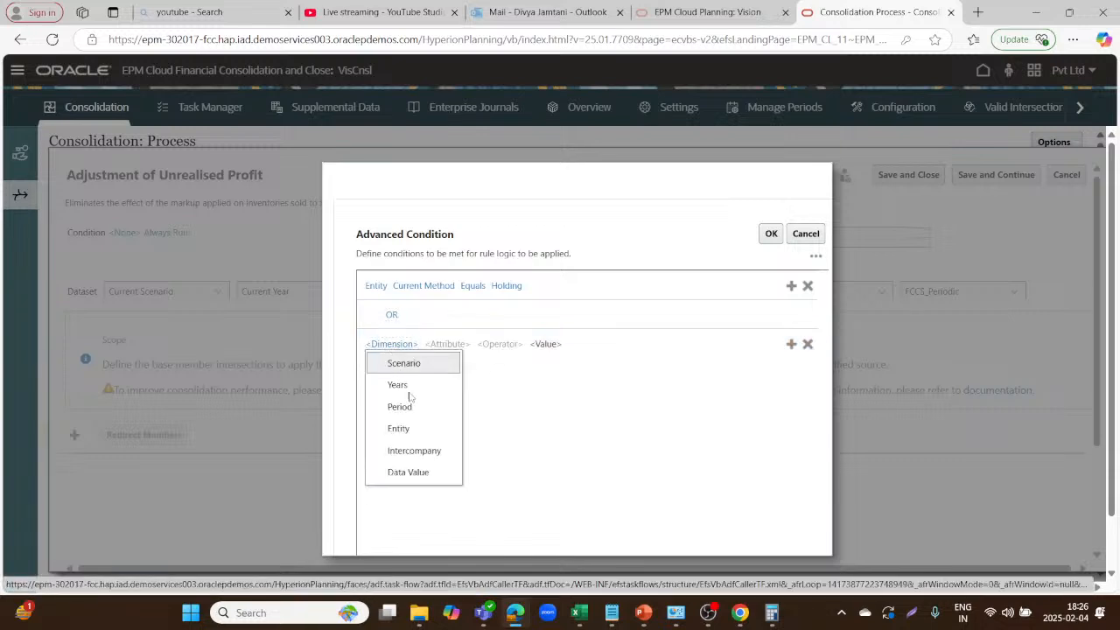
left_click(411, 426)
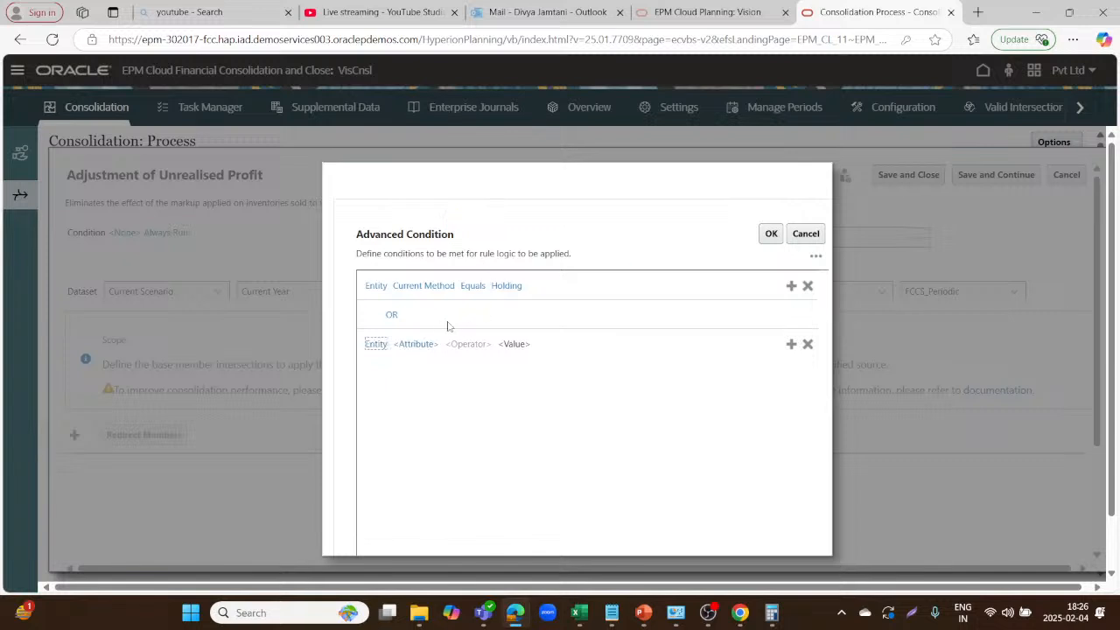
left_click(415, 345)
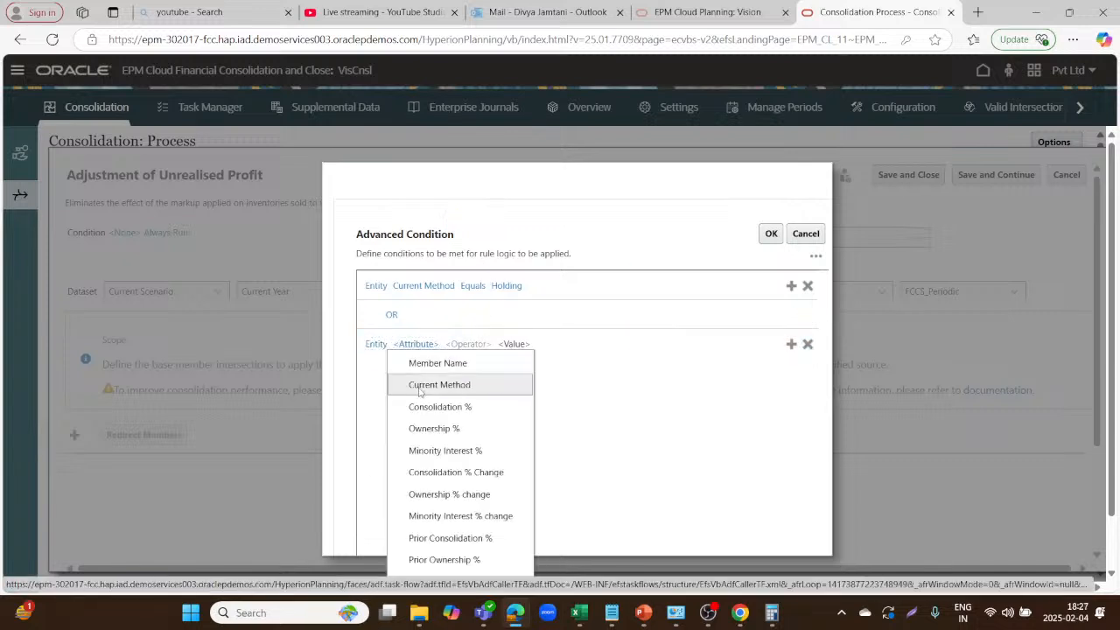
left_click(418, 385)
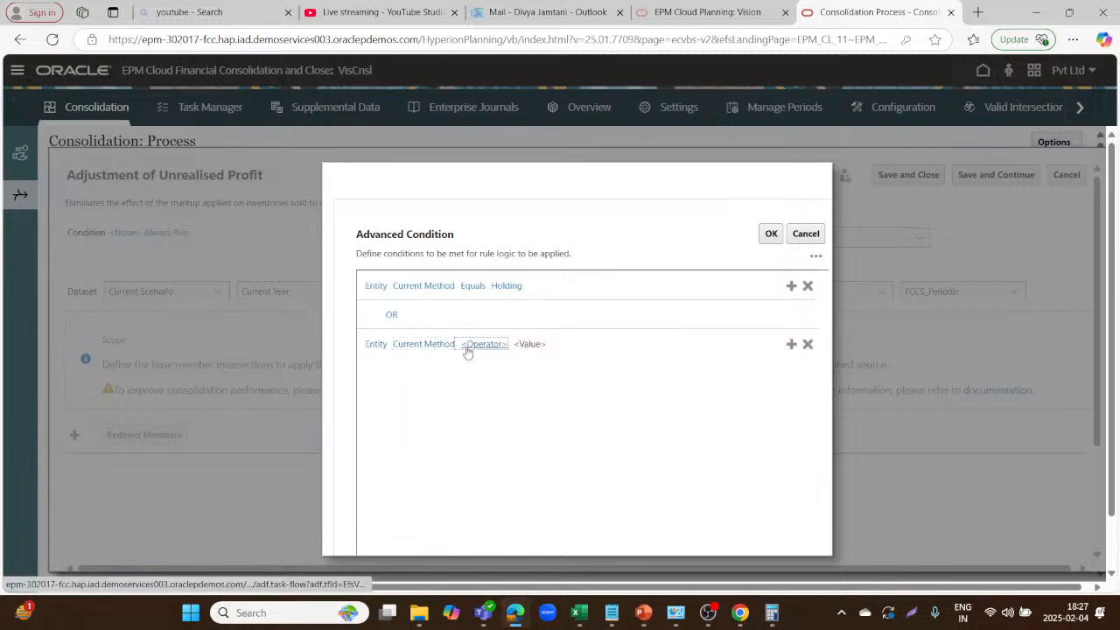
left_click(467, 351)
left_click(470, 367)
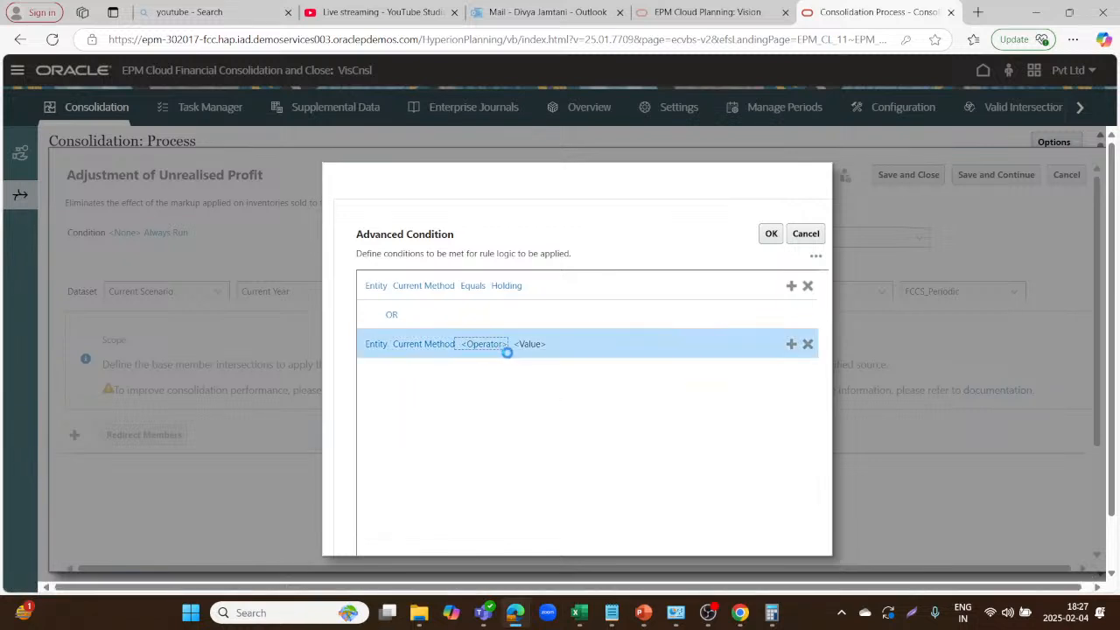
left_click(513, 344)
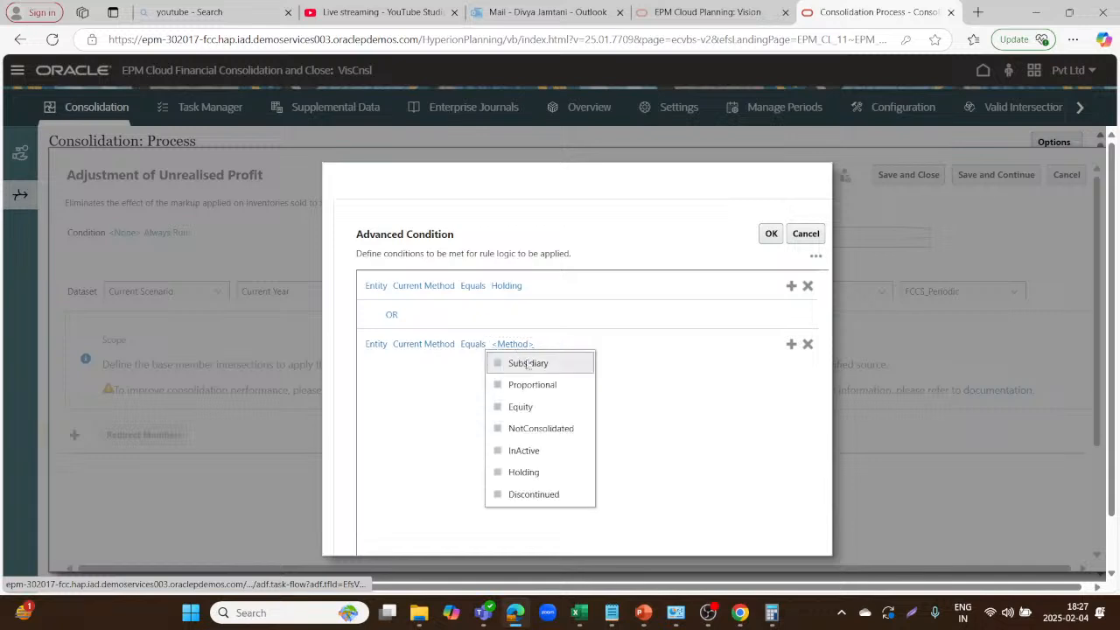
left_click(539, 359)
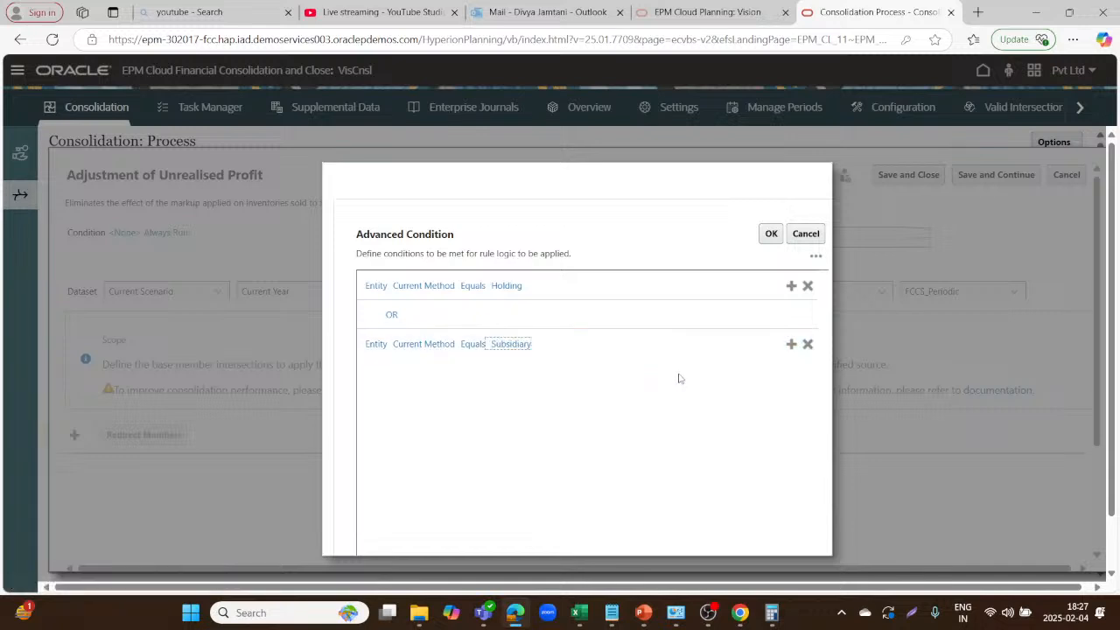
Add a third condition line joined with AND and set its dimension to Data Value.
left_click(791, 344)
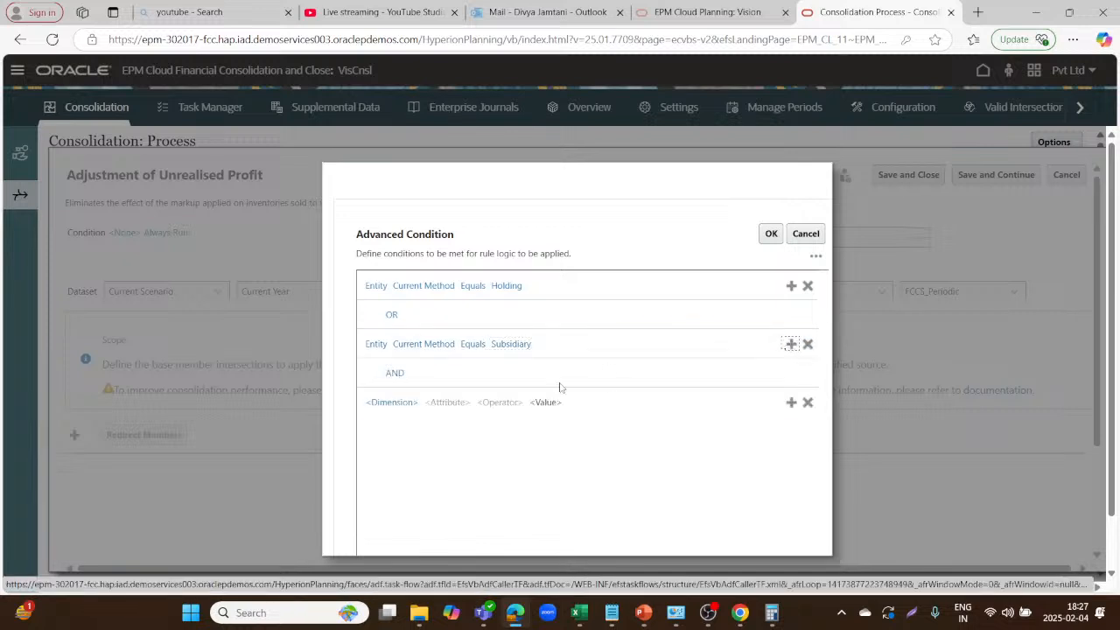
left_click(382, 404)
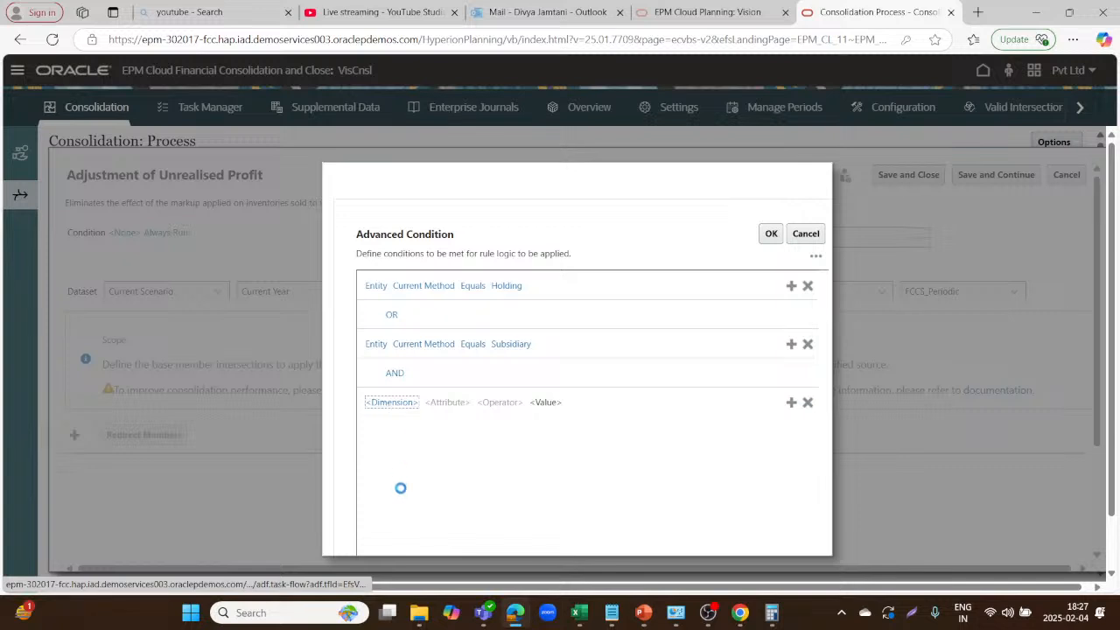
left_click(392, 529)
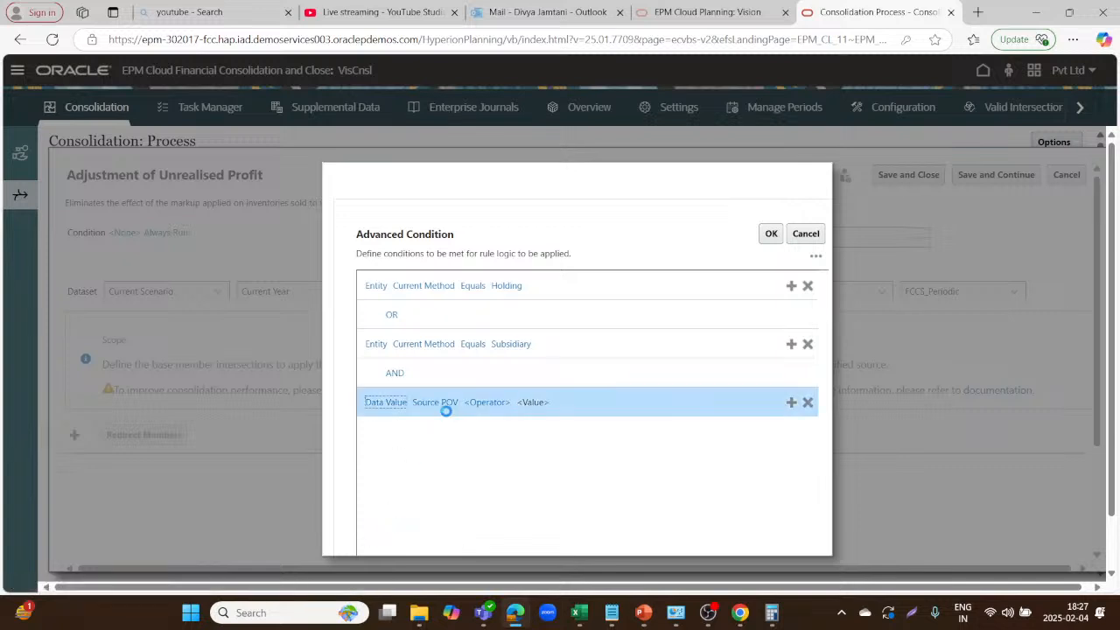
Try to set the Data Value line's source POV to the Total Input And Adjusted data source.
left_click(442, 402)
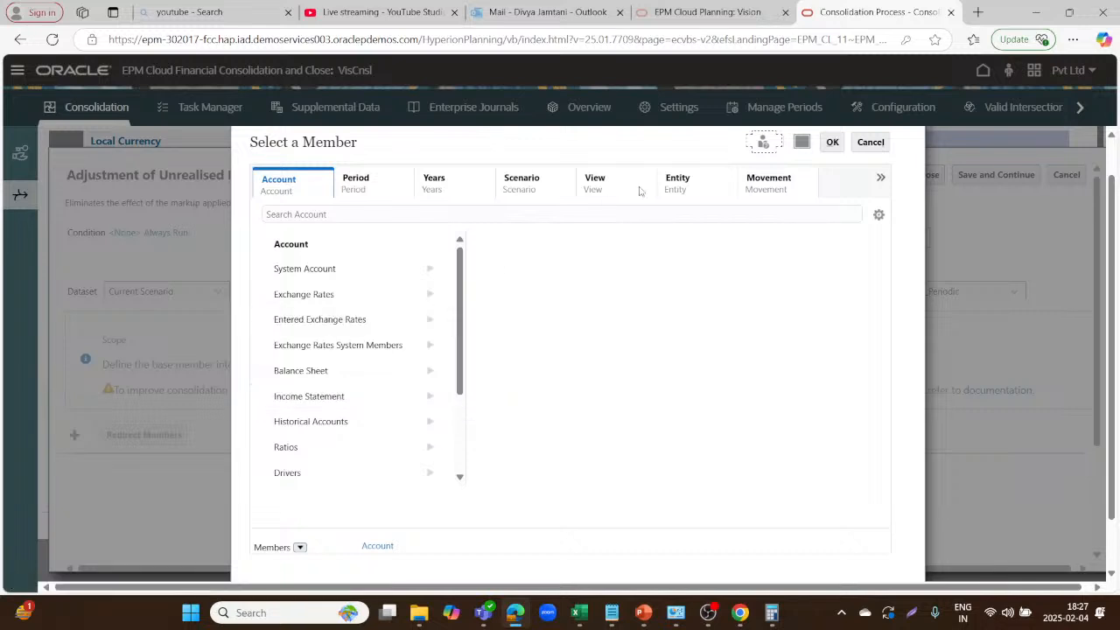
left_click(882, 179)
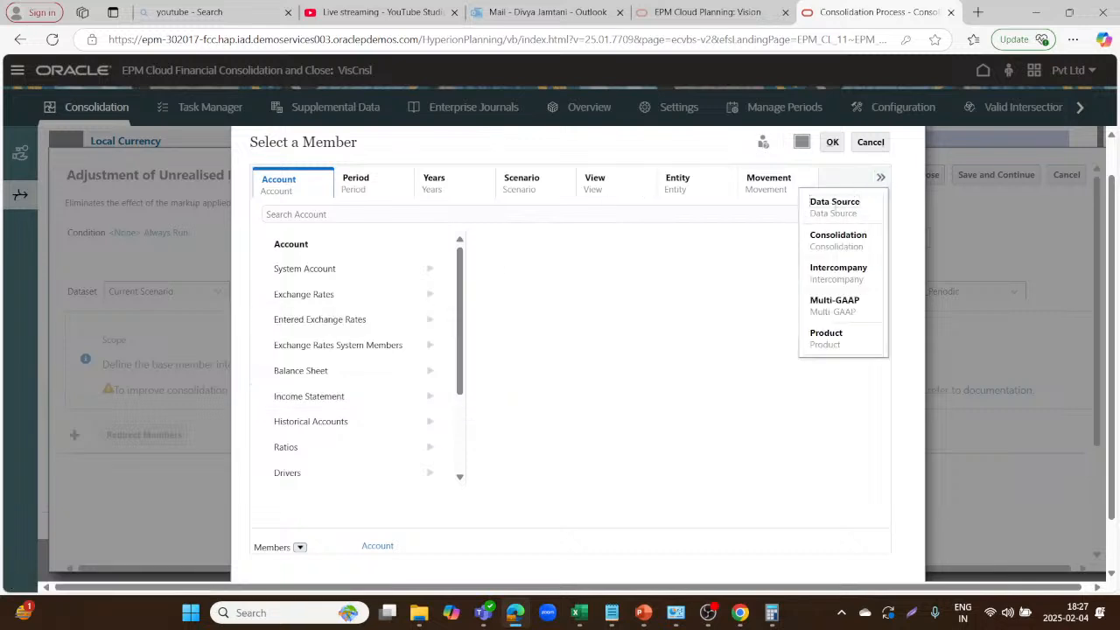
left_click(835, 202)
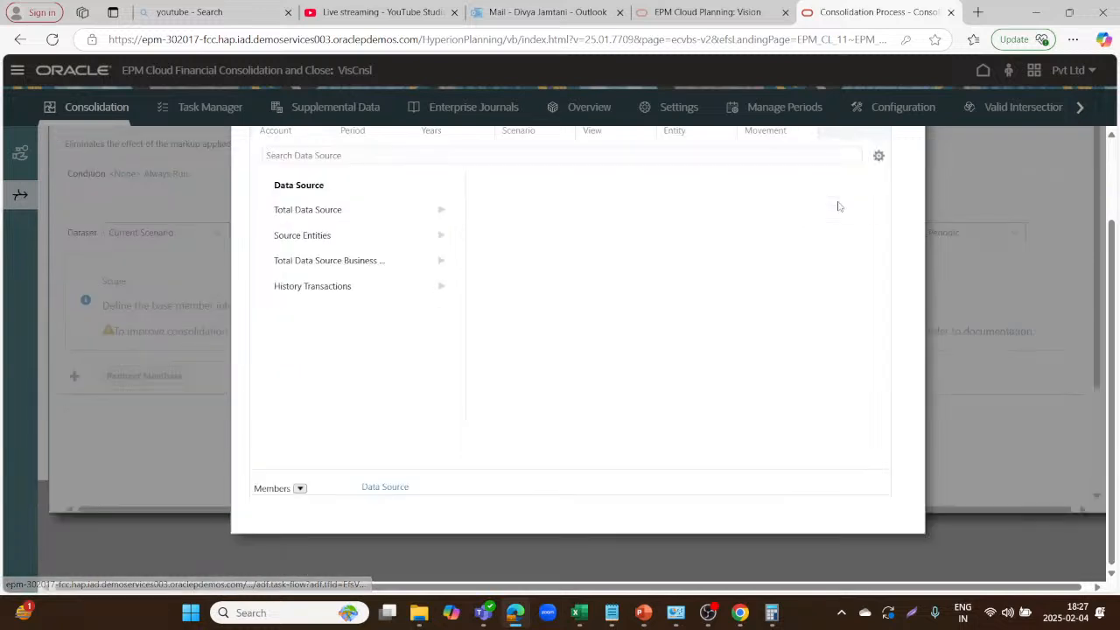
left_click(441, 209)
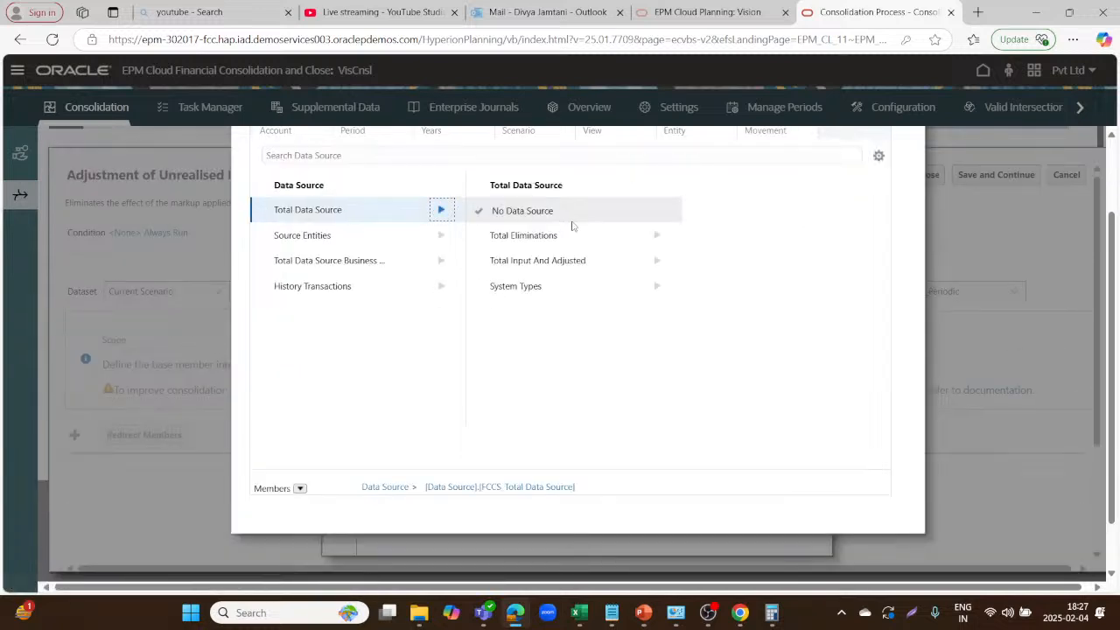
left_click(481, 204)
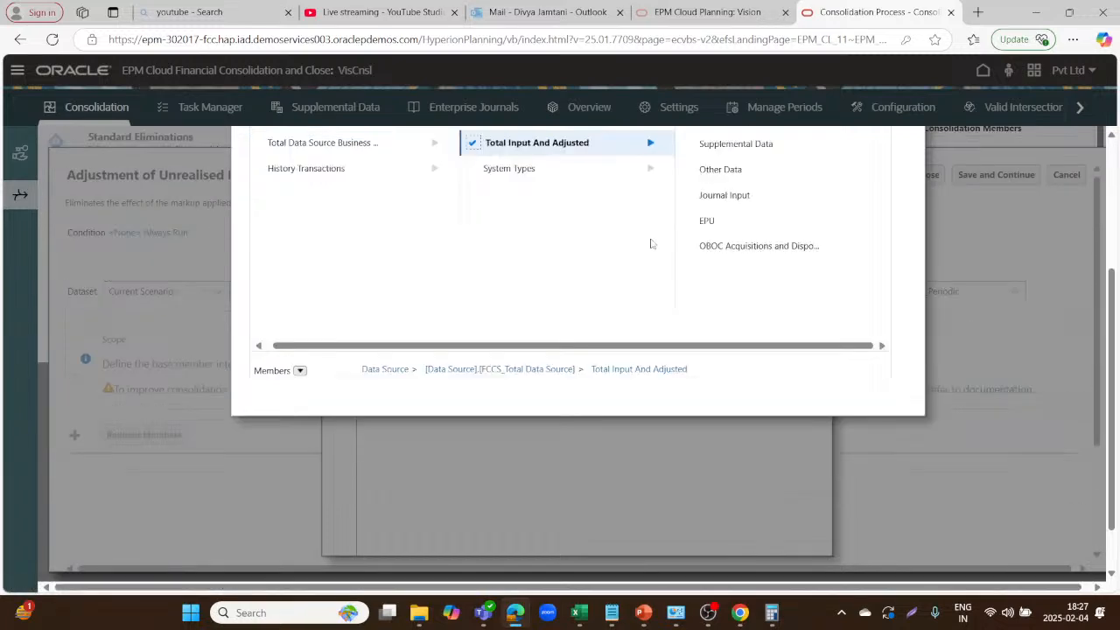
scroll(481, 204, "up", 3)
left_click(830, 185)
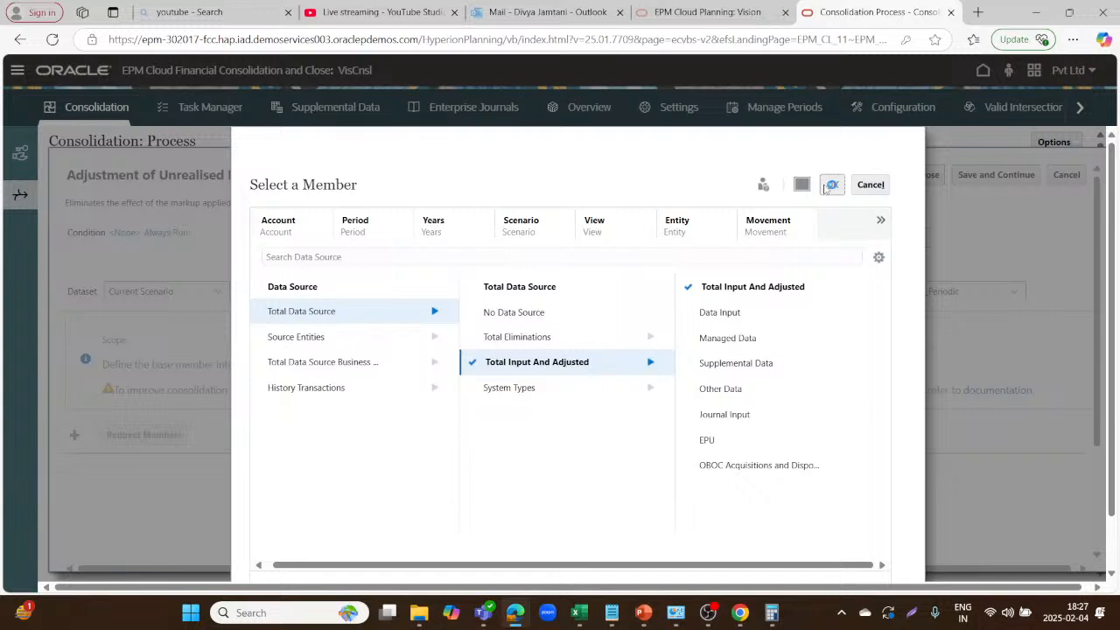
Set the Data Value line's operator to Does not equal with a value of 0.
left_click(487, 403)
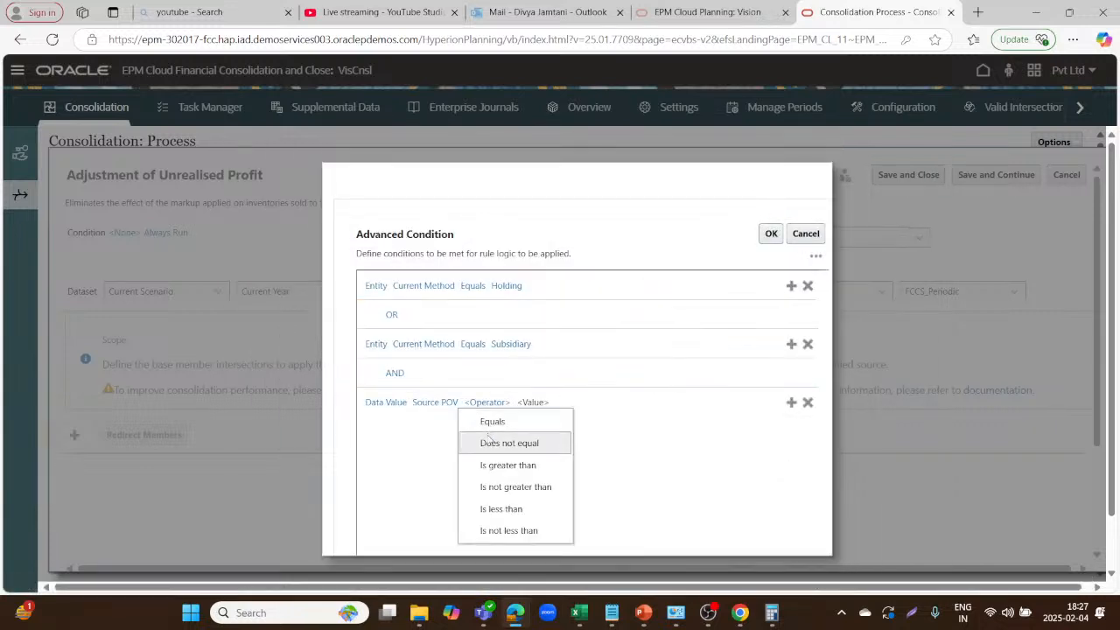
left_click(487, 438)
left_click(533, 402)
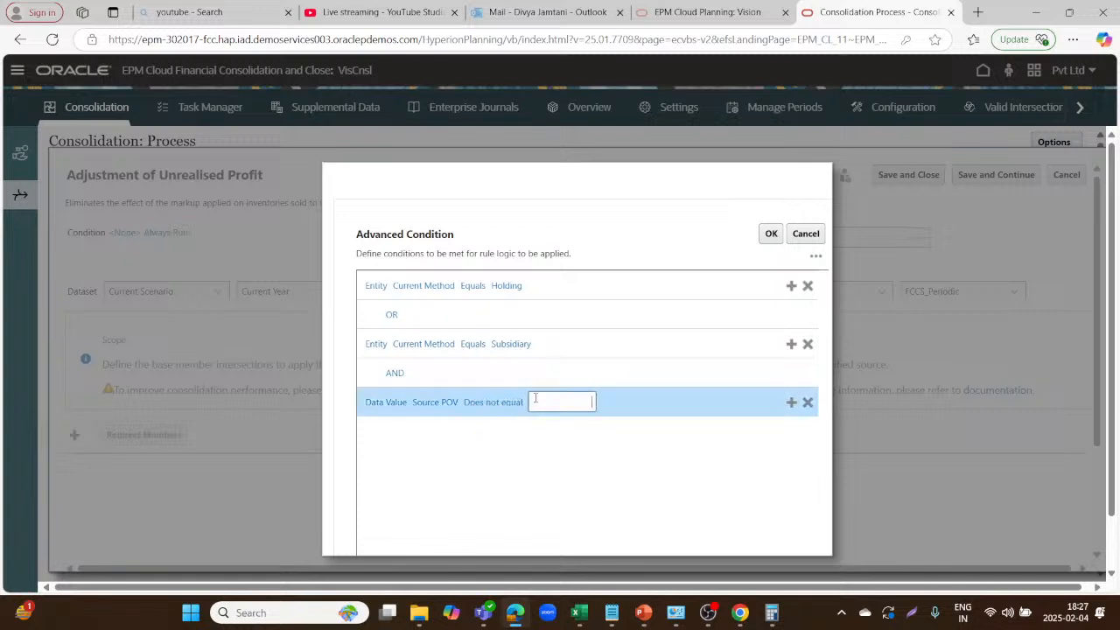
Set the Data Value line's source POV to Total Input And Adjusted under Total Data Source and accept the advanced condition.
left_click(441, 403)
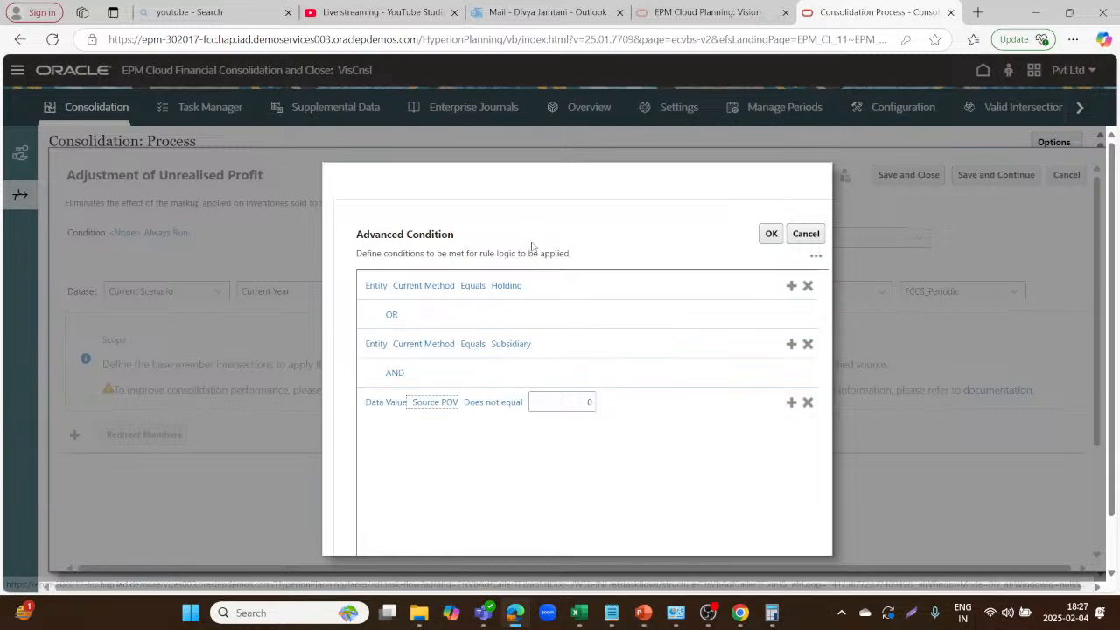
left_click(880, 220)
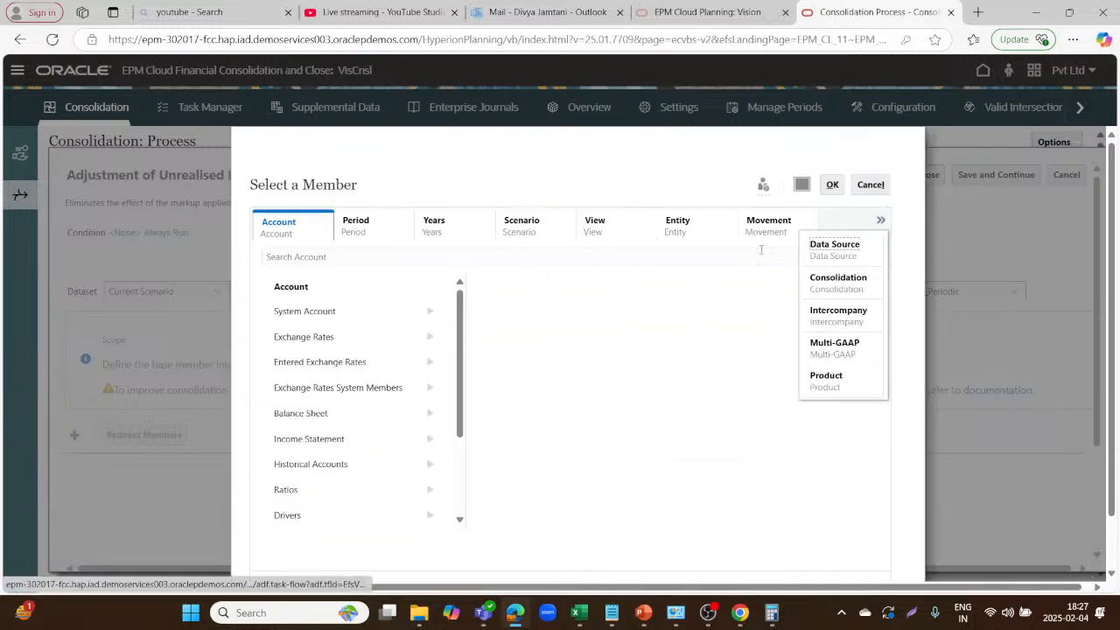
left_click(836, 247)
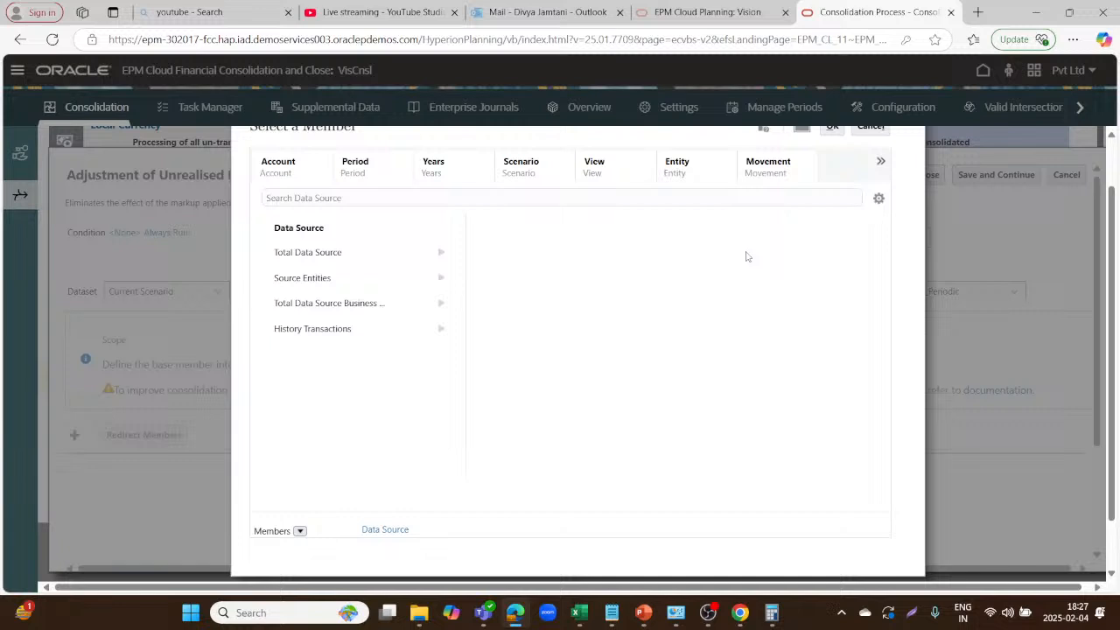
left_click(433, 252)
left_click(442, 253)
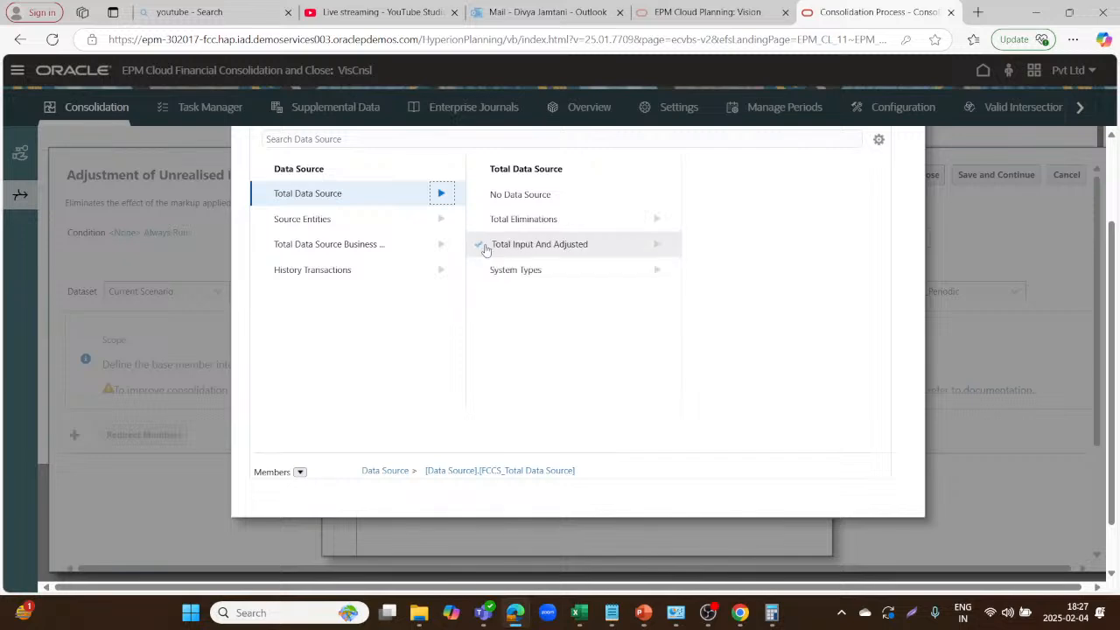
left_click(480, 247)
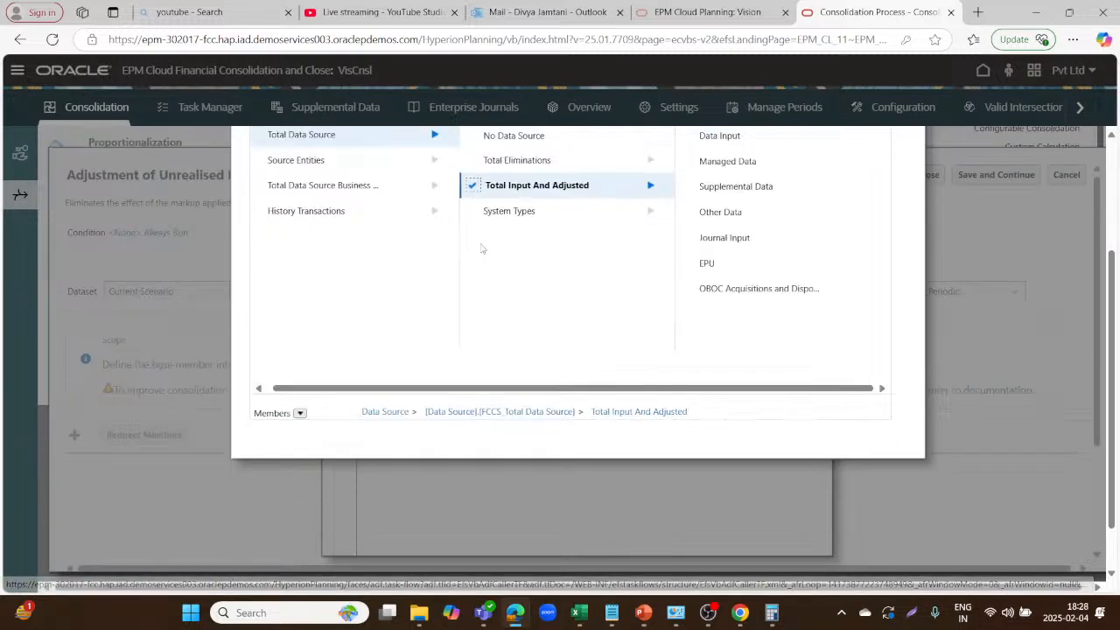
left_click(480, 247)
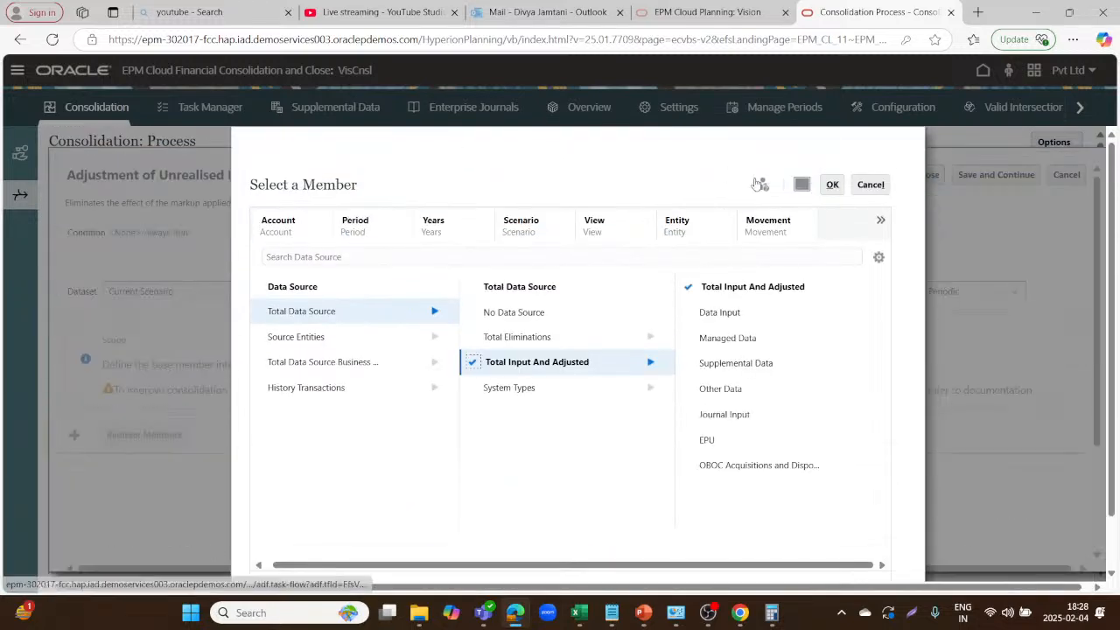
left_click(832, 183)
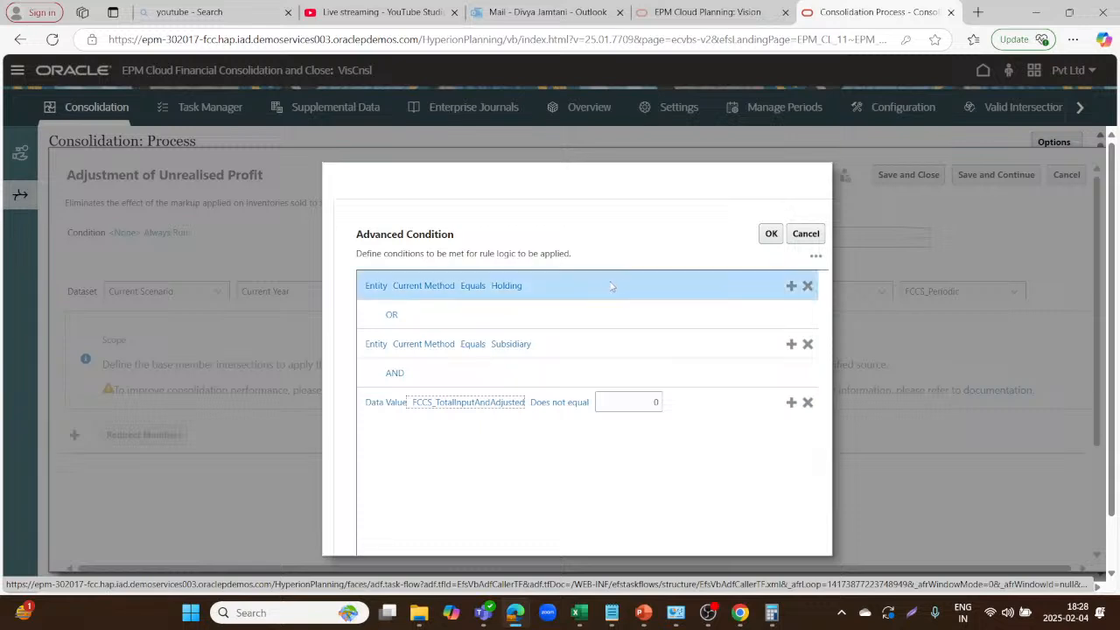
left_click(774, 234)
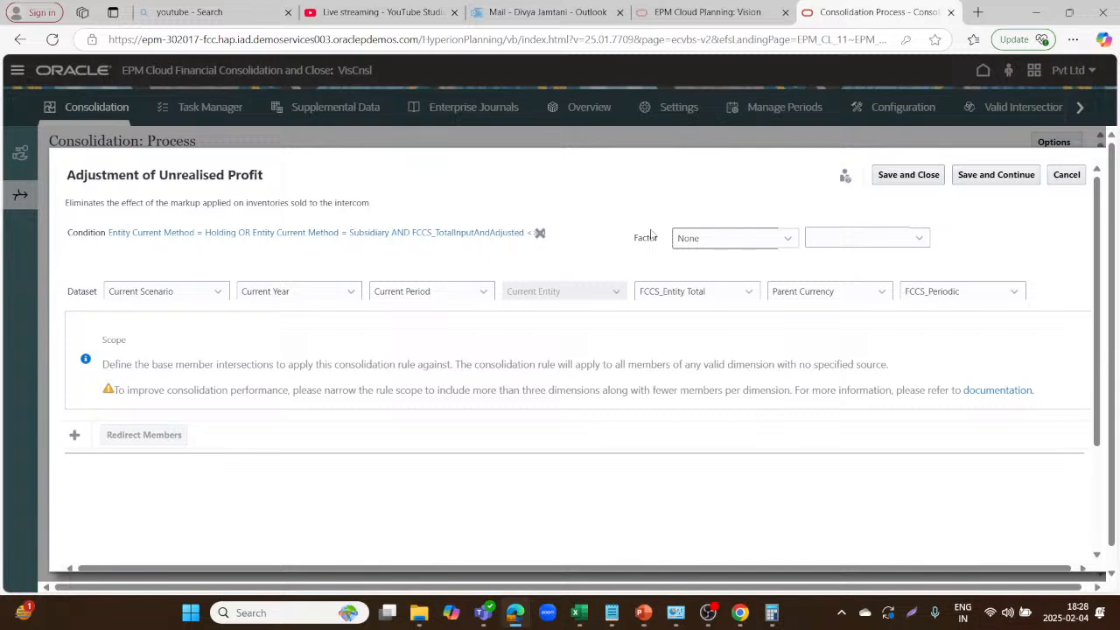
Set the rule set's factor to Specific % with a value of 100.
left_click(758, 238)
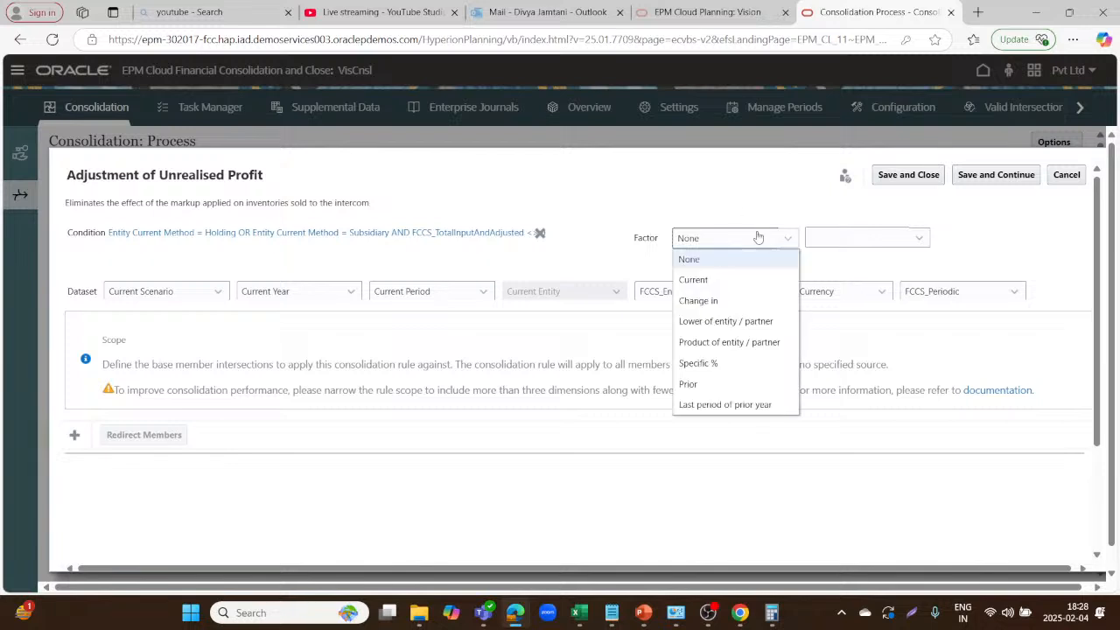
left_click(704, 363)
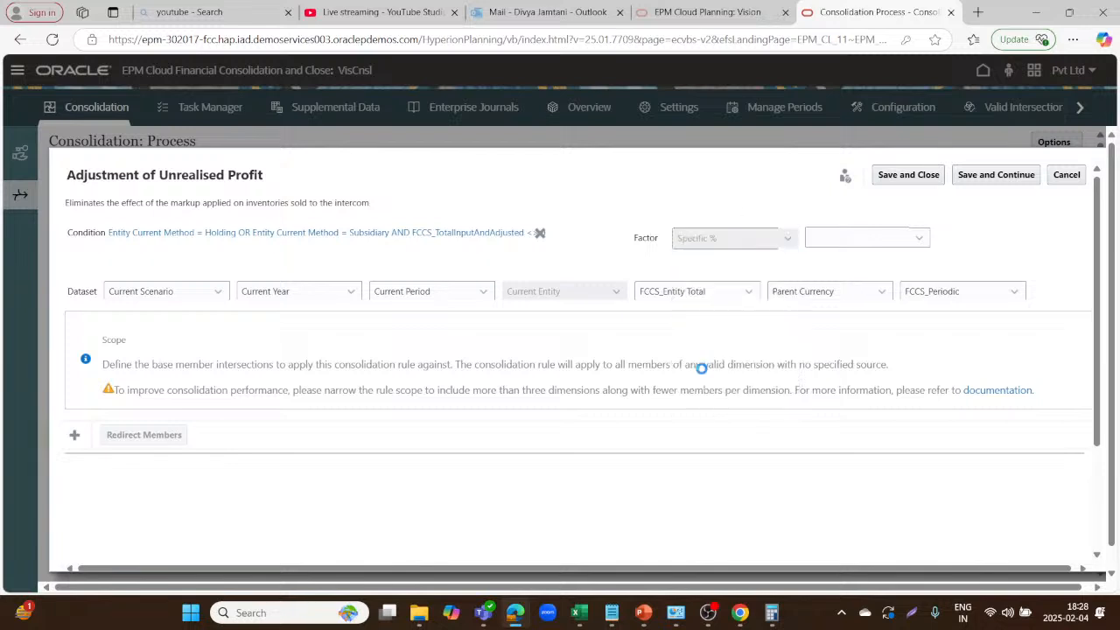
left_click(843, 242)
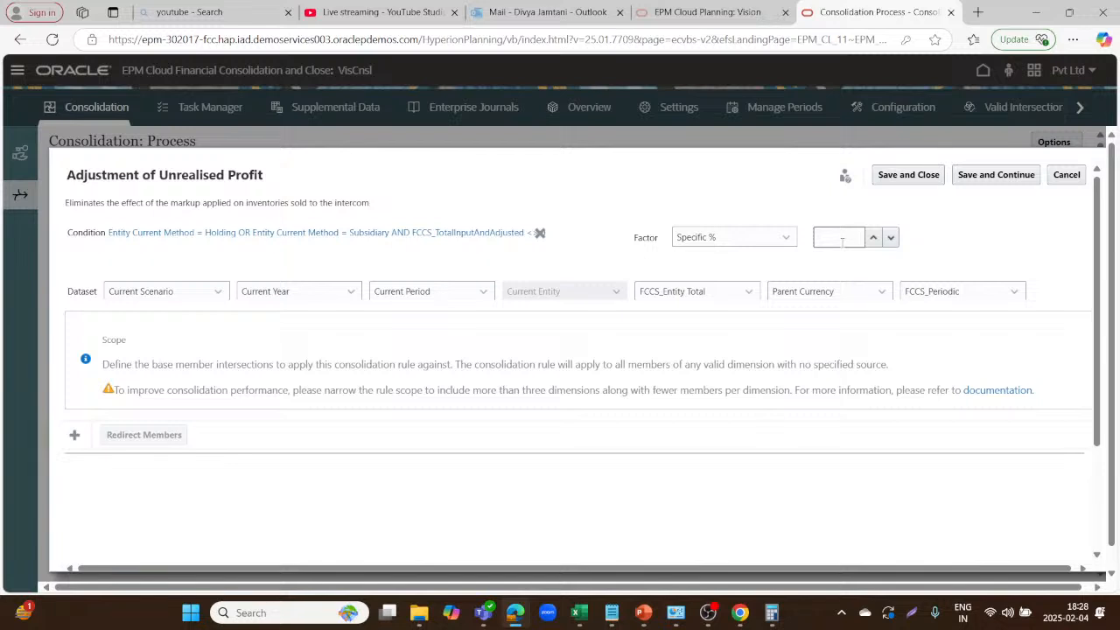
type("100")
left_click(950, 240)
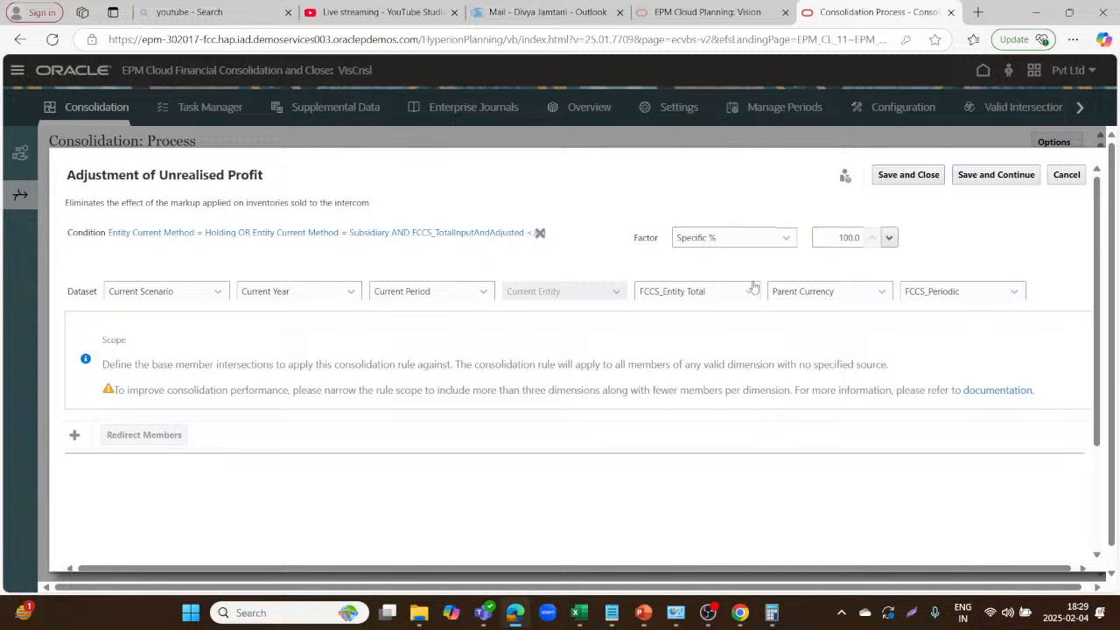
Add the Account dimension to the rule set's scope and set its member to Mark-up.
left_click(75, 436)
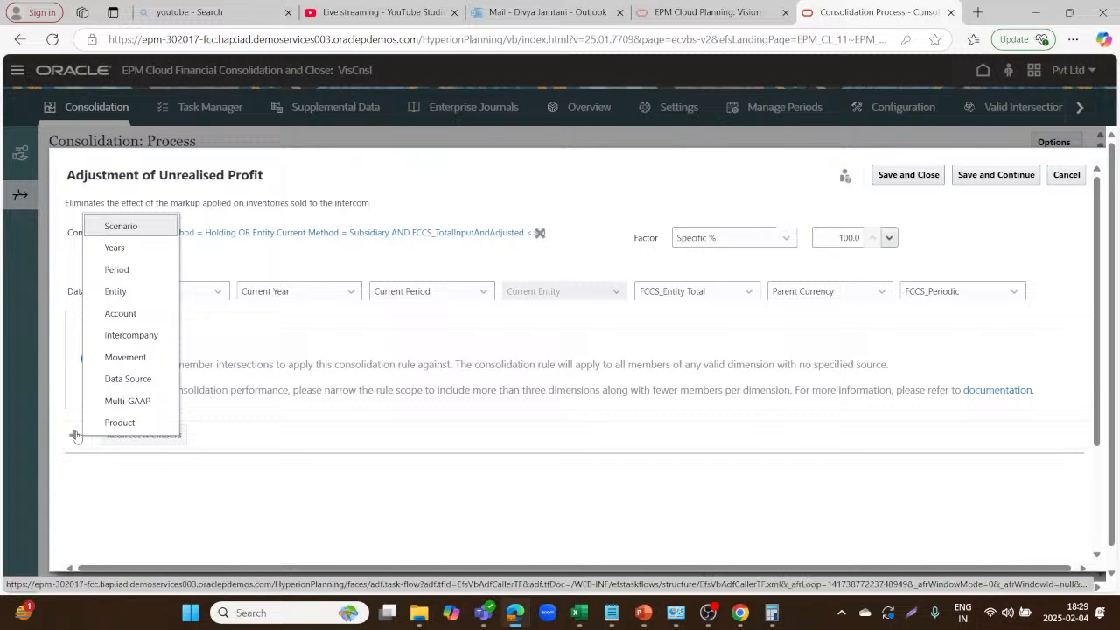
left_click(128, 313)
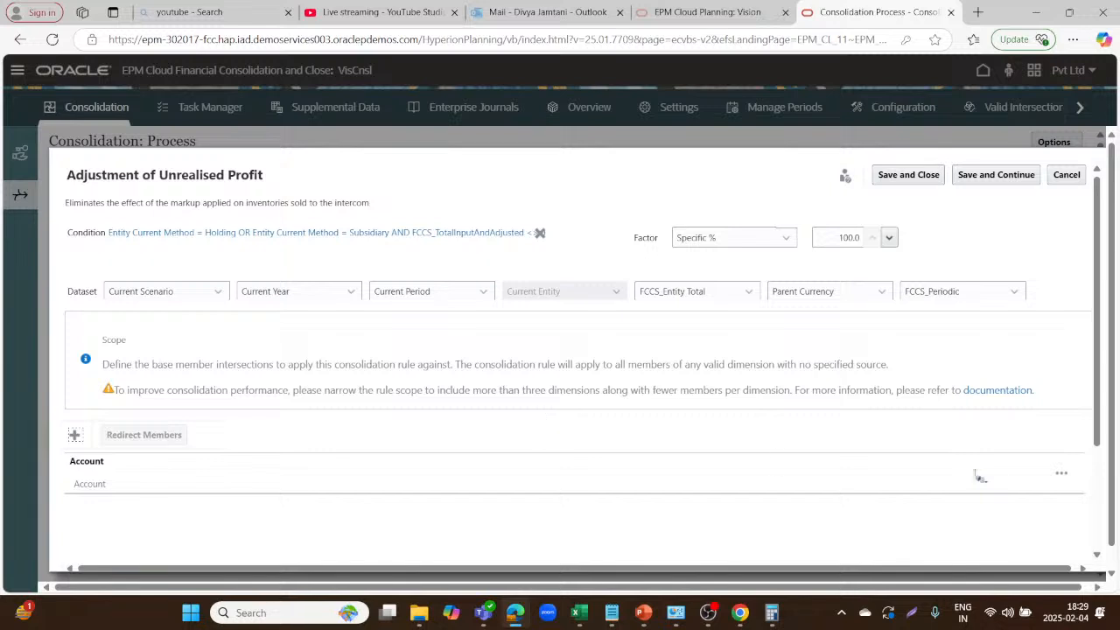
left_click(981, 483)
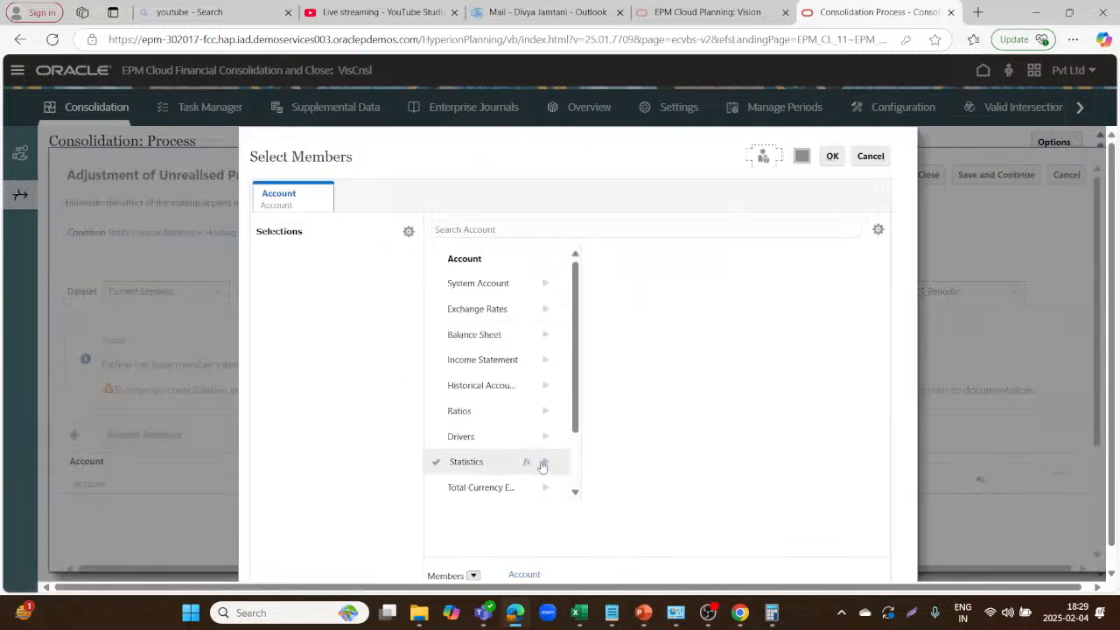
scroll(575, 447, "down", 2)
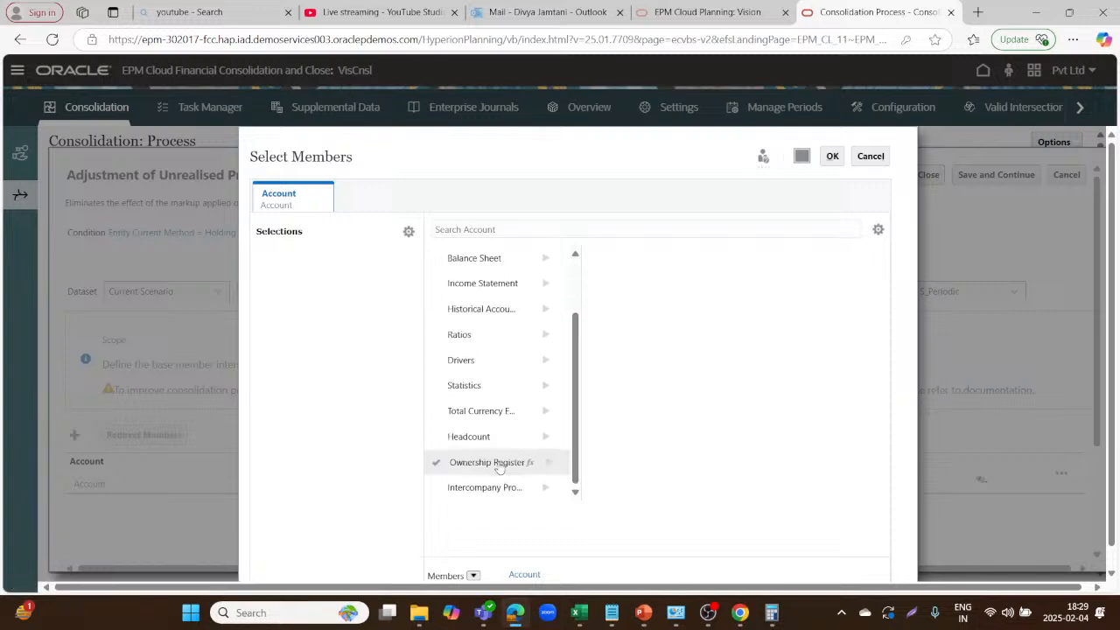
left_click(501, 230)
type("Mark")
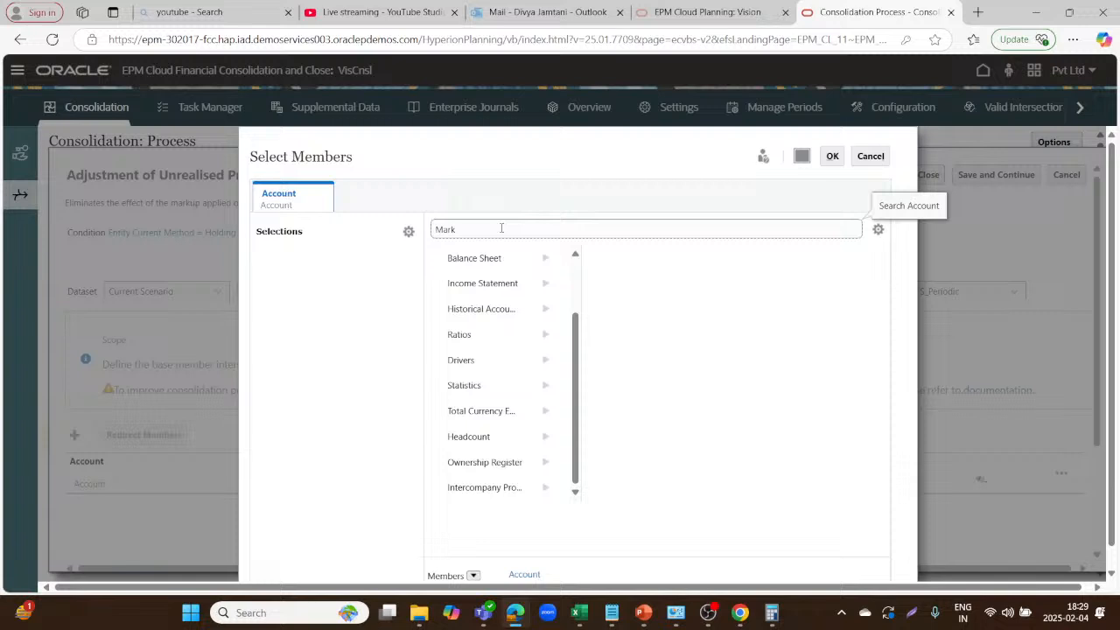
key("Return")
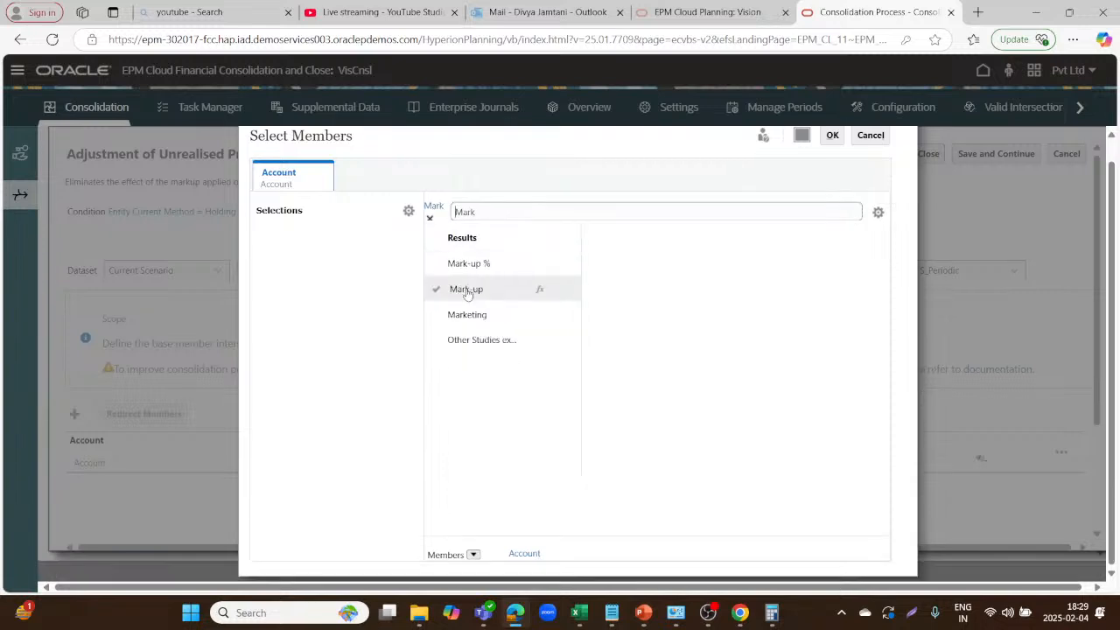
left_click(470, 289)
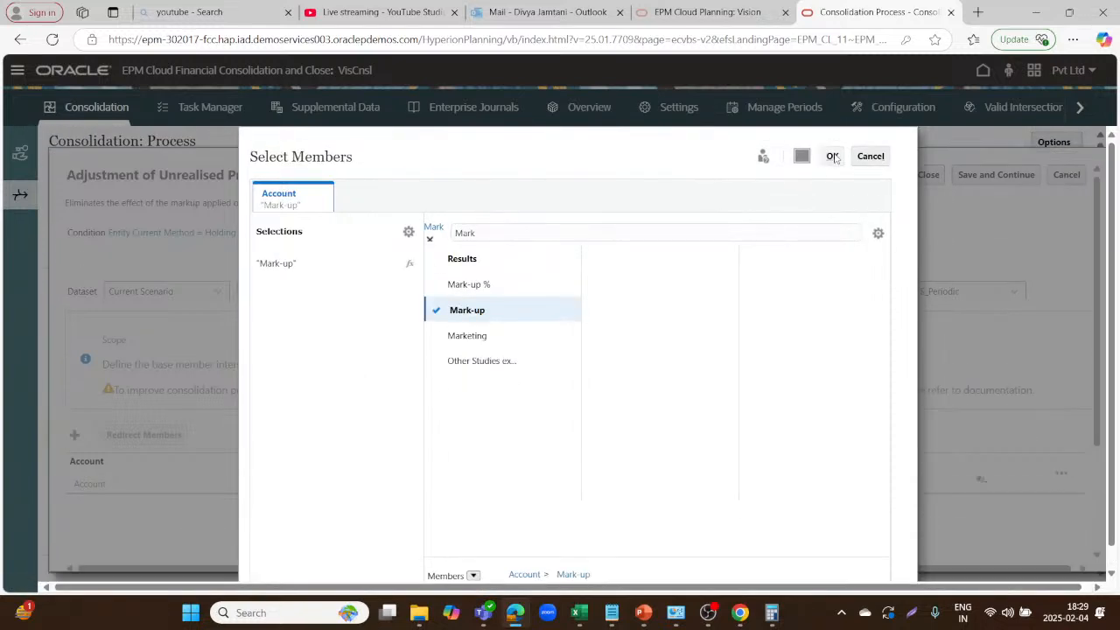
left_click(833, 157)
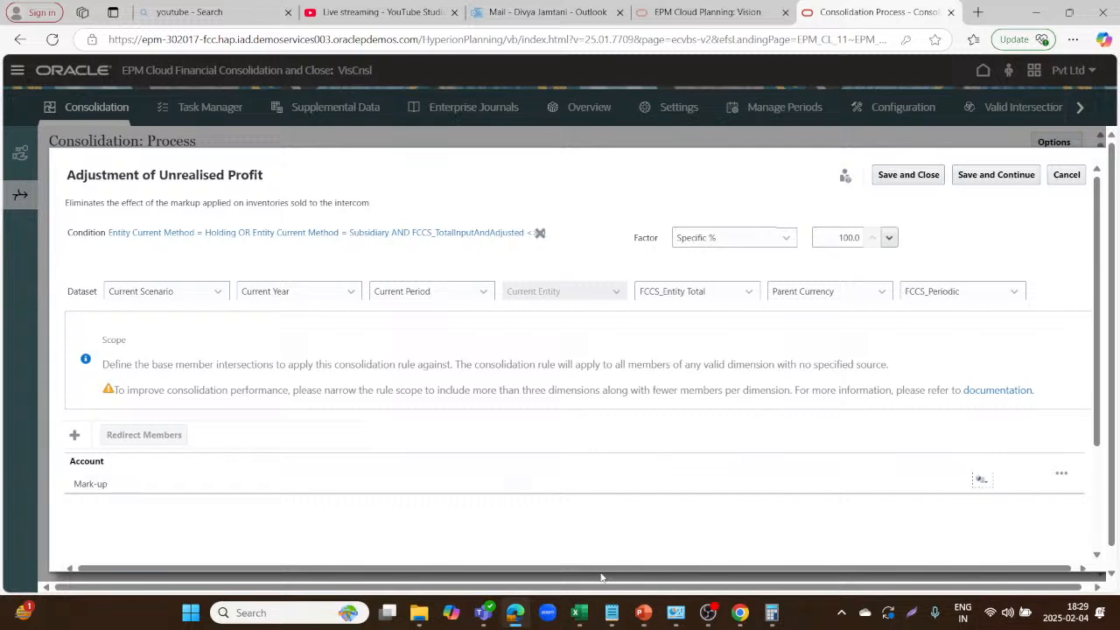
Add the Intercompany dimension to the scope with the Level 0 Descendants of Intercompany Entities under Intercompany Top.
left_click(76, 437)
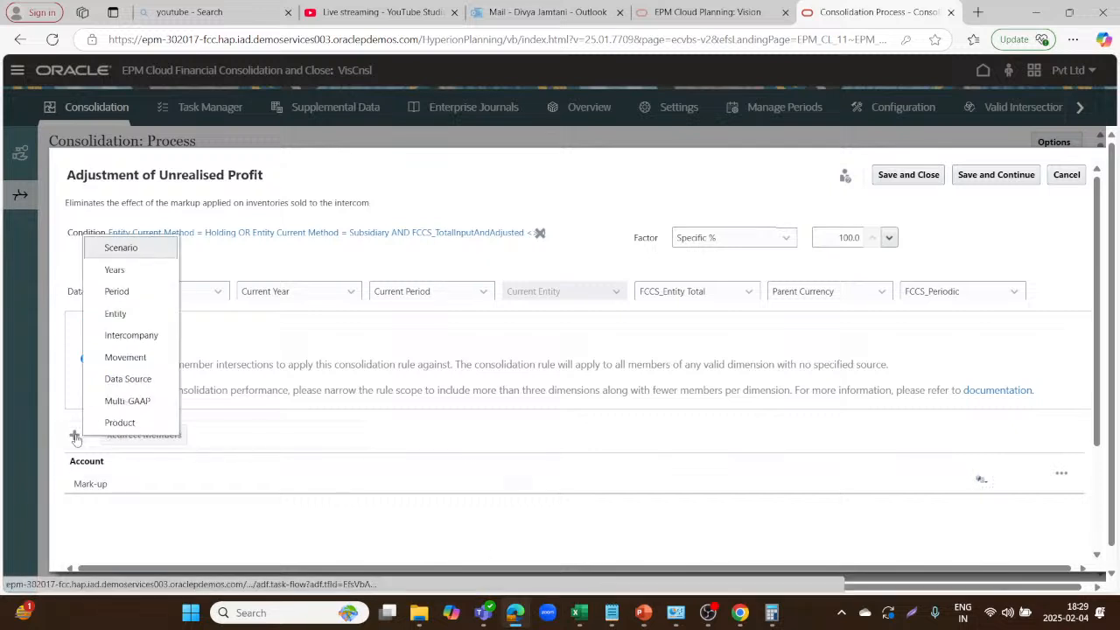
left_click(150, 332)
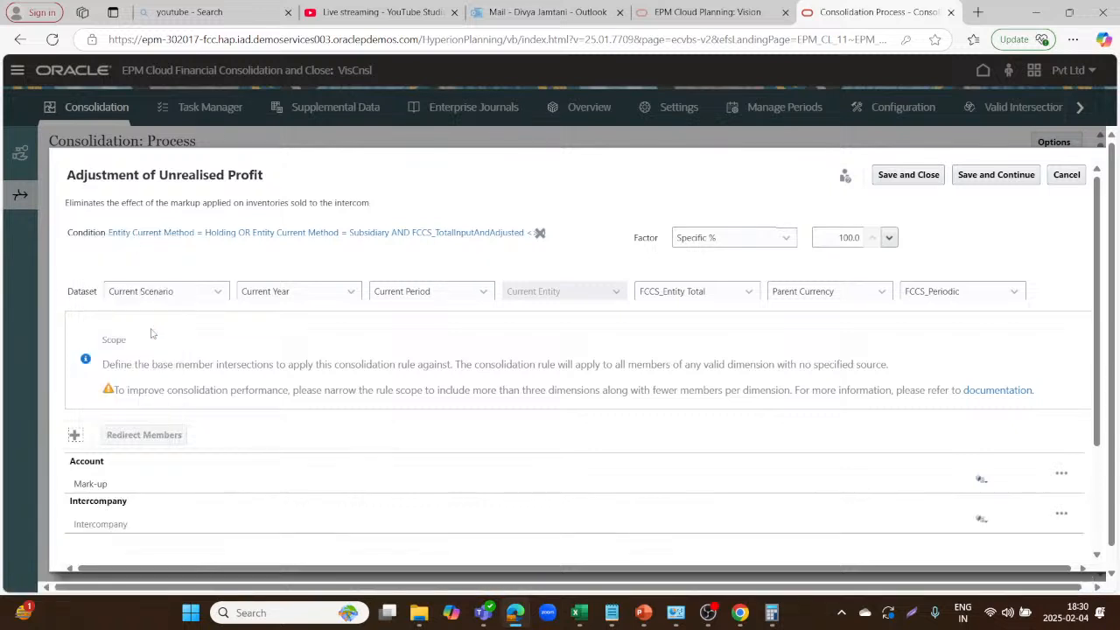
left_click(981, 520)
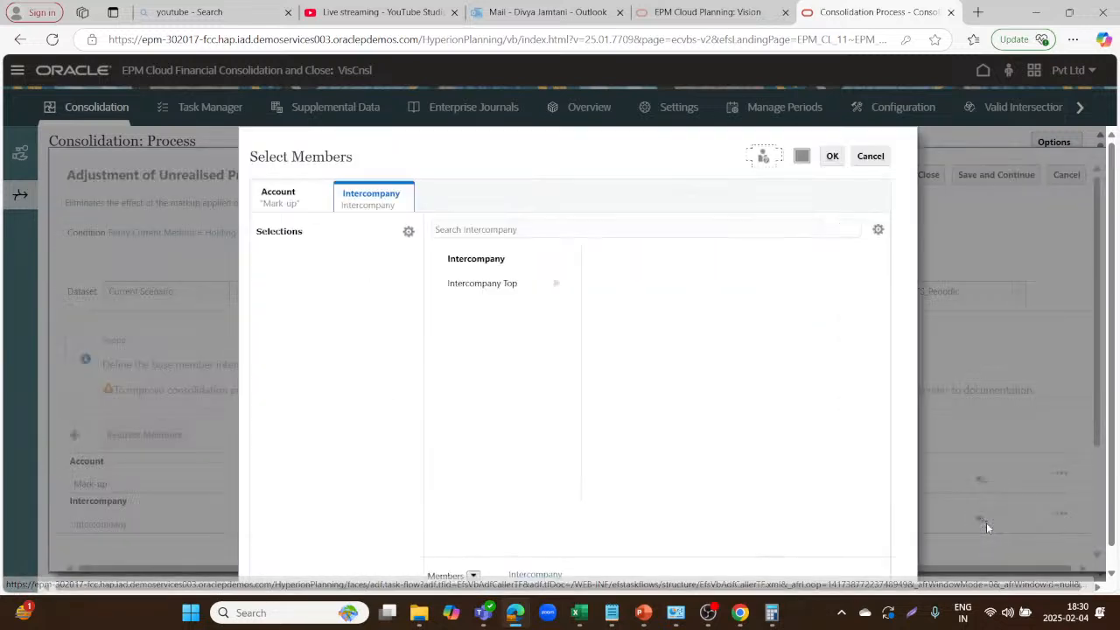
left_click(556, 283)
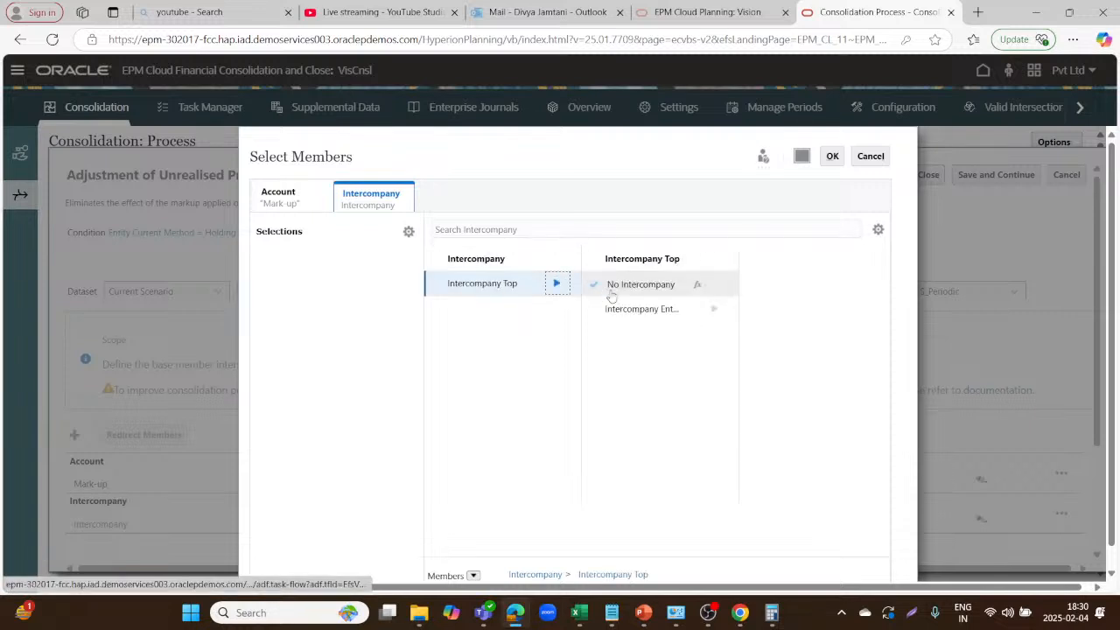
scroll(611, 296, "down", 1)
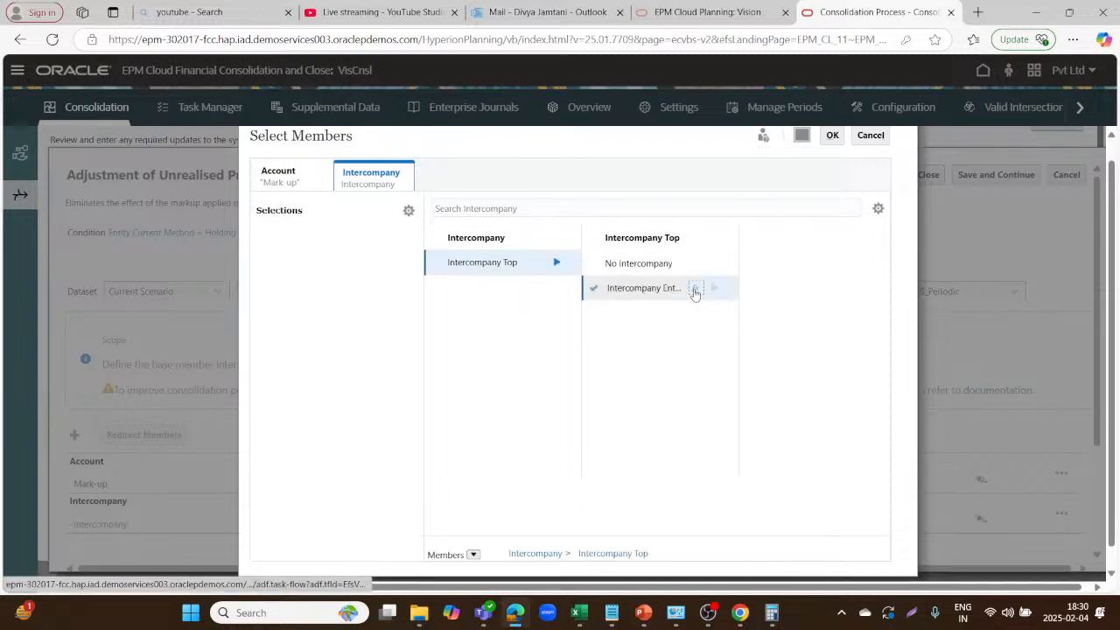
left_click(695, 291)
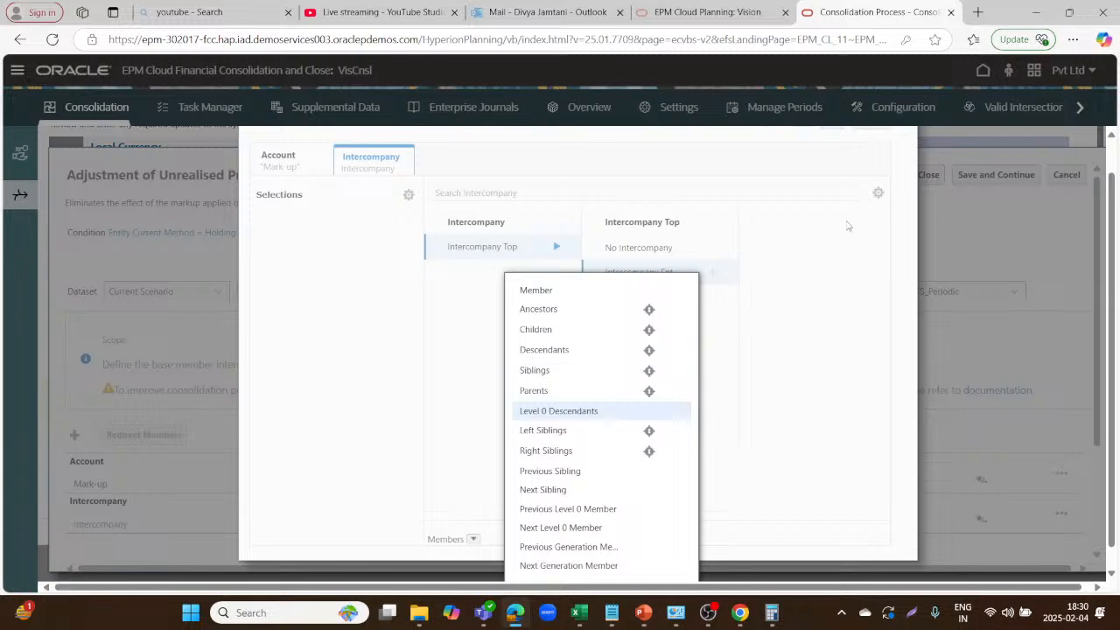
left_click(588, 413)
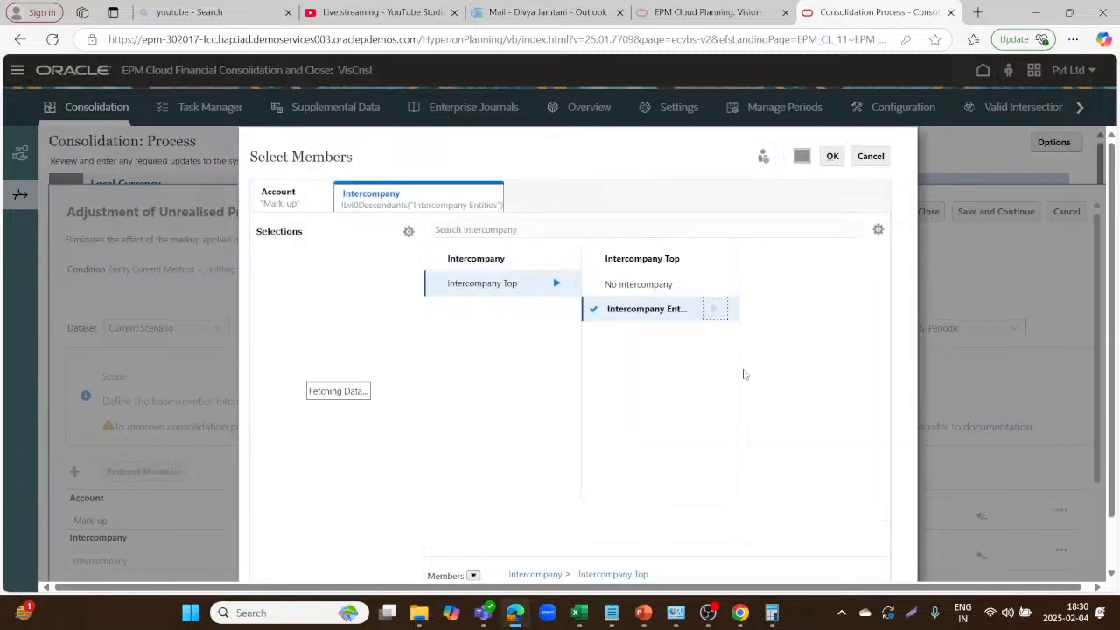
left_click(832, 155)
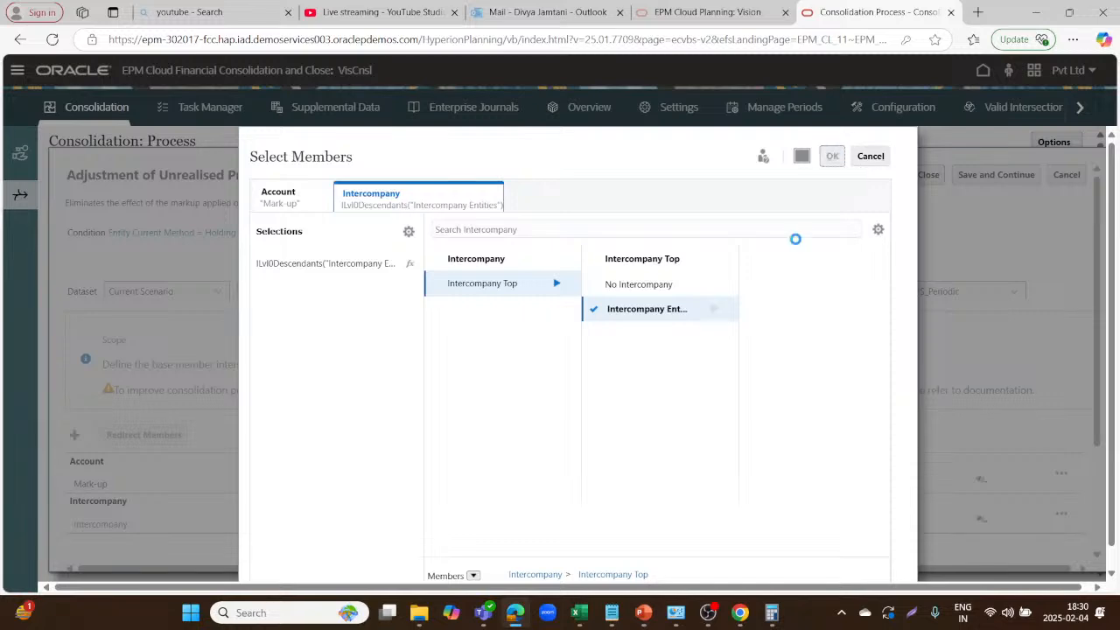
Add the Movement dimension to the scope and set its member to No Movement under Total Movements.
scroll(770, 342, "down", 3)
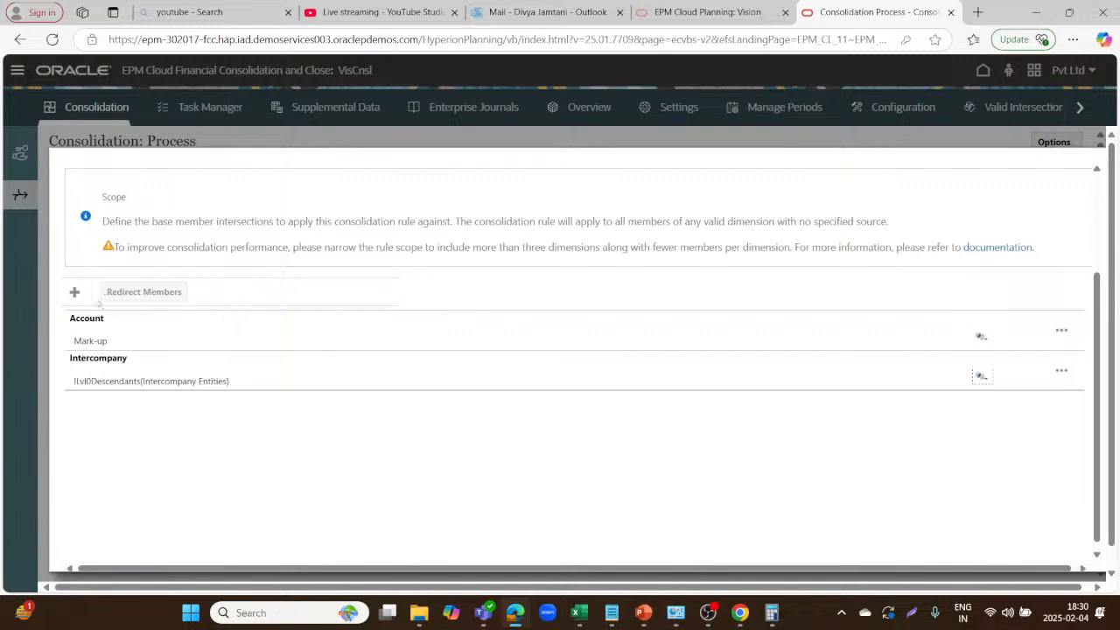
left_click(75, 295)
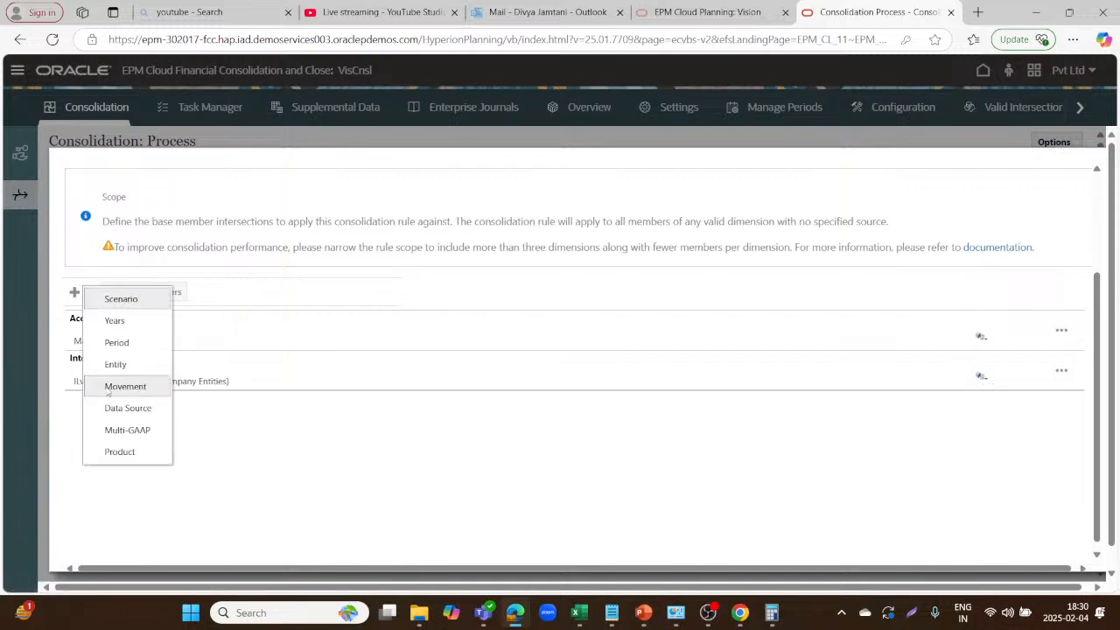
left_click(129, 390)
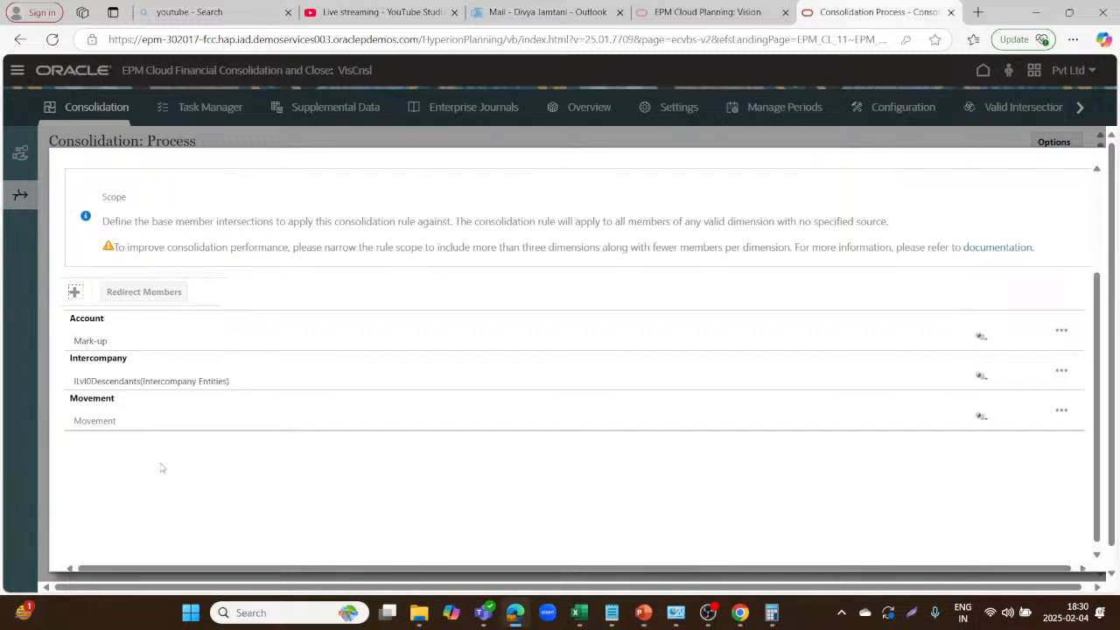
left_click(982, 419)
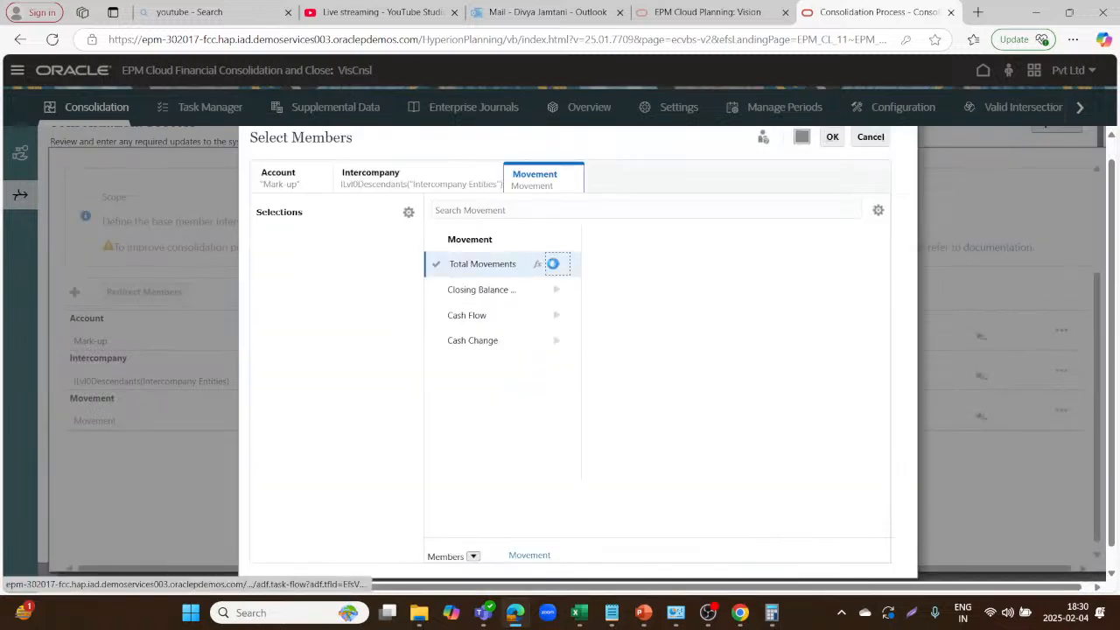
left_click(556, 264)
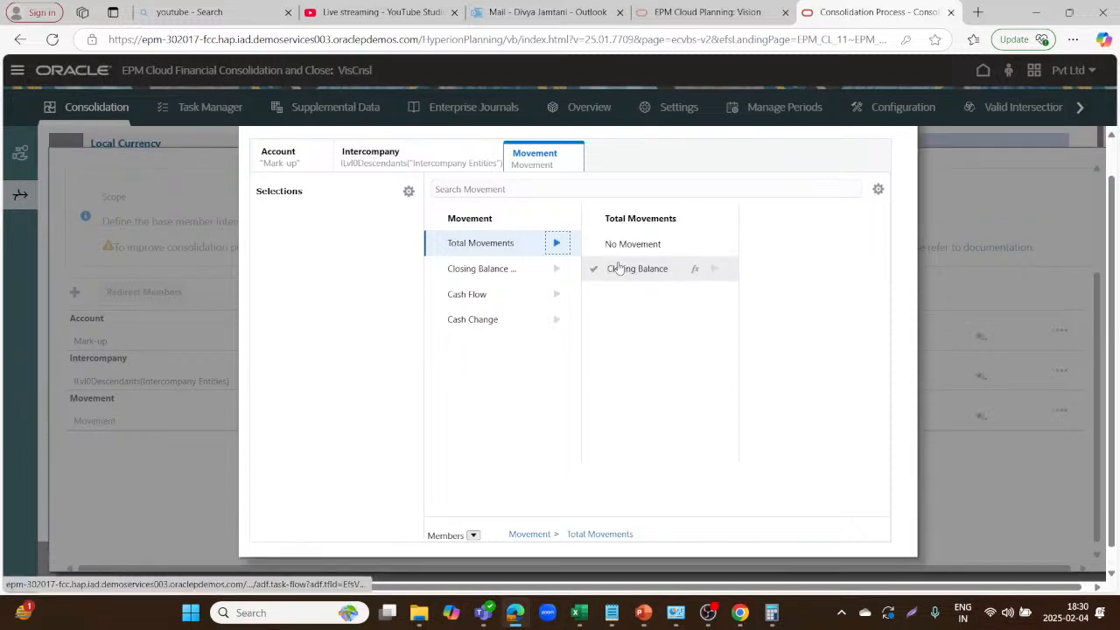
left_click(637, 244)
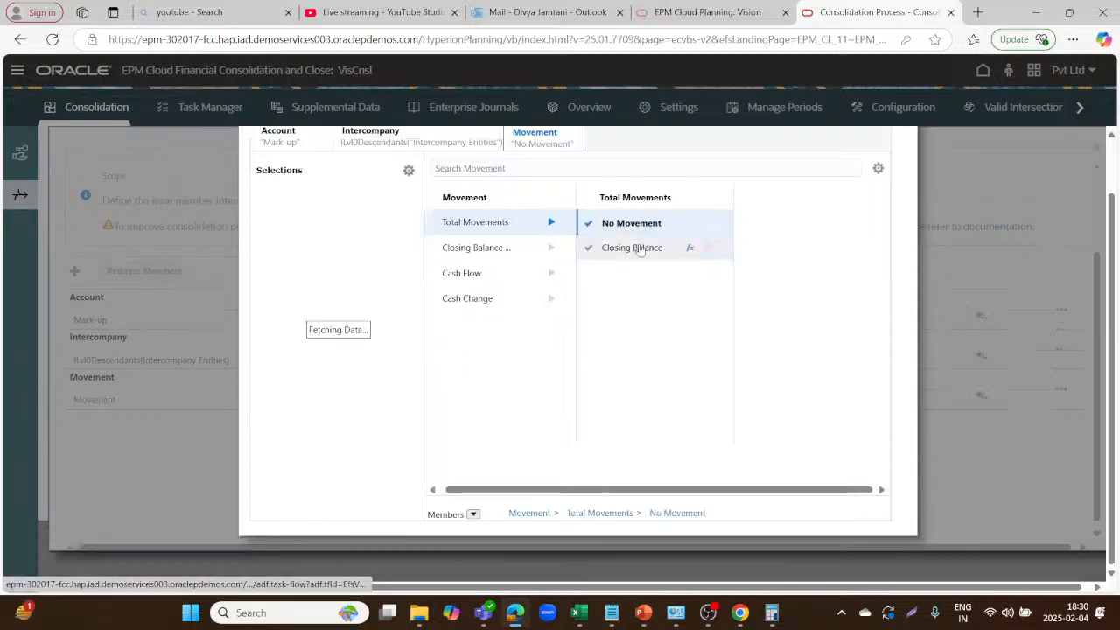
left_click(828, 156)
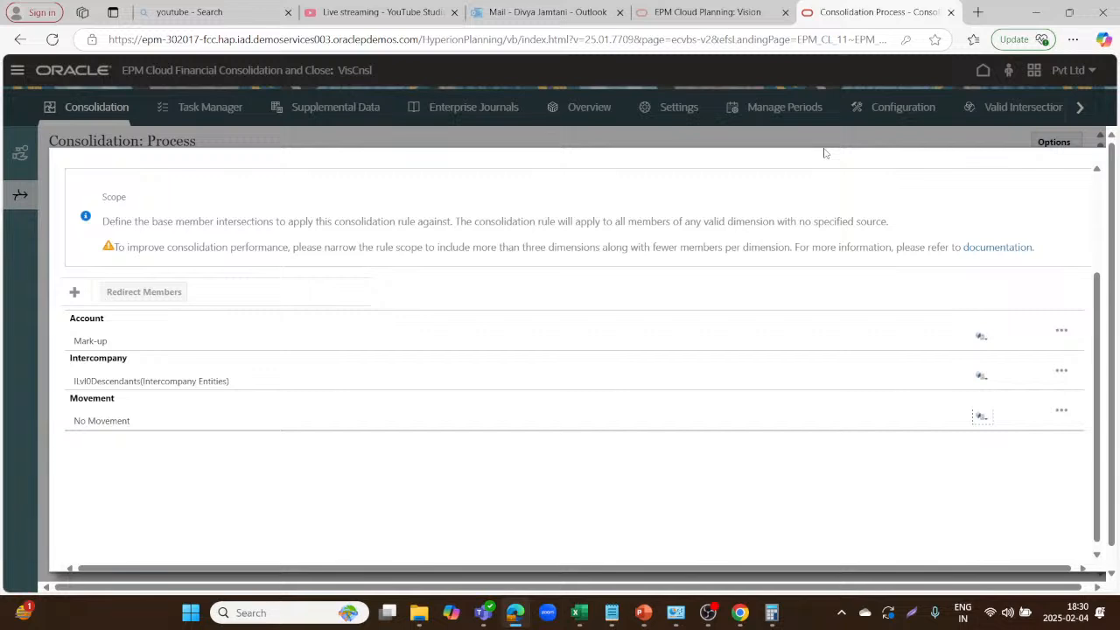
Add the Data Source dimension to the scope and set its member to Data Input under Total Input And Adjusted.
left_click(74, 294)
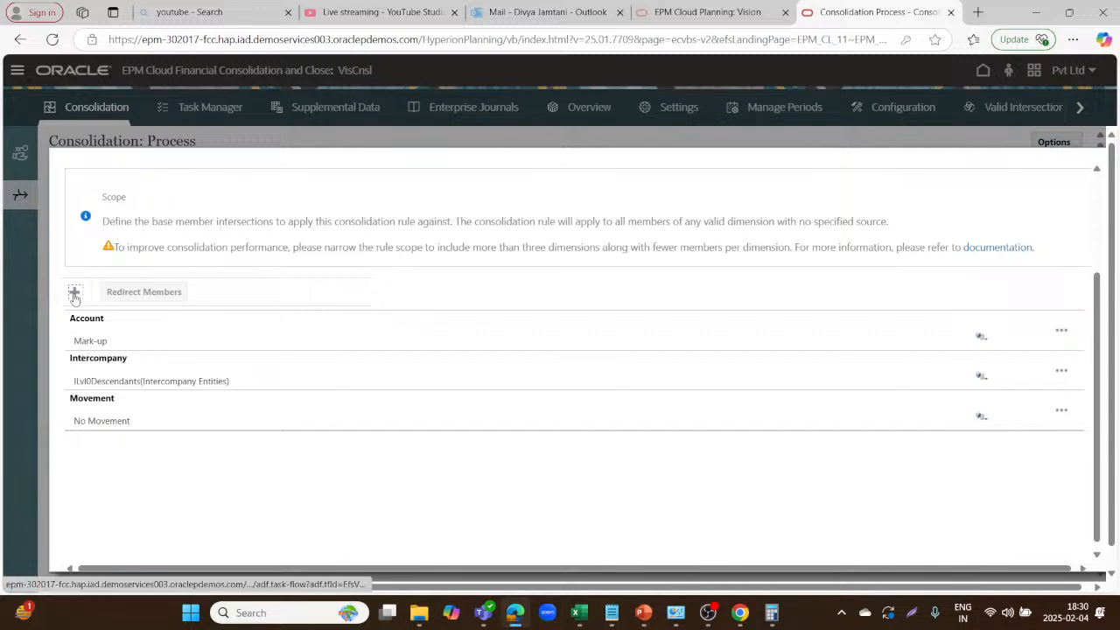
left_click(137, 387)
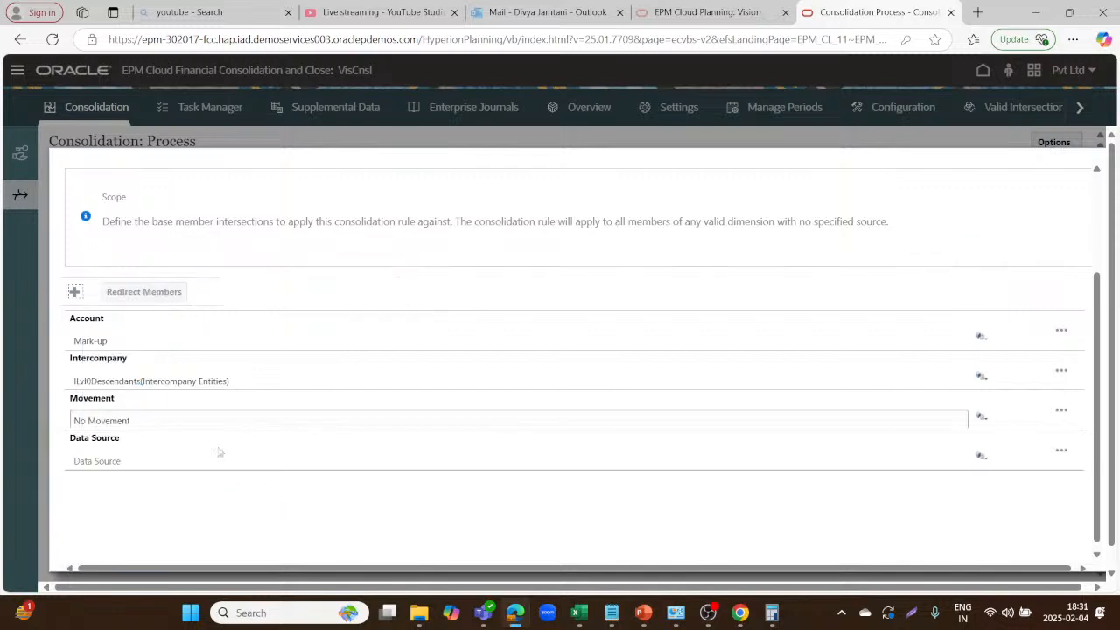
left_click(980, 458)
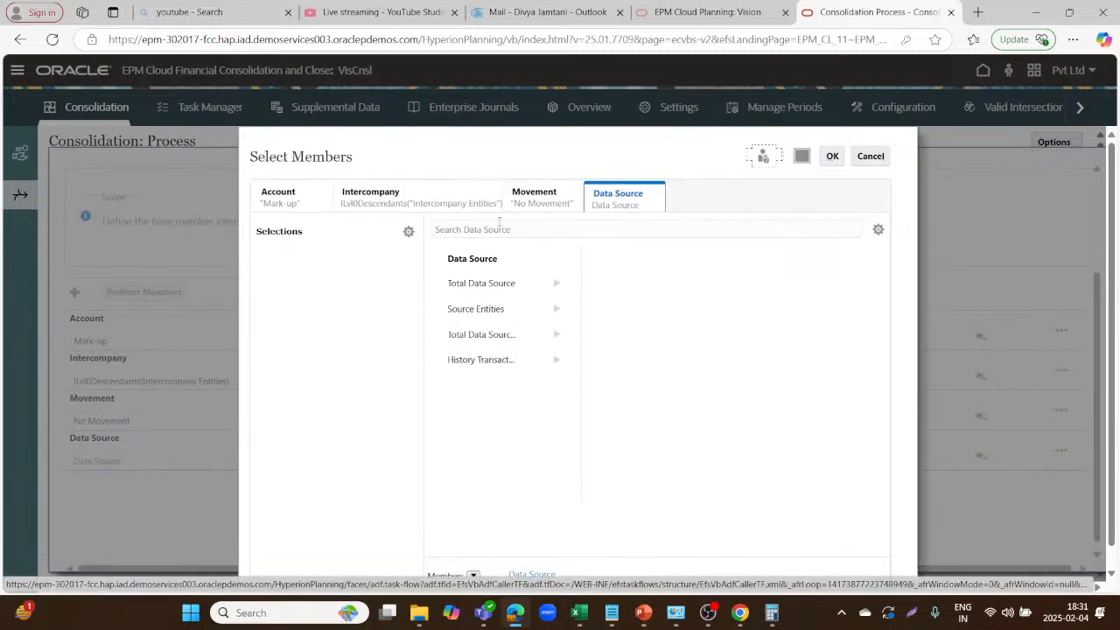
left_click(561, 284)
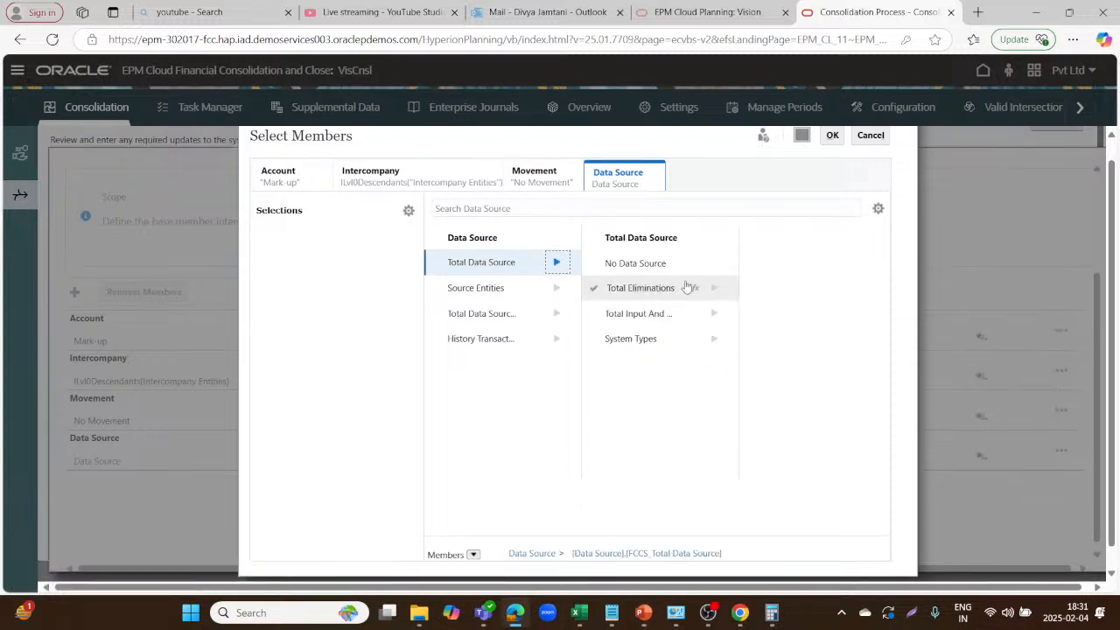
left_click(713, 313)
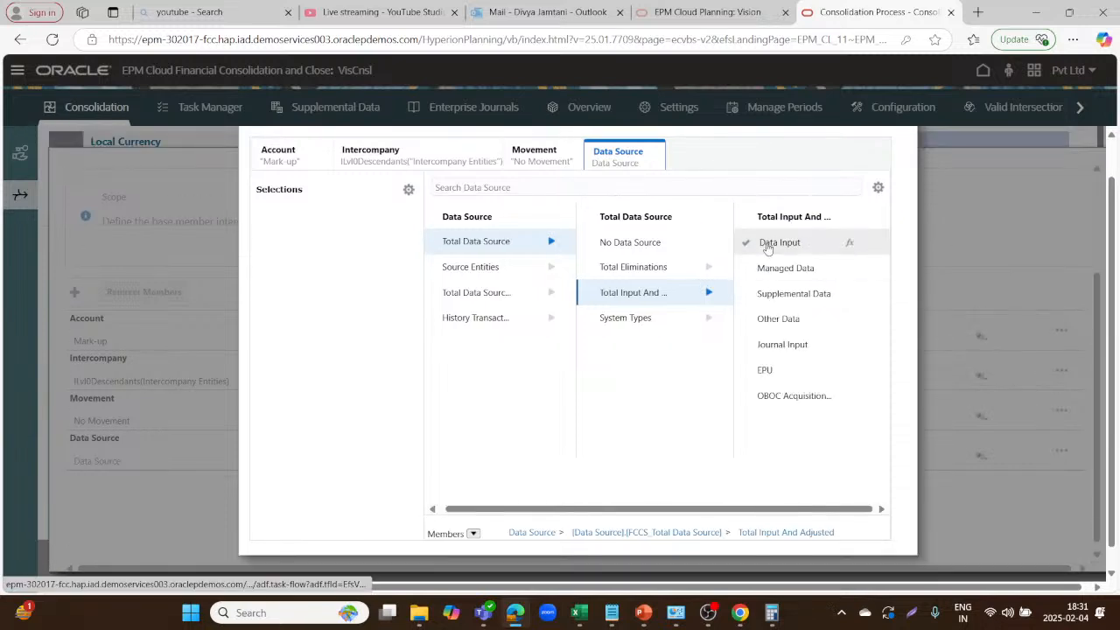
left_click(766, 244)
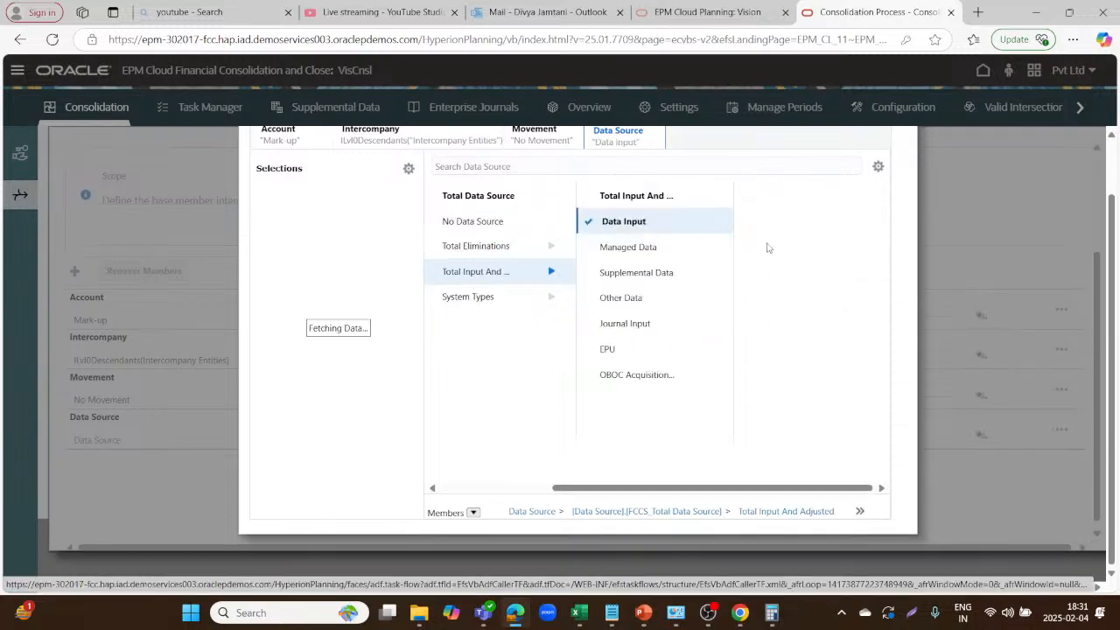
left_click(837, 156)
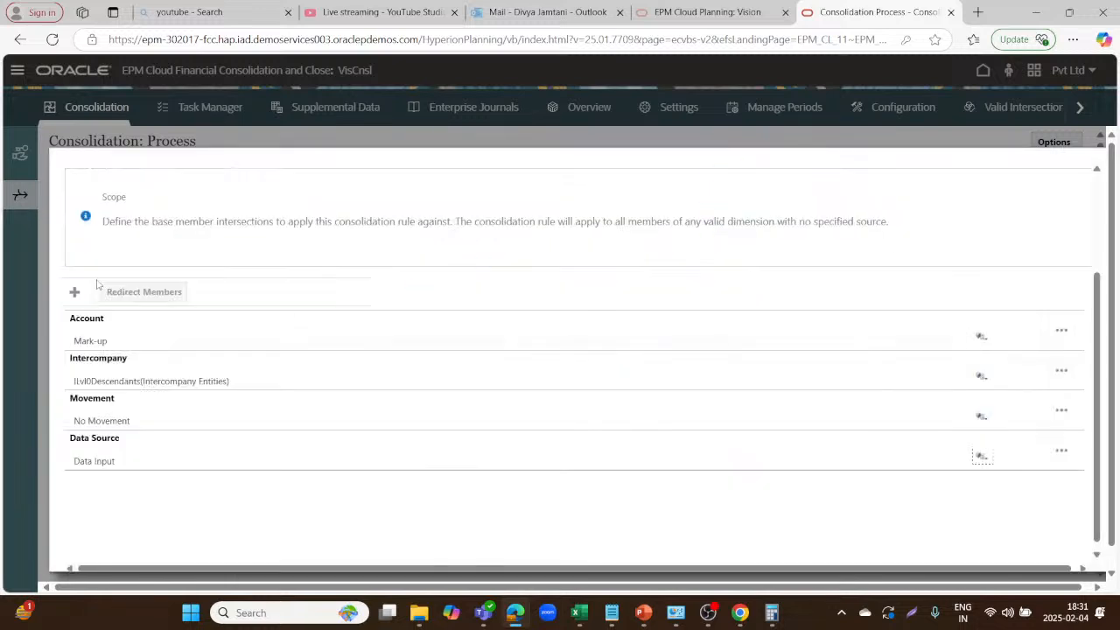
Add the Multi-GAAP dimension to the scope and set its member to Local GAAP under IFRS.
left_click(74, 293)
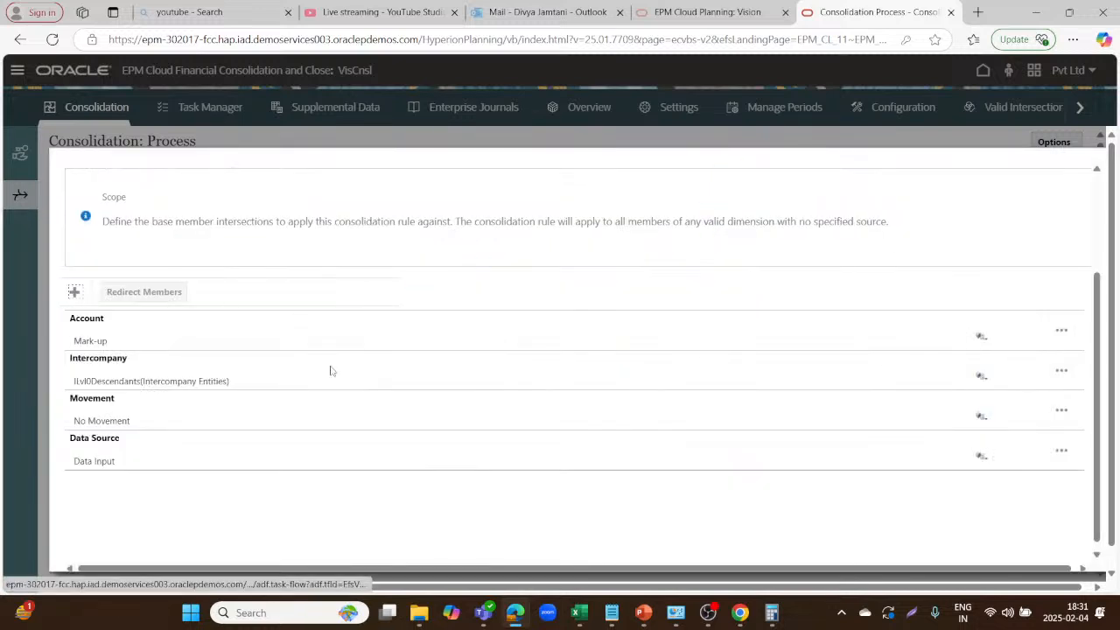
left_click(125, 385)
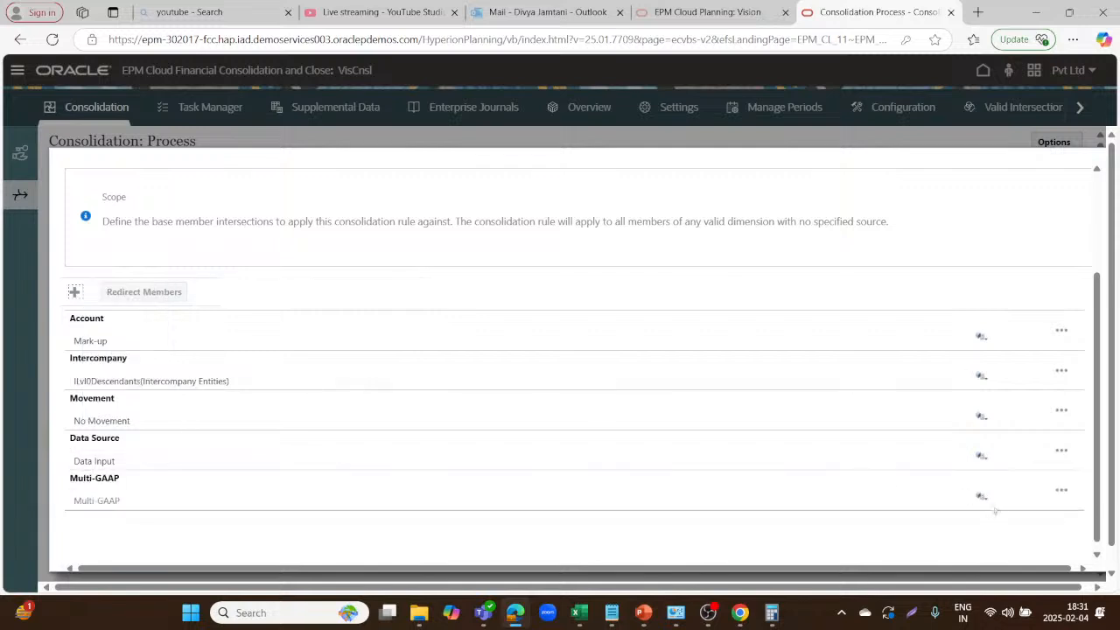
left_click(981, 503)
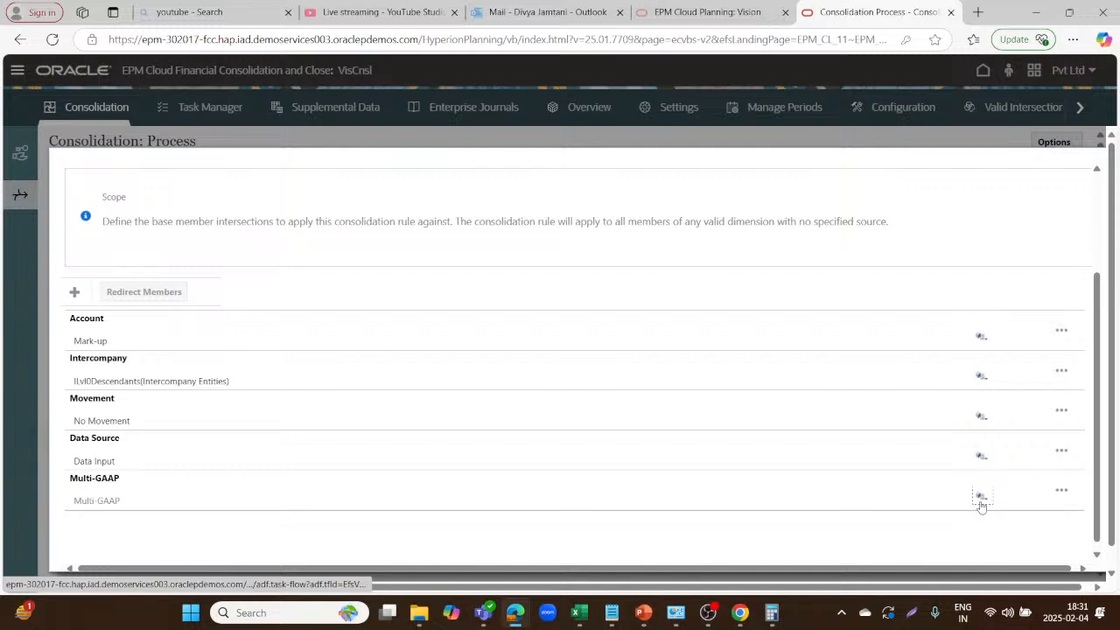
left_click(981, 498)
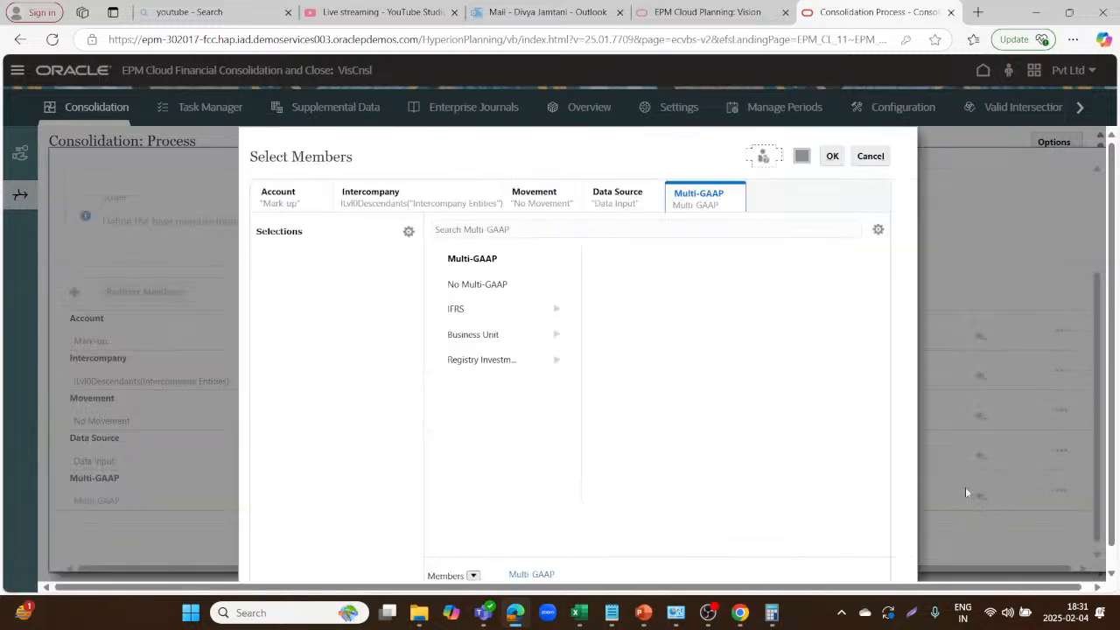
left_click(556, 308)
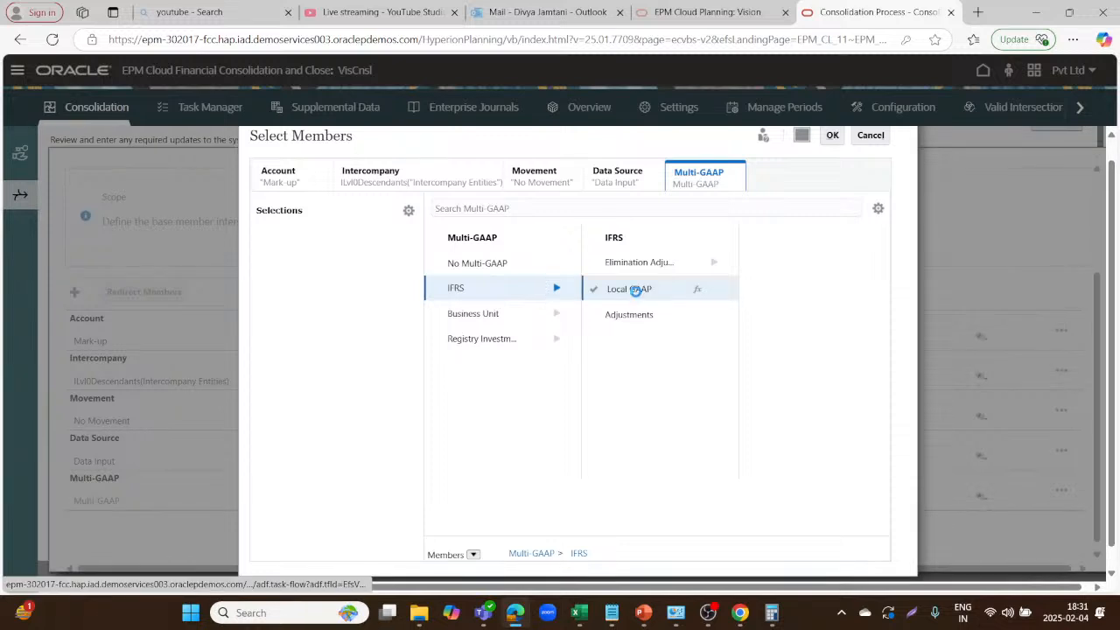
left_click(635, 289)
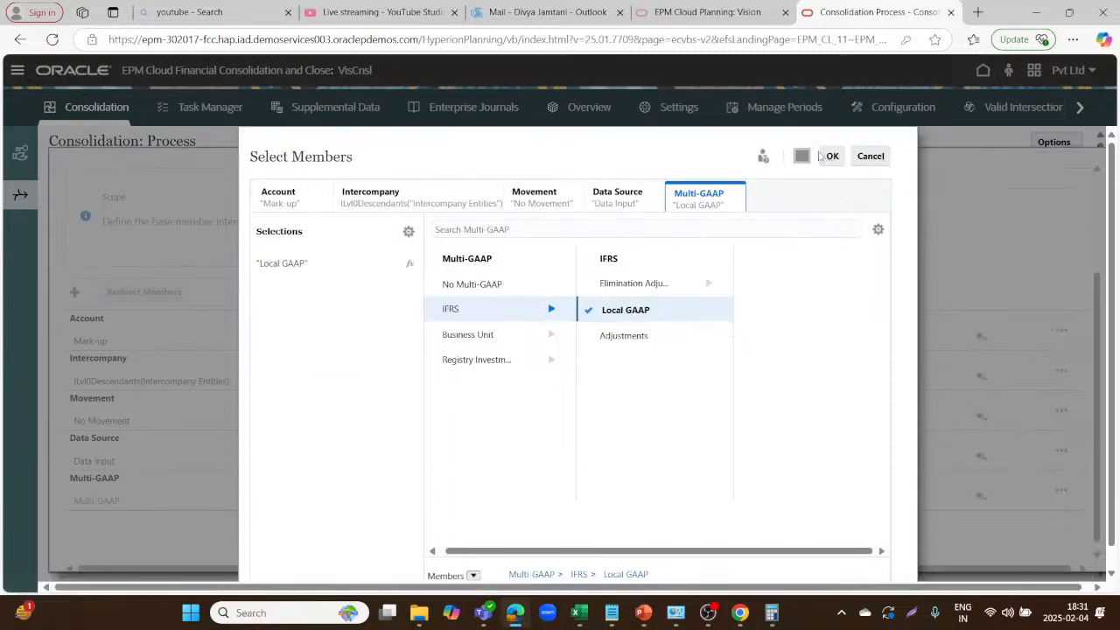
left_click(823, 156)
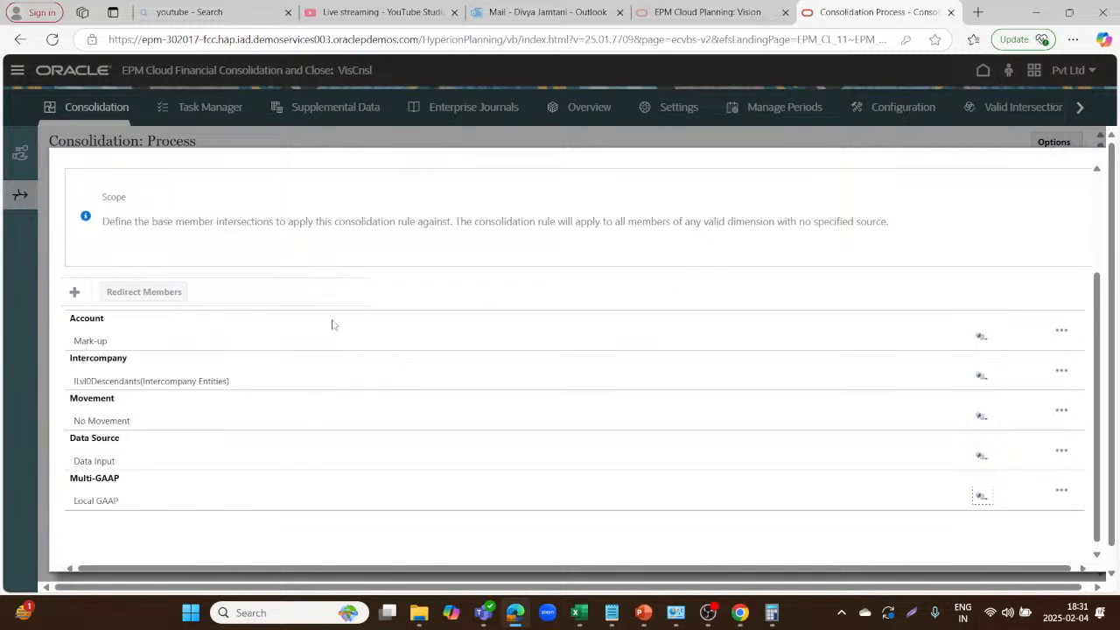
Review the rule set's condition, dataset and scope, and save and close the Adjustment of Unrealised Profit rule set.
scroll(341, 368, "up", 1)
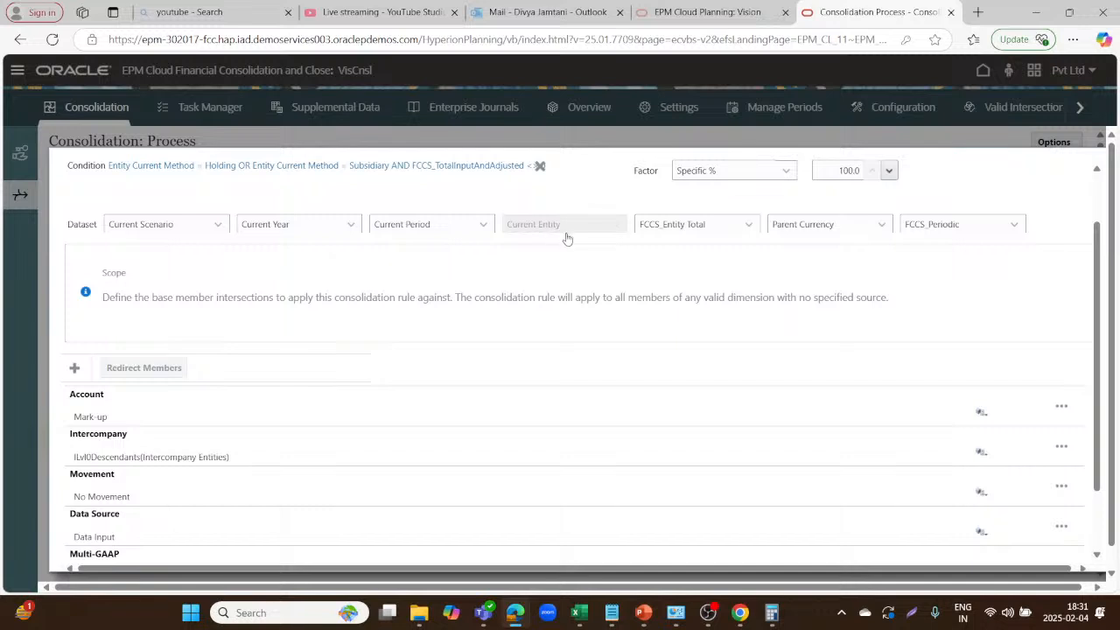
left_click(700, 225)
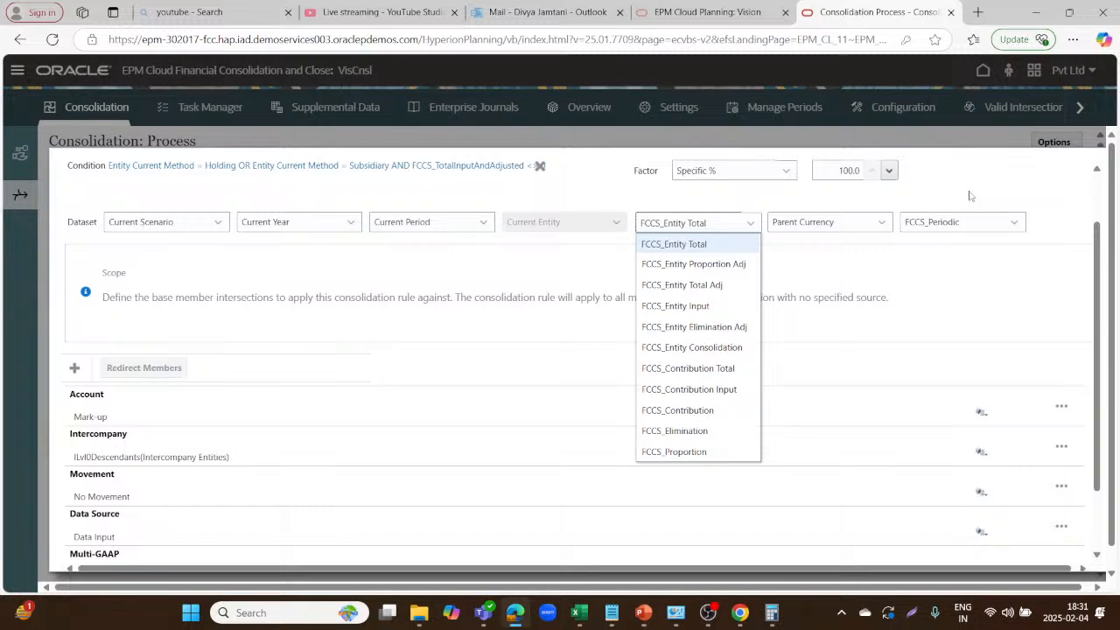
left_click(969, 196)
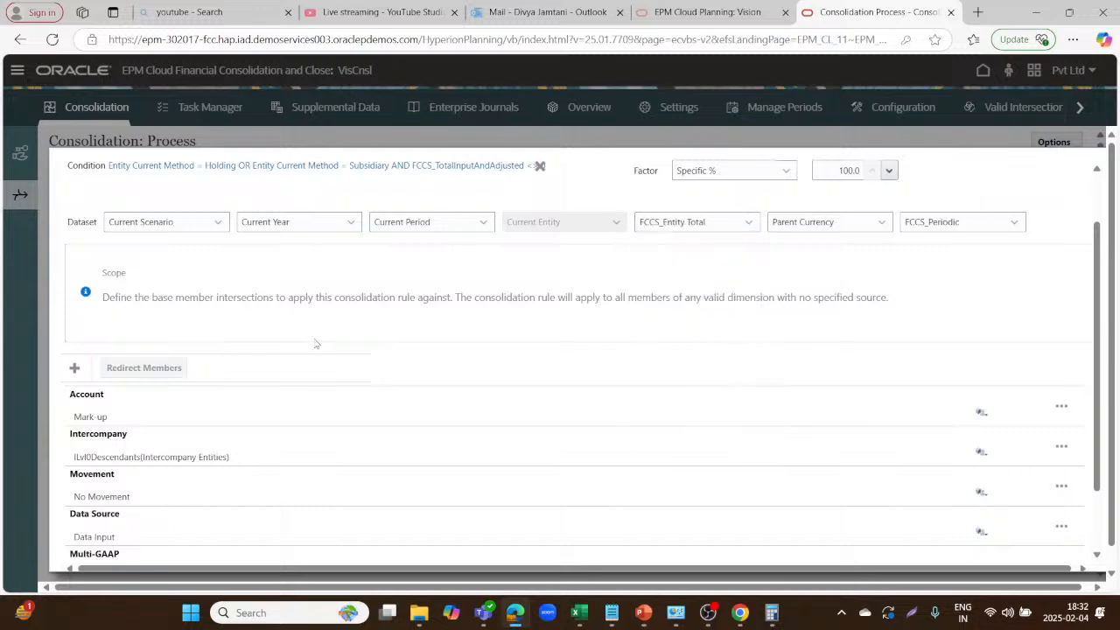
scroll(316, 343, "down", 1)
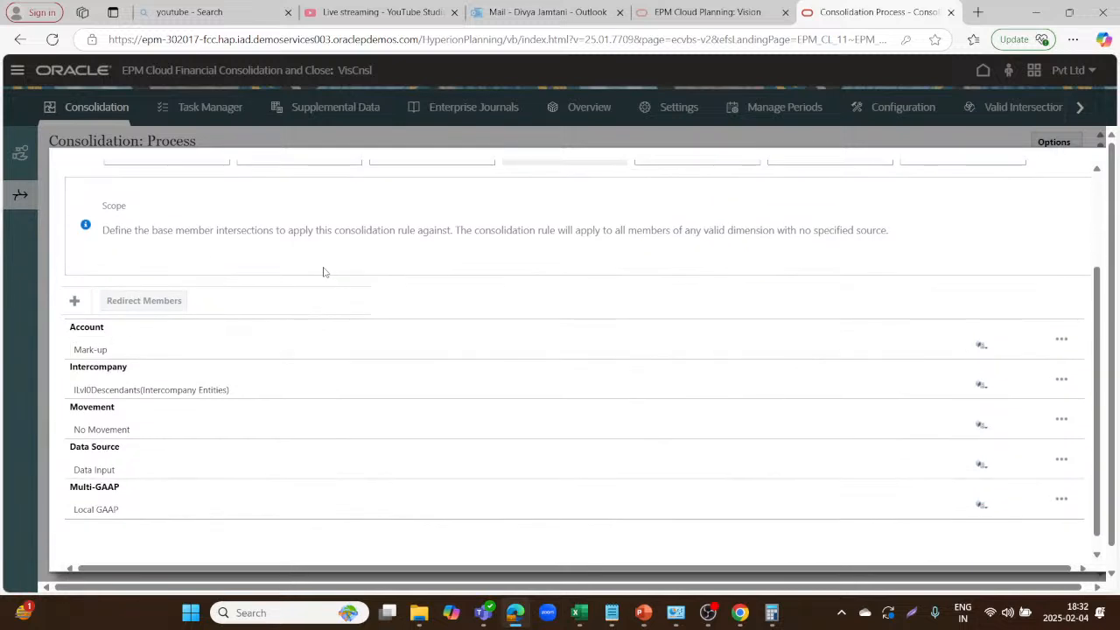
scroll(280, 350, "up", 2)
scroll(275, 364, "down", 2)
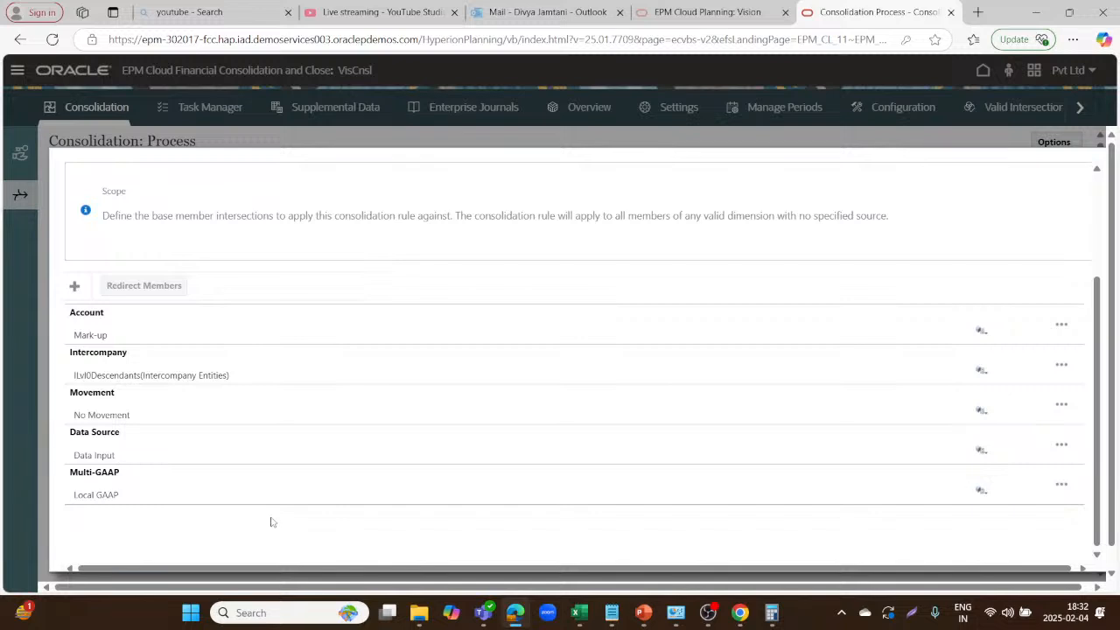
scroll(273, 521, "up", 2)
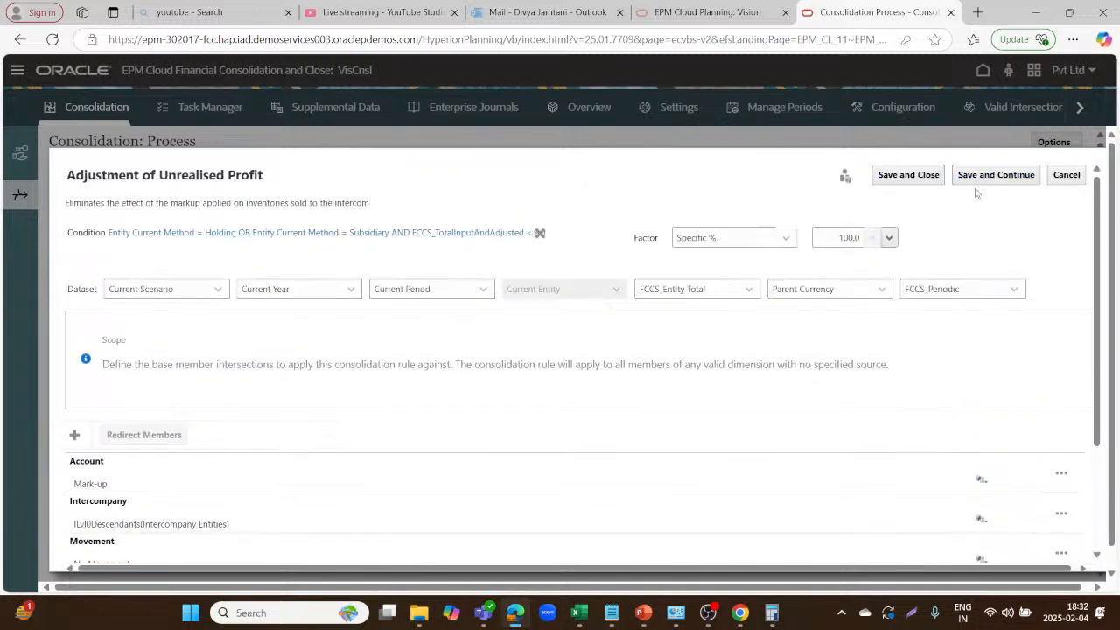
left_click(914, 176)
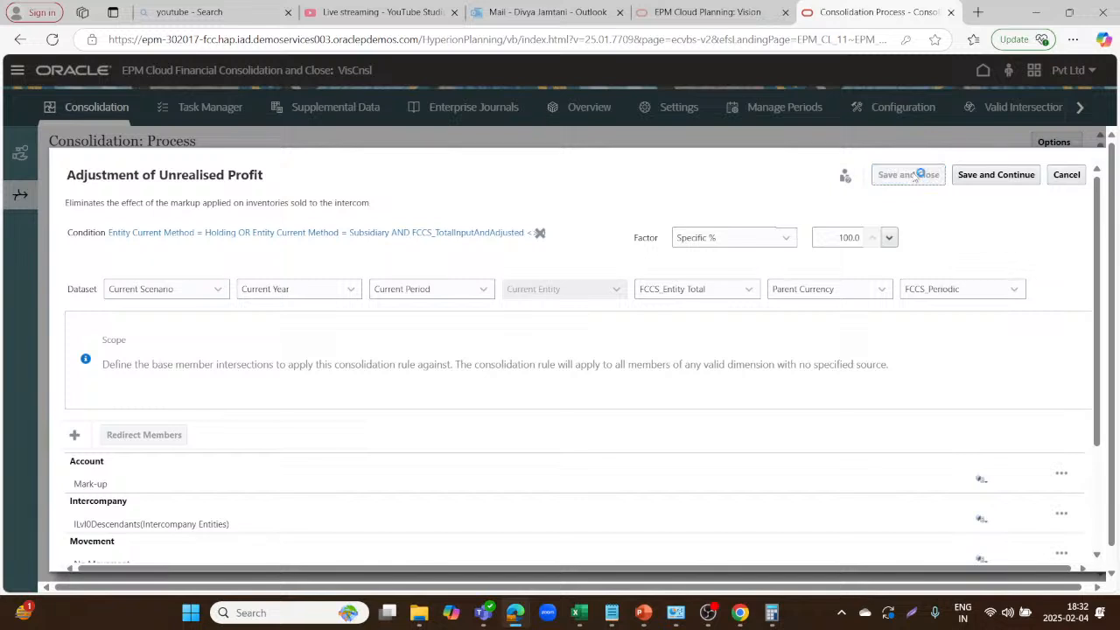
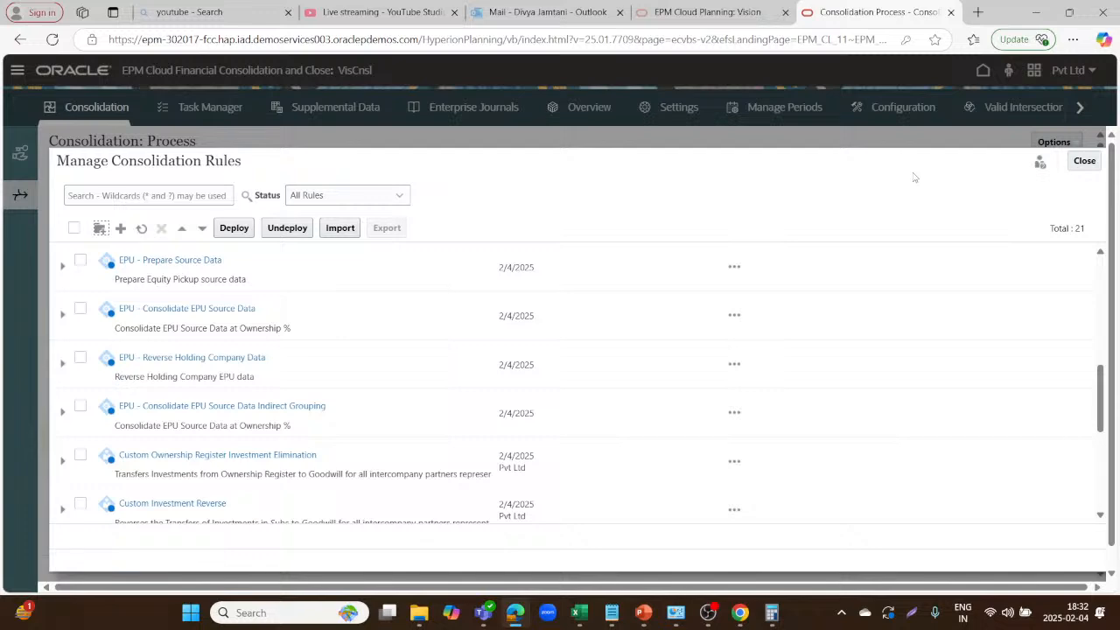
Start a new consolidation rule within the Adjustment of Unrealised Profit rule set.
scroll(947, 393, "down", 5)
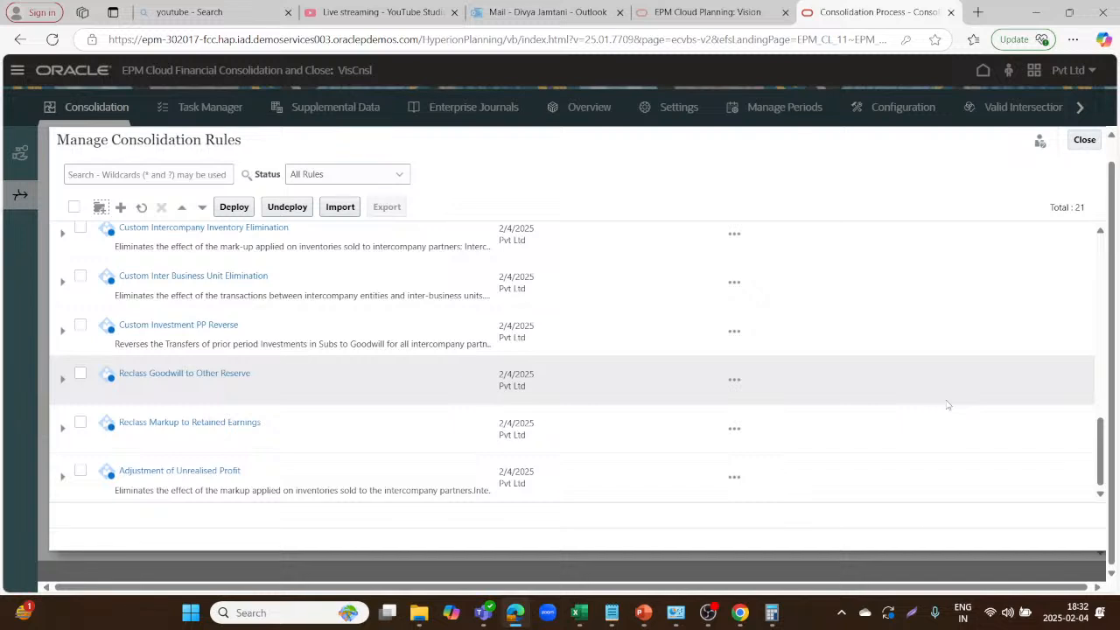
left_click(375, 492)
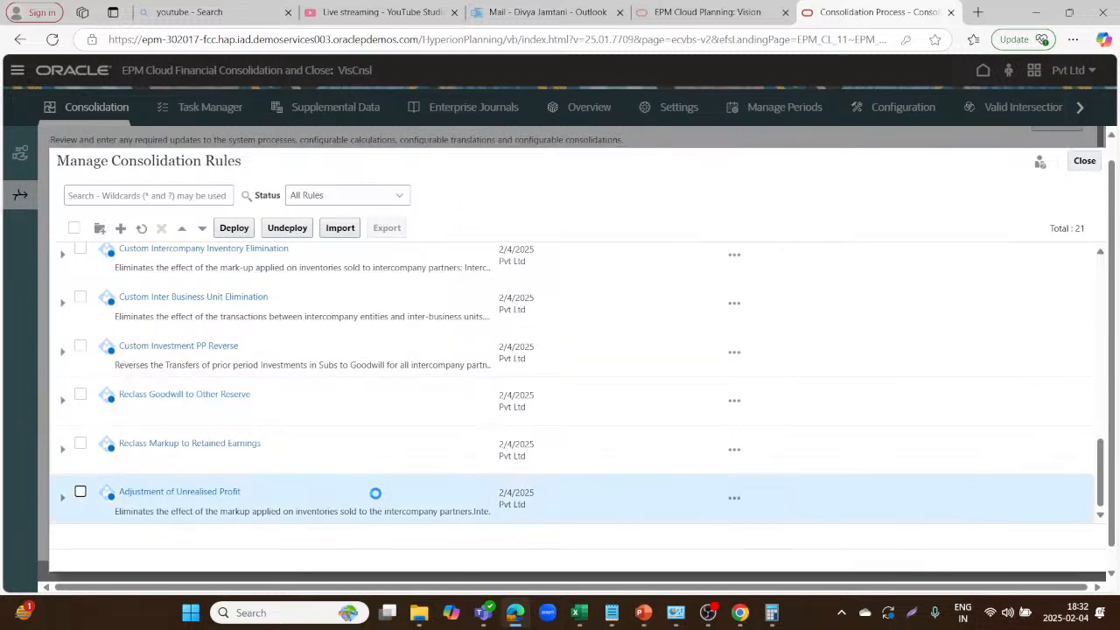
left_click(120, 227)
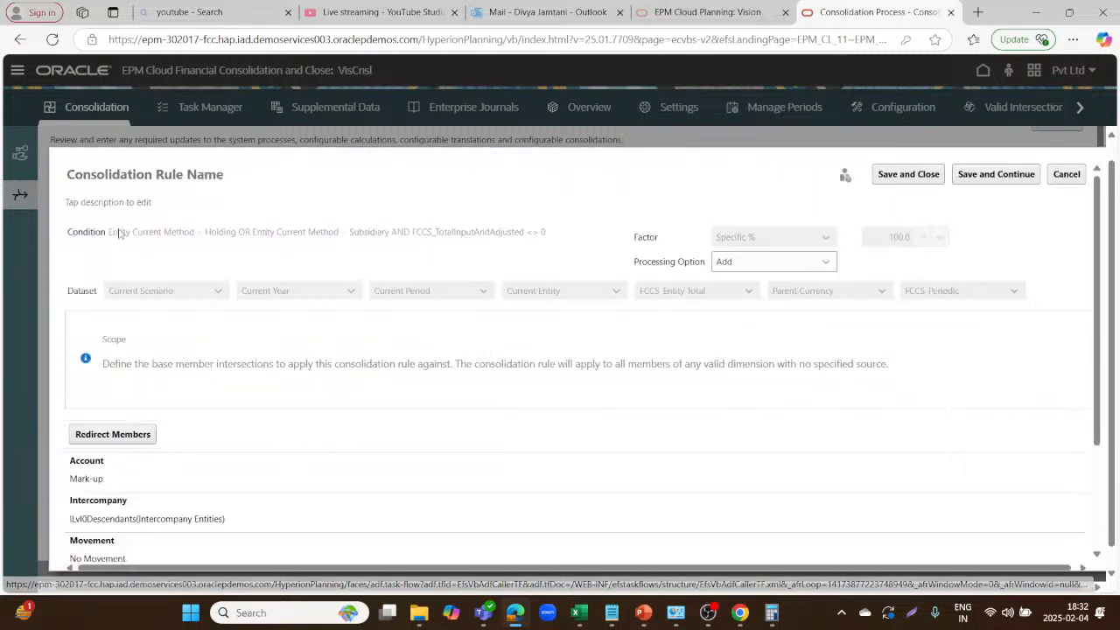
Check the markup adjustment entry for Cost of Sales and Inventory in the Excel workbook and return to the rule in the browser.
key("alt+Tab")
key("alt+Tab")
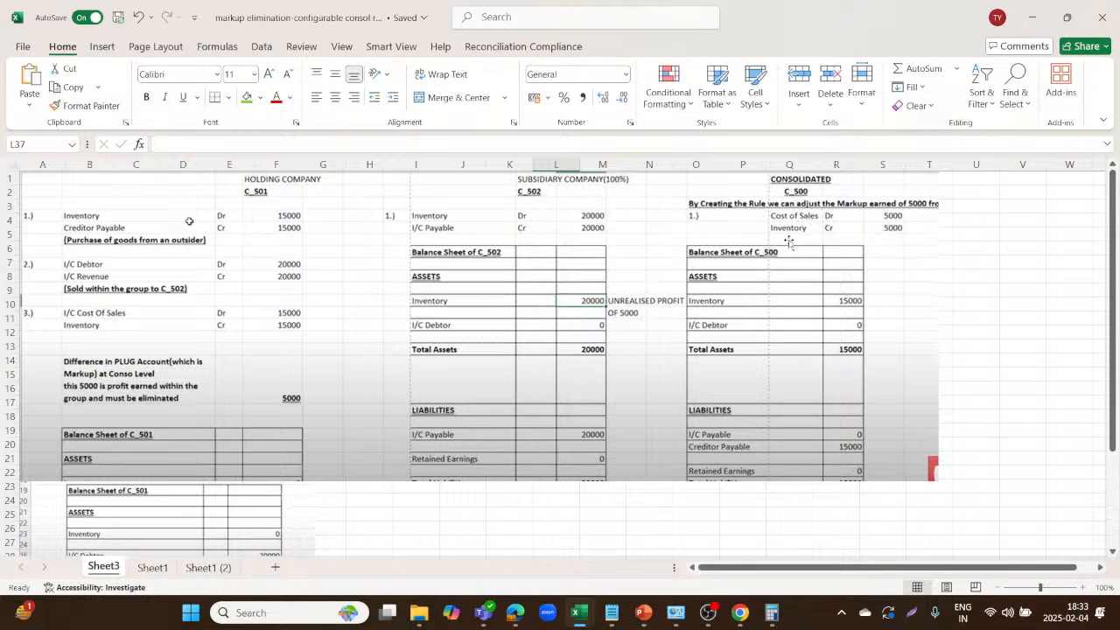
key("alt+Tab")
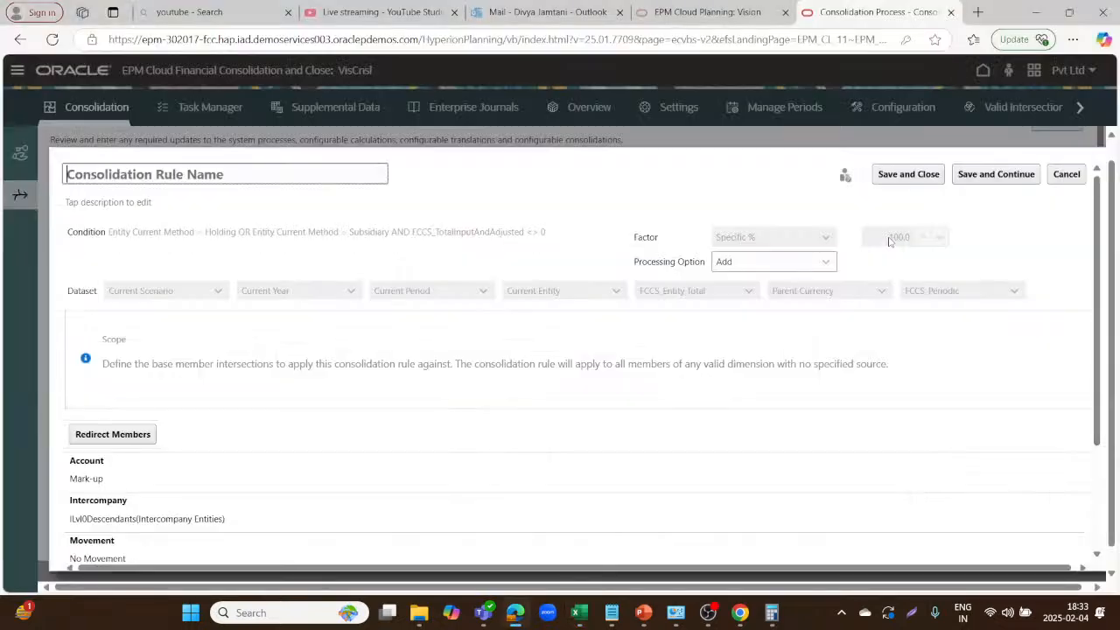
type("Inve")
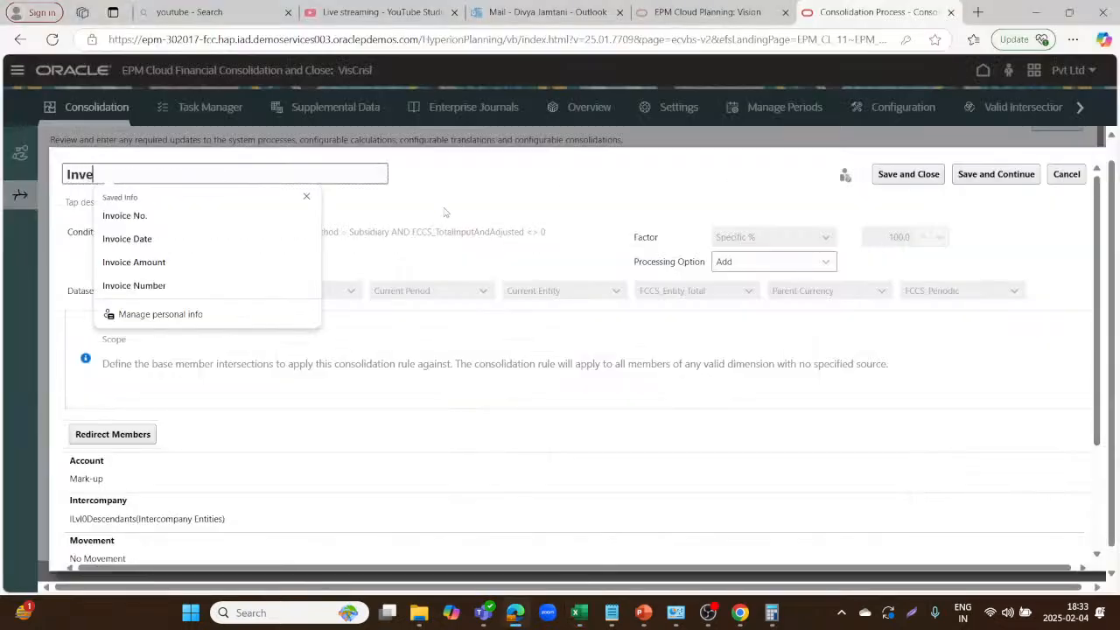
type("ntory")
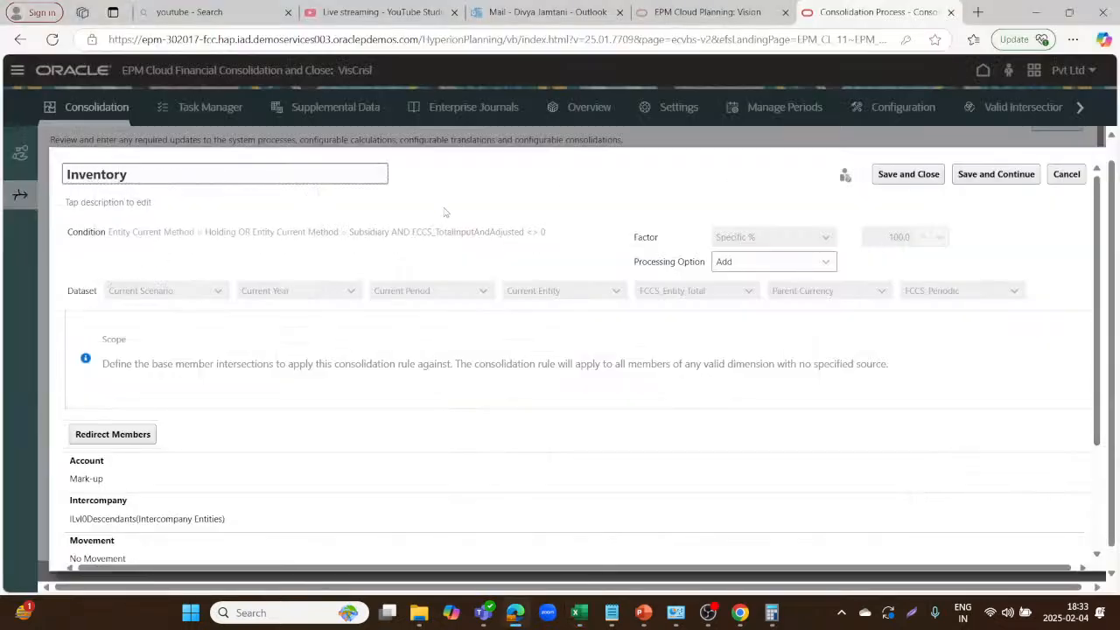
key("BackSpace")
key("BackSpace")
key("BackSpace")
key("BackSpace")
key("BackSpace")
key("BackSpace")
key("BackSpace")
key("BackSpace")
key("BackSpace")
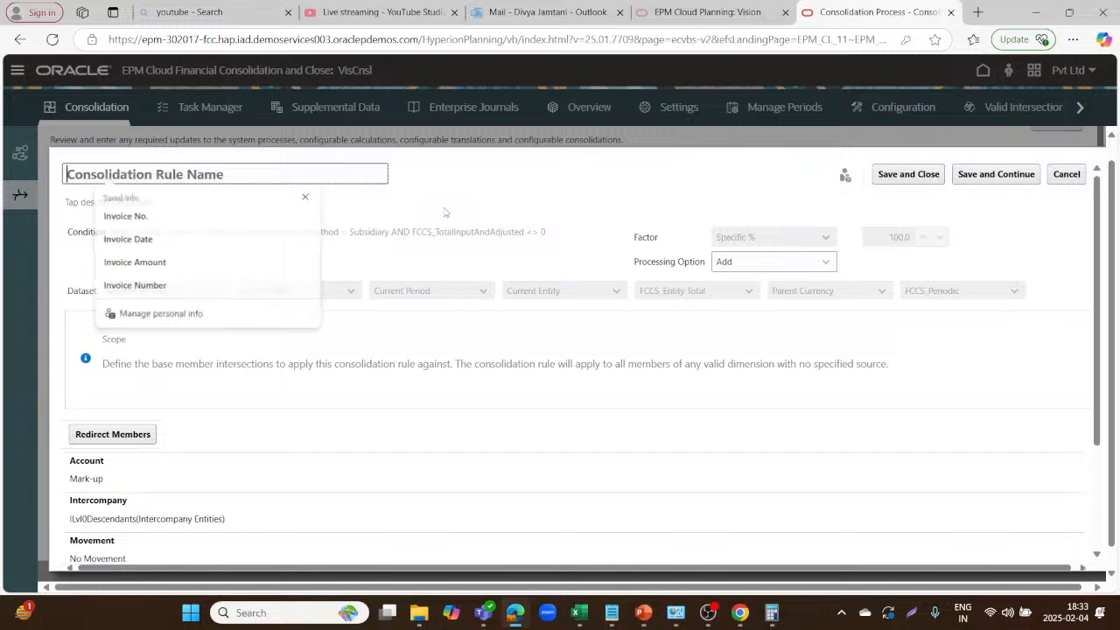
Name the new rule "Reduce Inventory with Markup earned".
type("Reduce ")
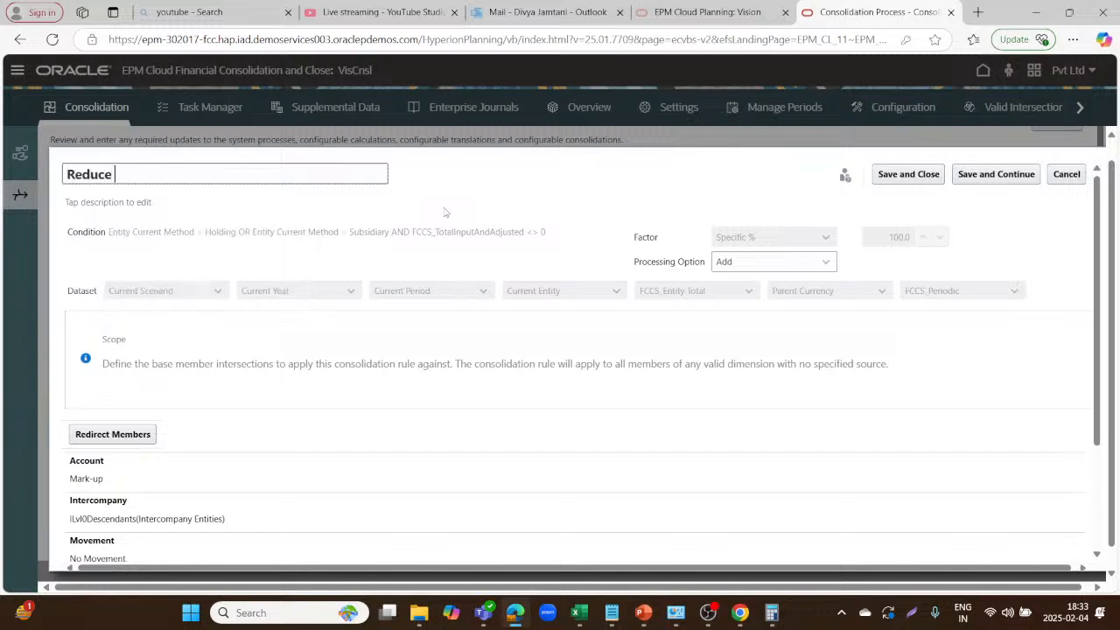
type("Inventory with ")
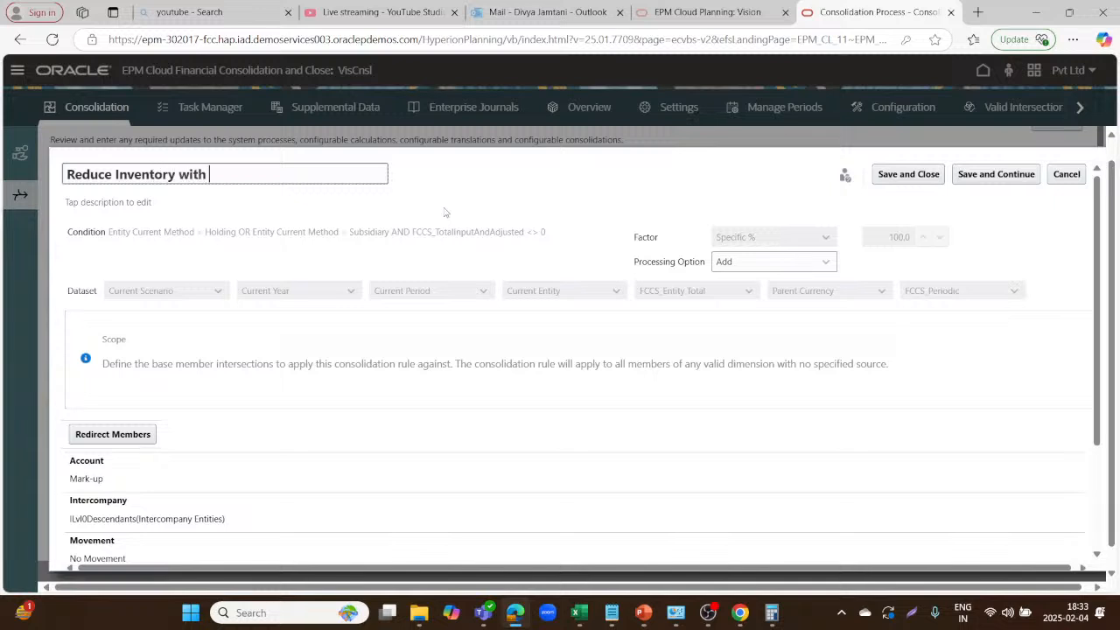
type("Markup earned")
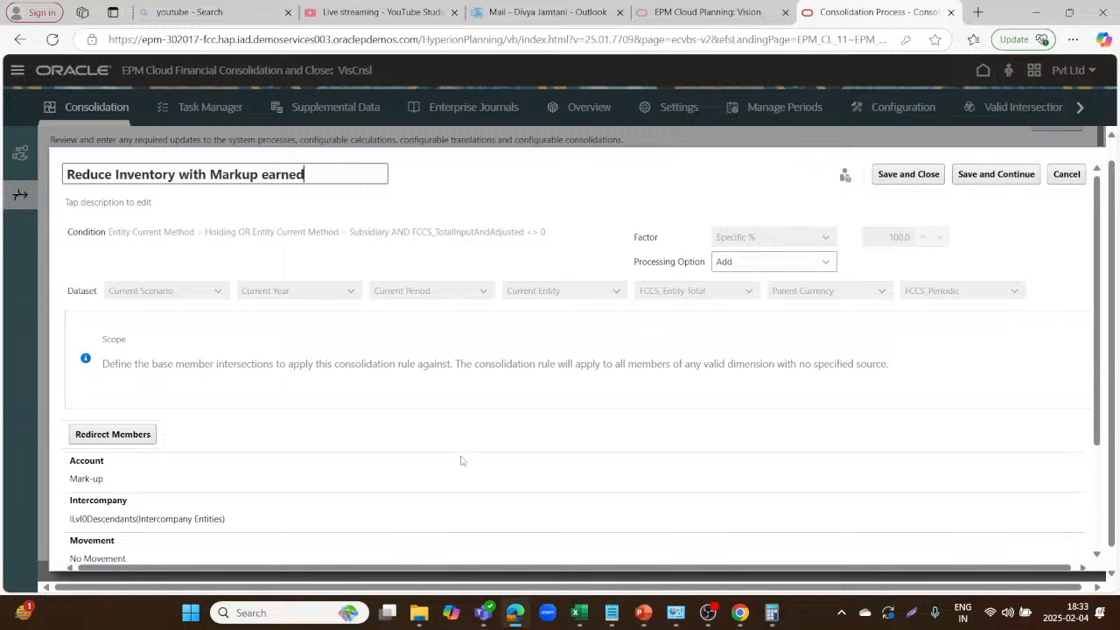
Turn on member redirection for the rule and review the source and target members of each dimension.
scroll(325, 442, "down", 3)
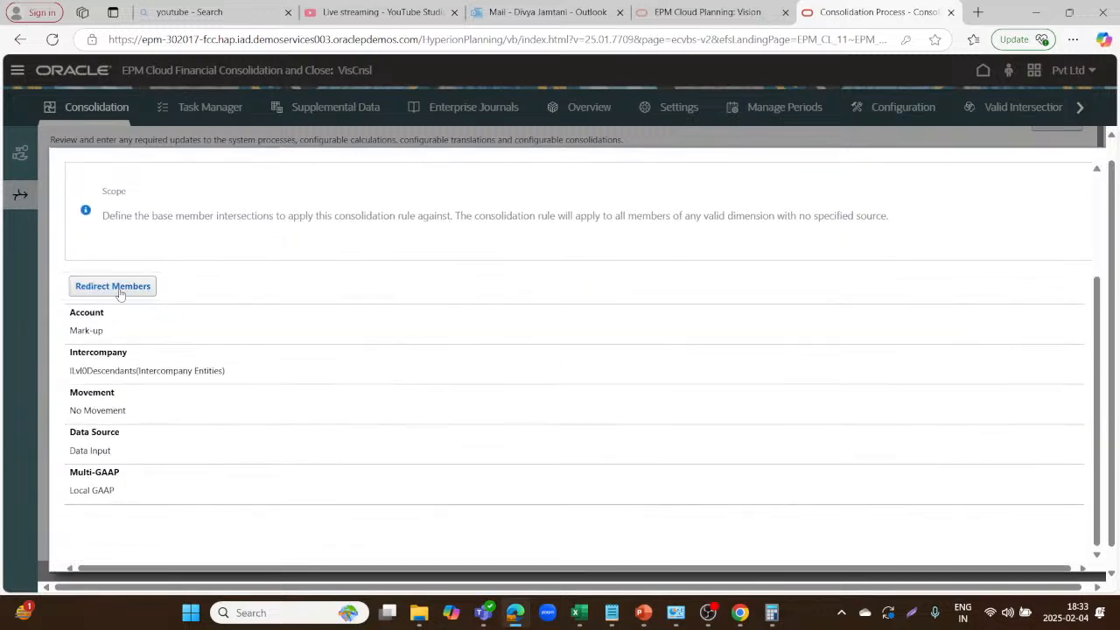
scroll(120, 293, "up", 3)
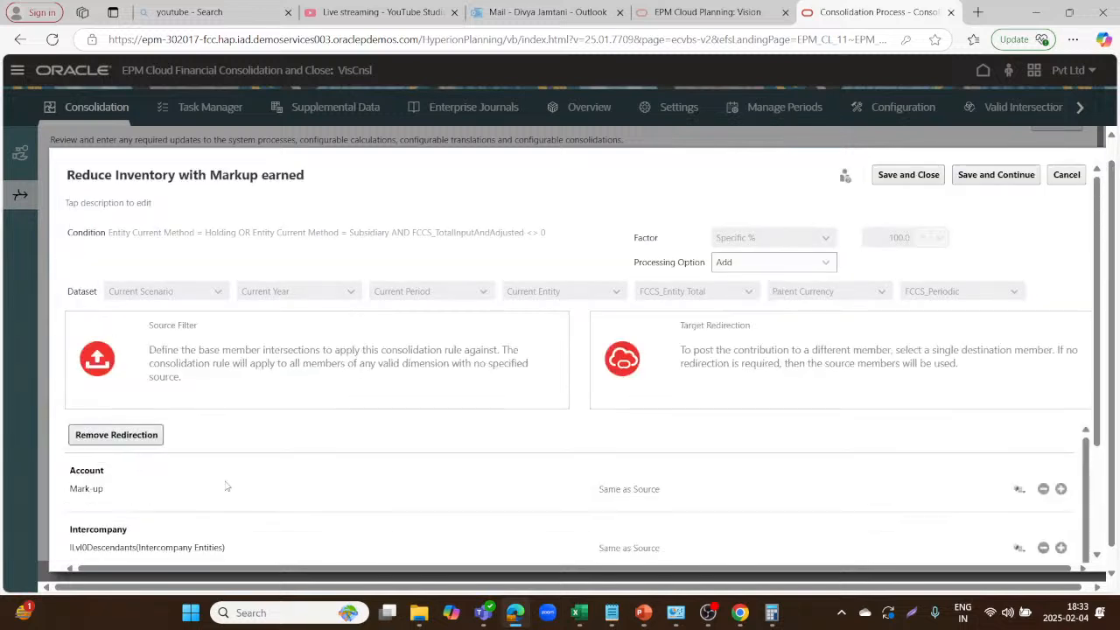
scroll(226, 486, "down", 1)
scroll(393, 442, "down", 3)
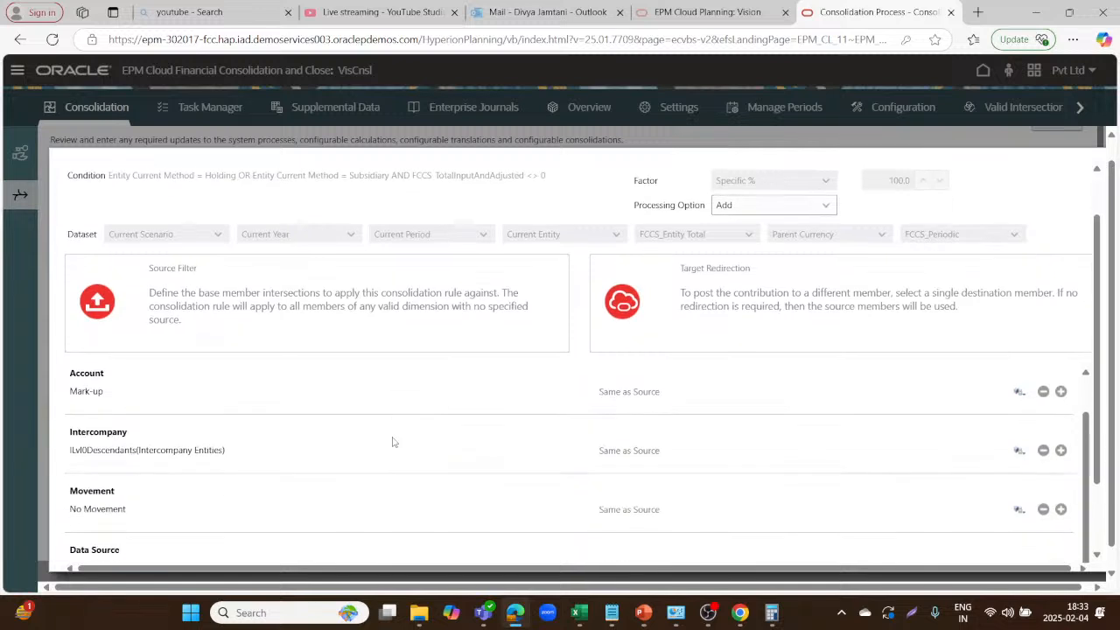
scroll(393, 442, "down", 1)
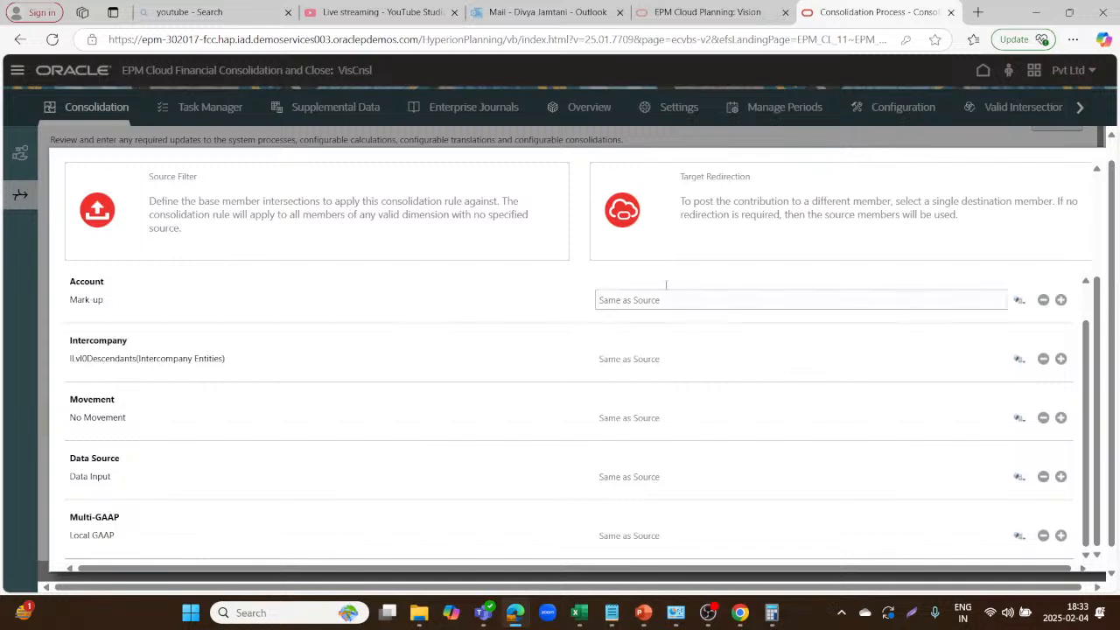
Search the accounts for I/C Inventory and select it as the Account target that Mark-up is redirected to.
left_click(1018, 301)
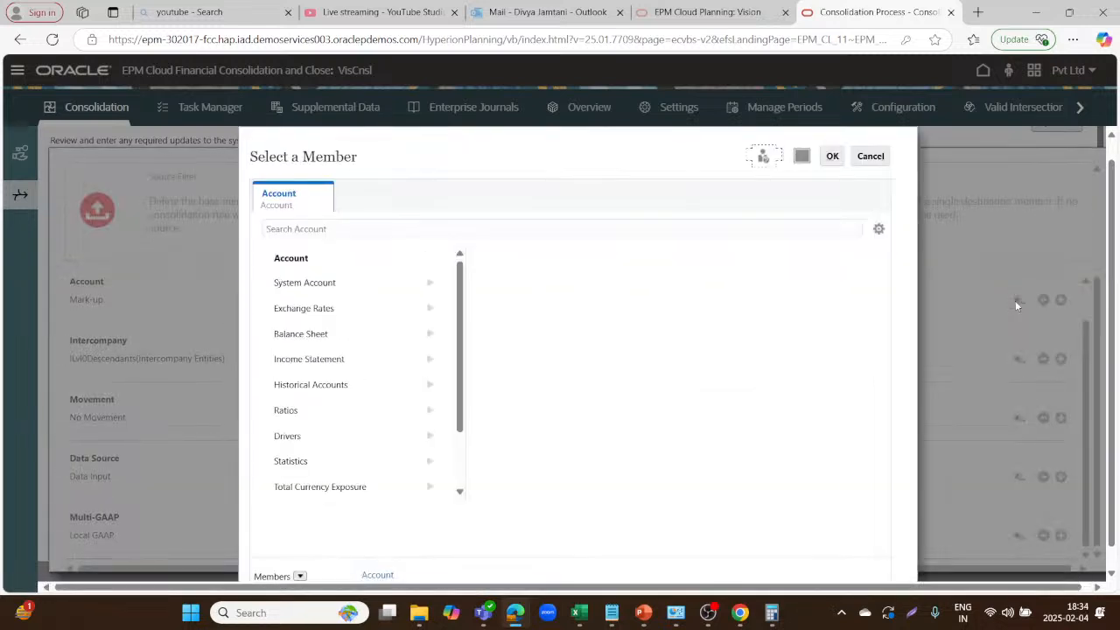
left_click(626, 227)
type("IC In")
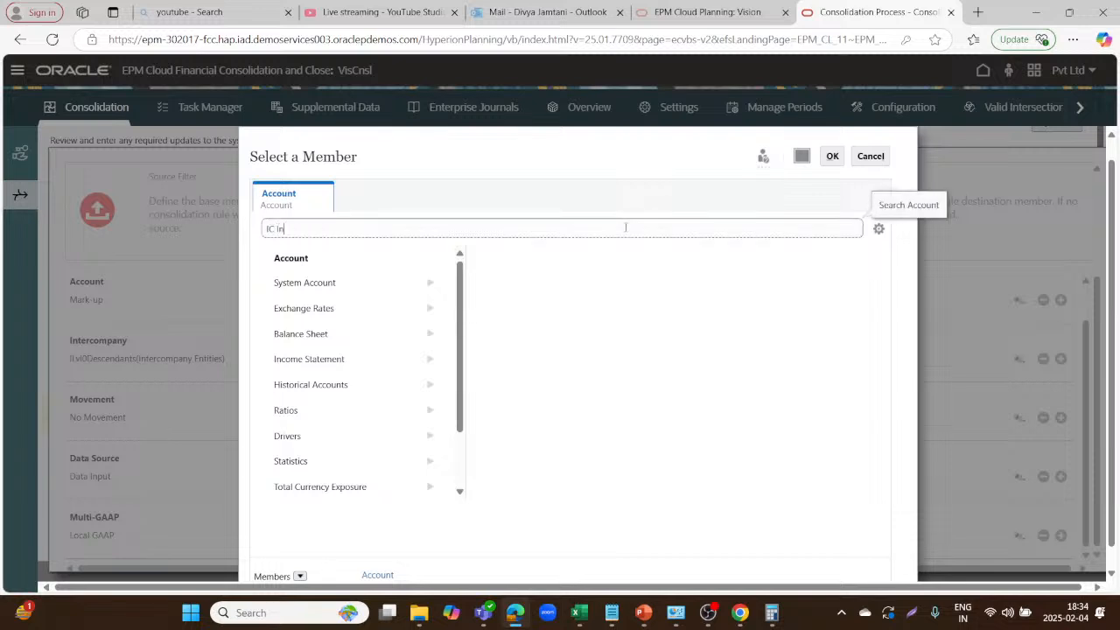
type("ventory")
key("Return")
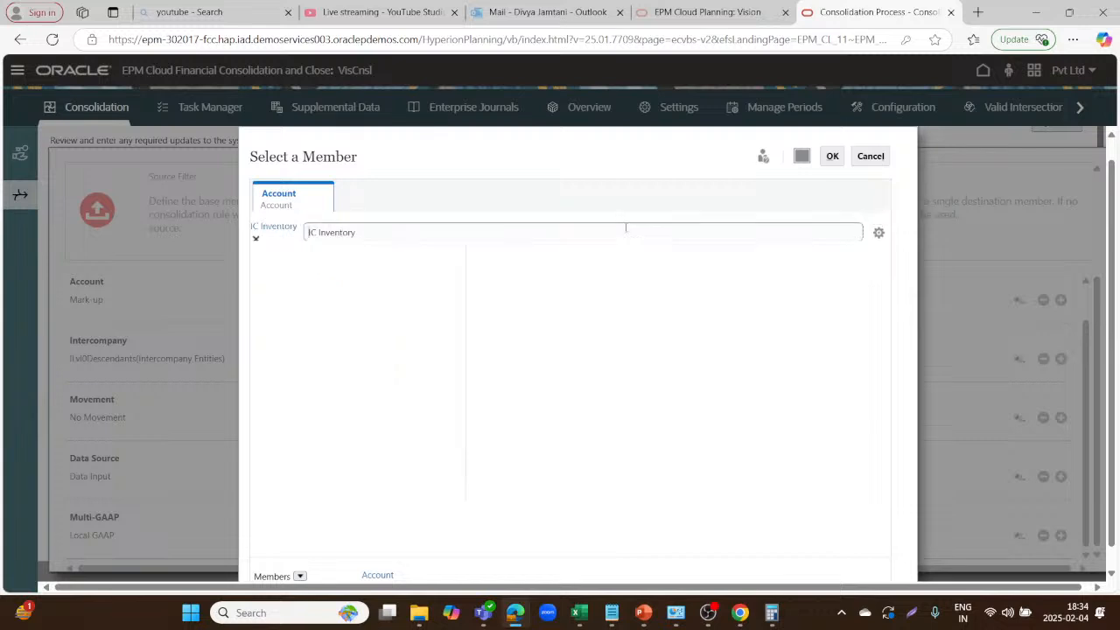
left_click(645, 271)
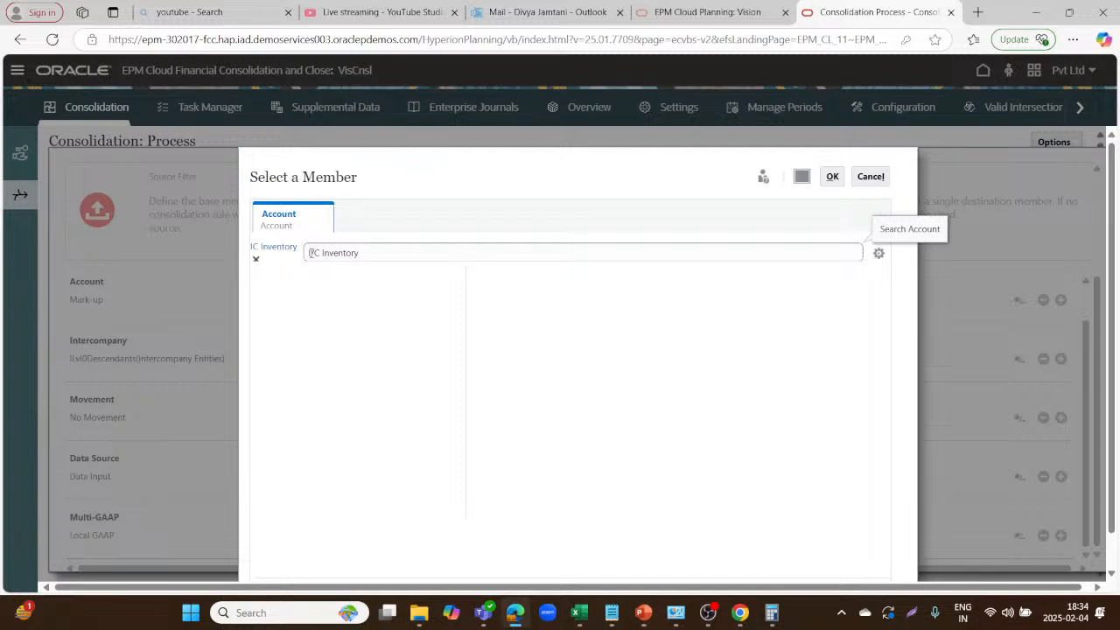
type("/")
key("Return")
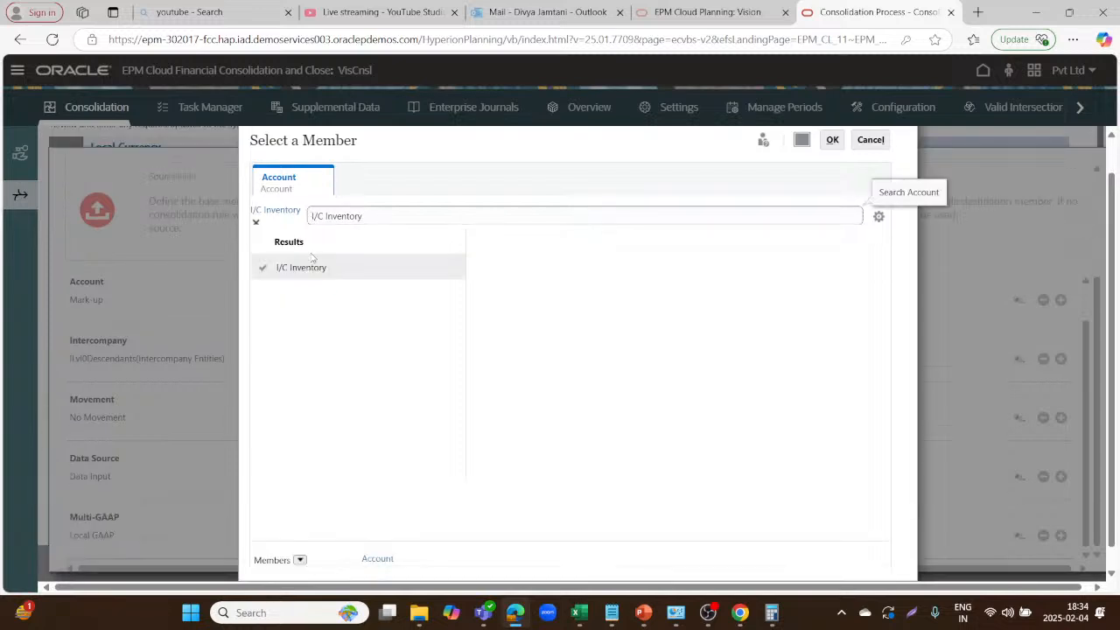
left_click(289, 264)
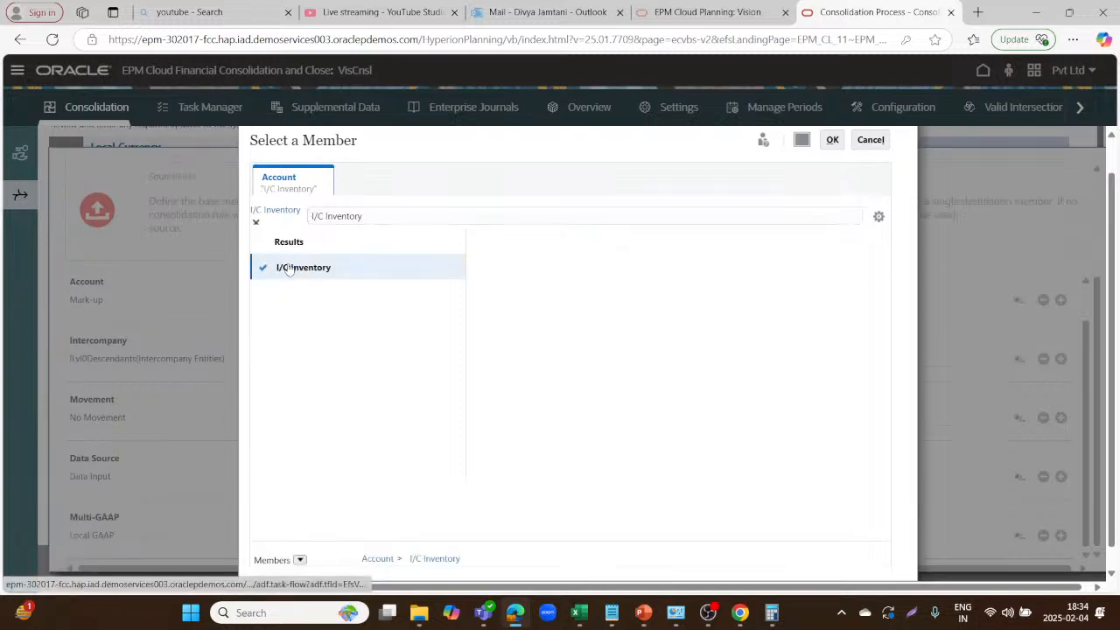
Confirm I/C Inventory as the Account target redirection of the Reduce Inventory with Markup earned rule.
scroll(745, 290, "up", 1)
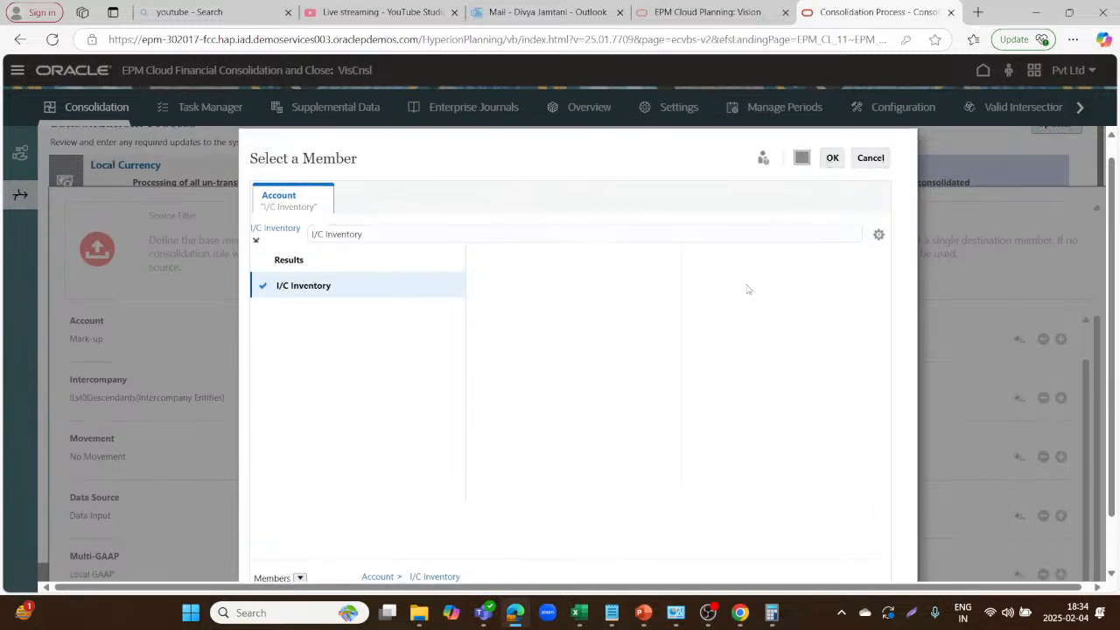
left_click(833, 158)
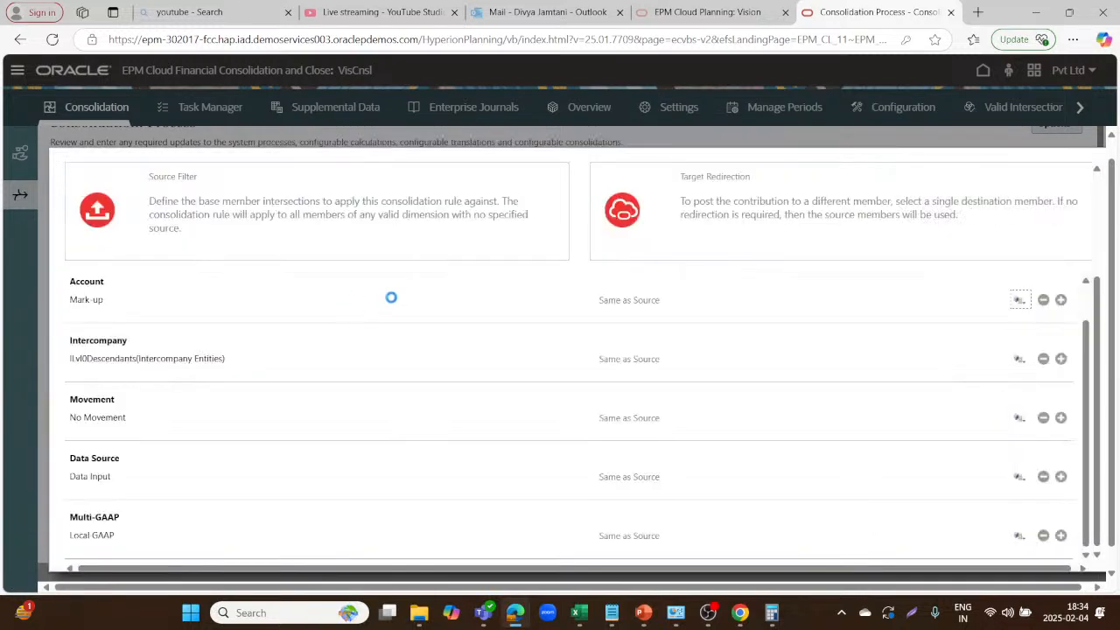
left_click(701, 356)
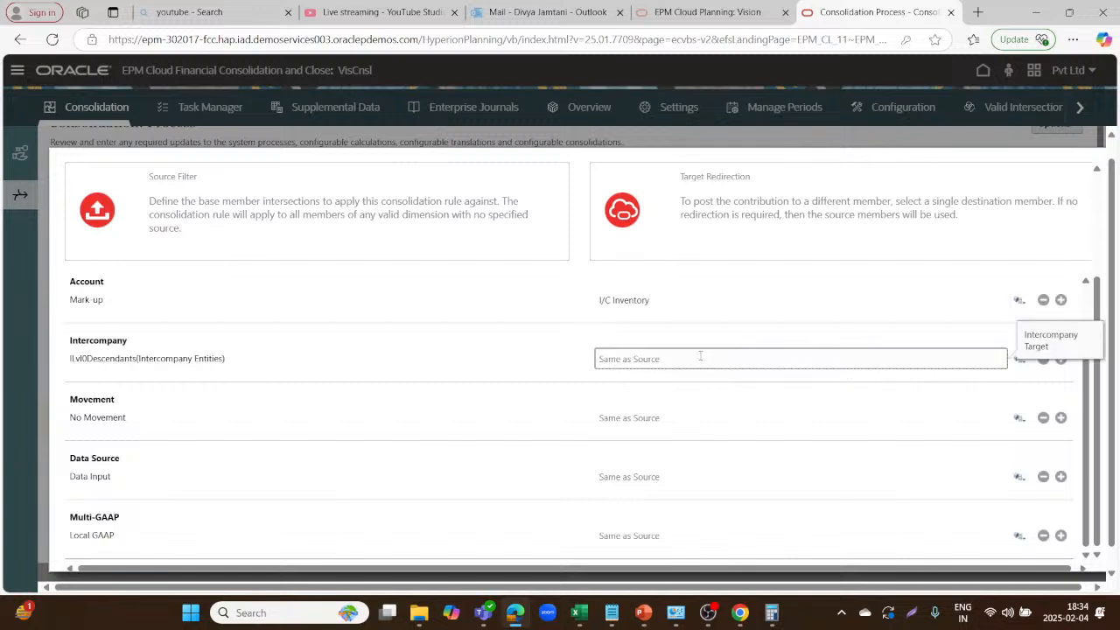
Set the Movement target redirection to Changes in Inventories, found under Movements Operating and Changes in Net Assets.
left_click(683, 420)
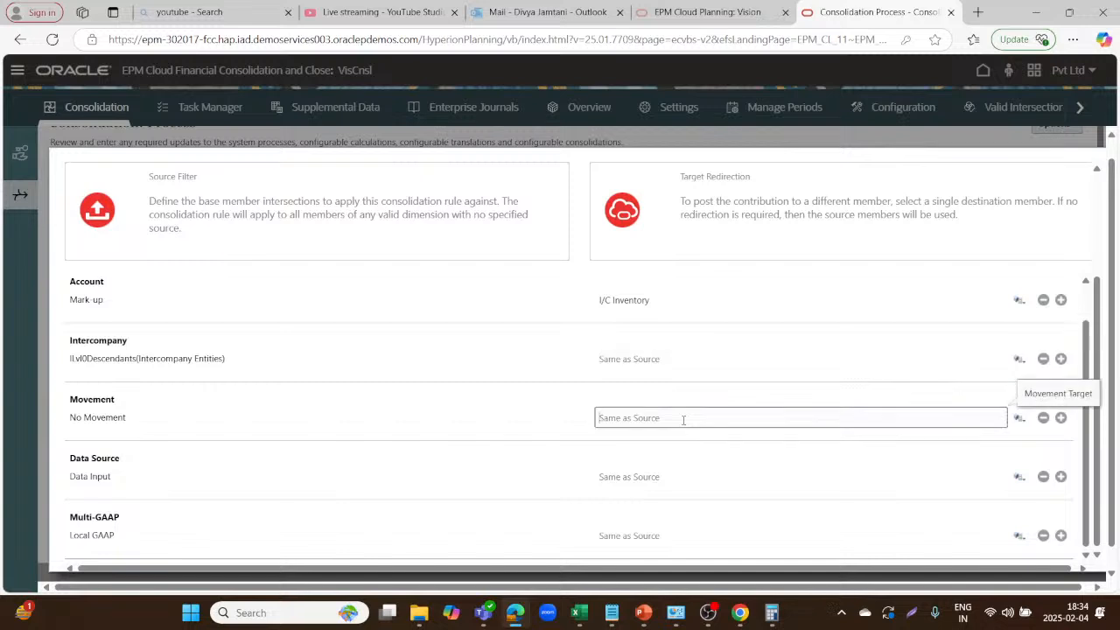
left_click(1019, 420)
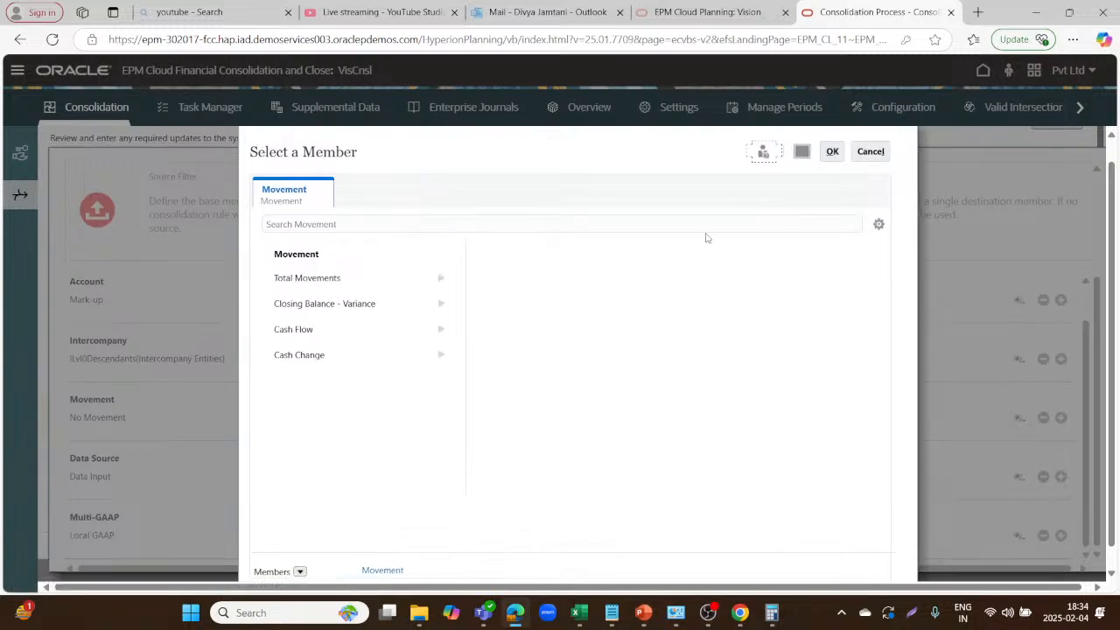
left_click(442, 280)
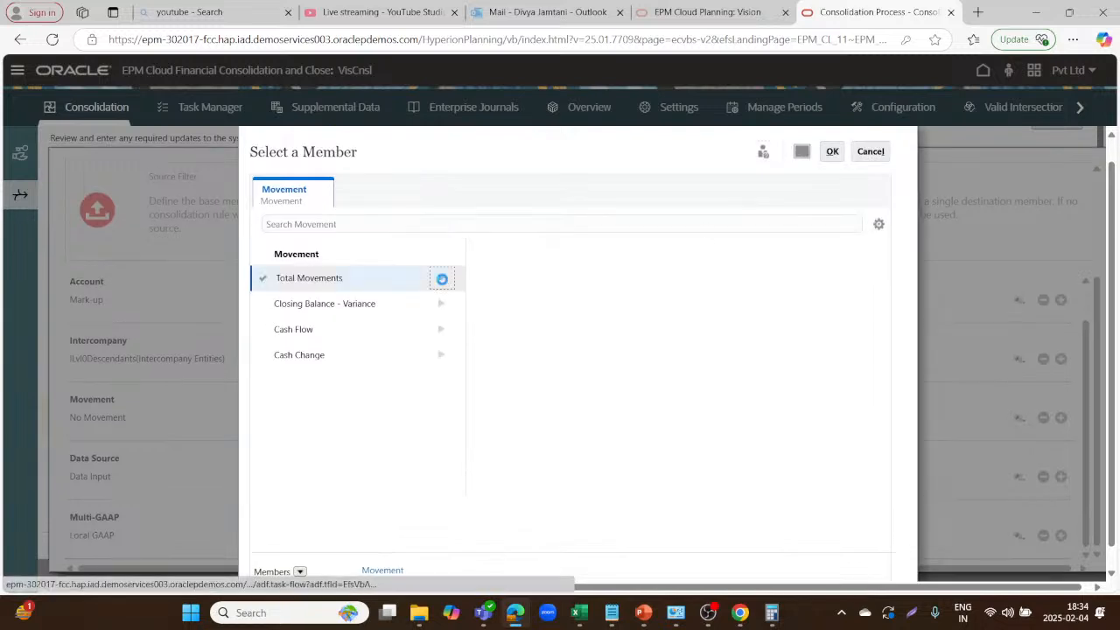
left_click(656, 282)
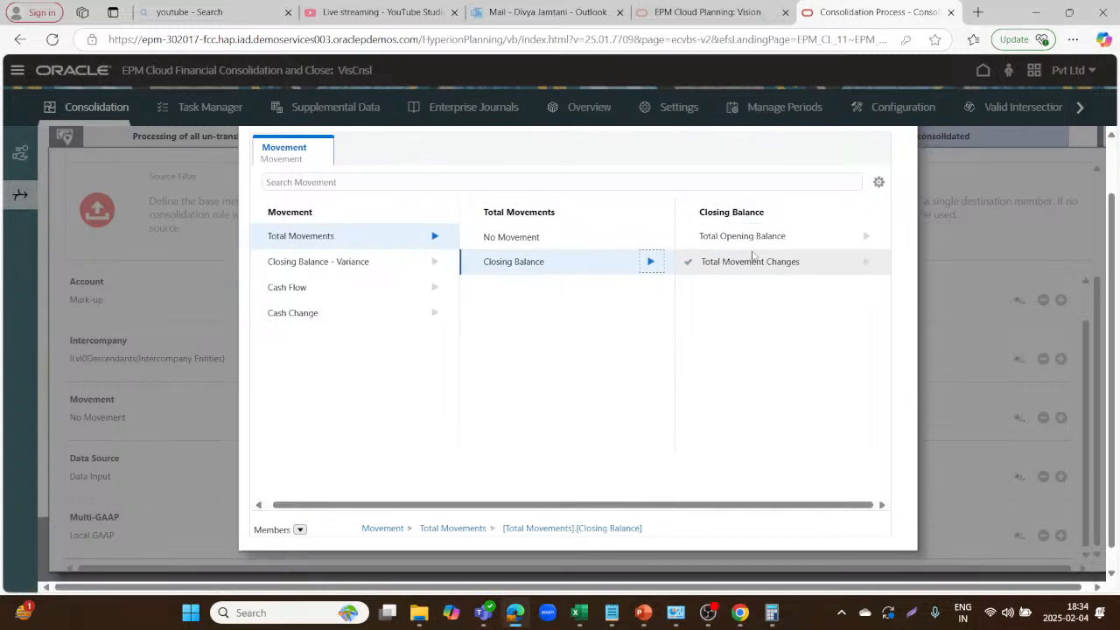
left_click(862, 263)
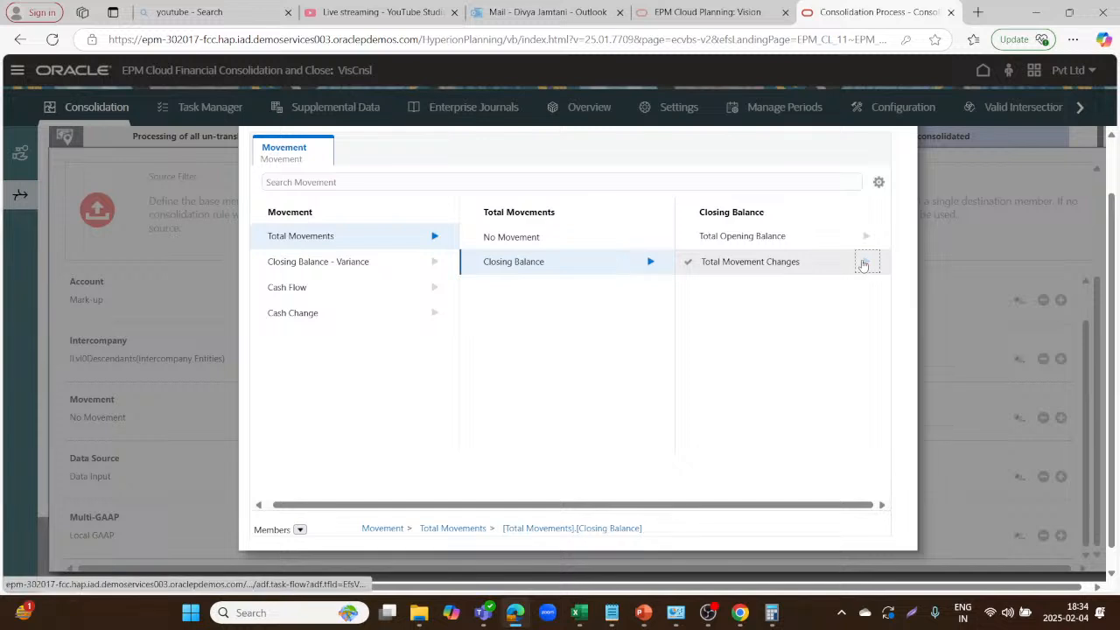
left_click(868, 217)
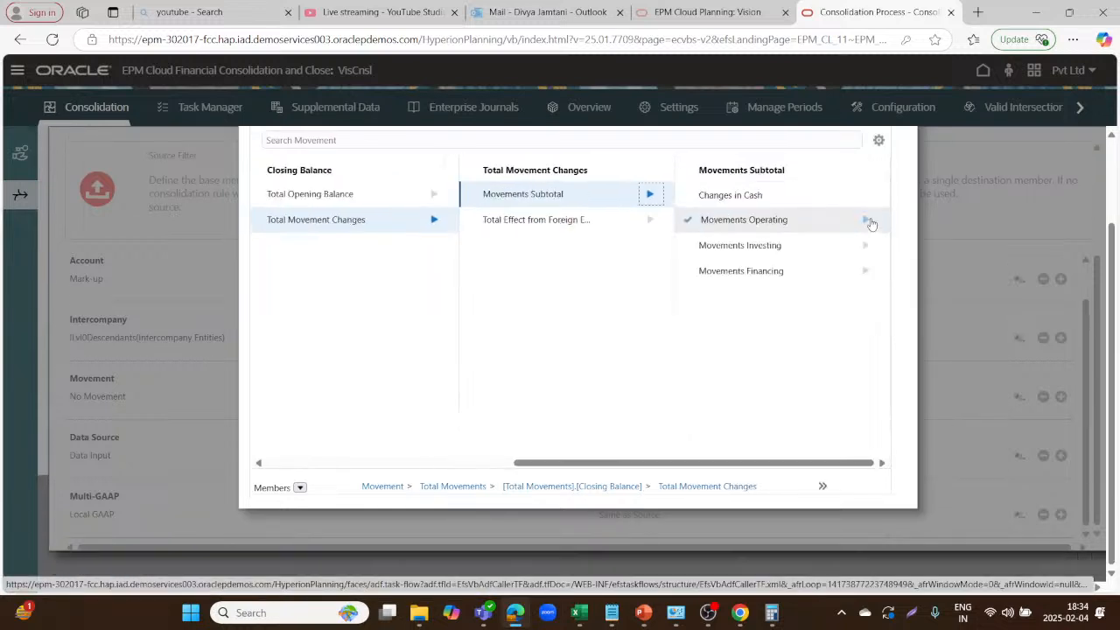
left_click(866, 218)
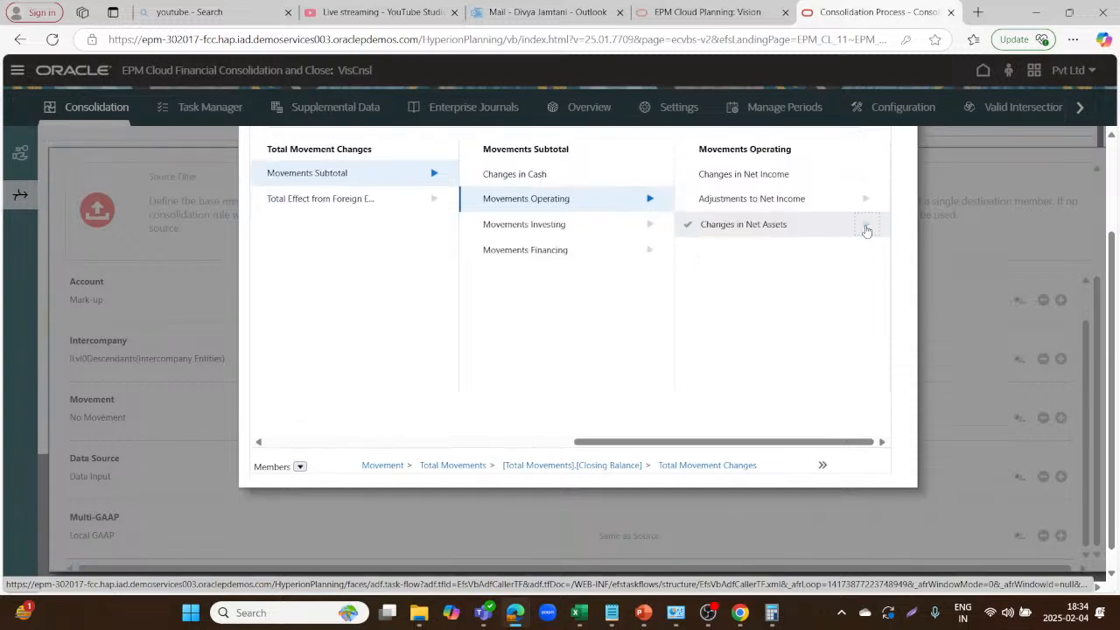
left_click(865, 224)
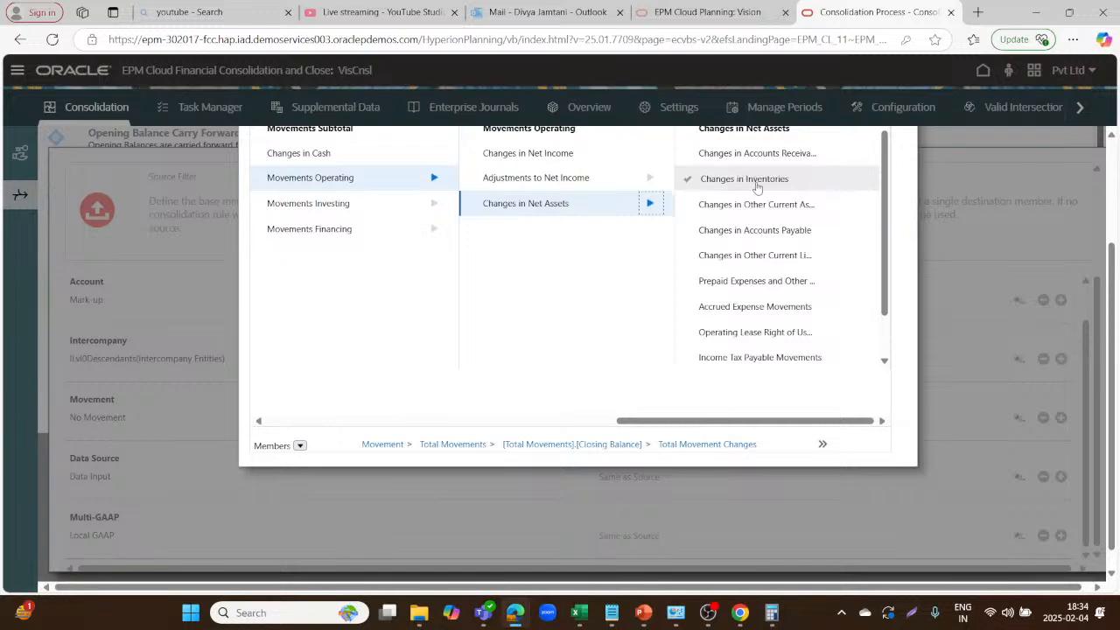
left_click(754, 180)
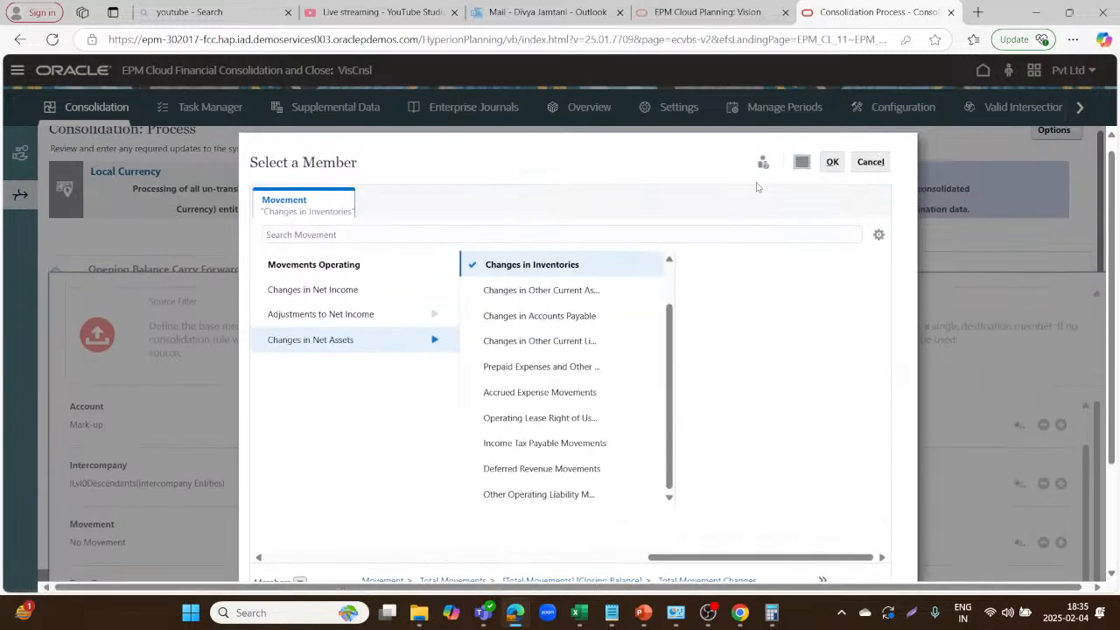
left_click(832, 175)
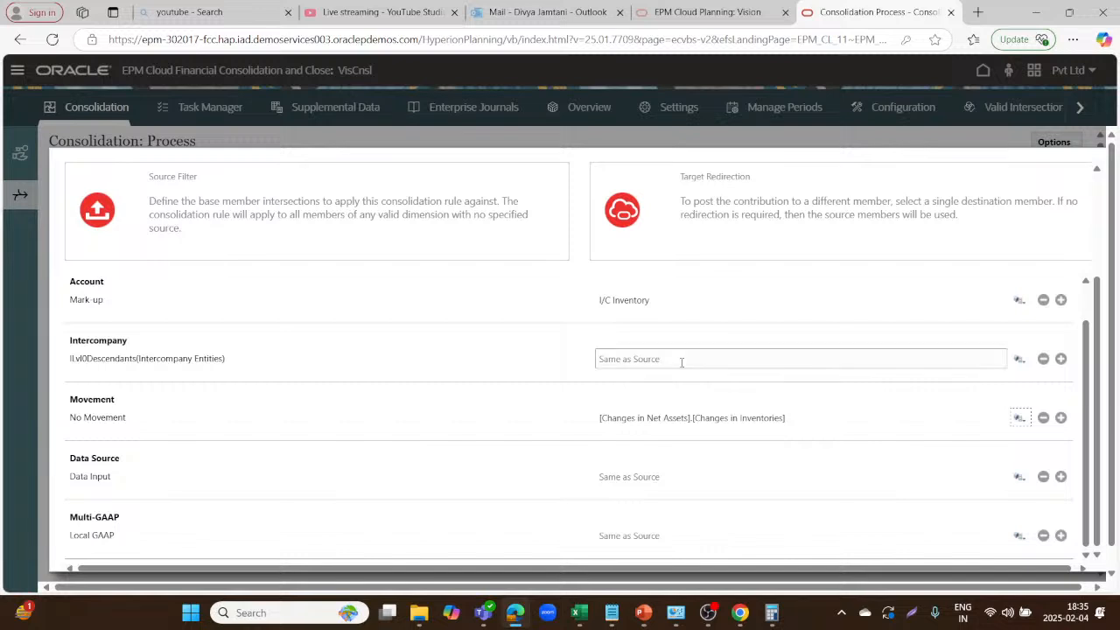
Set the Data Source target redirection to the Intercompany Eliminations member.
left_click(1020, 477)
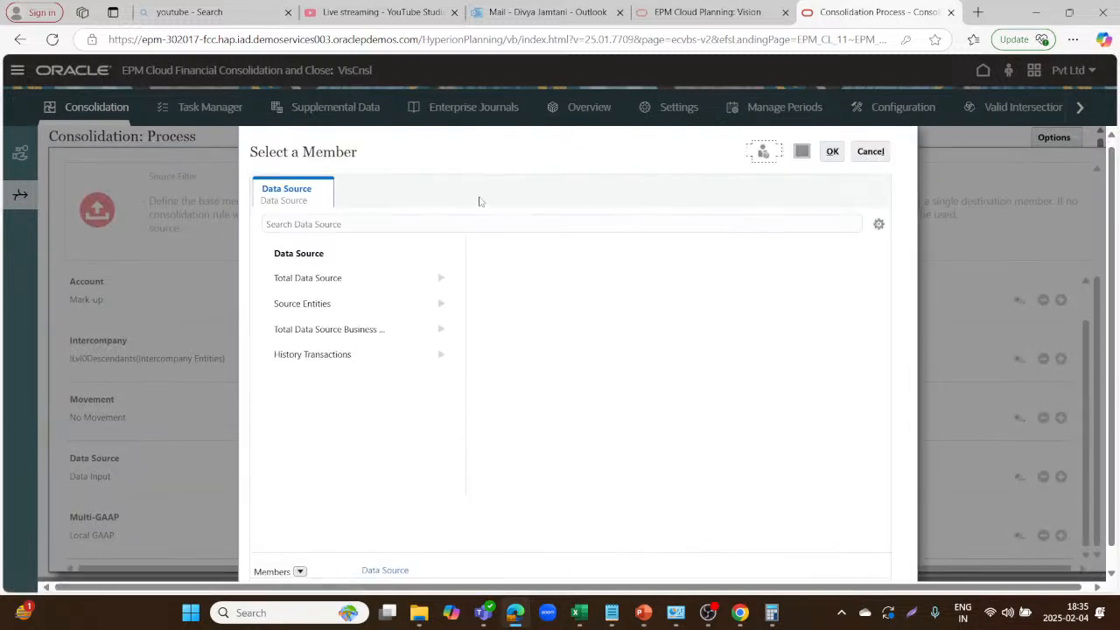
left_click(469, 222)
type("Int")
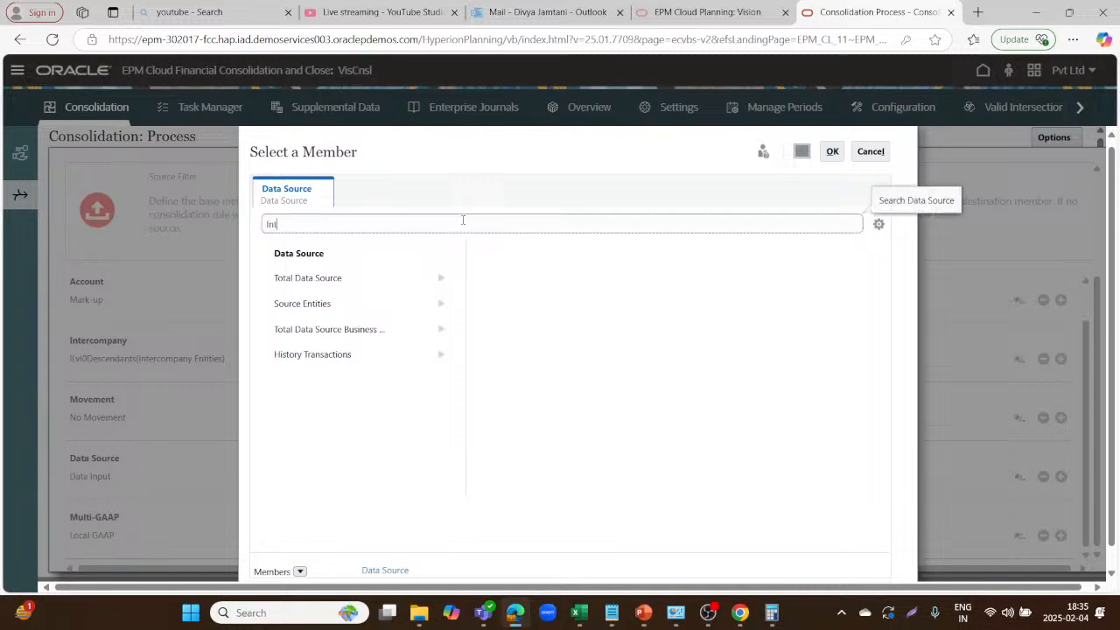
type("ercompany eli")
key("Return")
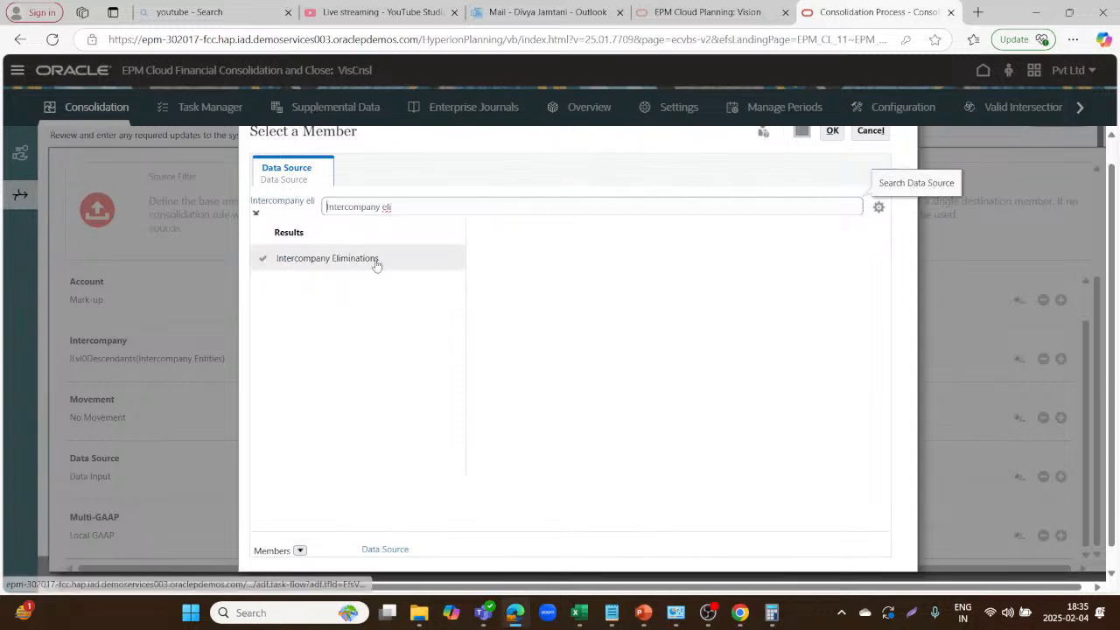
left_click(377, 265)
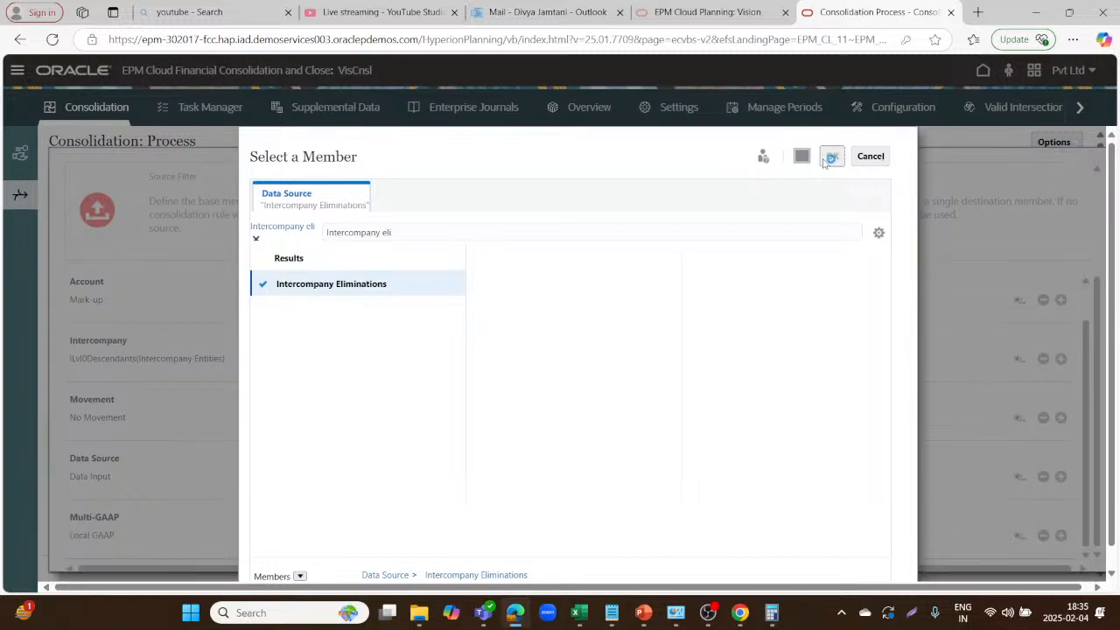
left_click(830, 157)
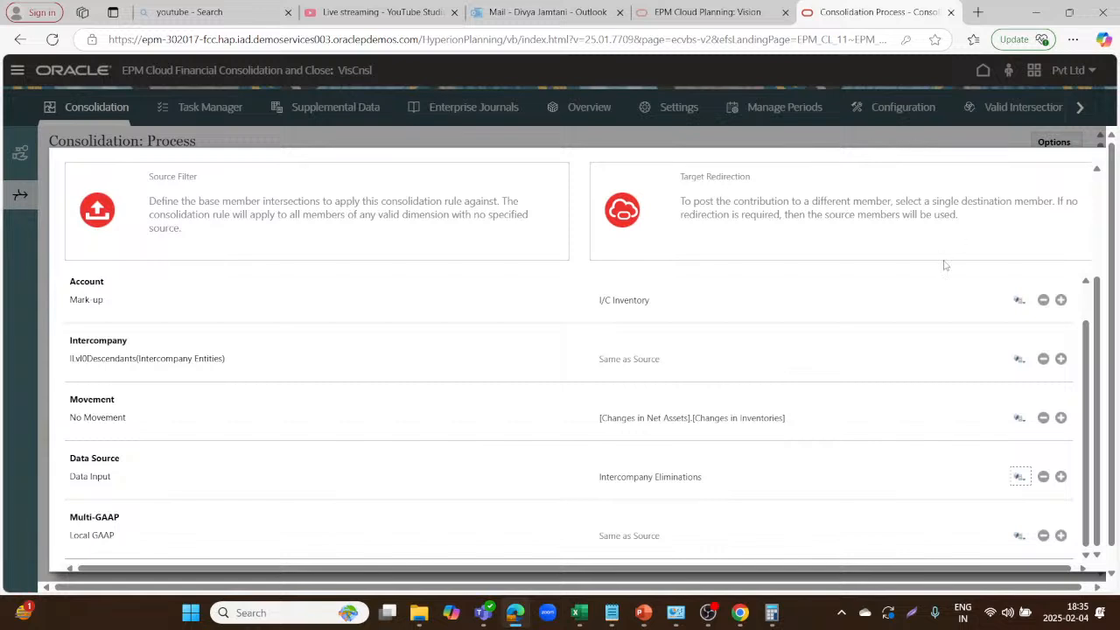
Save and close the Reduce Inventory with Markup earned rule and expand the Adjustment of Unrealised Profit ruleset.
scroll(945, 266, "up", 3)
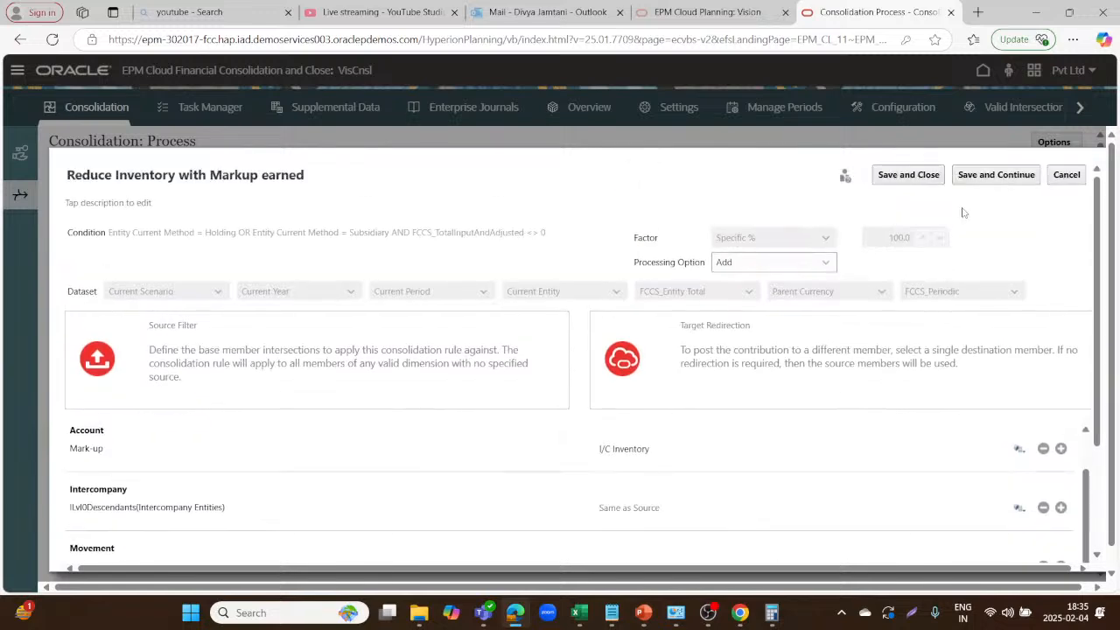
left_click(919, 175)
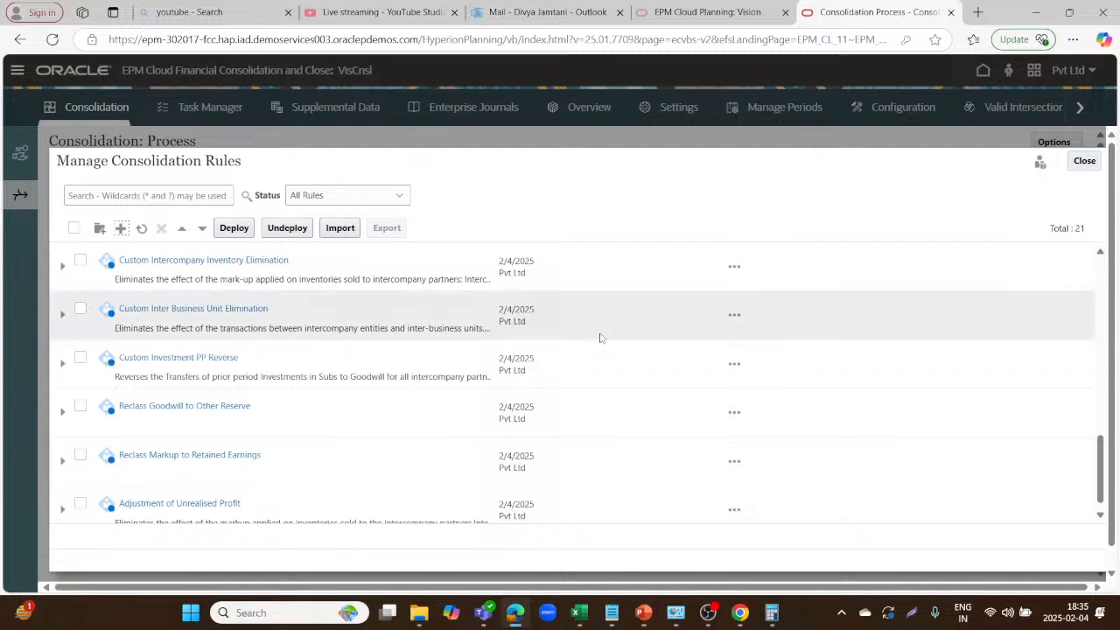
scroll(200, 505, "down", 1)
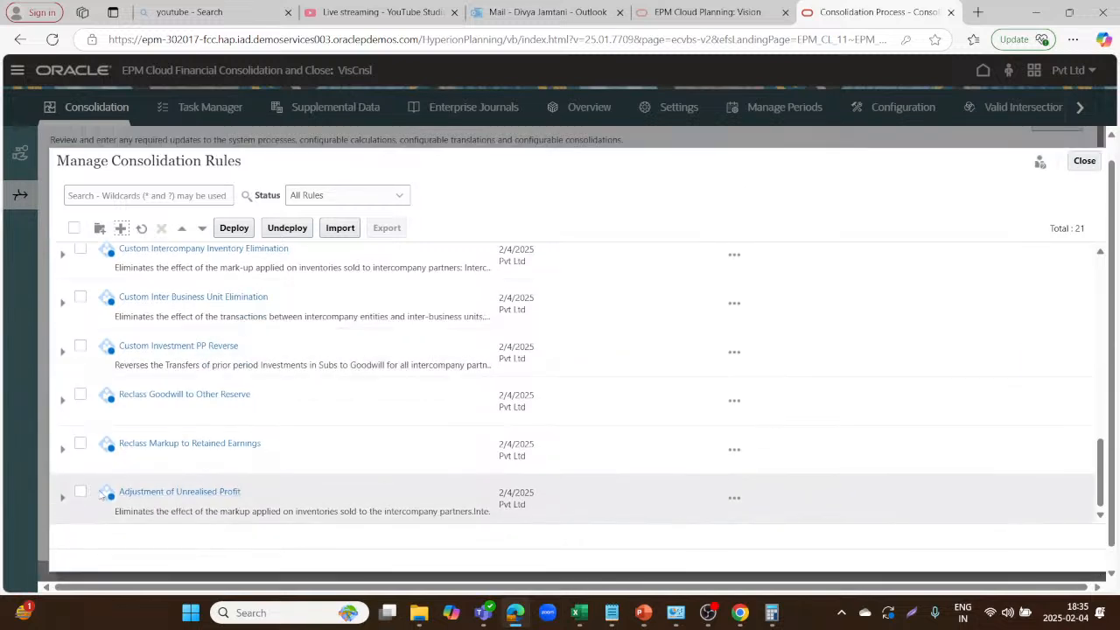
left_click(63, 497)
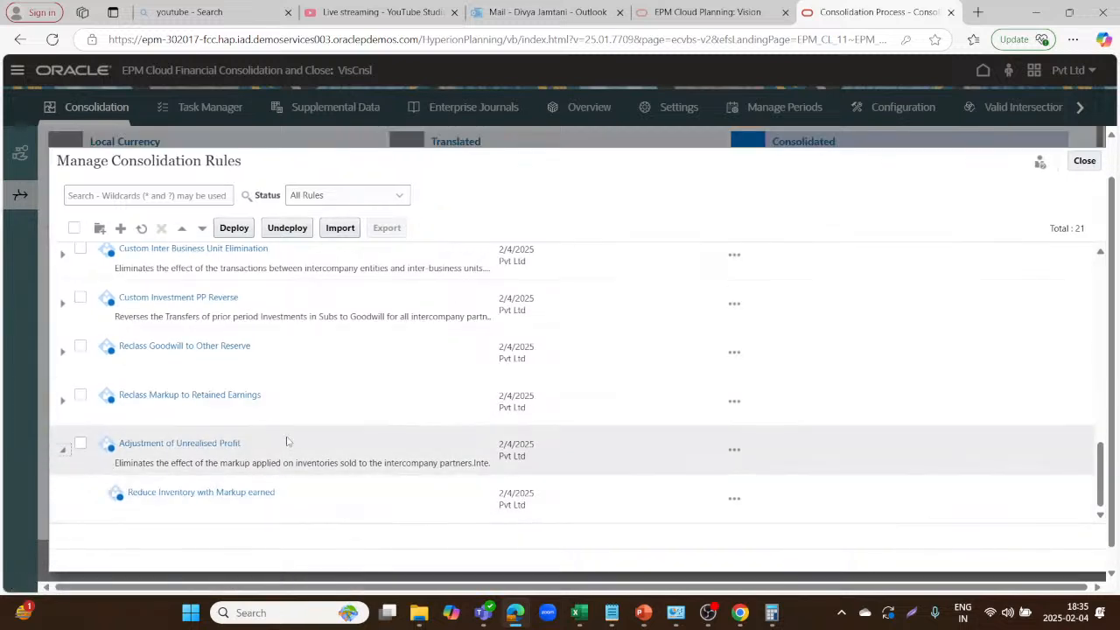
Add a consolidation rule to the Adjustment of Unrealised Profit ruleset and name it Cost of Sales-Increased with Markup.
left_click(286, 444)
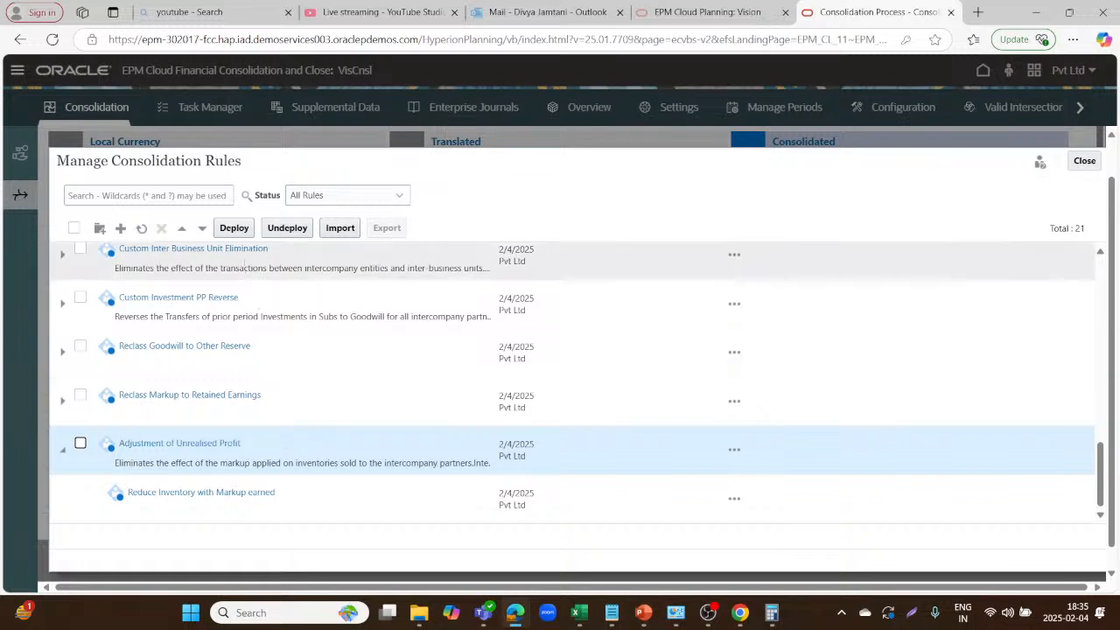
left_click(122, 228)
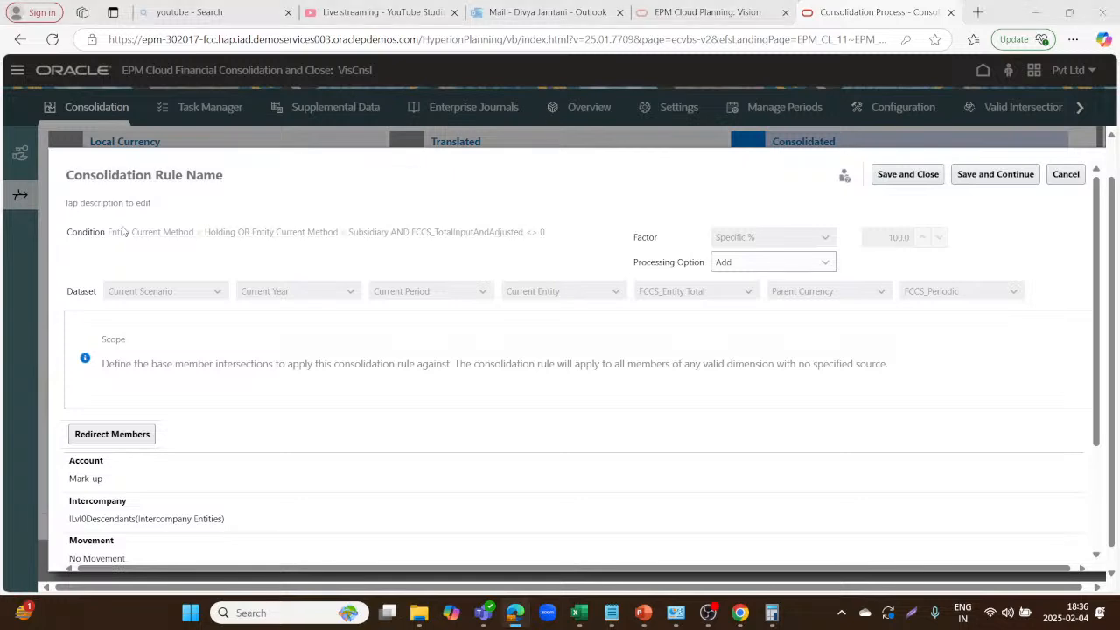
key("alt+Tab")
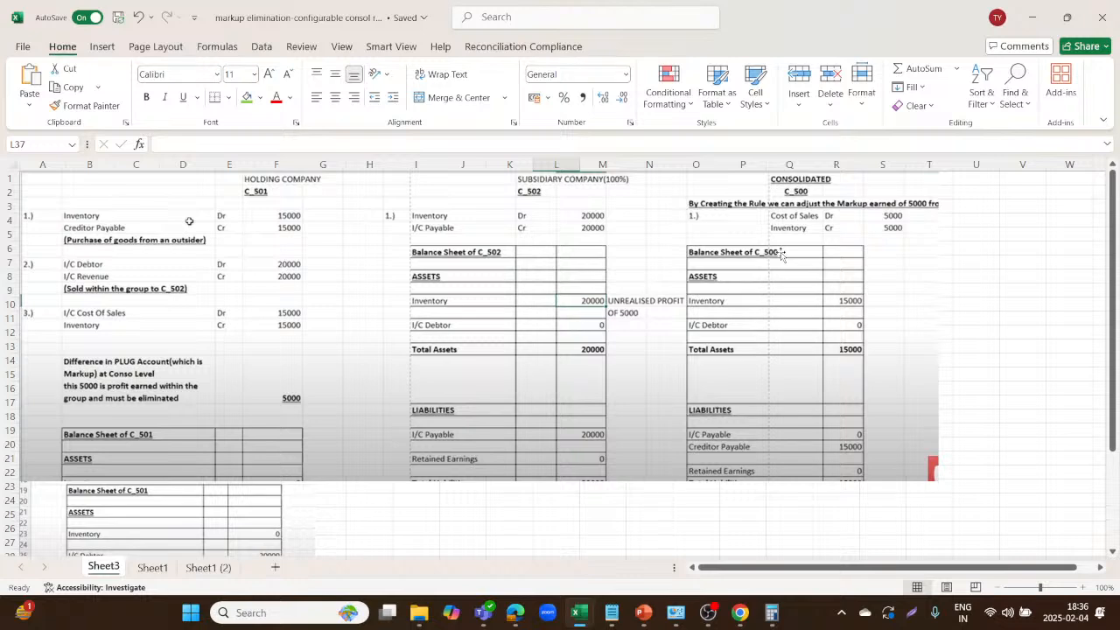
key("alt+Tab")
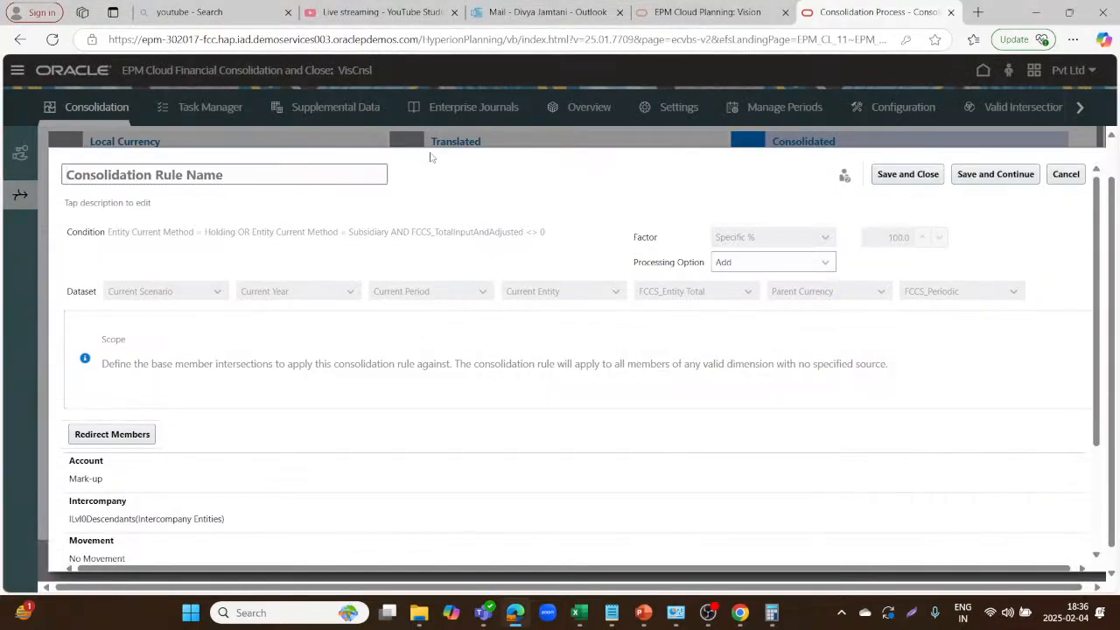
type("Cost o")
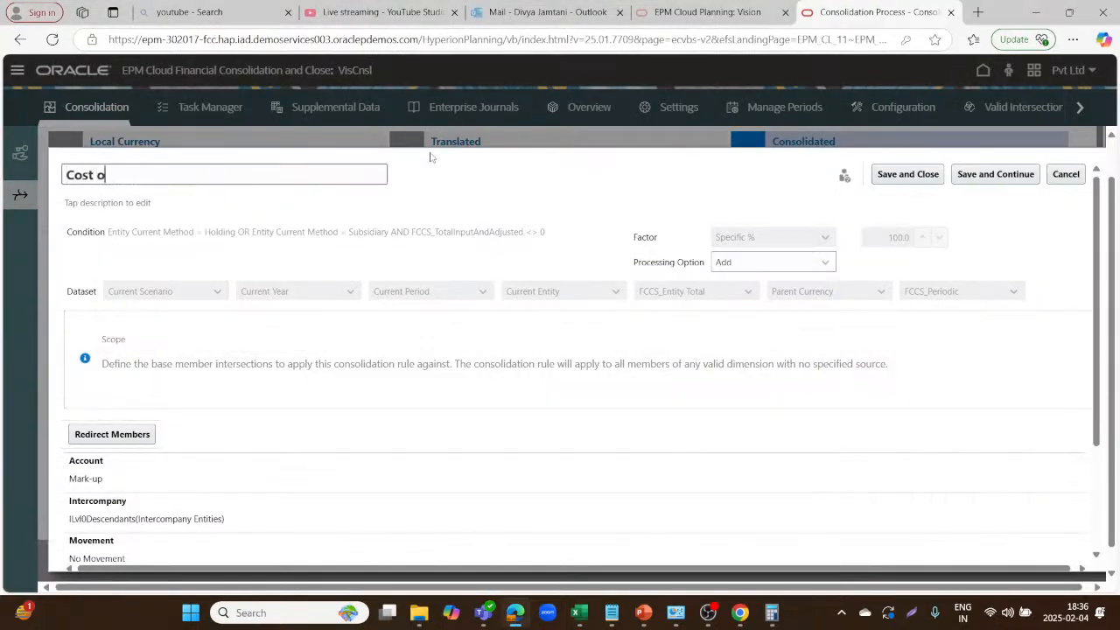
type("f Sales-Increase")
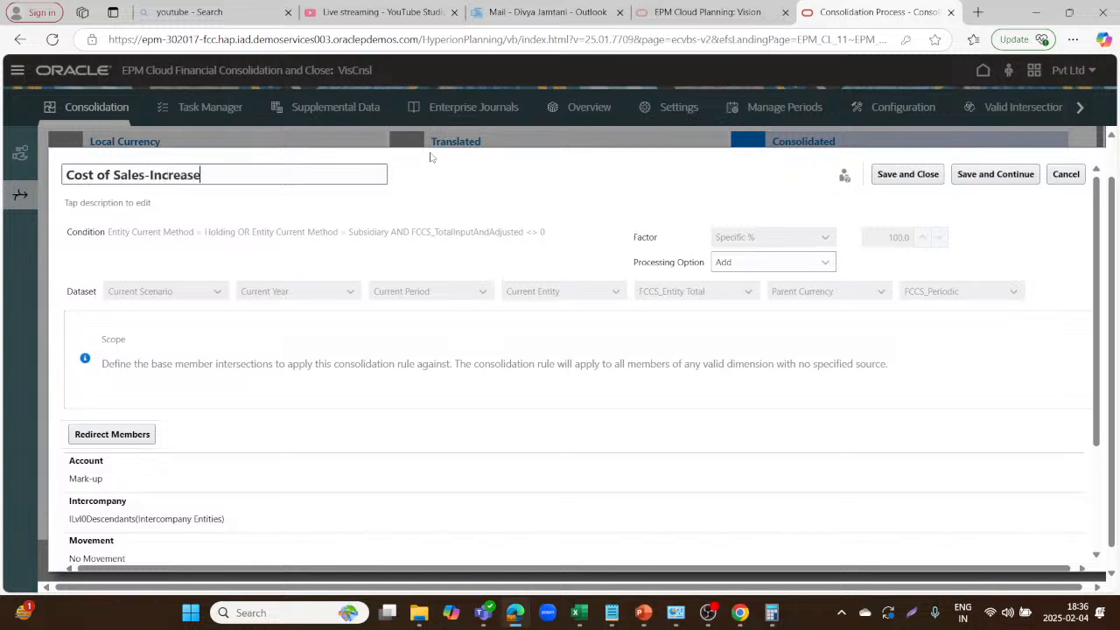
type("d with Markup")
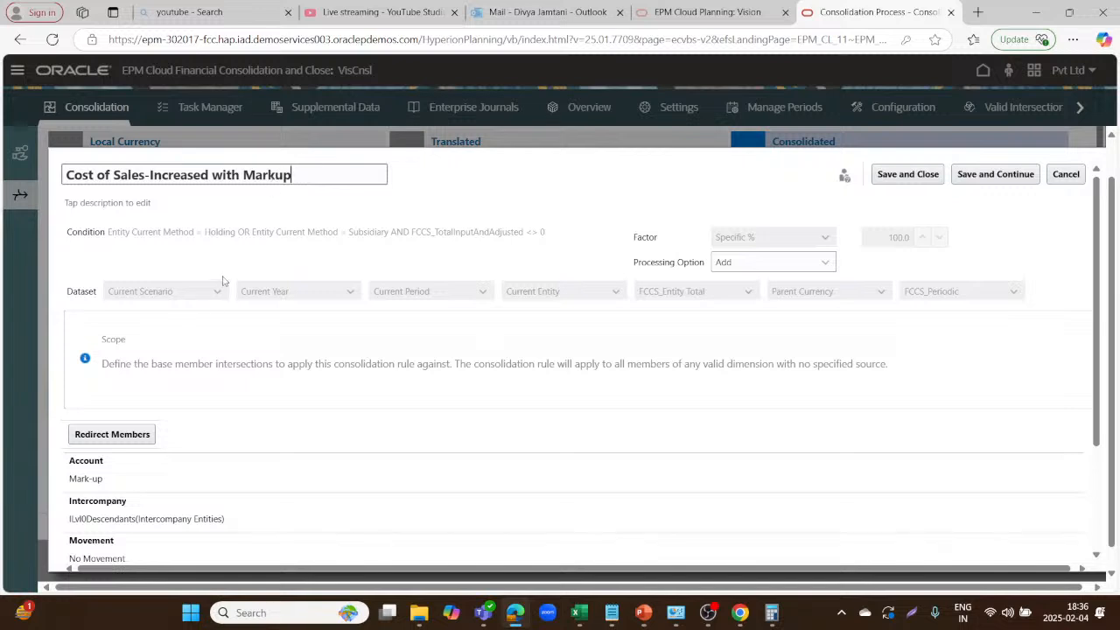
Choose the new rule's processing option and turn on member redirection for it.
left_click(789, 264)
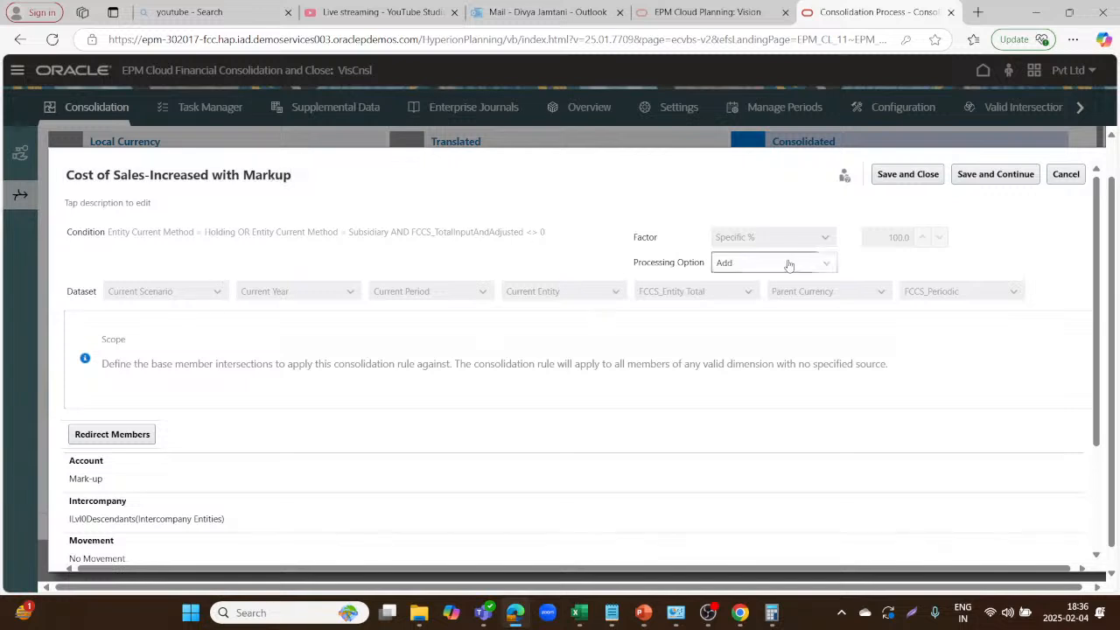
left_click(767, 286)
scroll(288, 412, "down", 1)
scroll(288, 411, "down", 3)
left_click(111, 286)
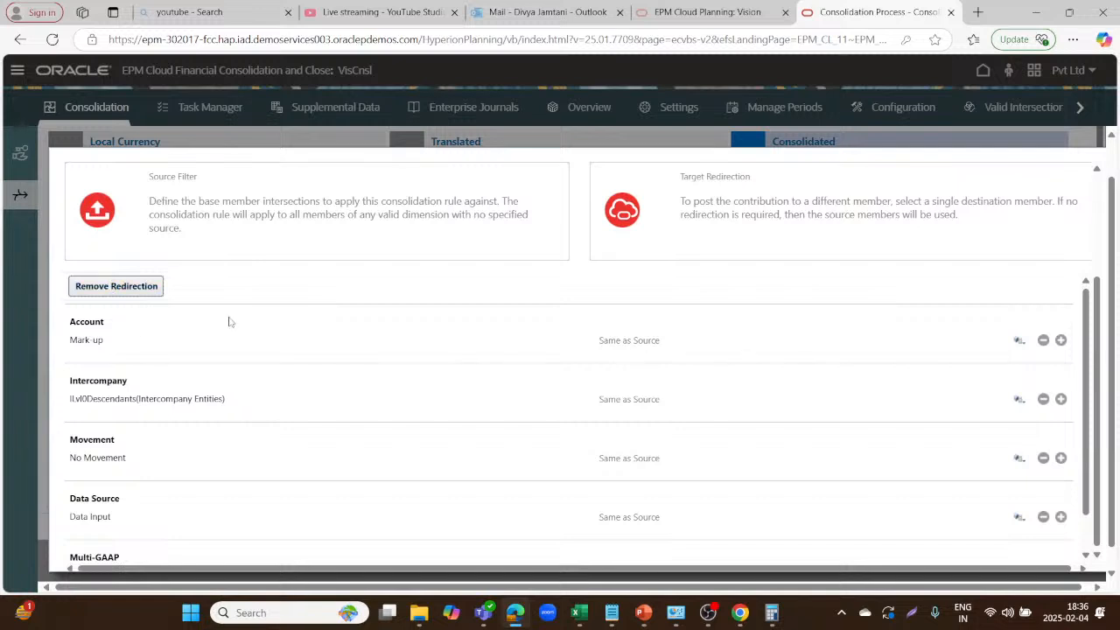
Set the Account target redirection of the rule to the Cost of Goods Sold member.
left_click(1022, 341)
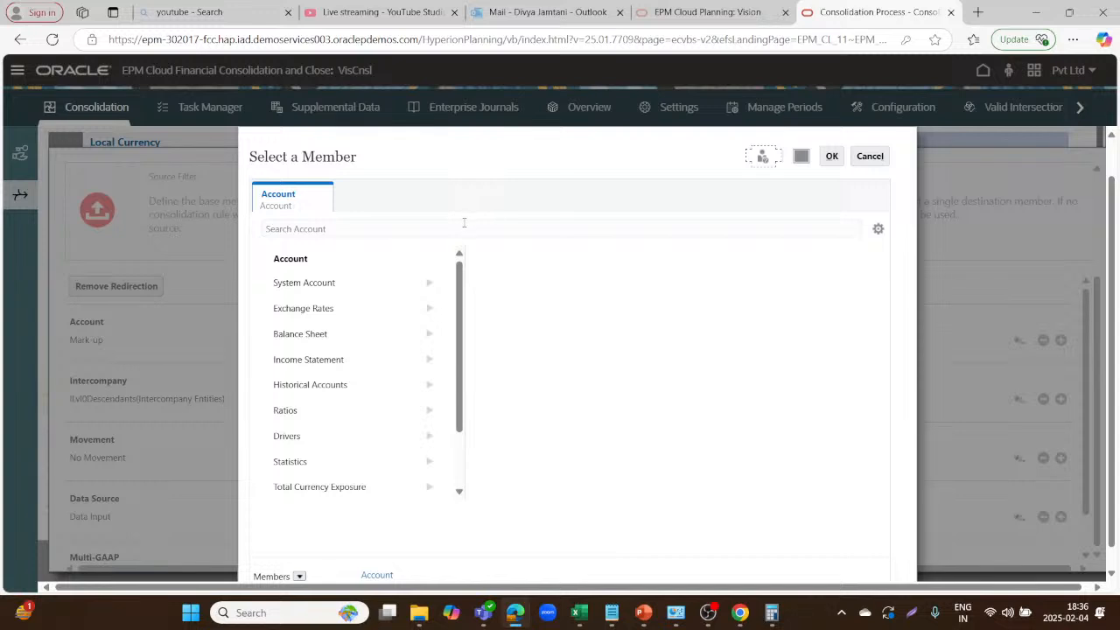
left_click(464, 225)
type("Cost ")
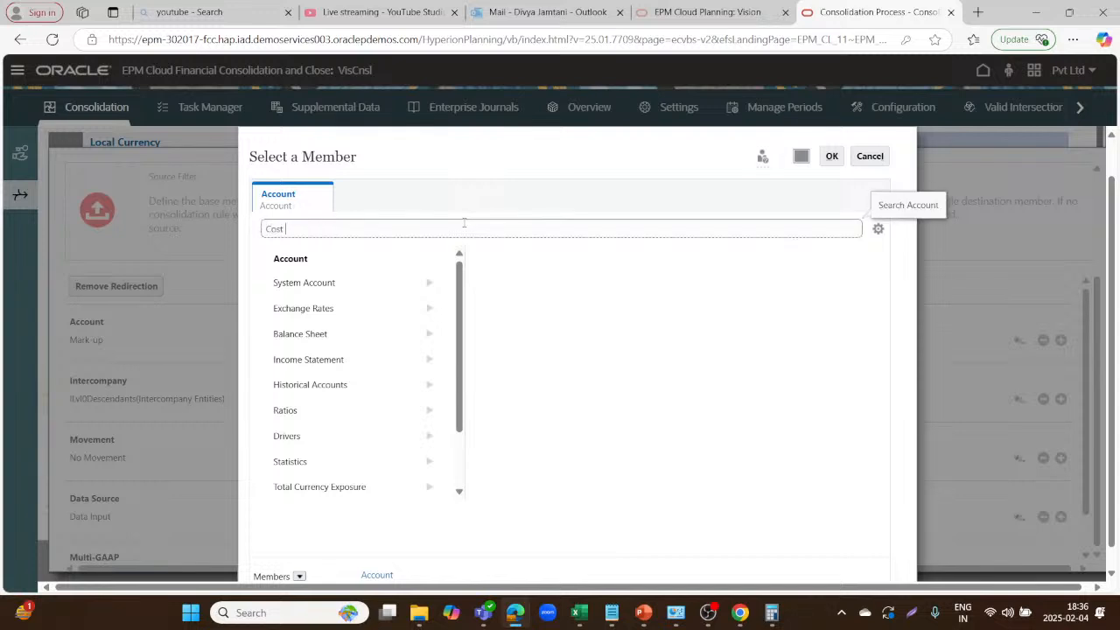
type("of Goods Sold")
key("Return")
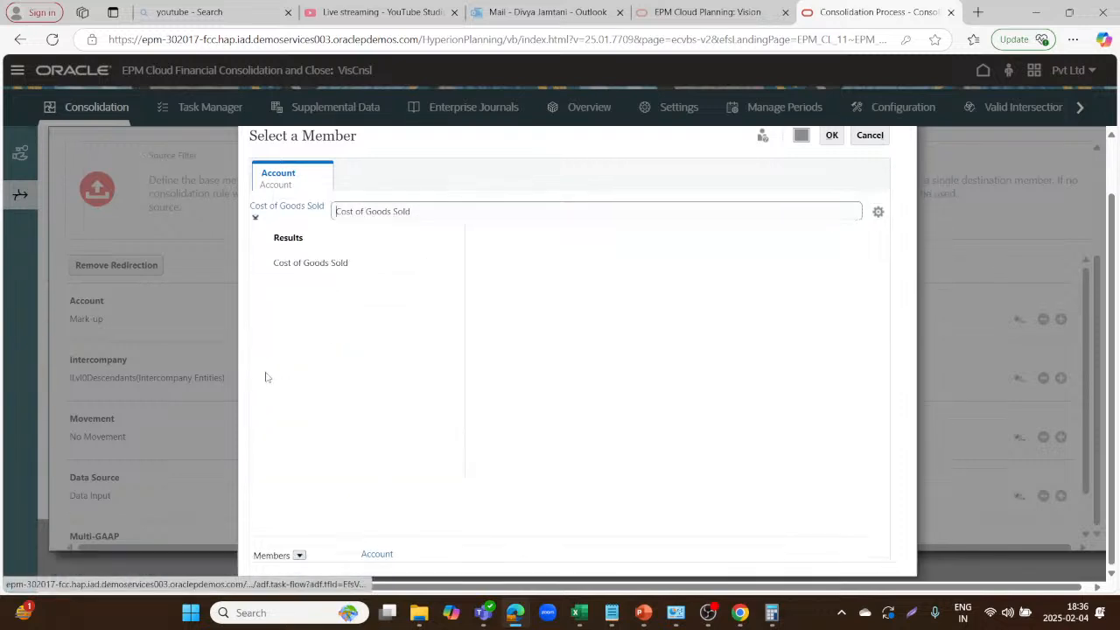
left_click(309, 263)
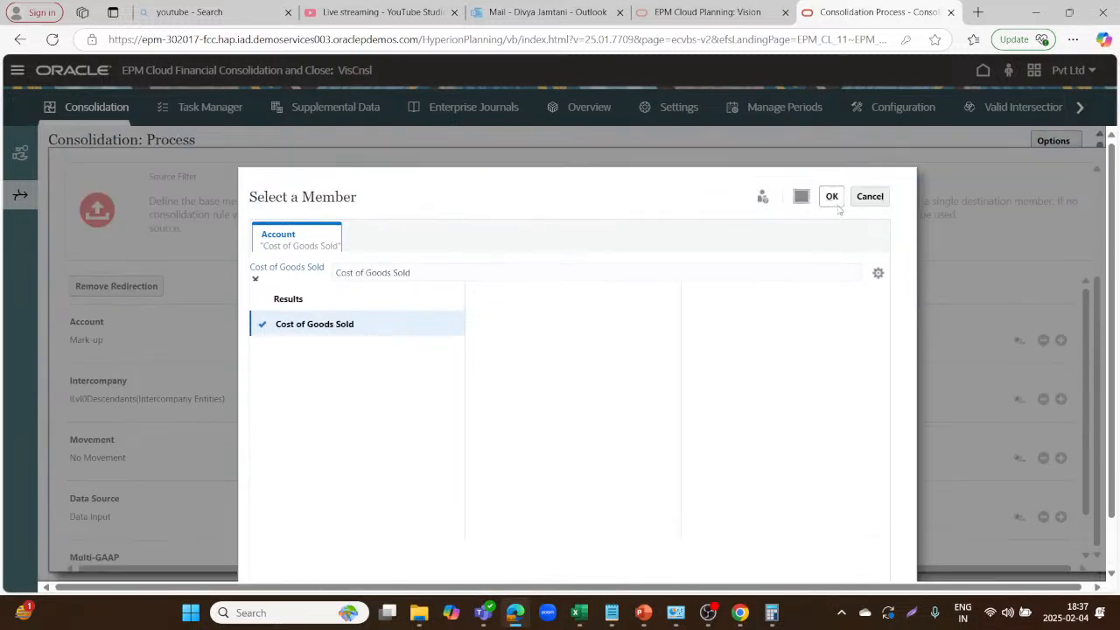
left_click(833, 199)
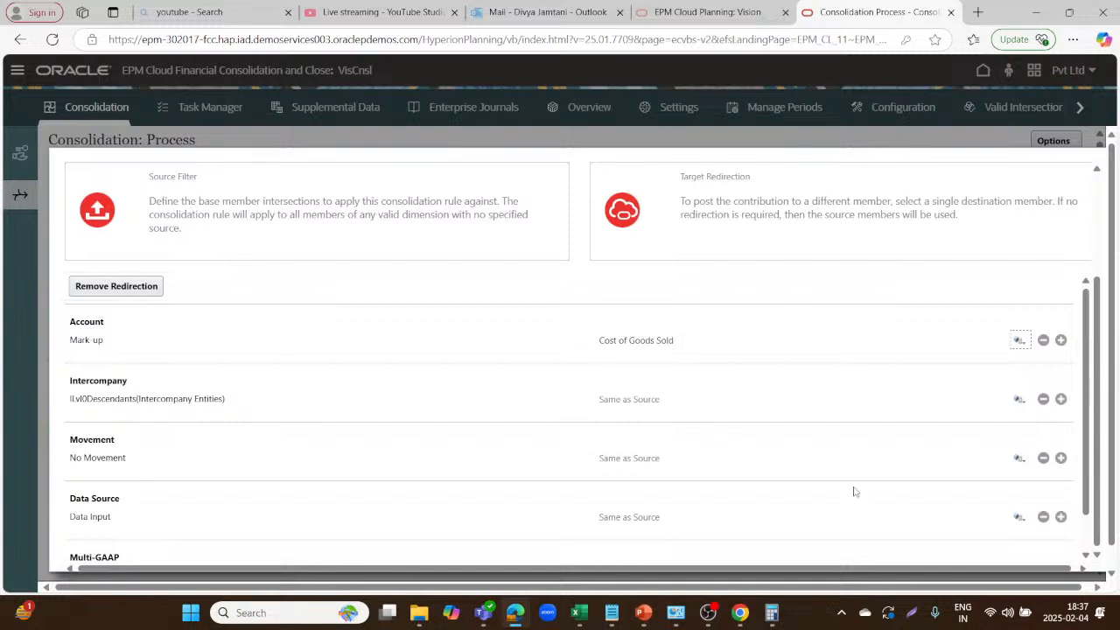
Set the Movement target redirection to the Changes in Net Income member under Movements Operating.
left_click(1019, 460)
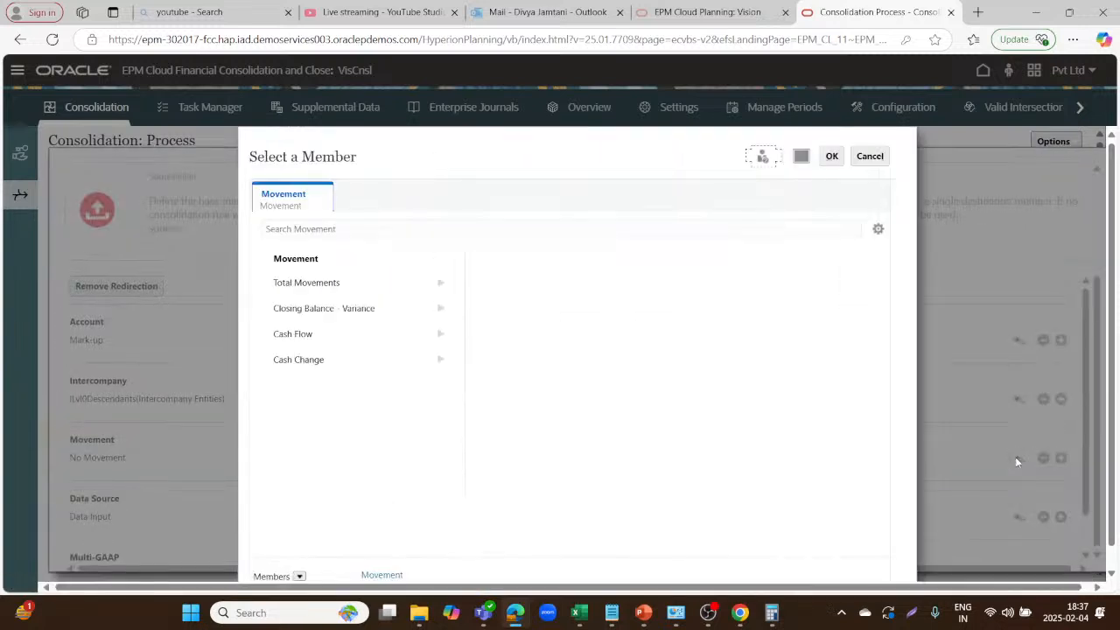
left_click(493, 225)
type("Changes ")
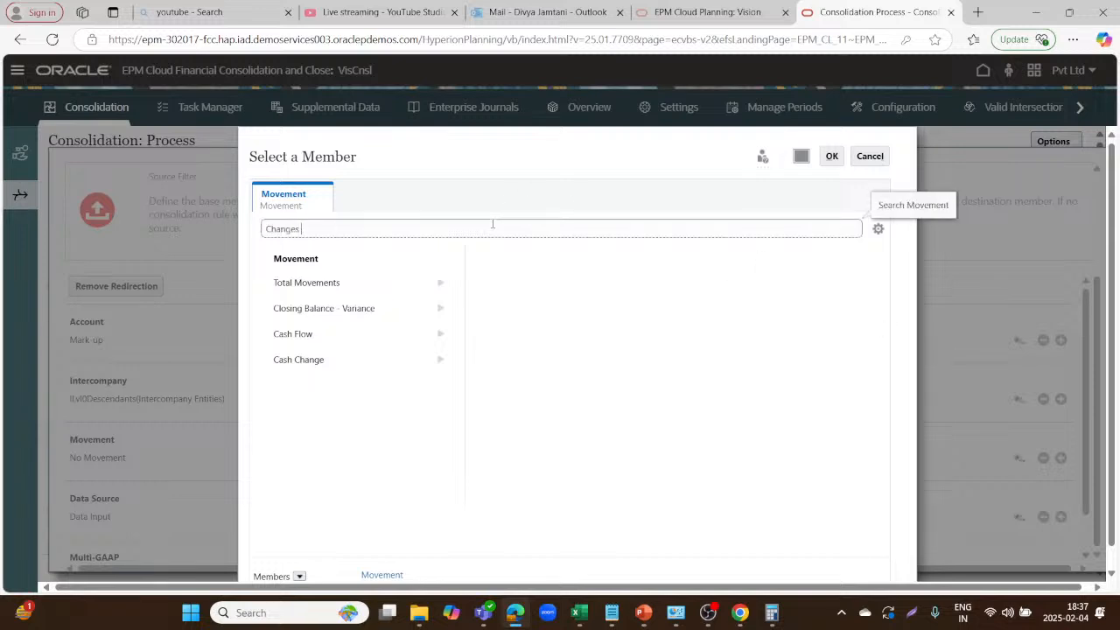
type("in Net Income")
key("Return")
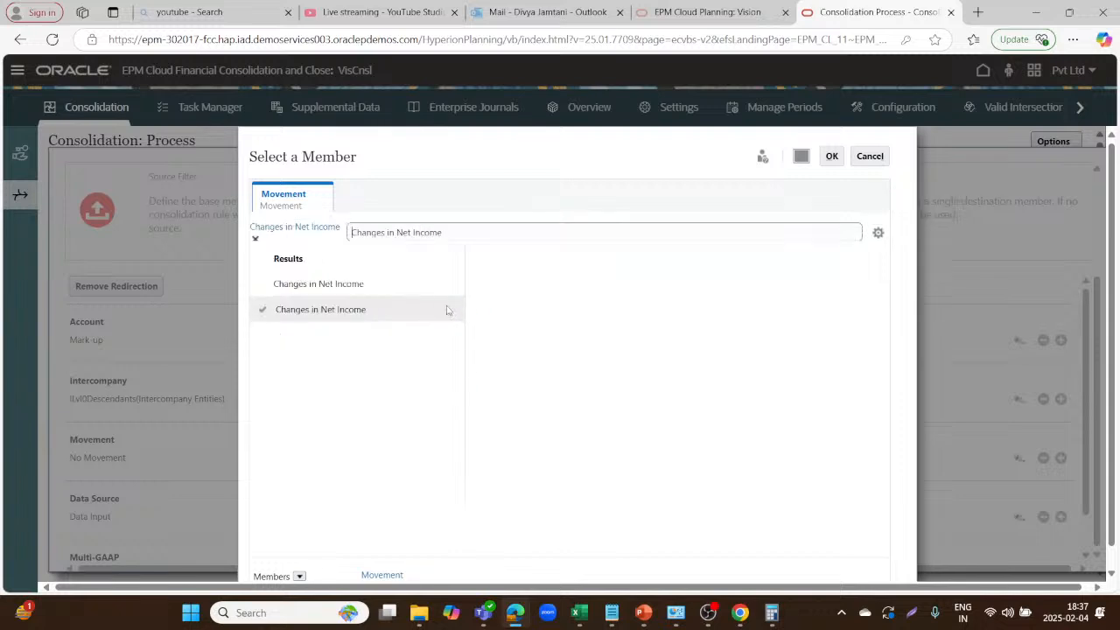
left_click(357, 263)
left_click(337, 288)
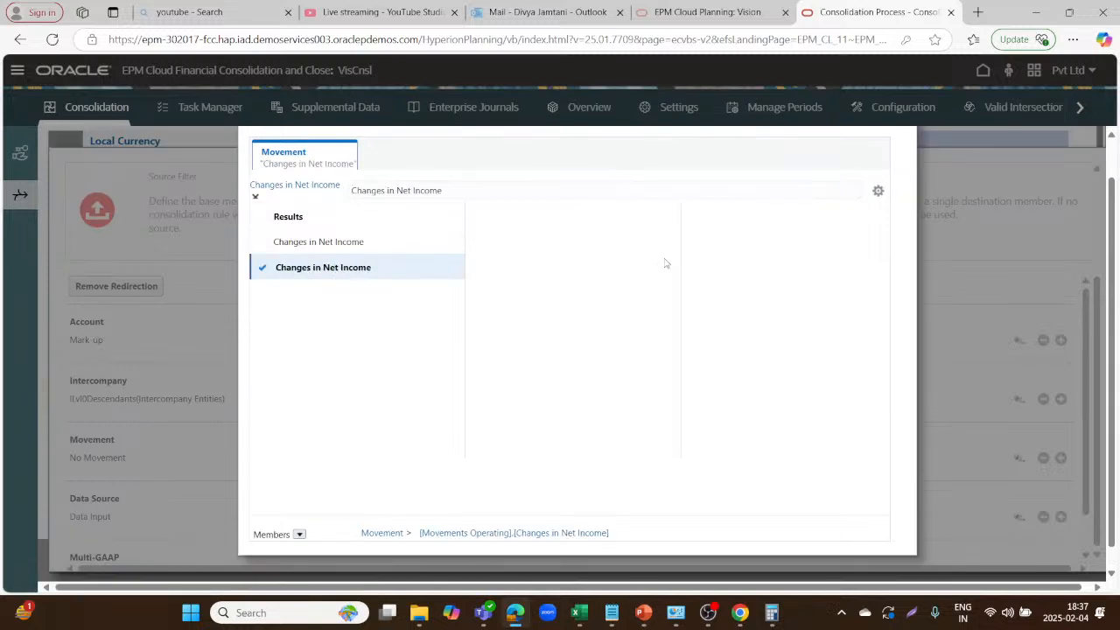
left_click(832, 156)
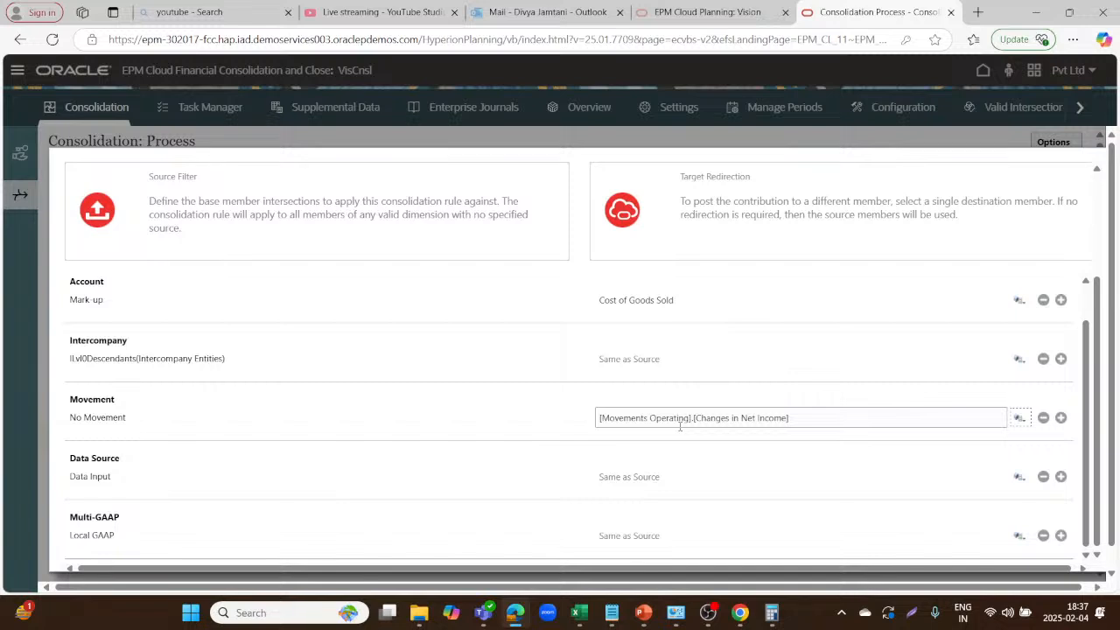
Set the rule's Data Source target redirection to Intercompany Eliminations.
left_click(1019, 476)
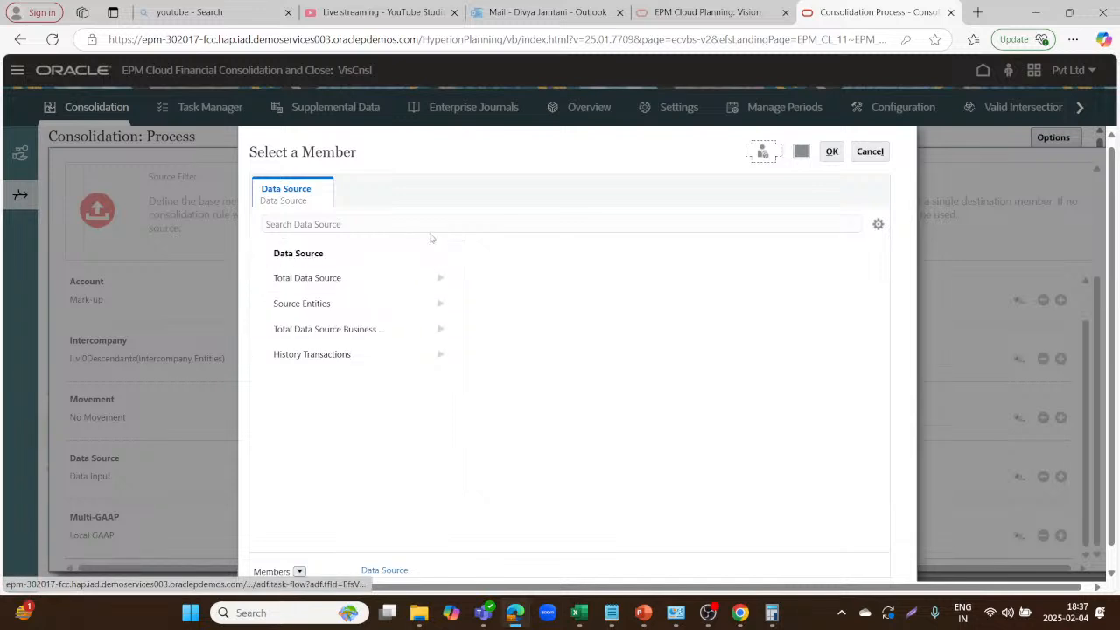
type("in")
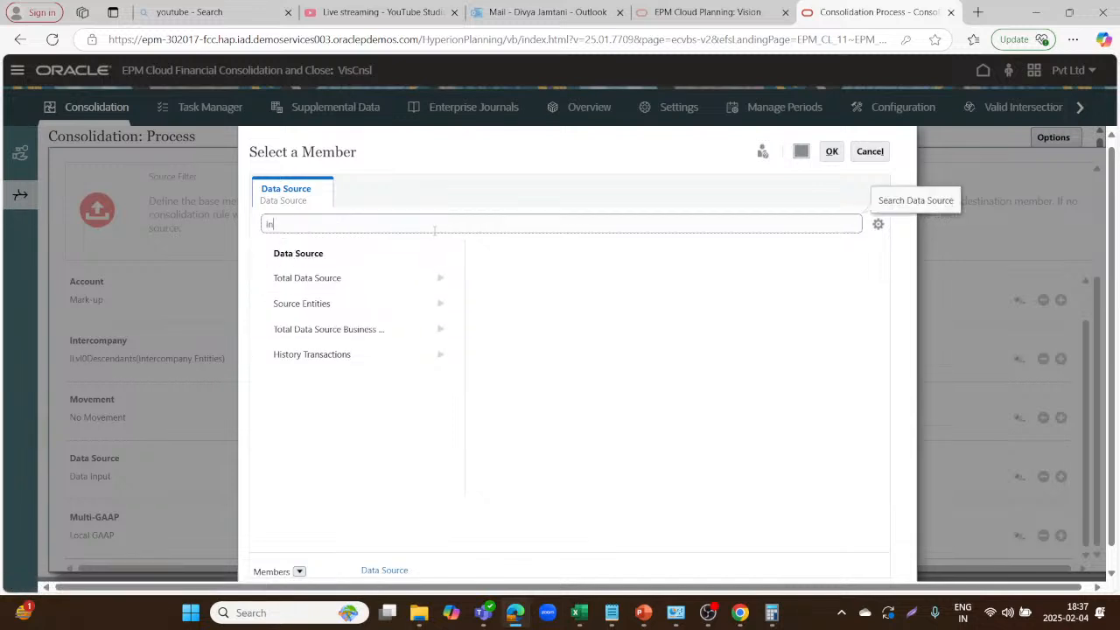
type("tercompany Elimin")
key("Return")
left_click(320, 257)
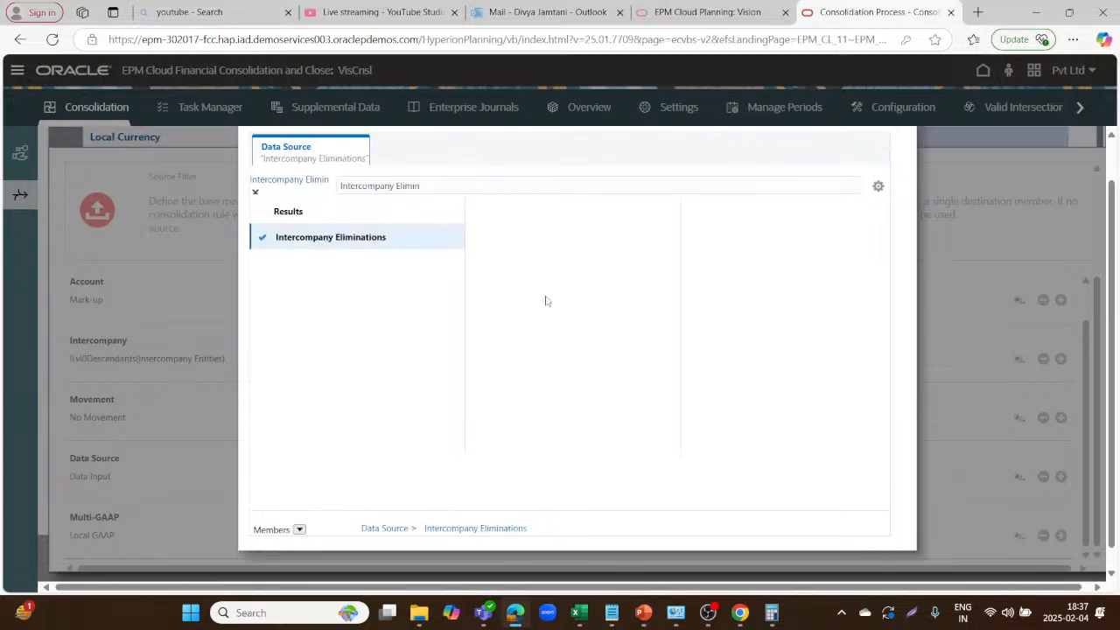
scroll(548, 302, "up", 2)
left_click(830, 156)
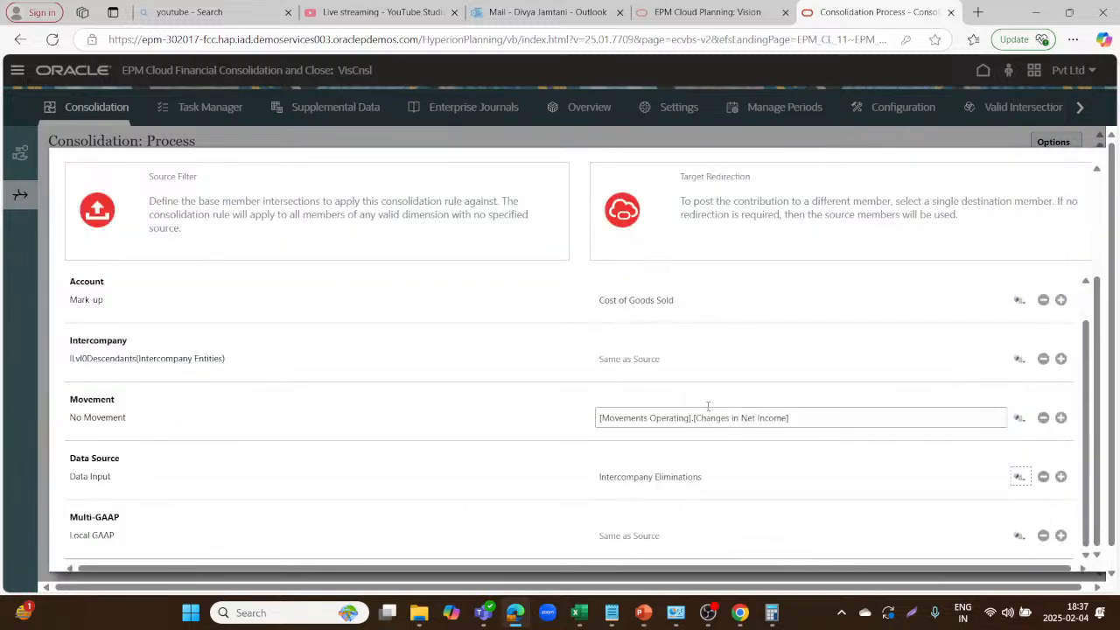
left_click(700, 526)
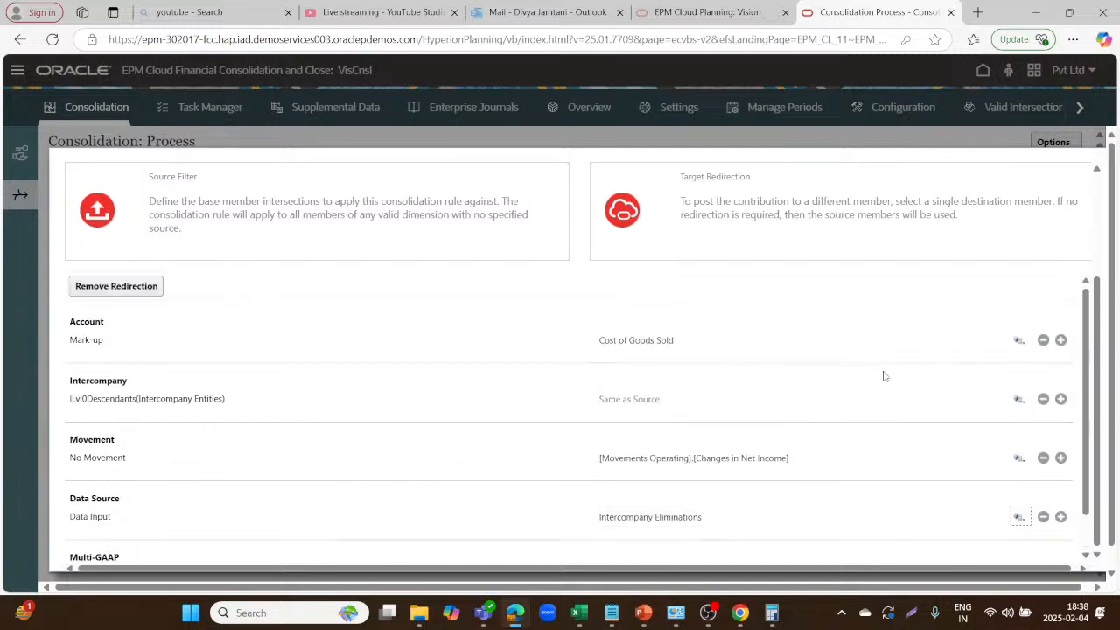
Save and close the Cost of Sales-Increased with Markup rule and leave Manage Consolidation Rules.
scroll(884, 376, "up", 3)
left_click(918, 179)
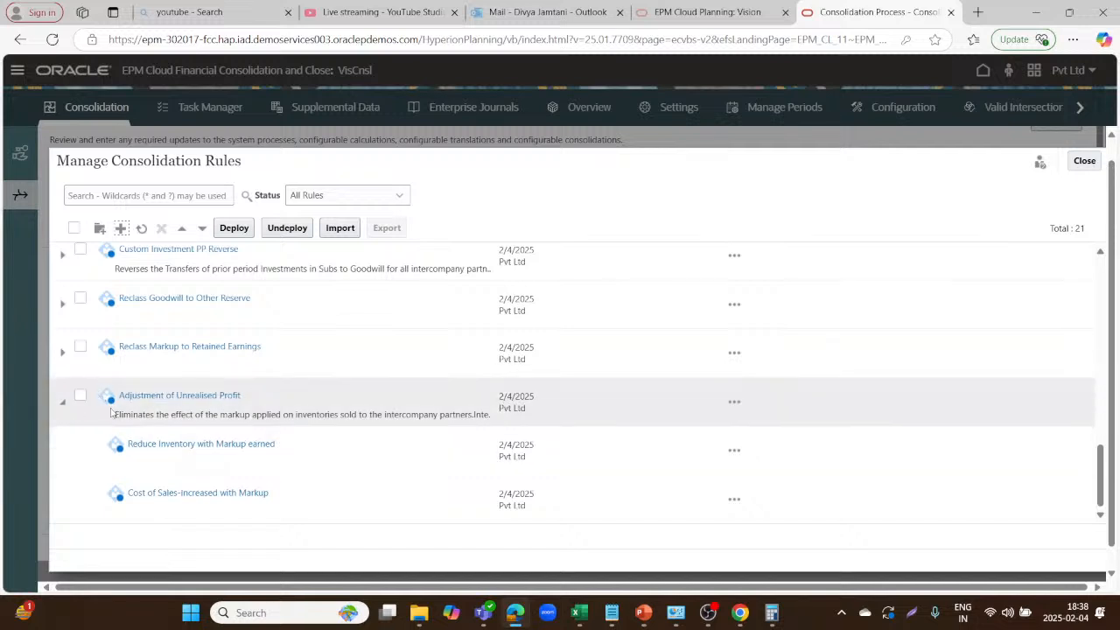
left_click(1085, 163)
Return to the home page and open Manage Ownership within the application's Consolidation area.
left_click(982, 75)
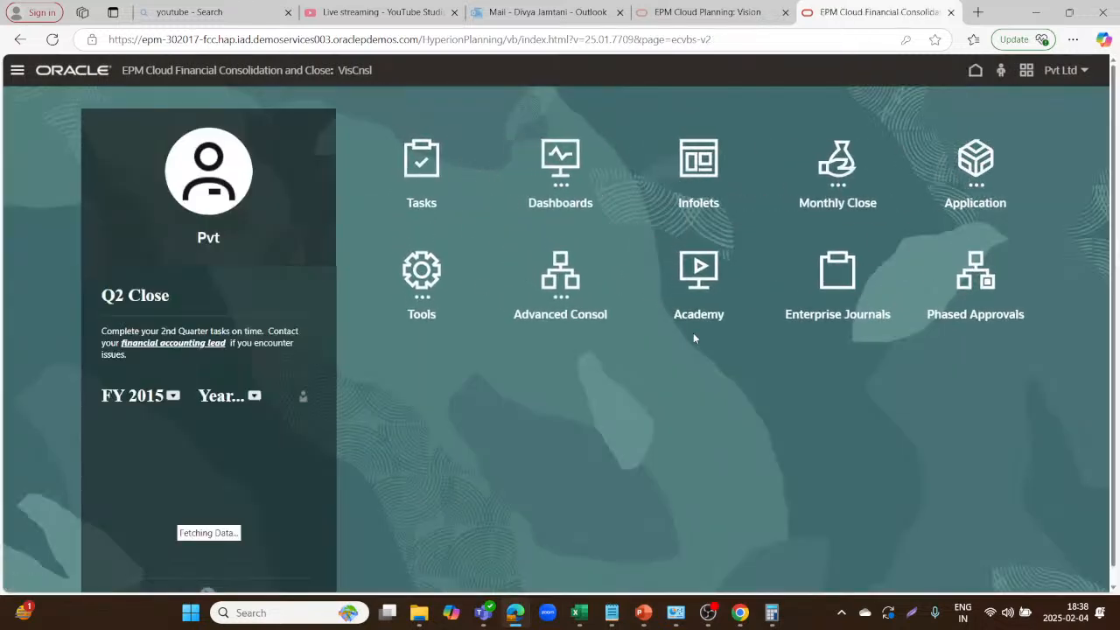
left_click(976, 162)
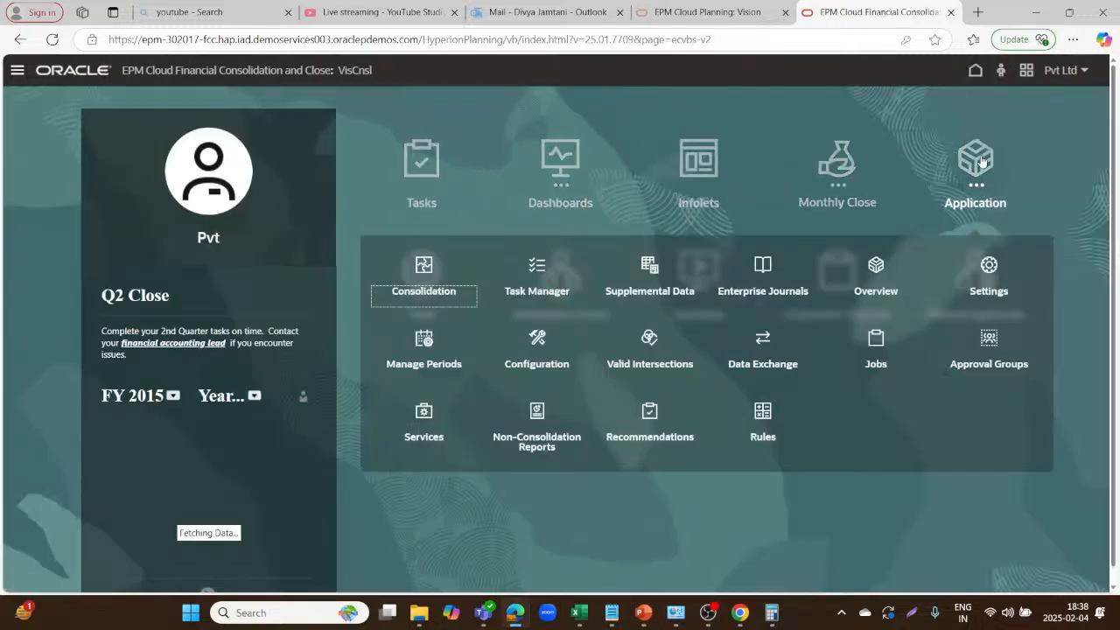
left_click(428, 275)
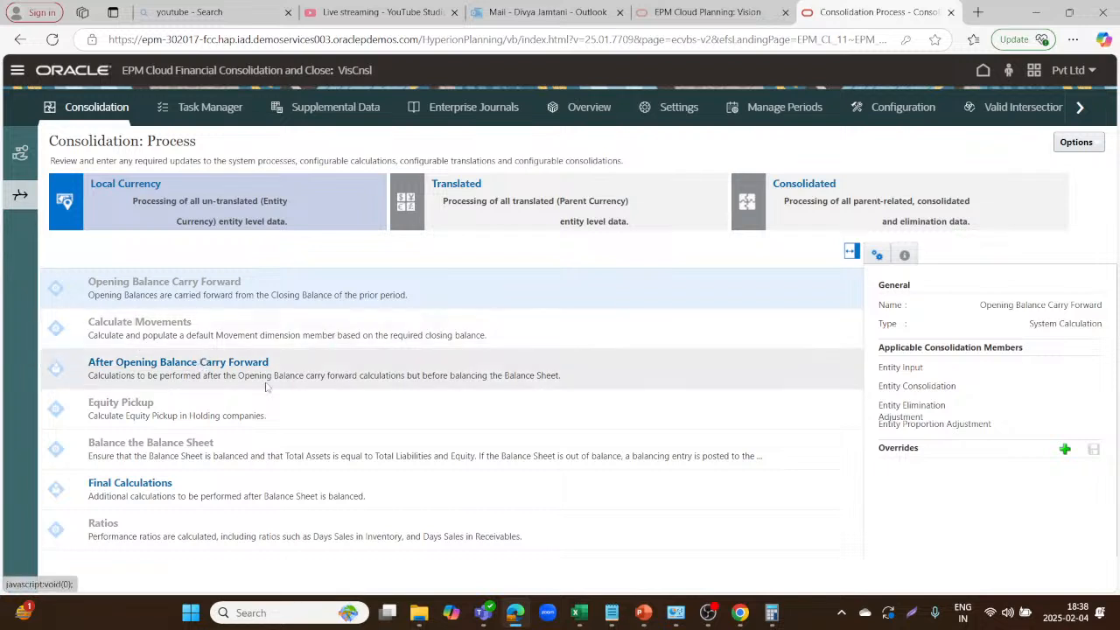
left_click(884, 184)
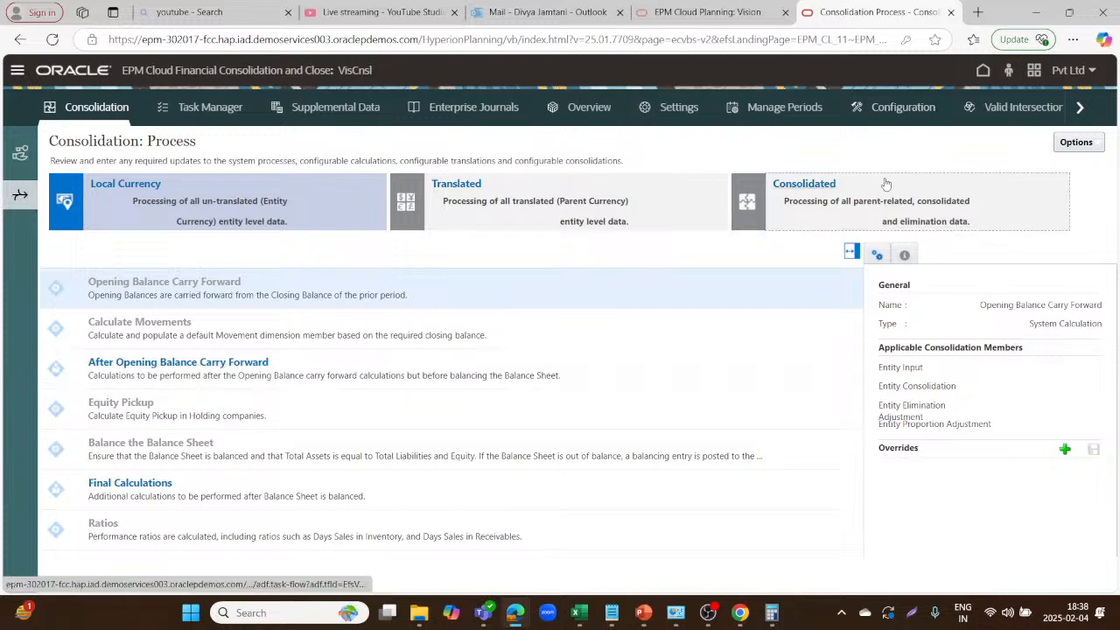
left_click(20, 154)
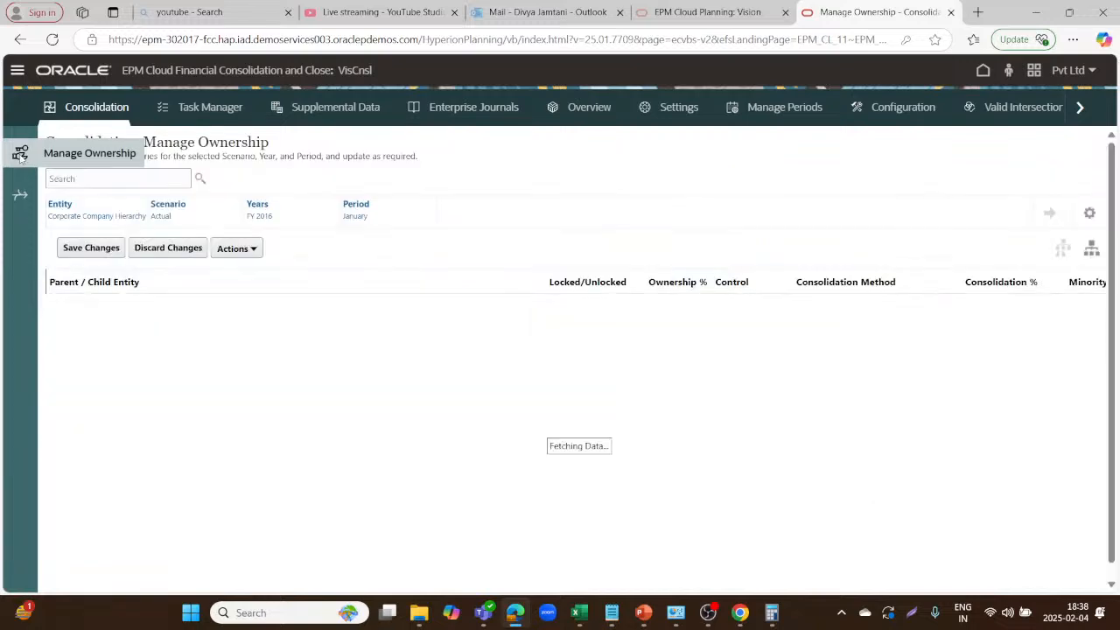
Set the ownership entity to North America under Total Geography, Total Company, and load its ownership entries.
left_click(96, 216)
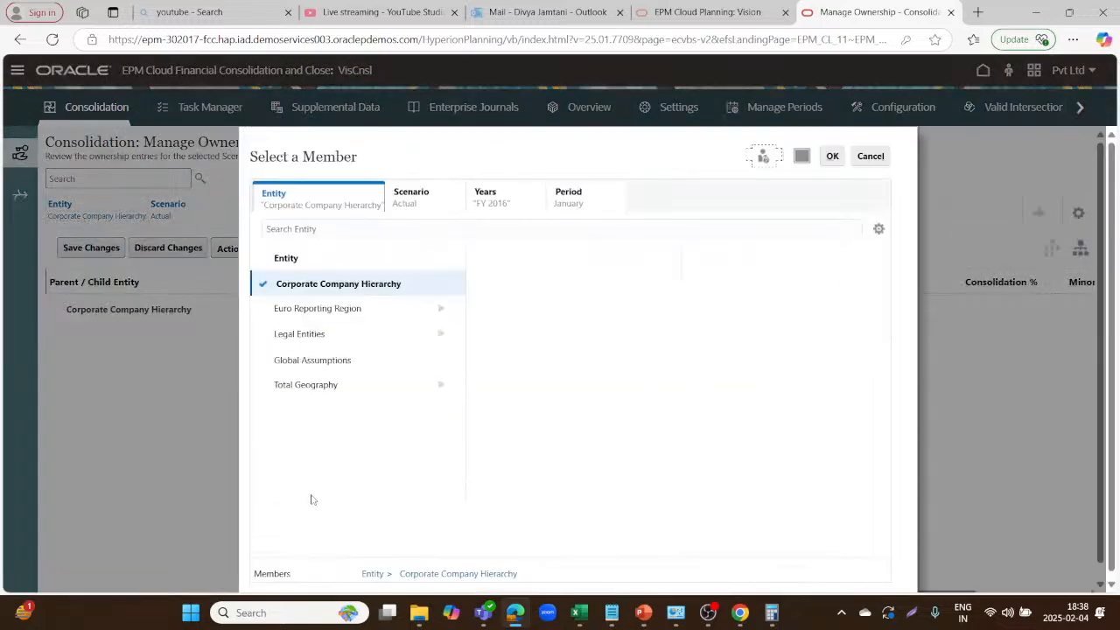
left_click(442, 383)
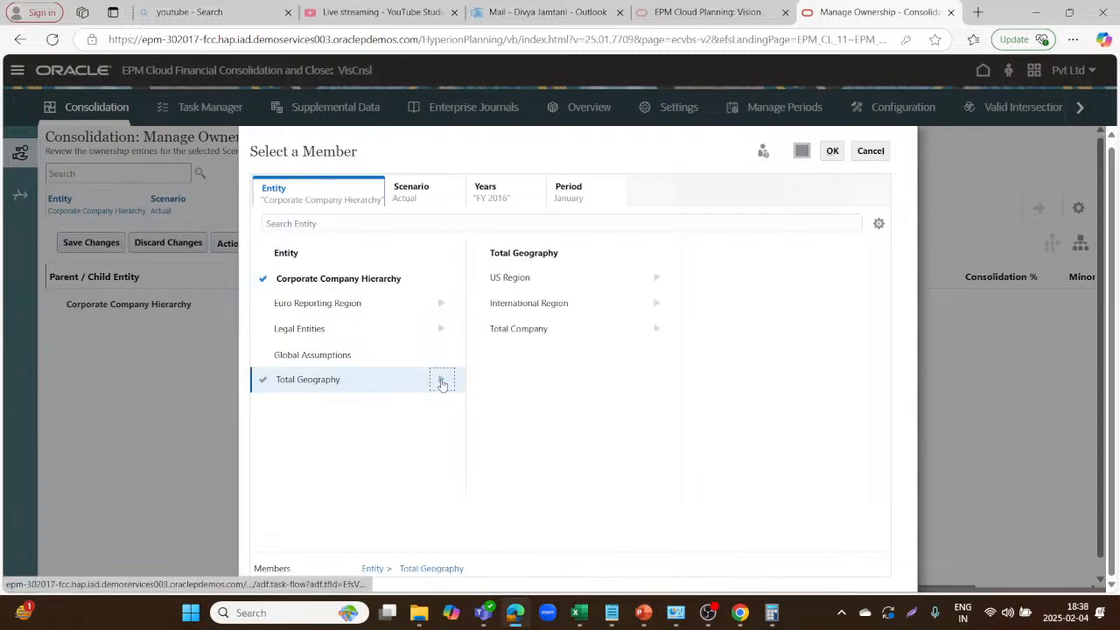
left_click(652, 329)
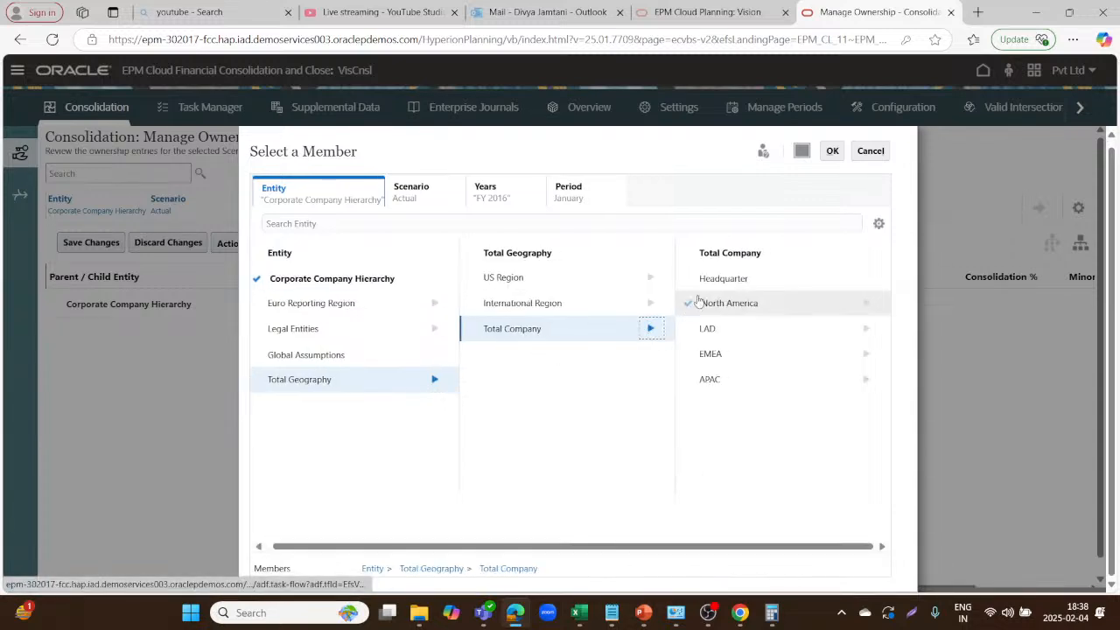
left_click(865, 302)
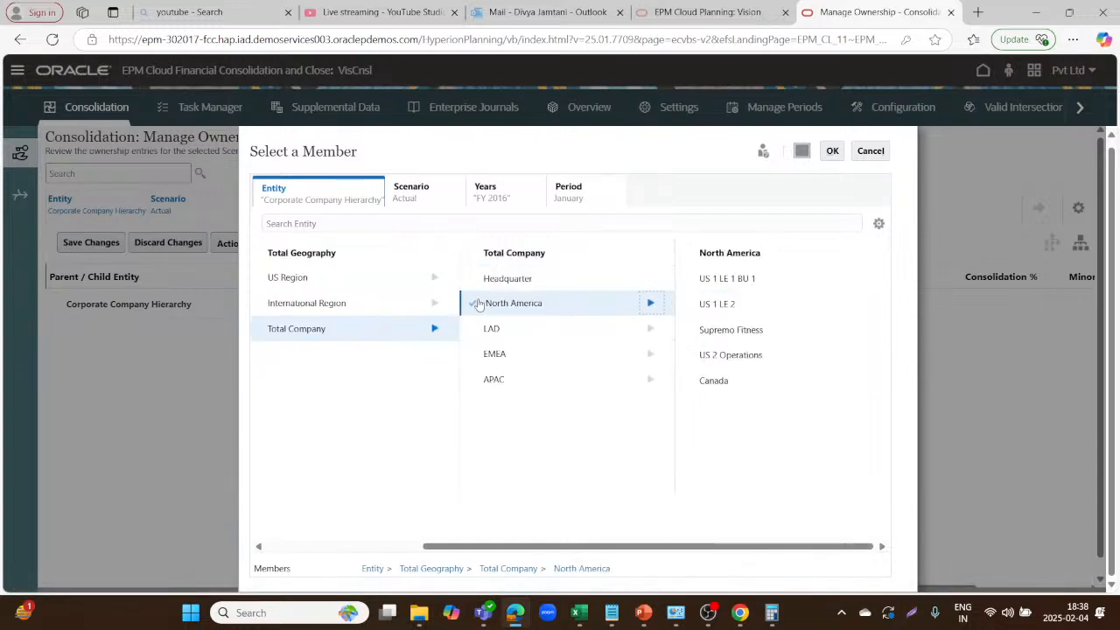
left_click(475, 303)
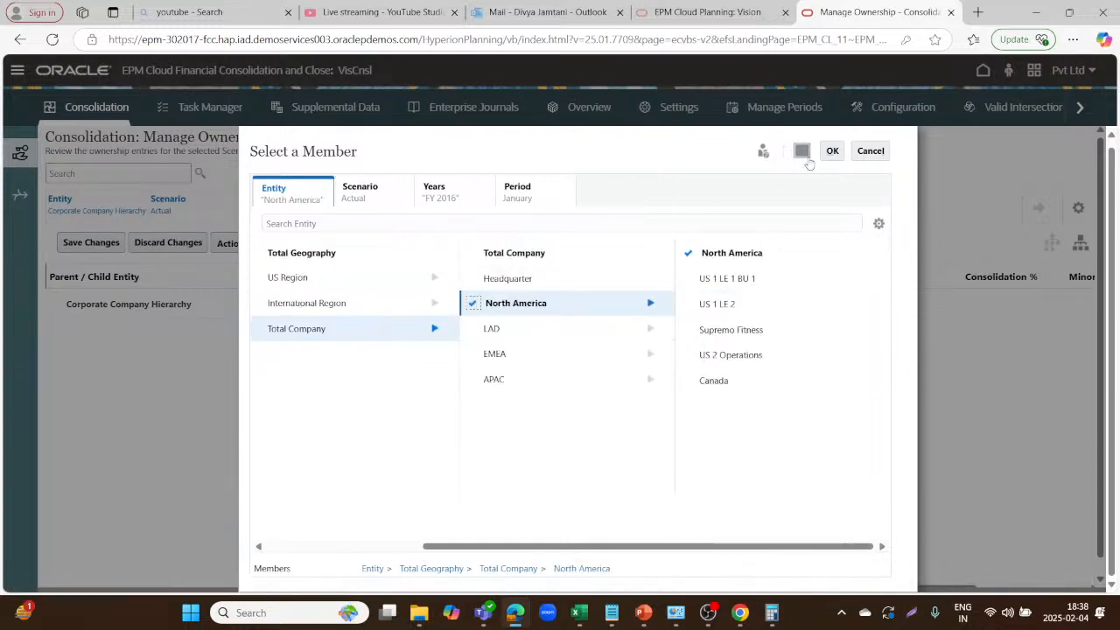
left_click(832, 150)
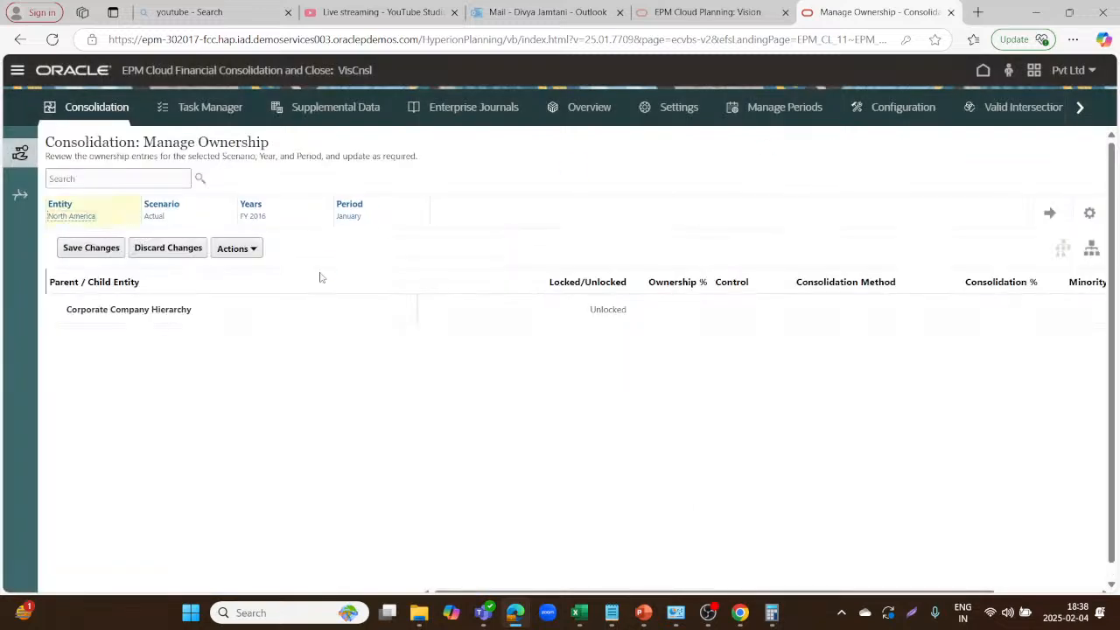
left_click(1050, 214)
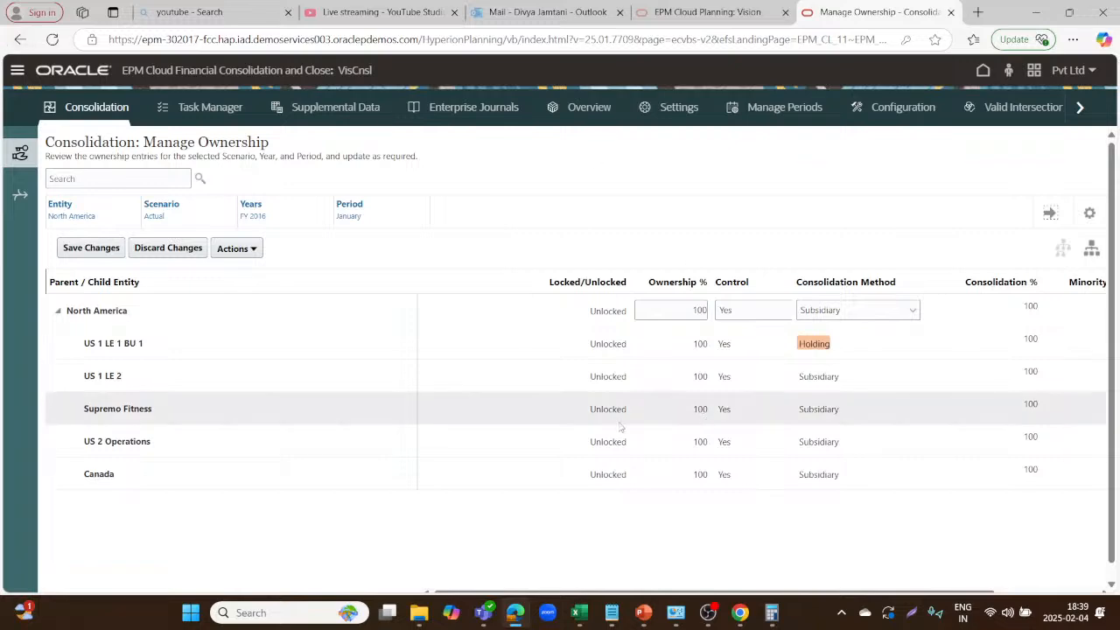
Switch to the markup elimination workbook in Excel and show the ad hoc grid on Sheet1.
mouse_move(577, 615)
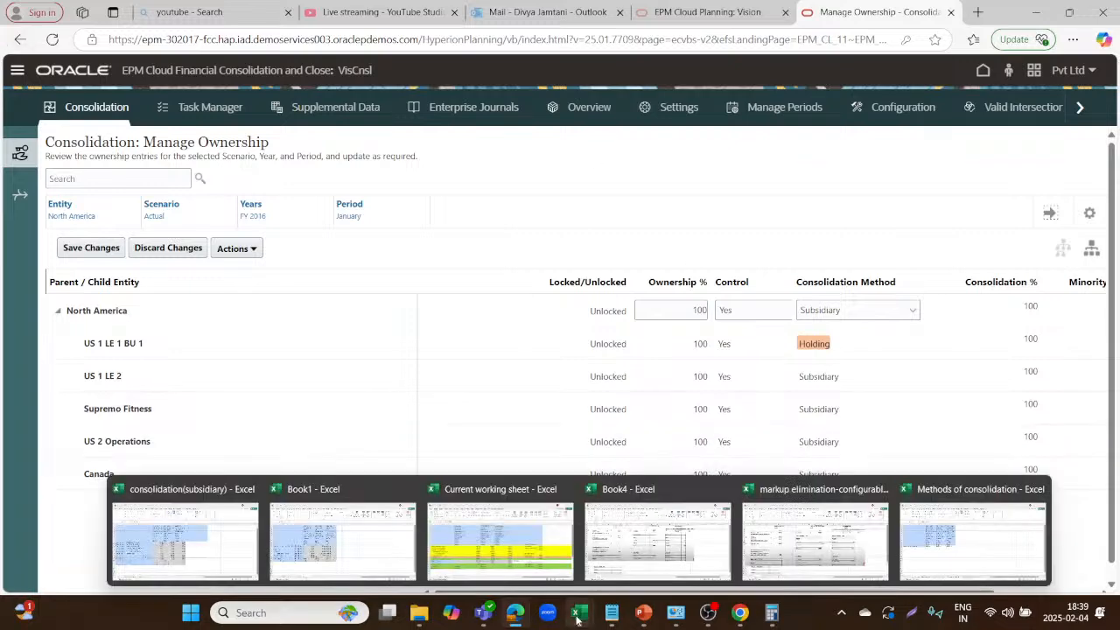
left_click(819, 538)
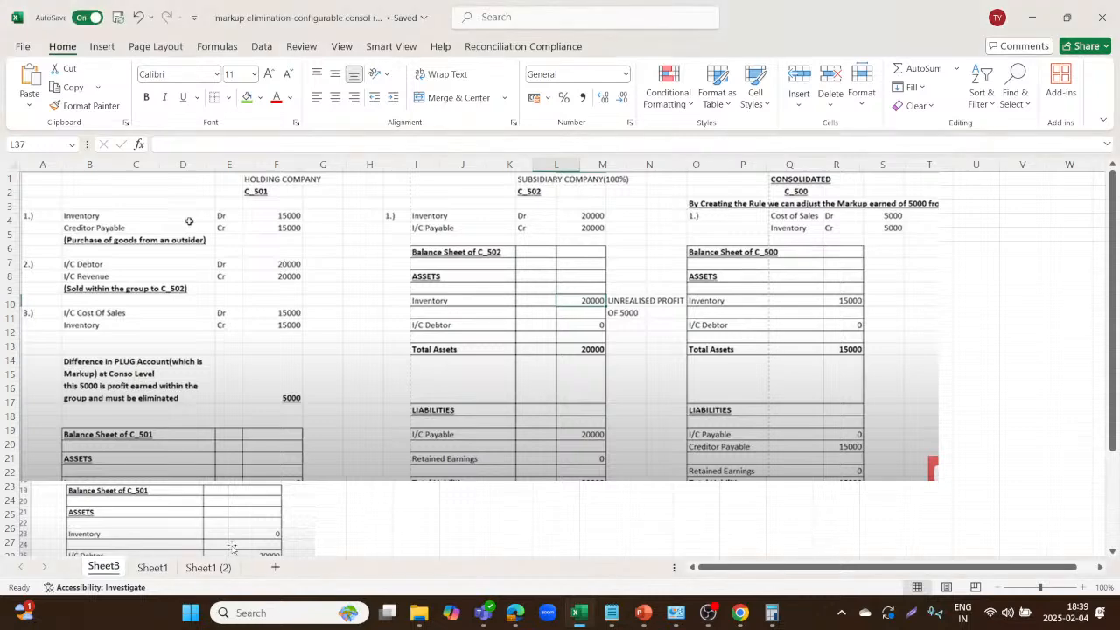
left_click(153, 568)
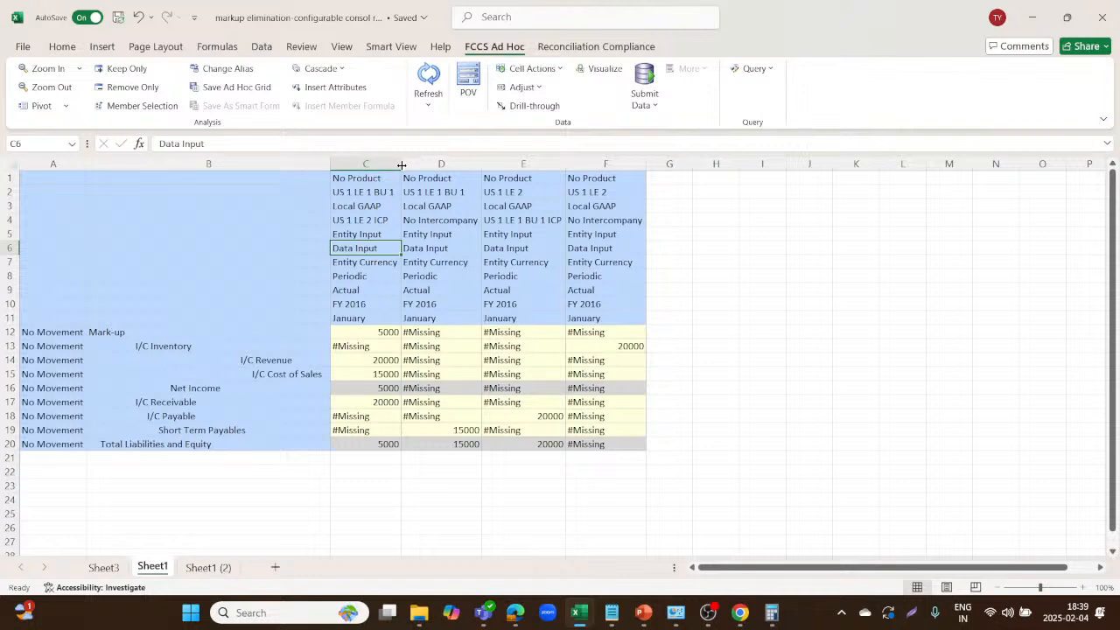
Widen columns C and D of the ad hoc grid and select the US 1 LE 1 BU 1 entity in cell C2.
left_click_drag(401, 165, 452, 165)
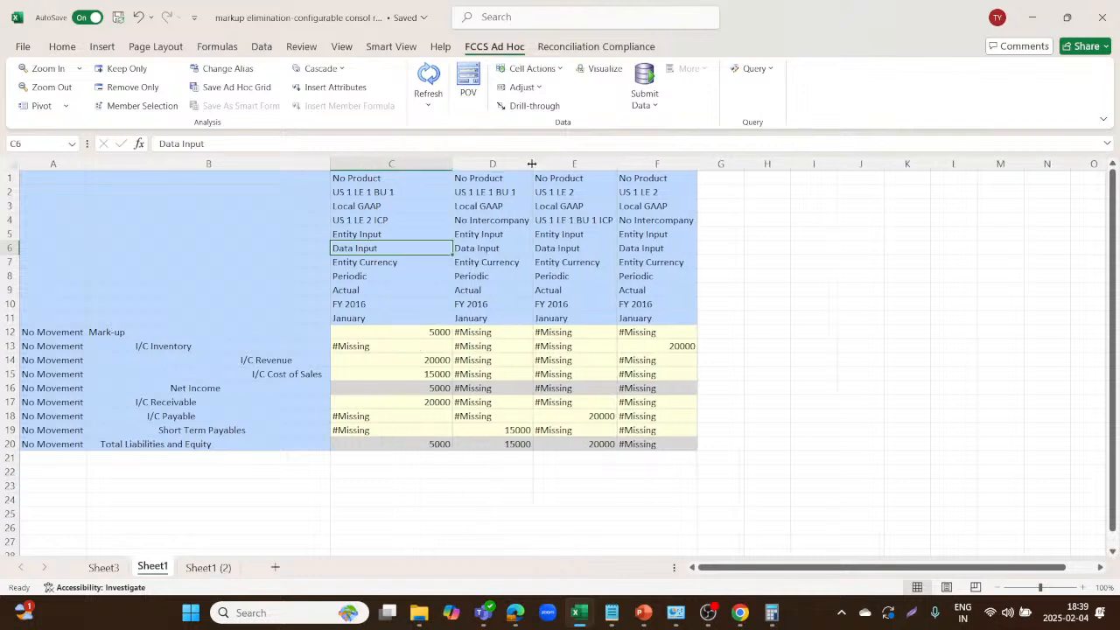
left_click_drag(531, 164, 586, 164)
left_click(419, 191)
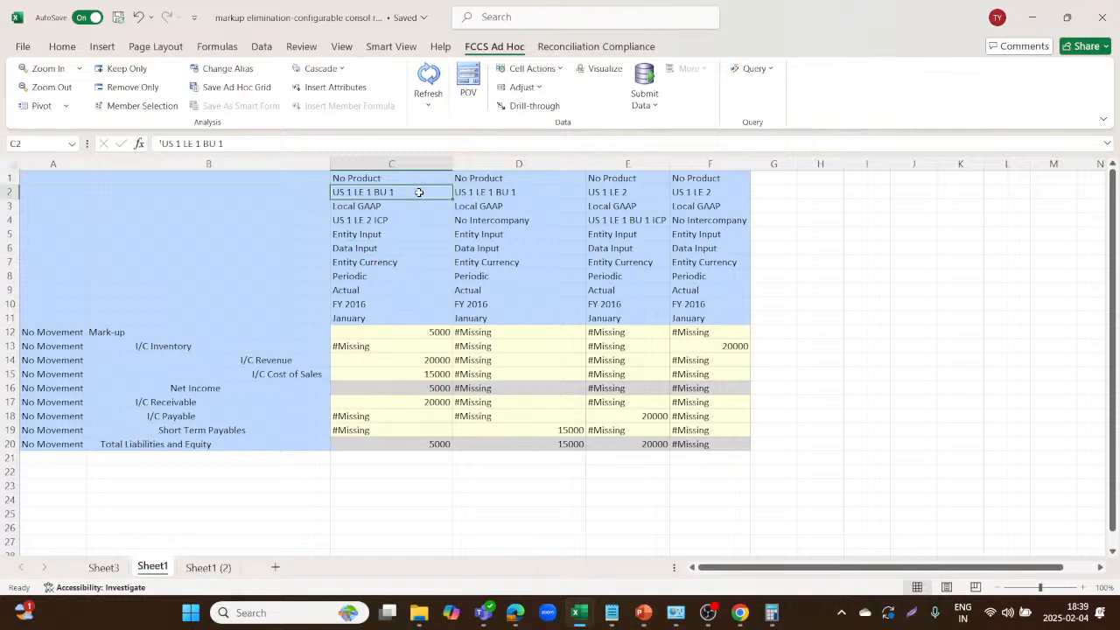
left_click(491, 191)
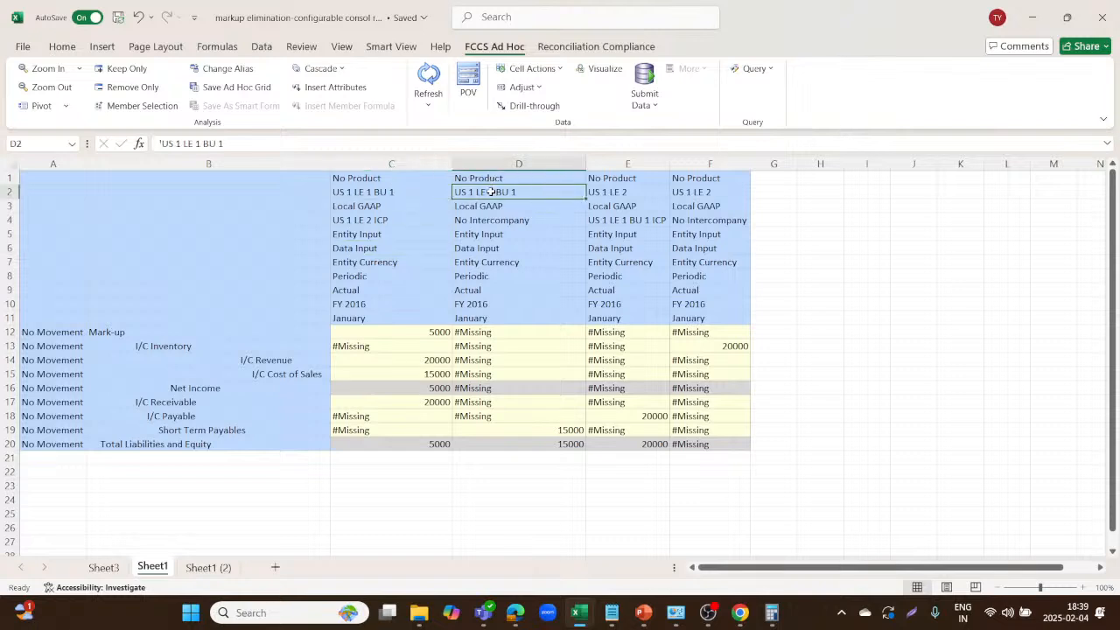
left_click(442, 193)
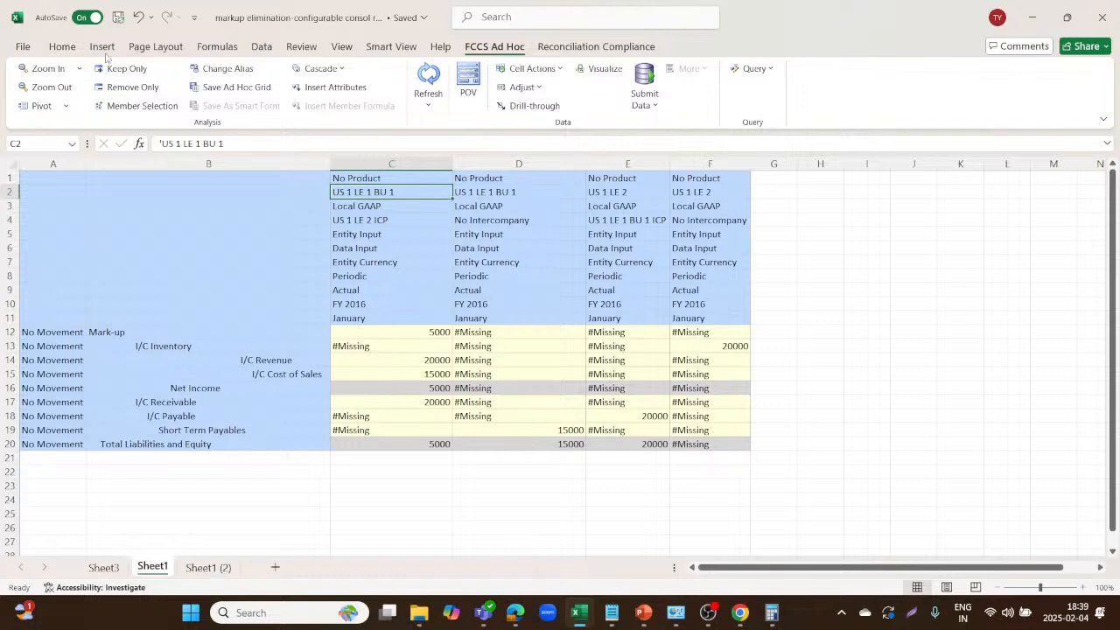
Fill the US 1 LE 1 BU 1 entity cells C2 and D2 of the ad hoc grid with green.
left_click(70, 50)
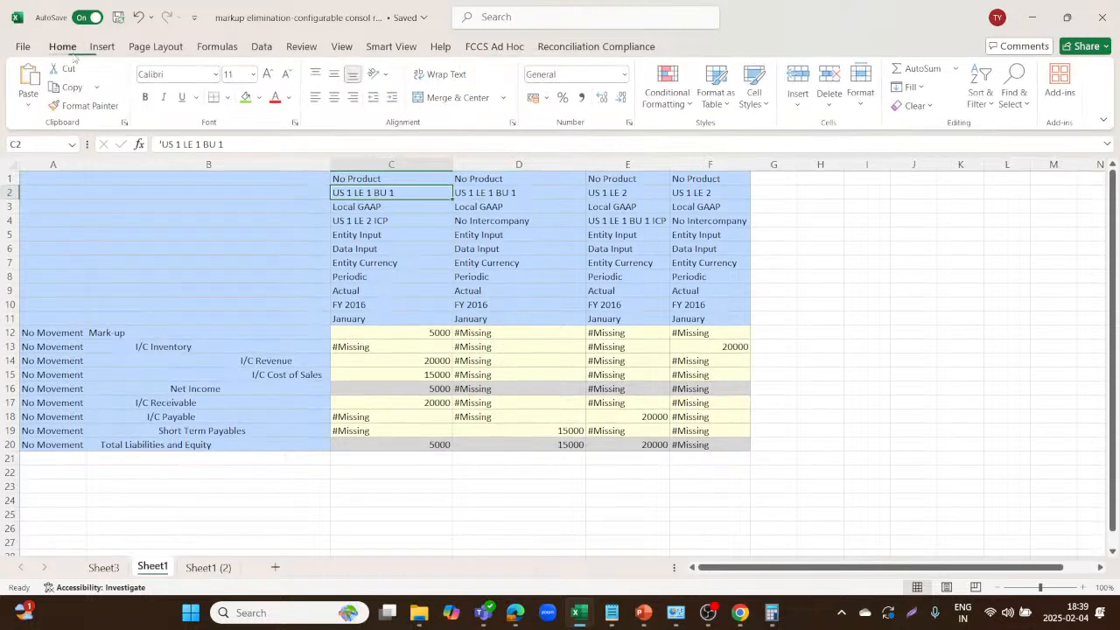
left_click(248, 98)
left_click(511, 192)
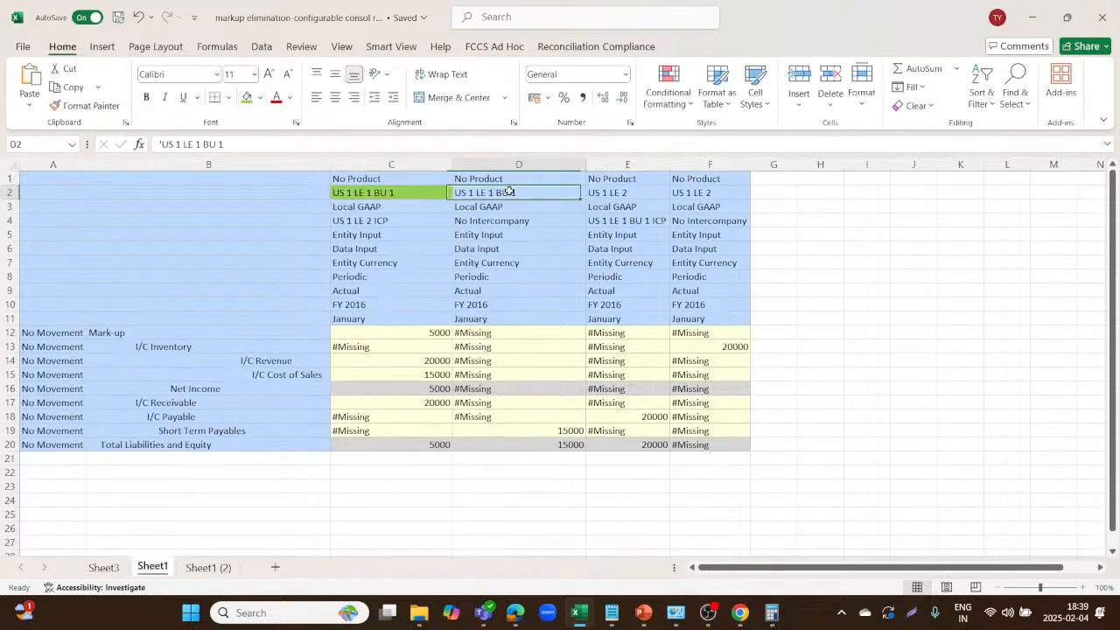
left_click(248, 98)
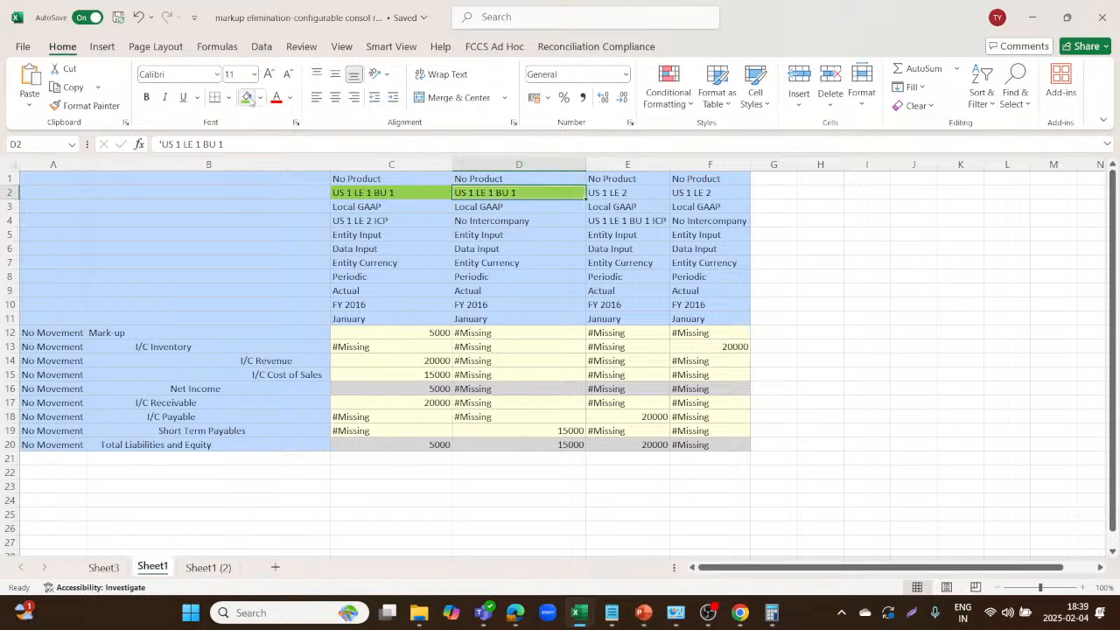
Fill the US 1 LE 2 ICP cell C4 and the No Intercompany cell D4 with standard orange.
left_click(422, 220)
left_click(259, 98)
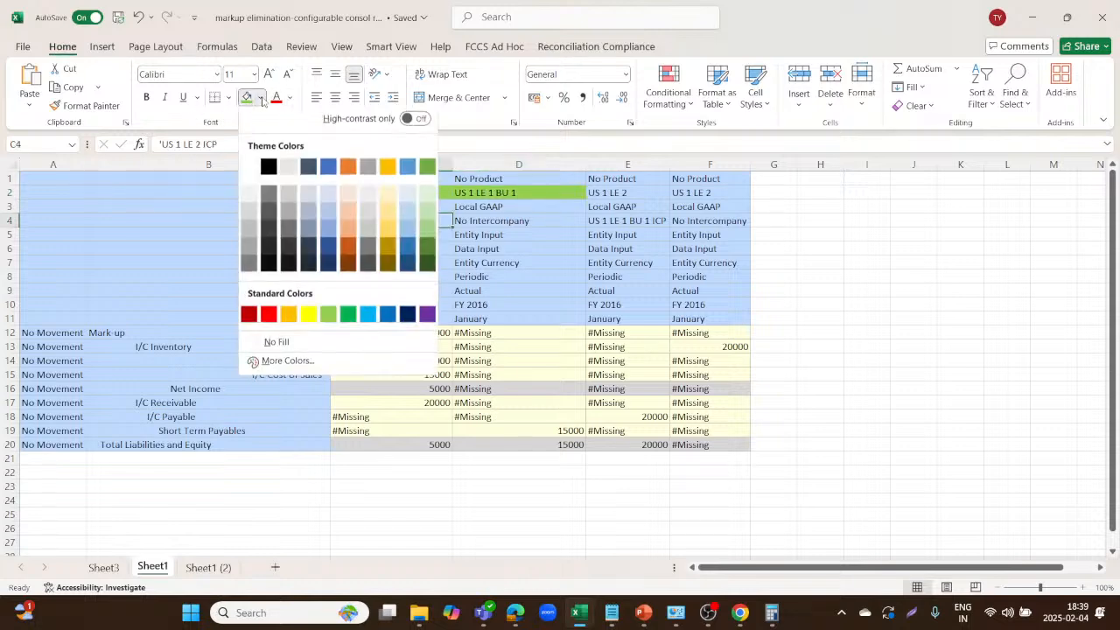
left_click(289, 317)
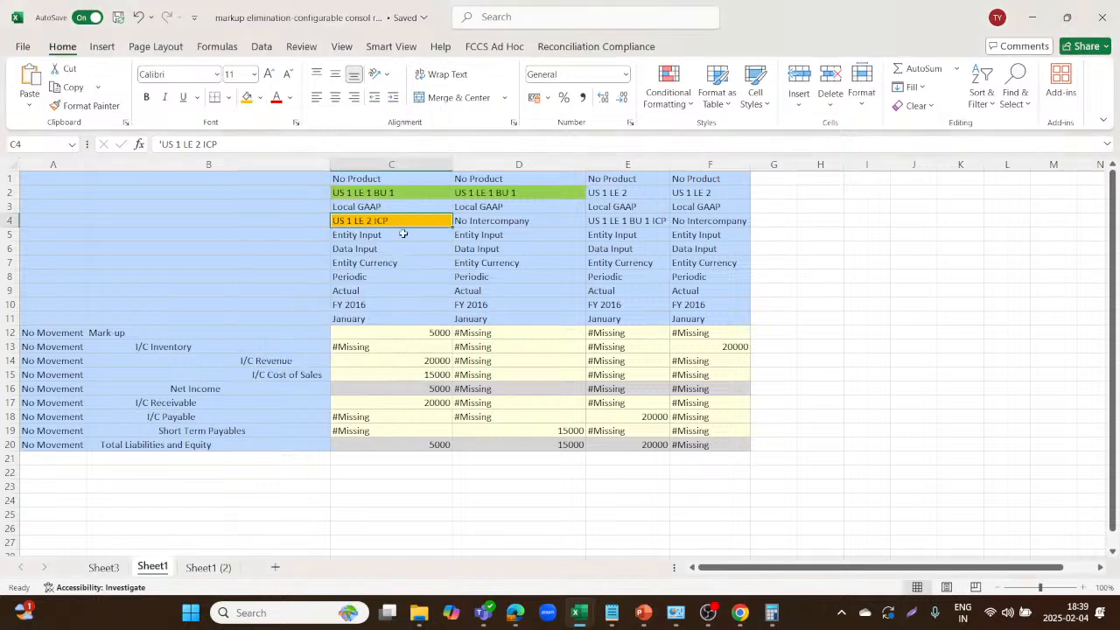
left_click(483, 220)
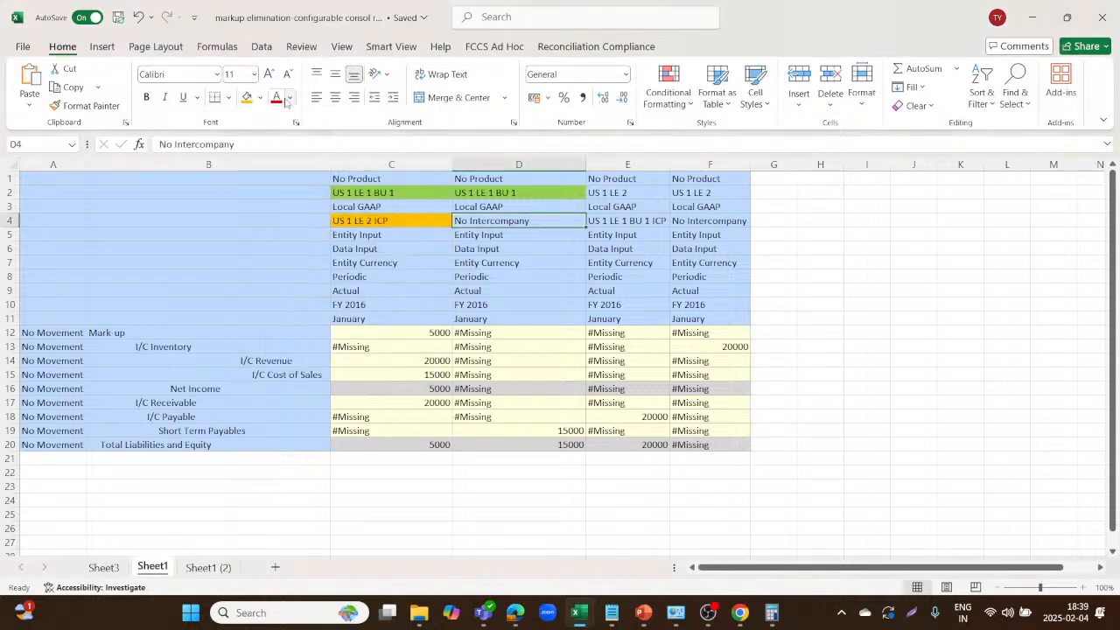
left_click(248, 98)
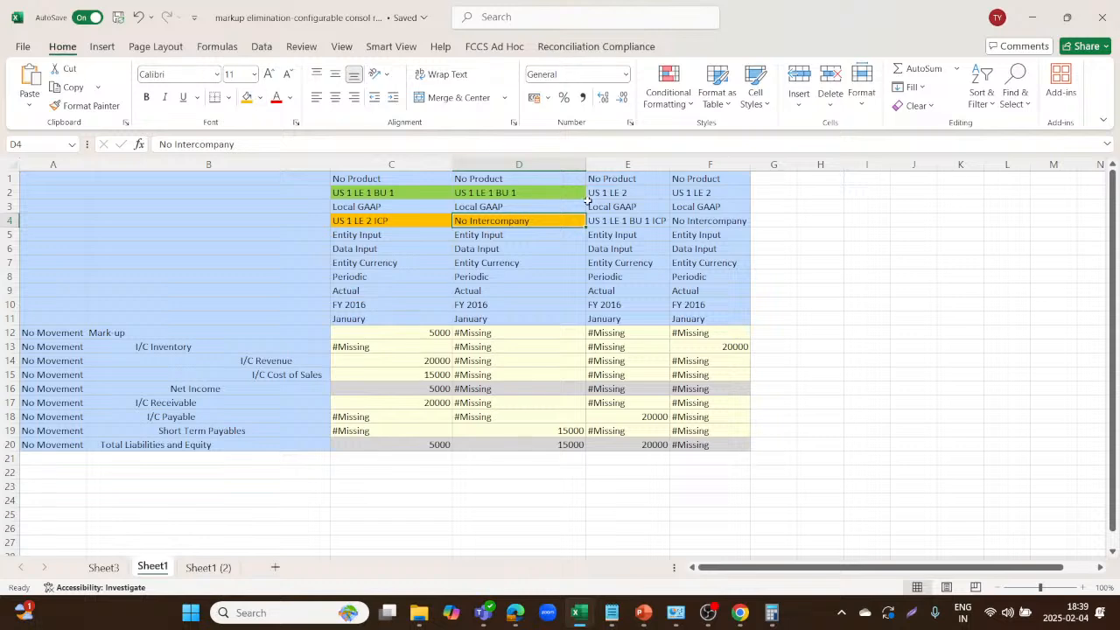
Fill the US 1 LE 2 entity cells E2 and F2 with the same orange.
left_click(630, 195)
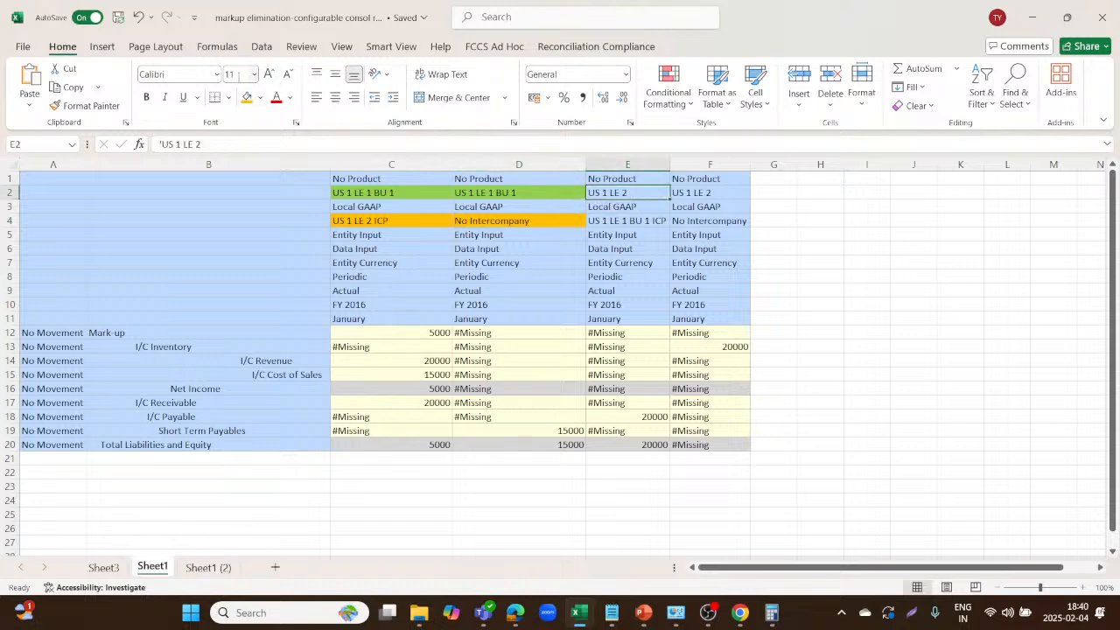
left_click(249, 98)
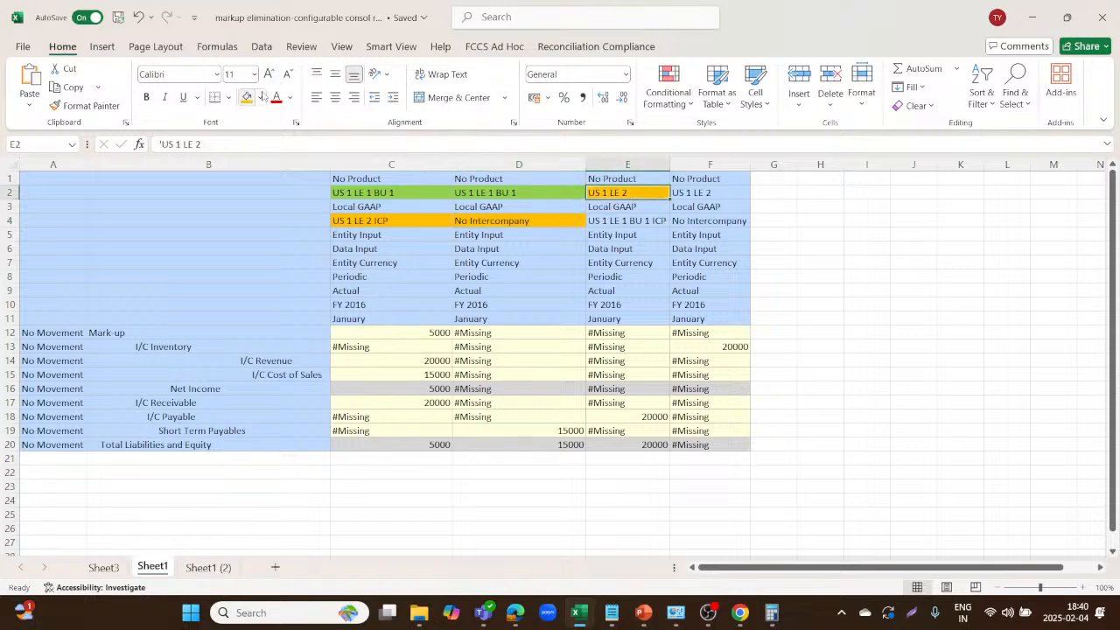
left_click(720, 194)
left_click(249, 98)
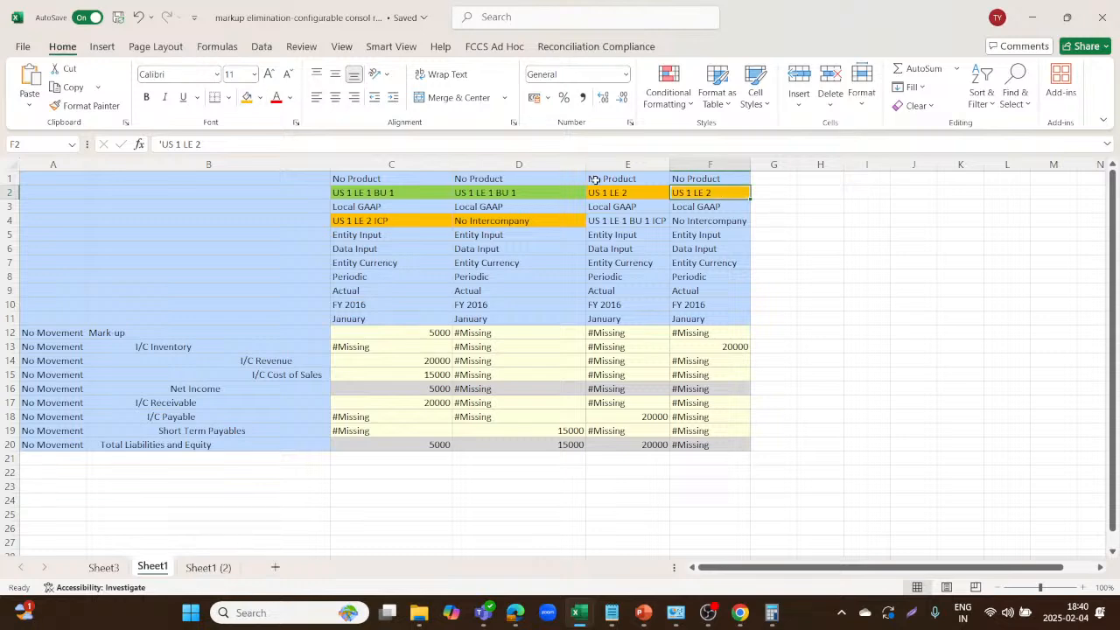
Copy the green formatting of cell D2 onto the US 1 LE 1 BU 1 ICP cell E4 and the No Intercompany cell F4.
left_click(567, 190)
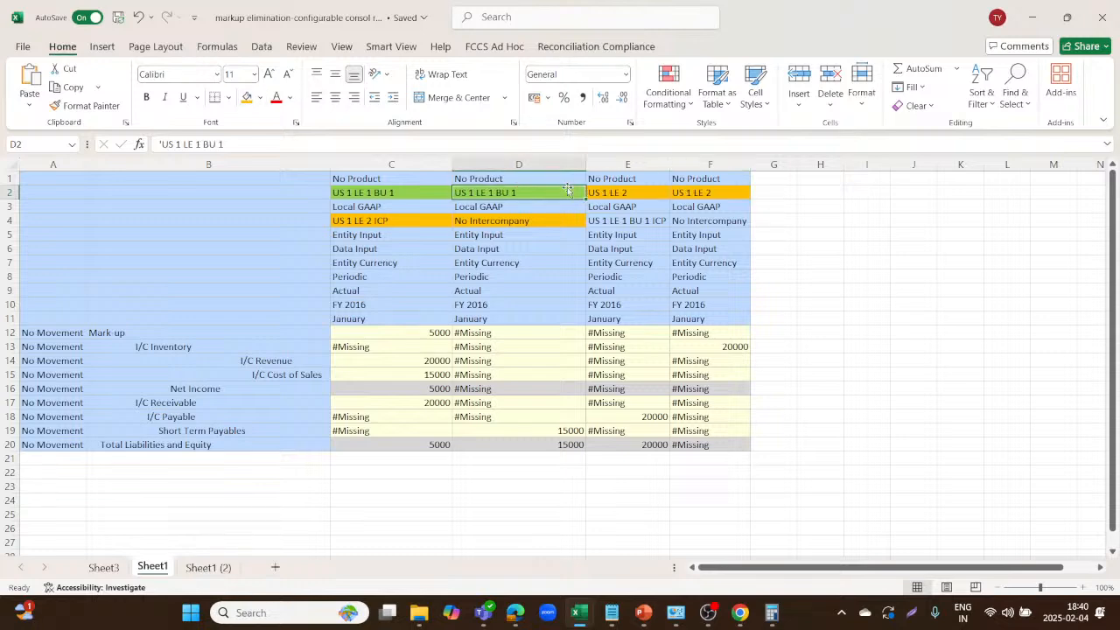
left_click(85, 105)
left_click(610, 220)
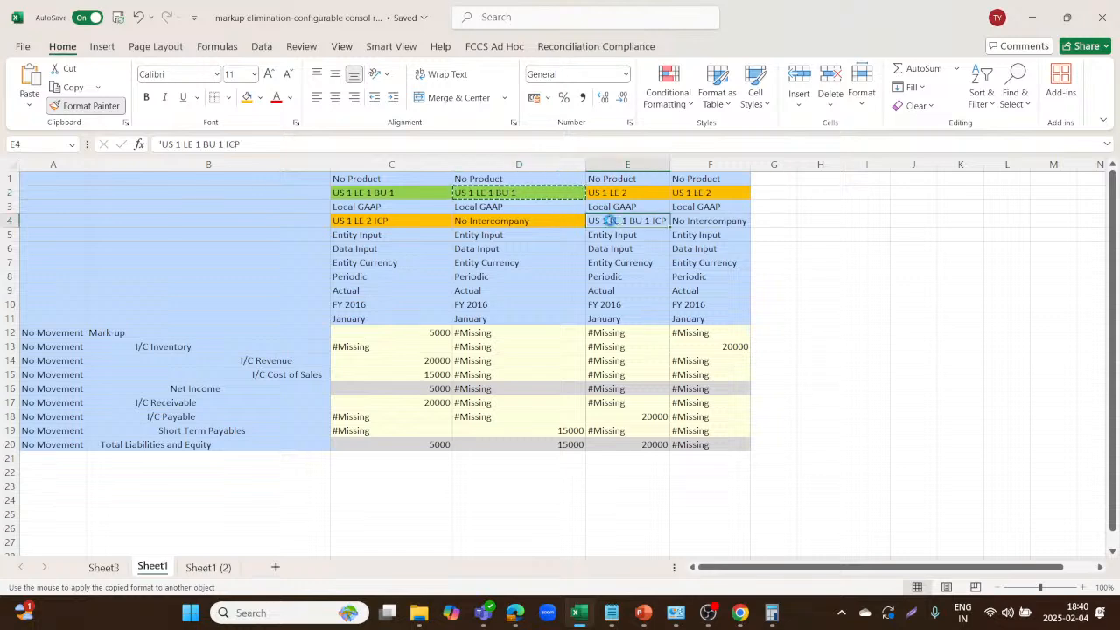
left_click(499, 192)
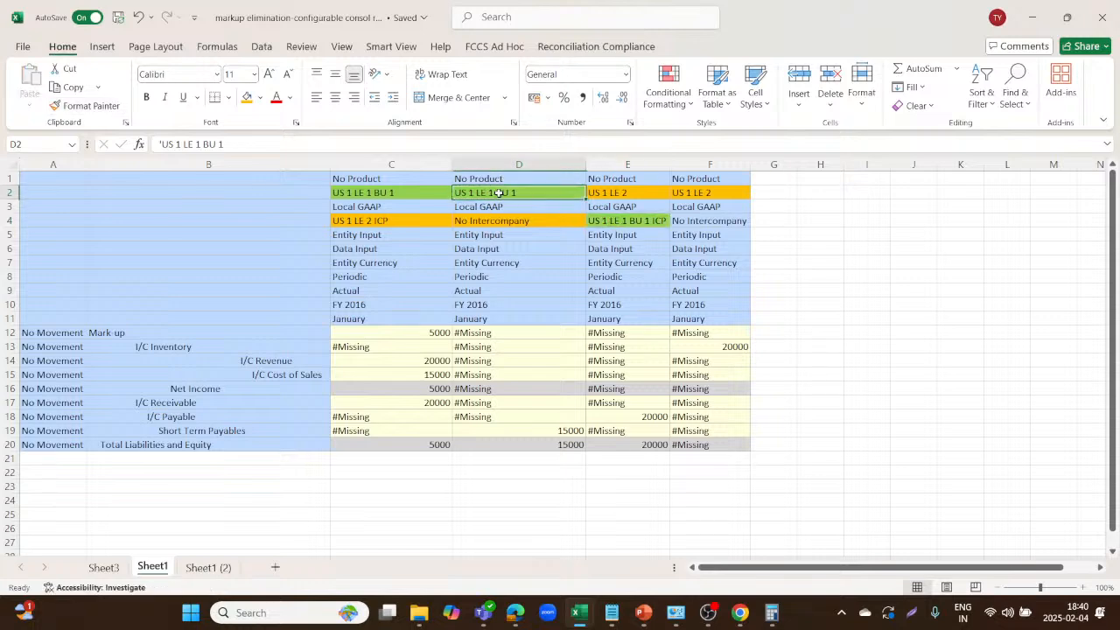
left_click(85, 105)
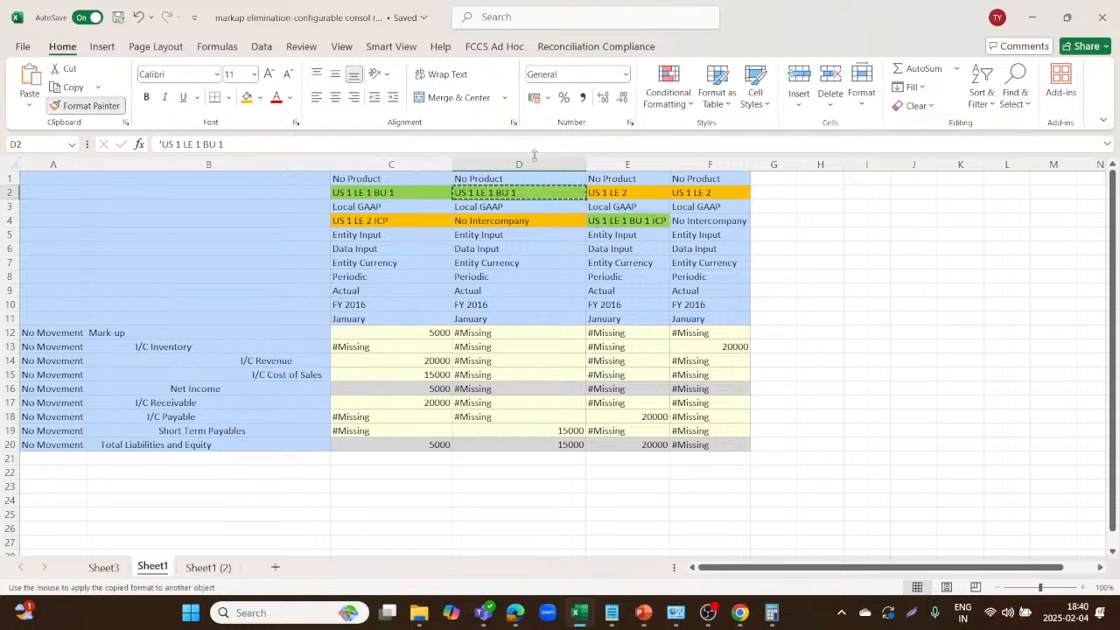
left_click(696, 223)
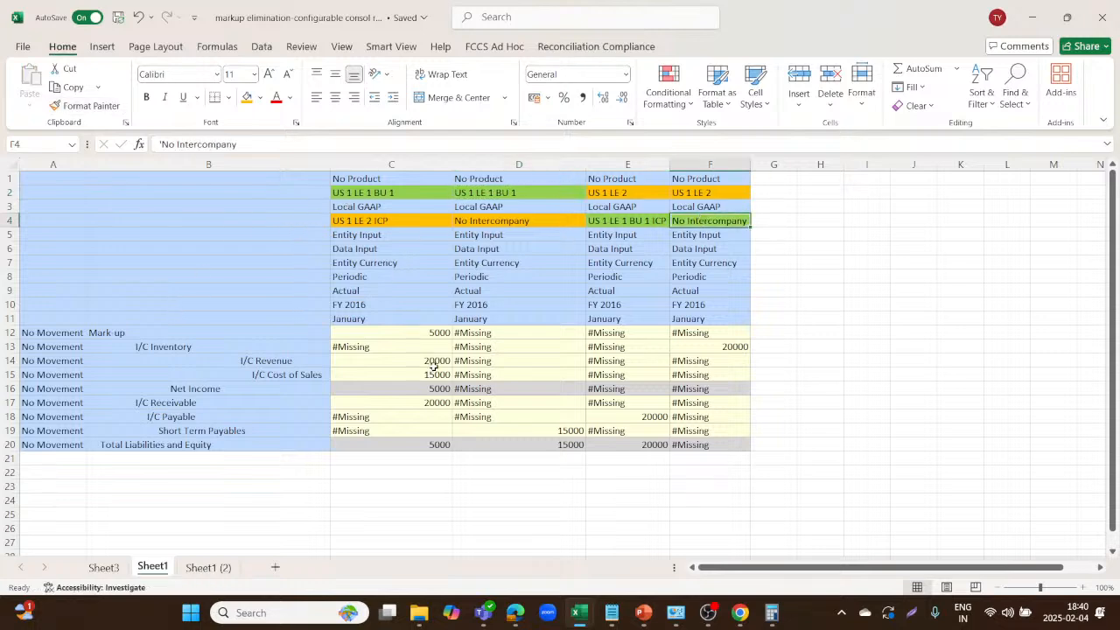
Compare the Mark-up row for US 1 LE 1 BU 1 with US 1 LE 2 ICP on Sheet1 against the journal entries on Sheet3.
left_click(414, 237)
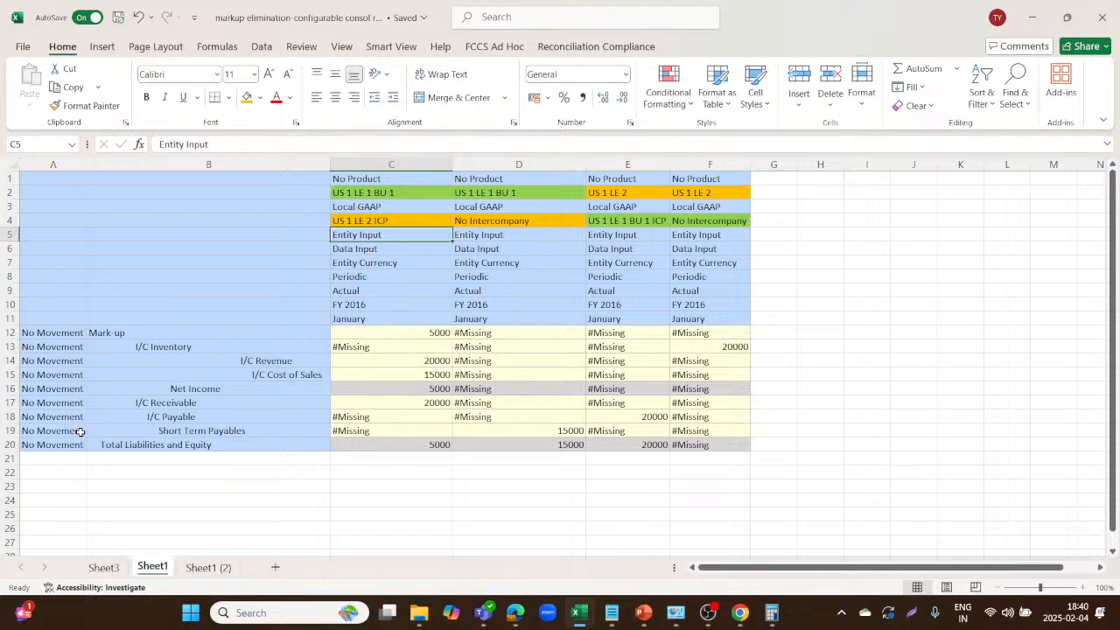
left_click(200, 332)
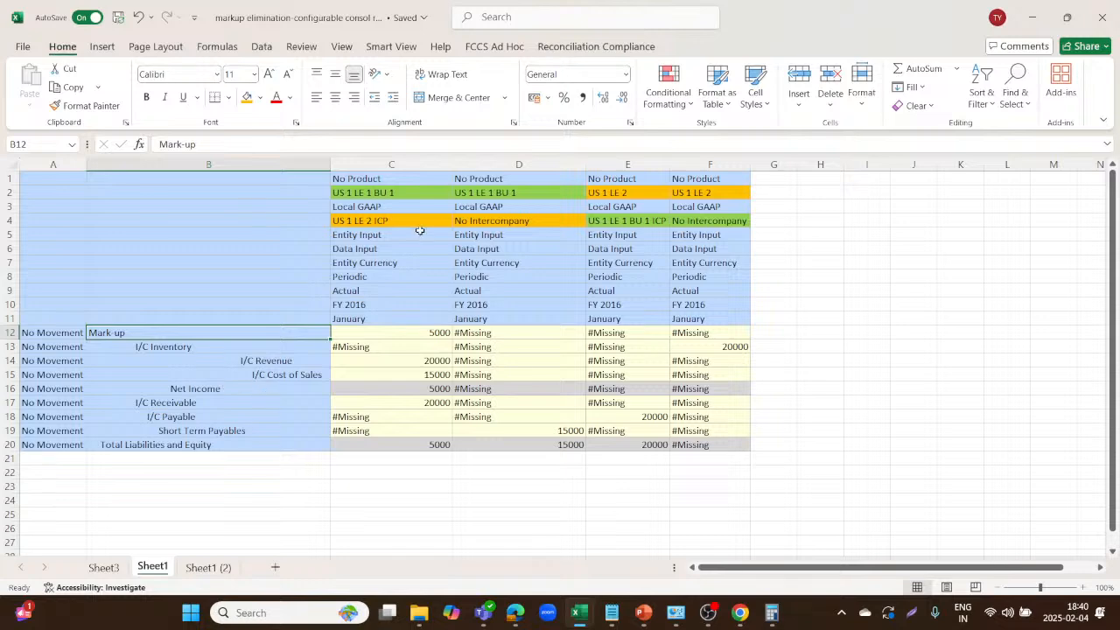
left_click(103, 567)
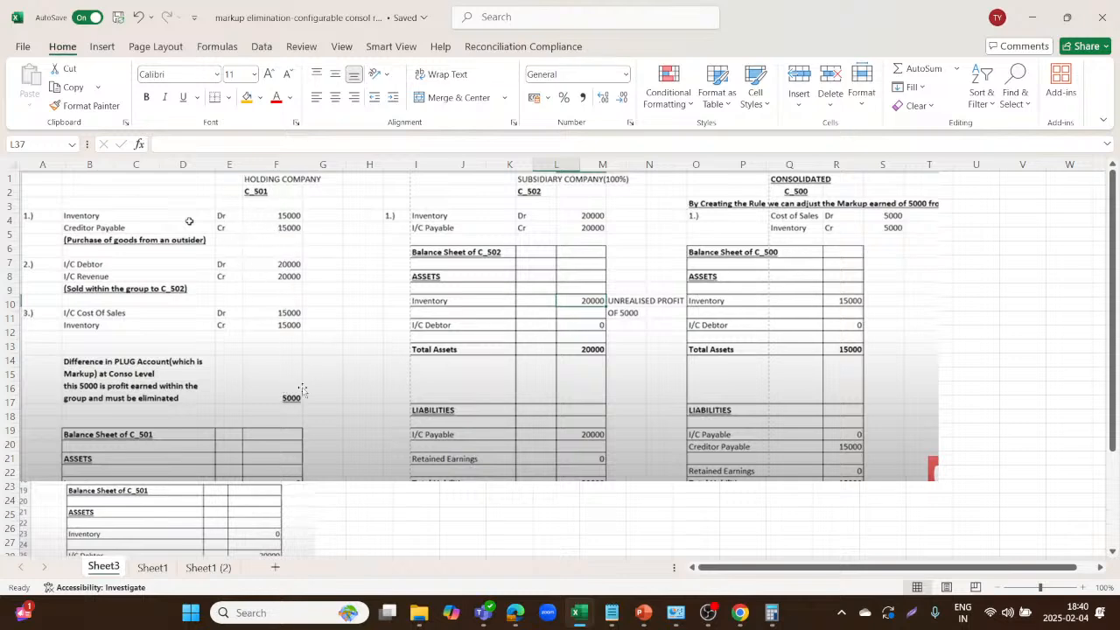
left_click(153, 567)
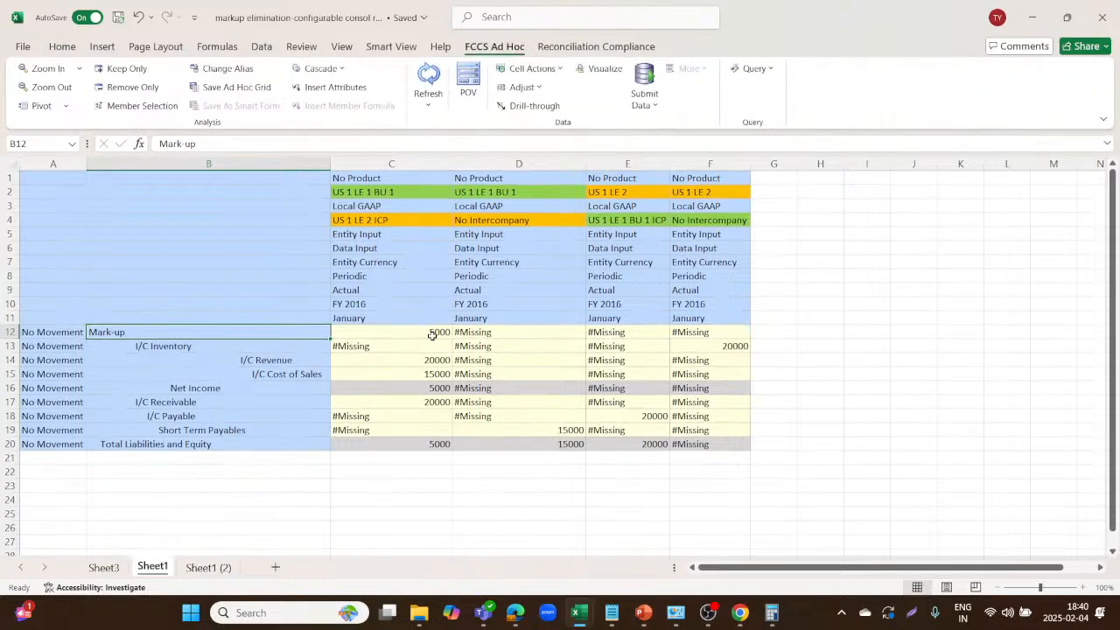
left_click(402, 331)
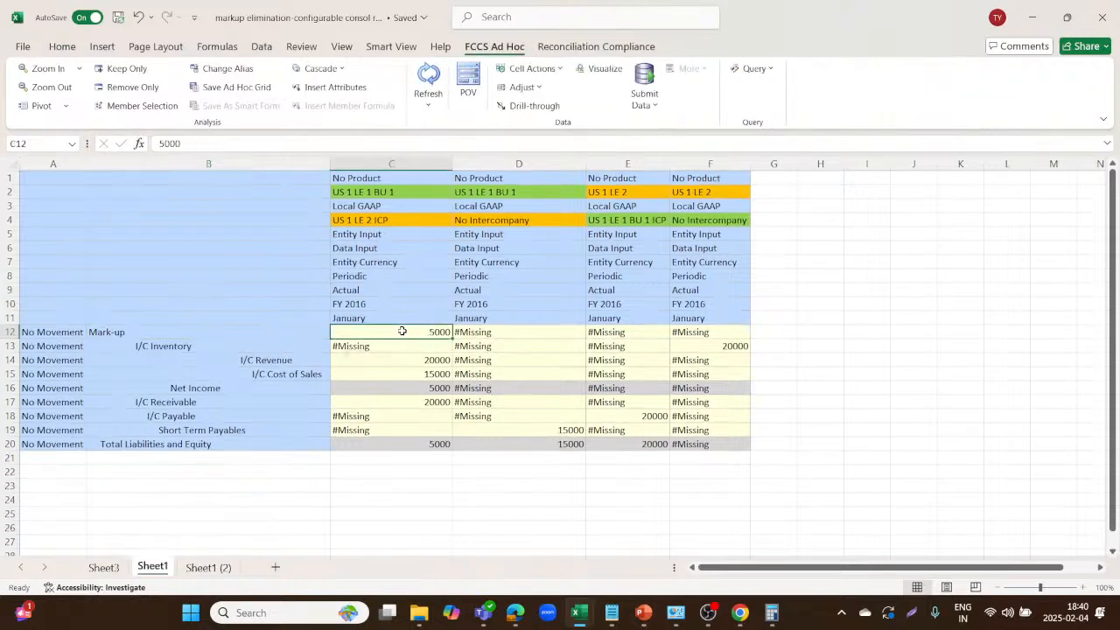
left_click(373, 192)
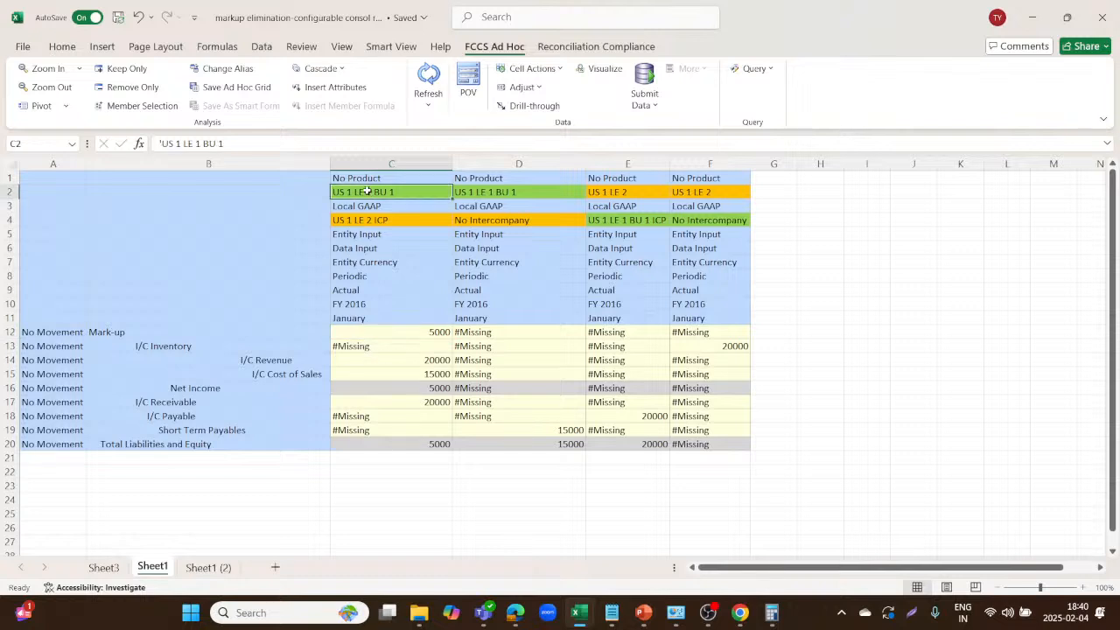
left_click(361, 217)
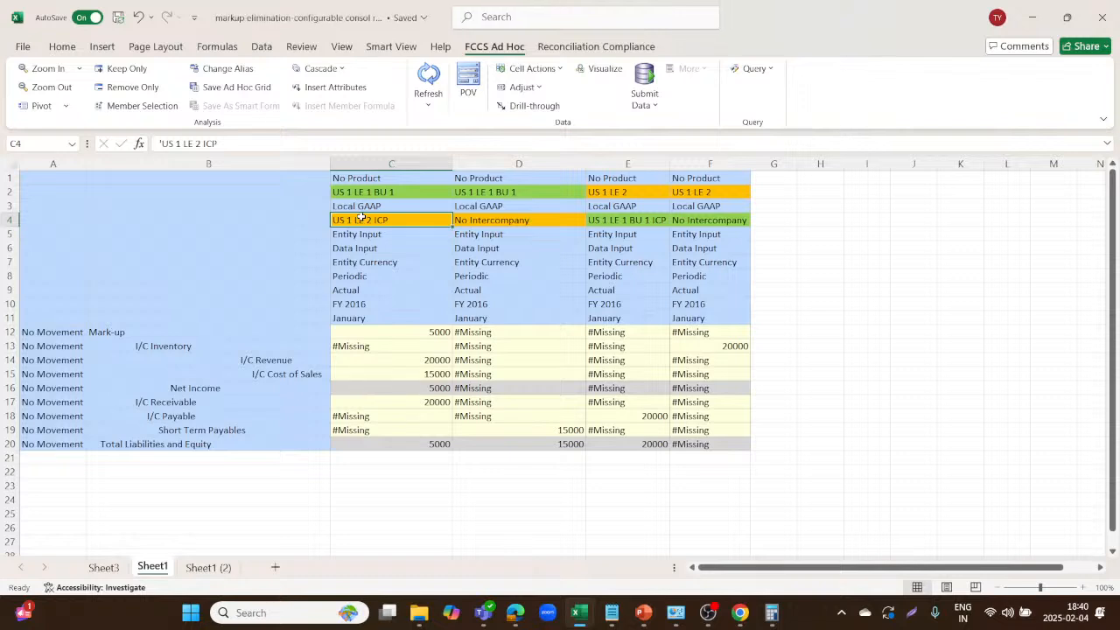
left_click(433, 334)
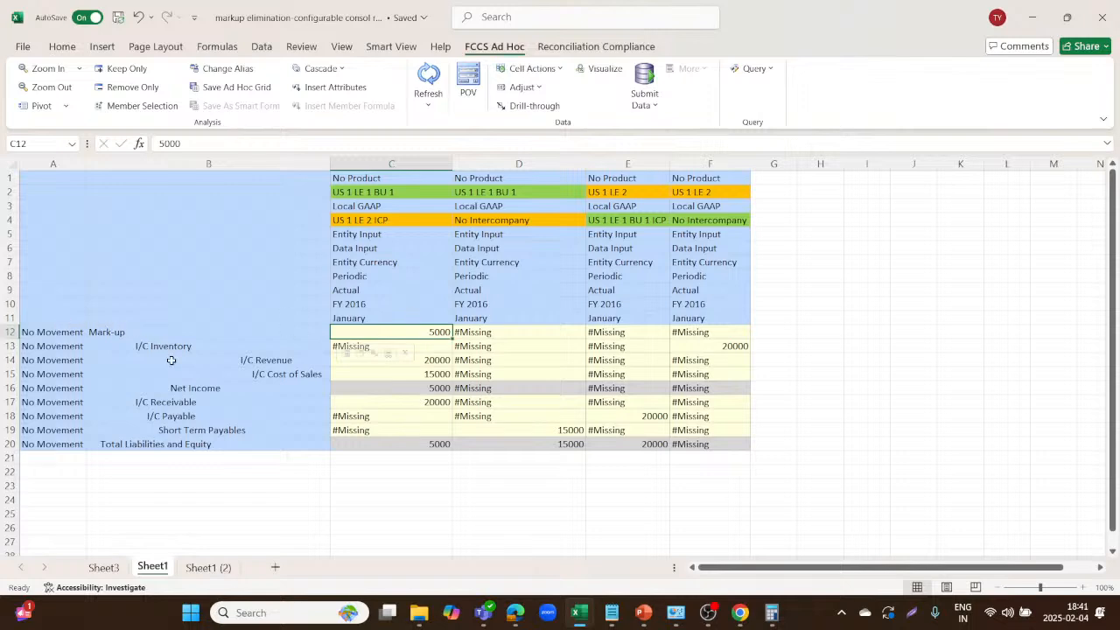
left_click(231, 361)
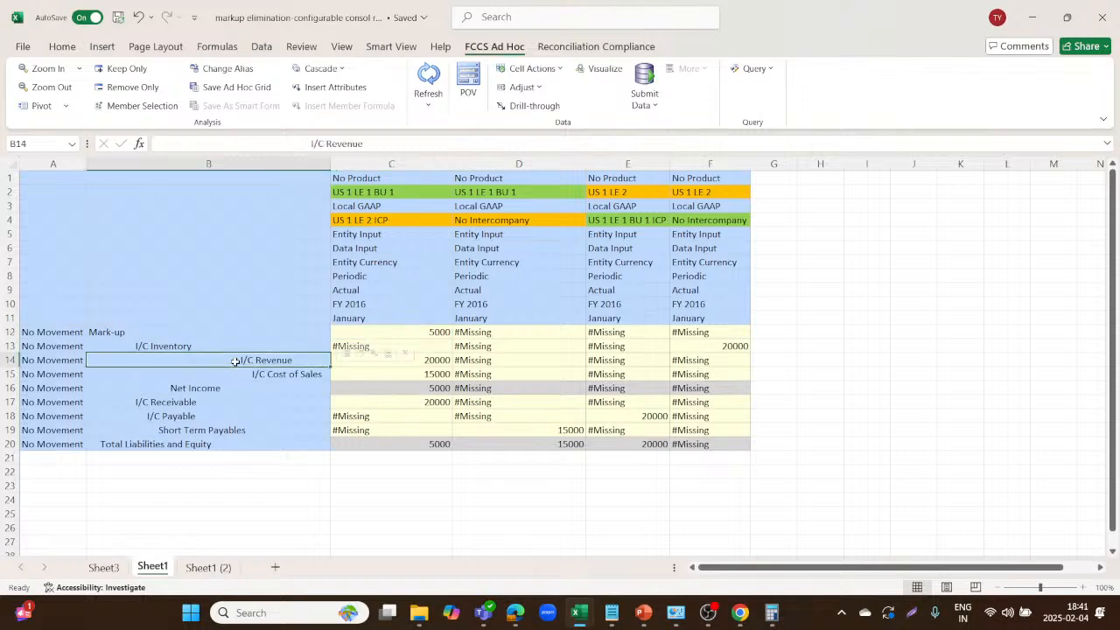
Check the Short Term Payables amount for US 1 LE 1 BU 1 with No Intercompany against the goods purchase entry on Sheet3.
left_click(104, 567)
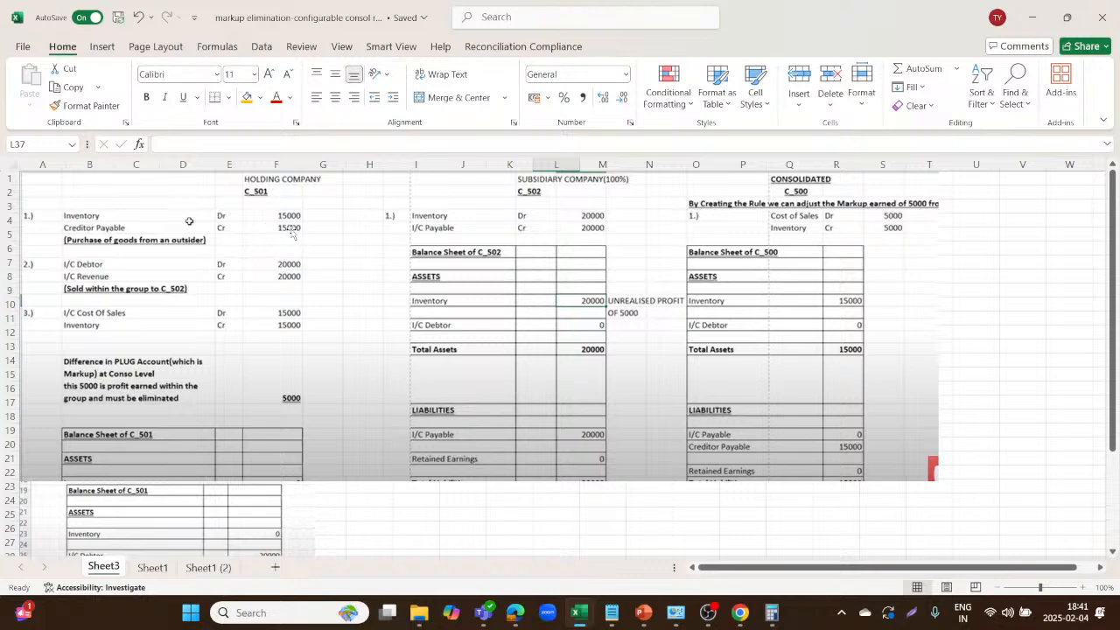
left_click(152, 567)
left_click(276, 430)
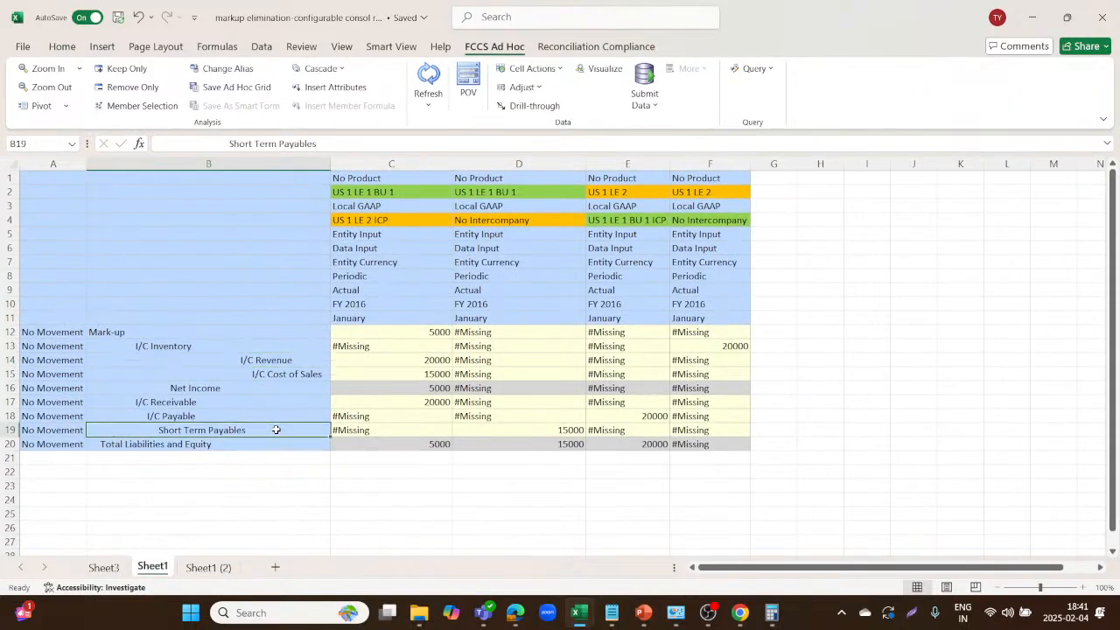
left_click(540, 219)
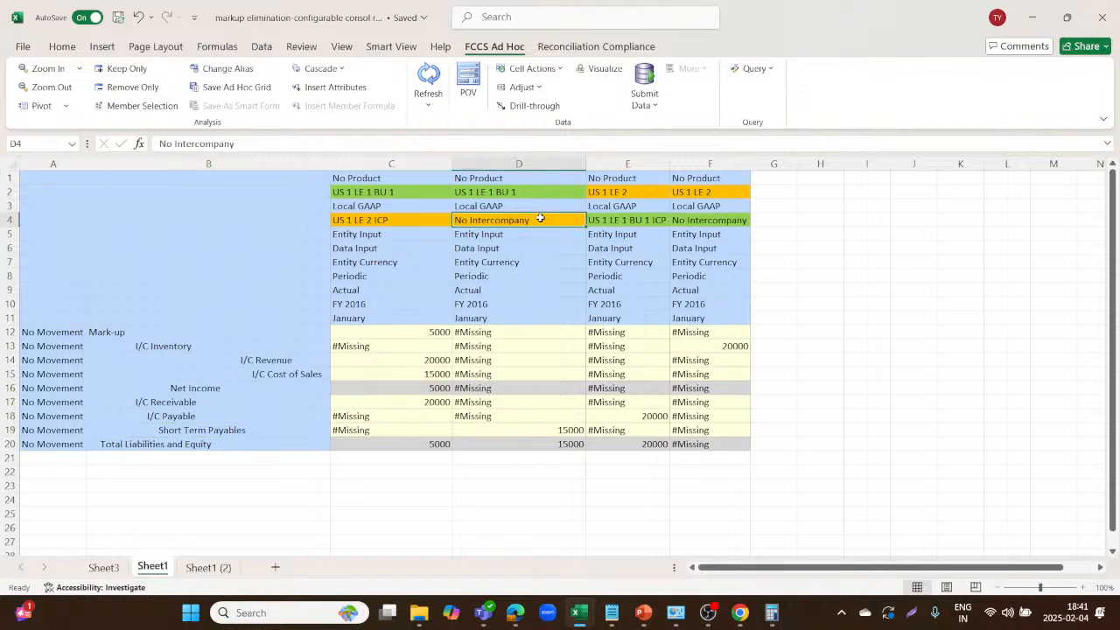
left_click(527, 190)
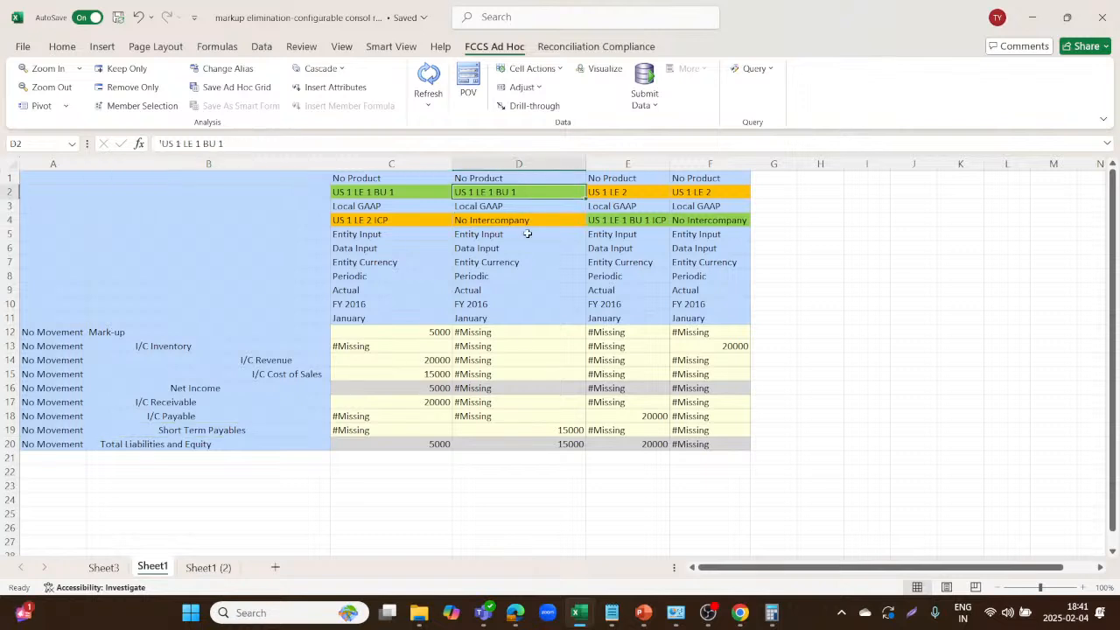
left_click(519, 429)
key("shift+space")
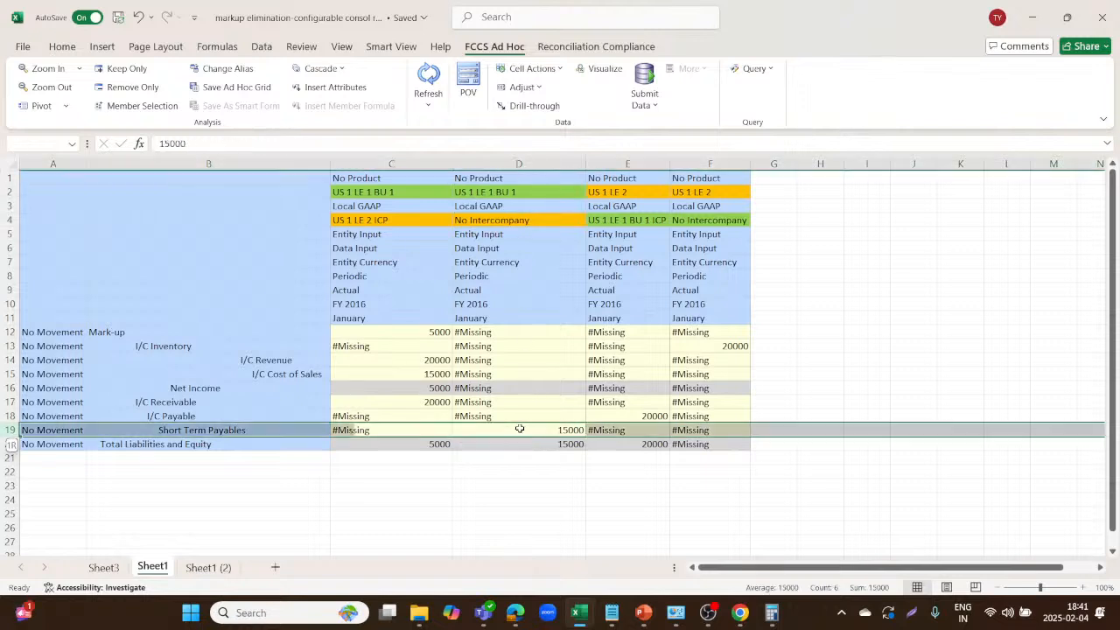
left_click(551, 486)
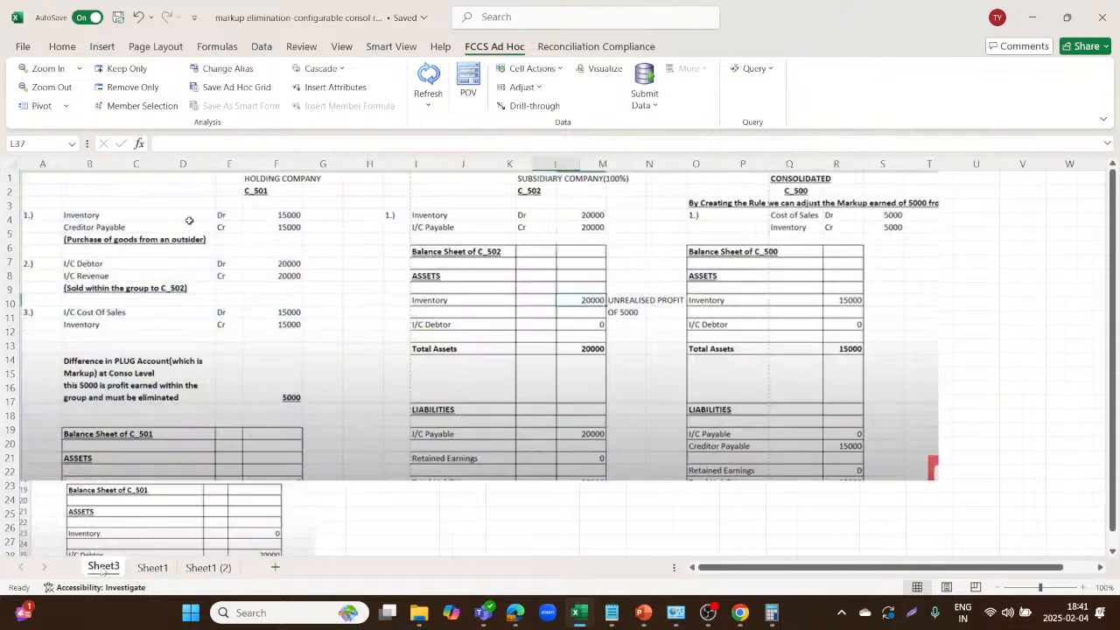
Review the intercompany sale entries on Sheet3 and check the I/C Revenue and I/C Receivable rows on Sheet1 against them.
left_click(103, 567)
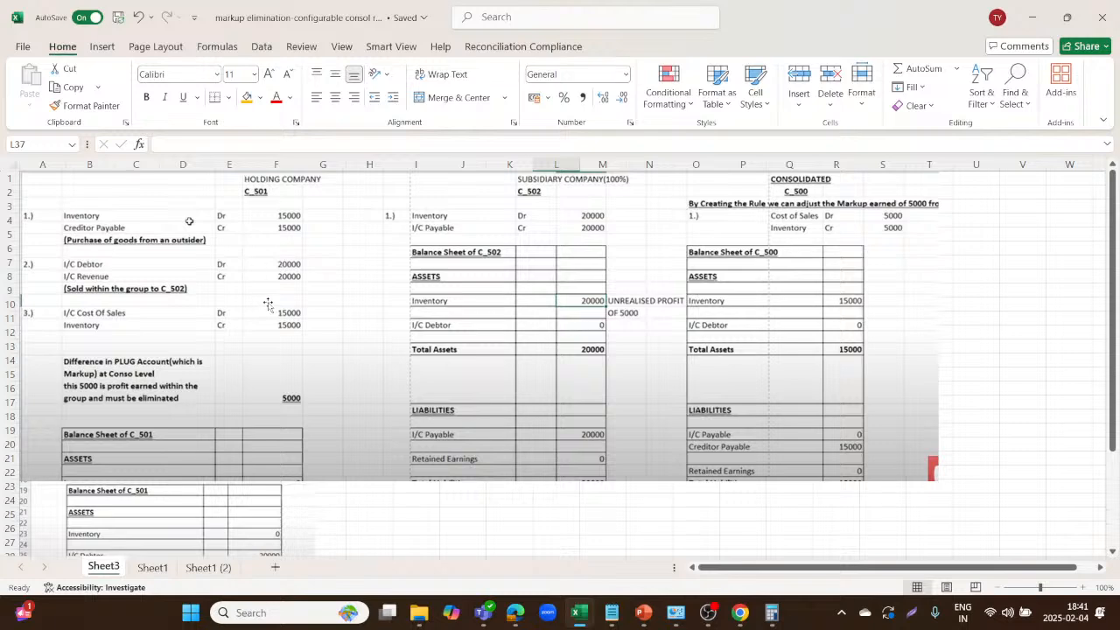
left_click(153, 568)
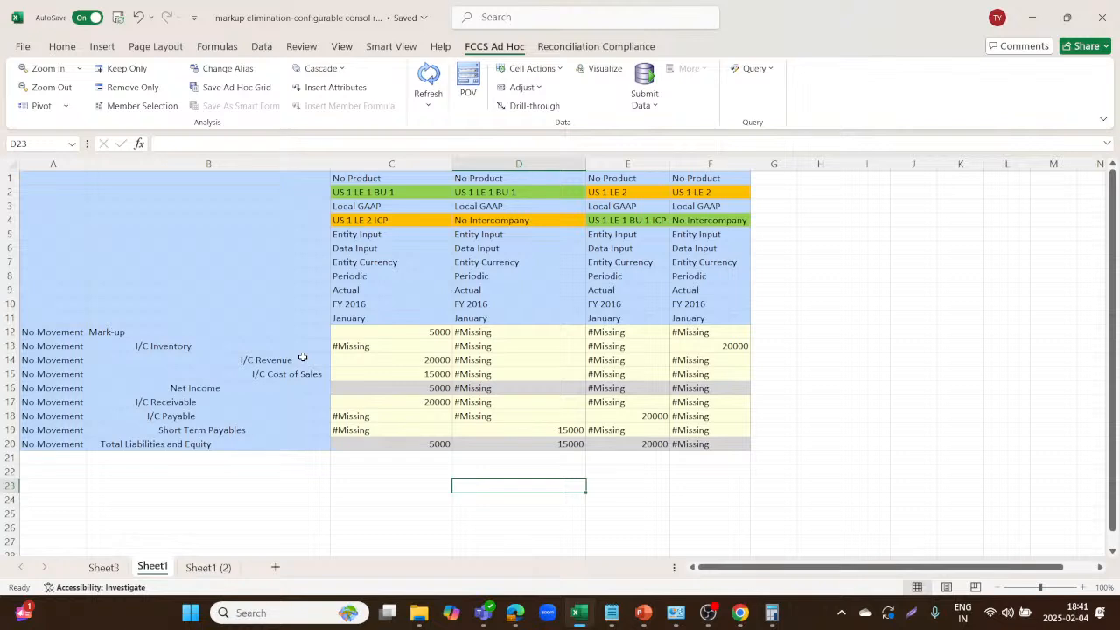
left_click(302, 357)
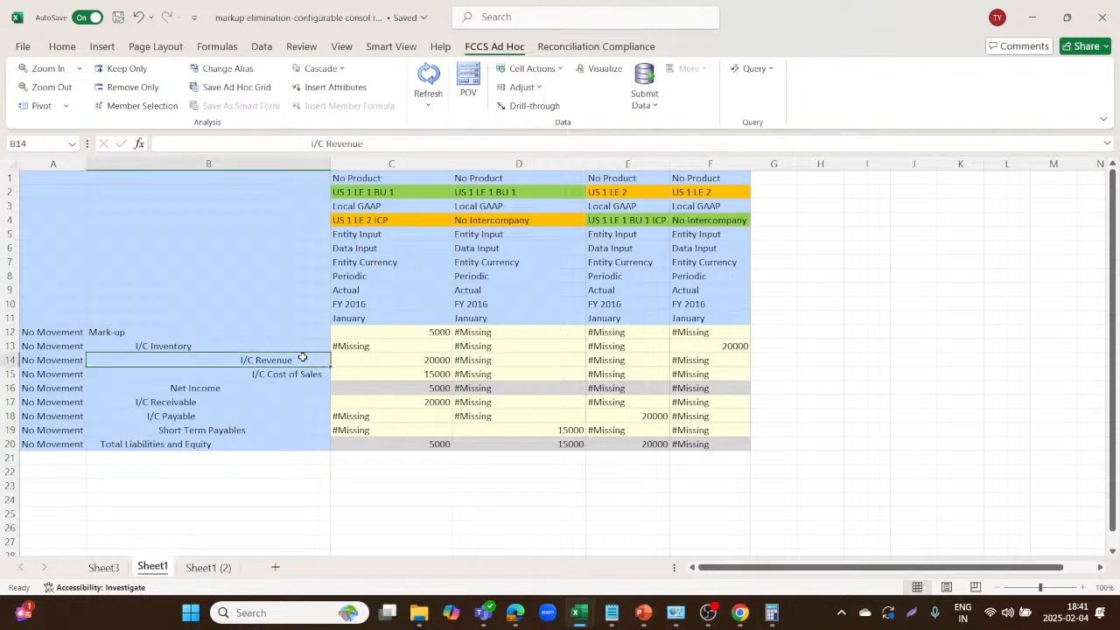
left_click(393, 362)
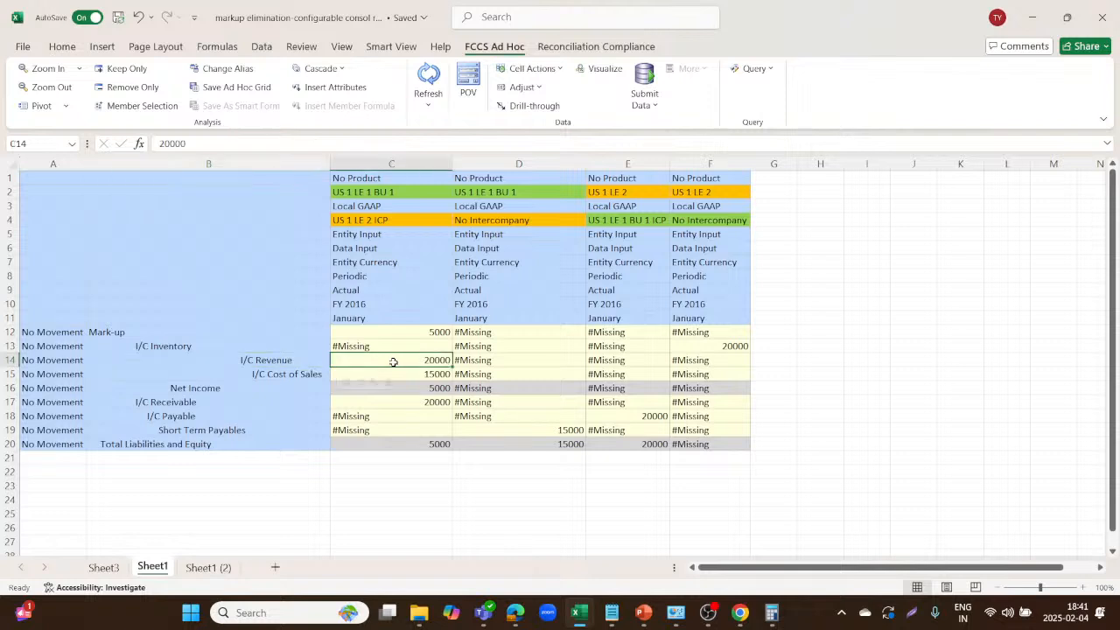
left_click(298, 403)
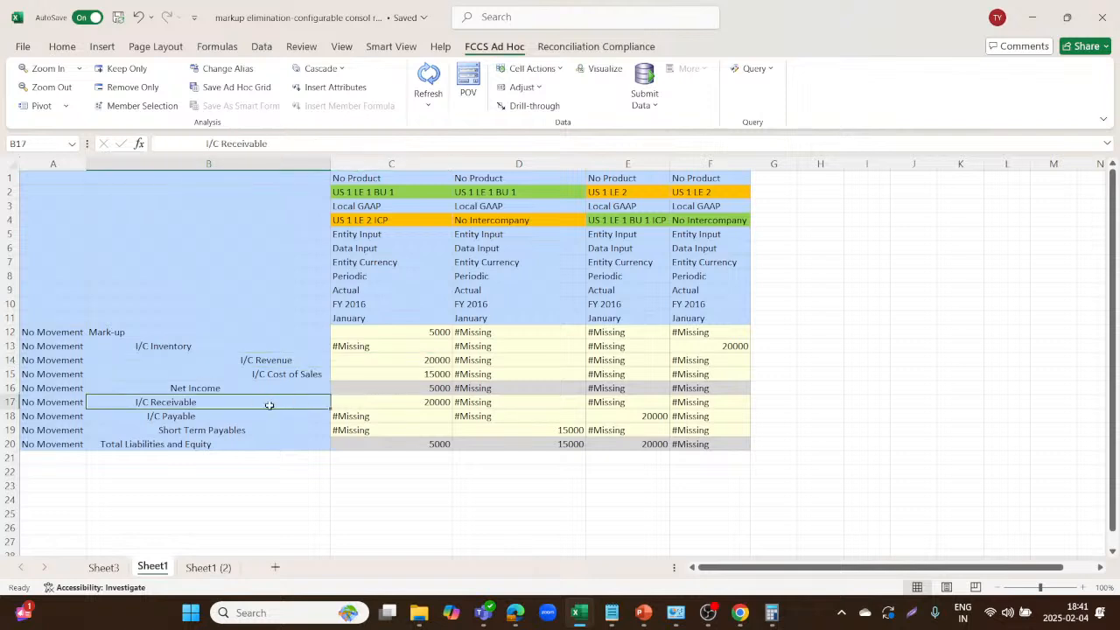
Check the C_501 sale entry on Sheet3 against the I/C Receivable and I/C Revenue amounts for US 1 LE 1 BU 1 with US 1 LE 2 ICP.
left_click(406, 401)
left_click(107, 569)
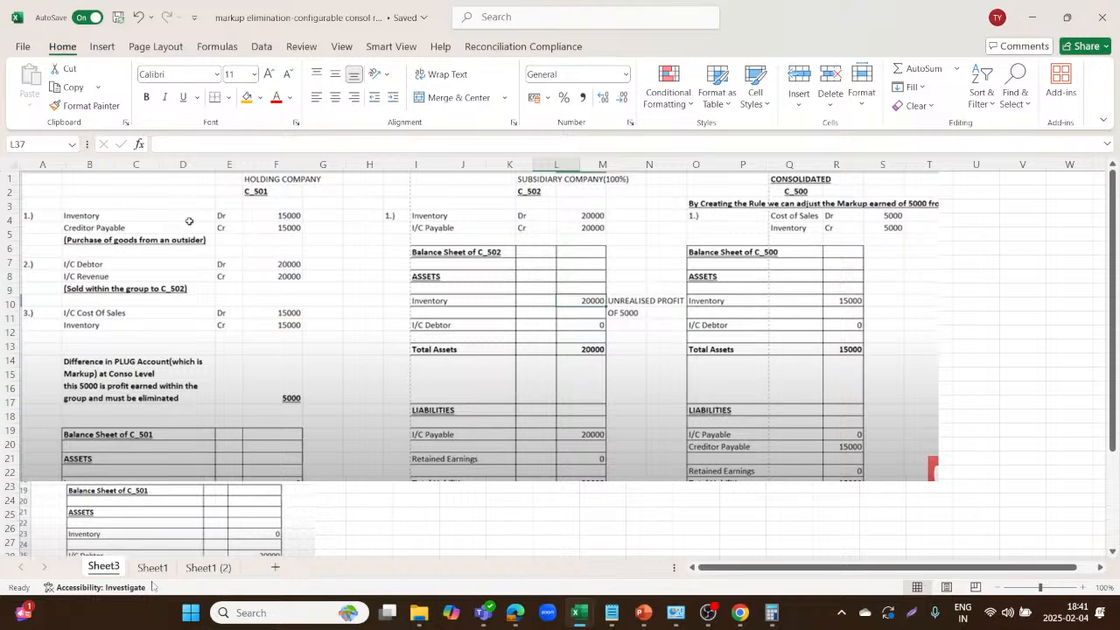
left_click(153, 568)
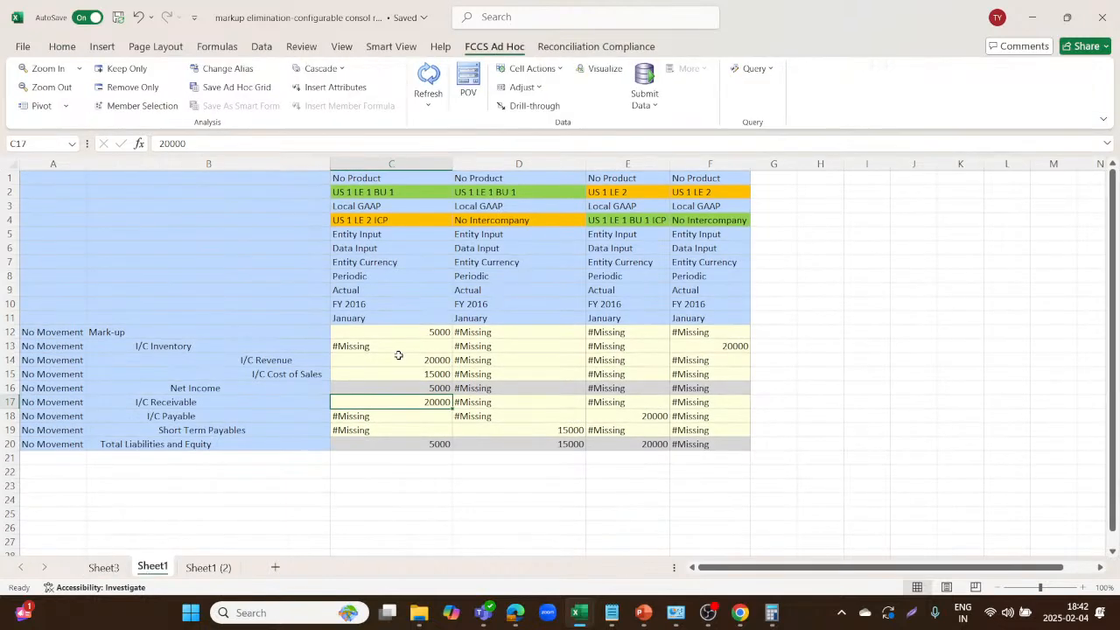
left_click(398, 355)
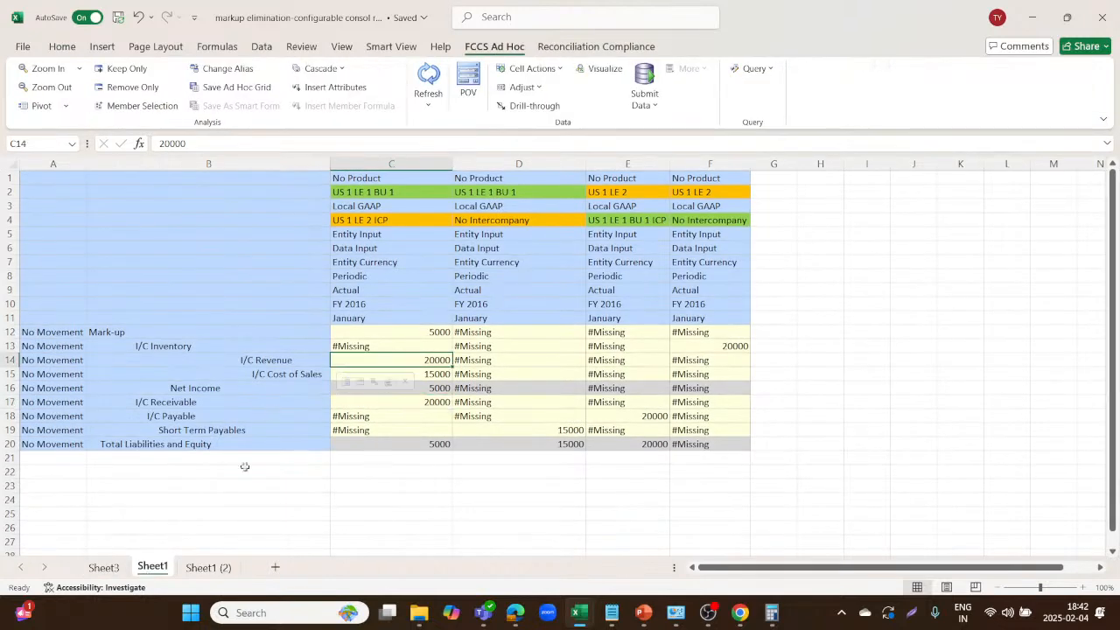
Check the I/C Cost of Sales amount for US 1 LE 1 BU 1 on Sheet1 against the holding company's cost of sales entry on Sheet3.
left_click(112, 571)
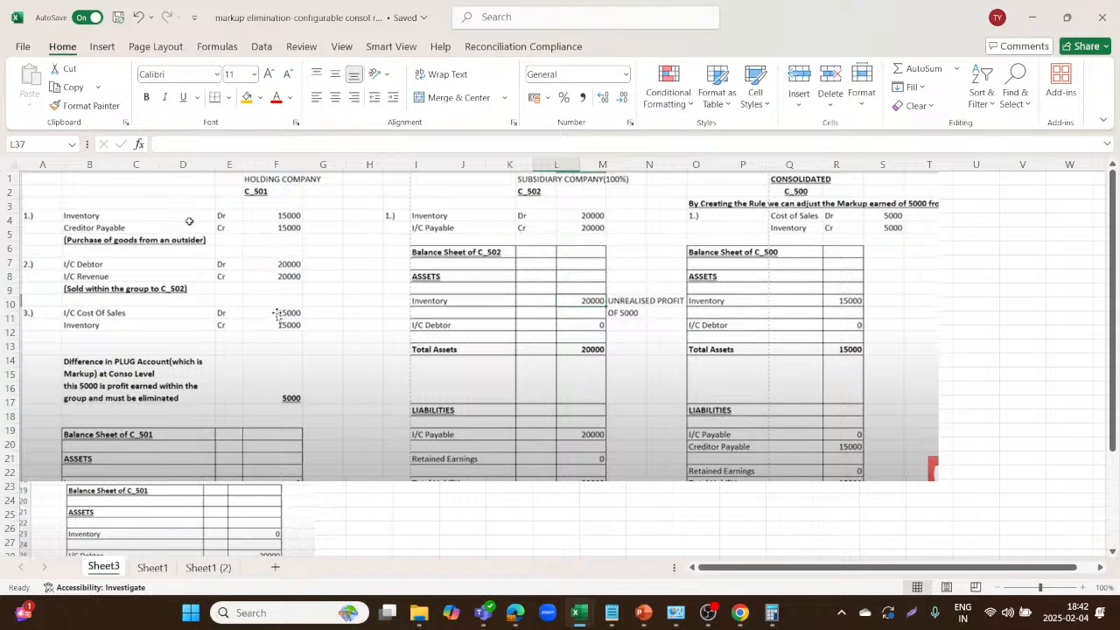
left_click(152, 567)
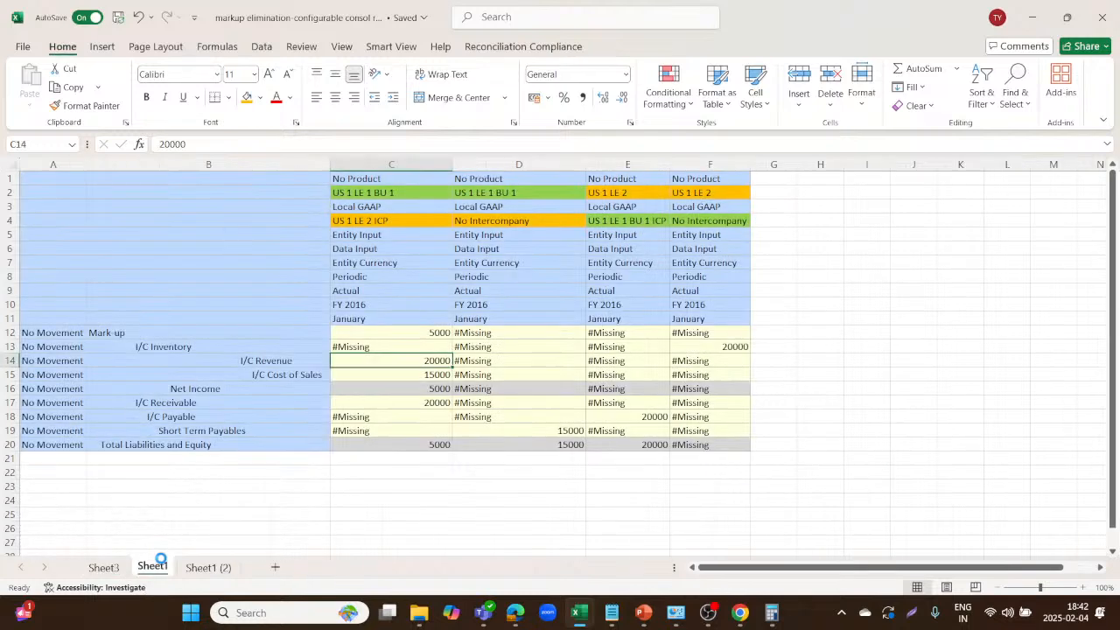
left_click(391, 372)
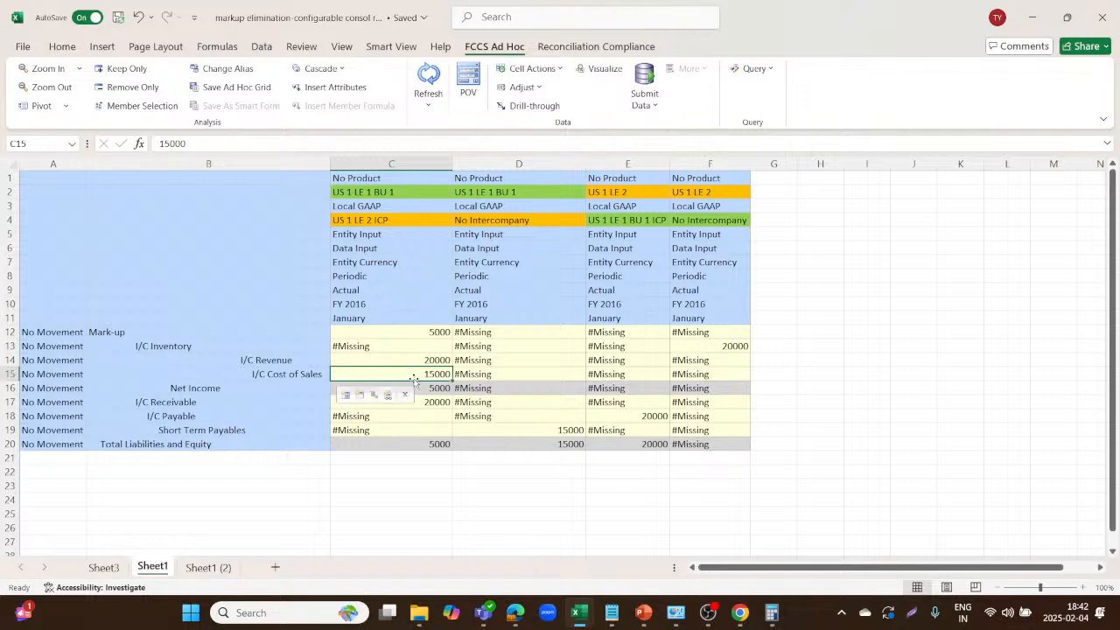
left_click(290, 375)
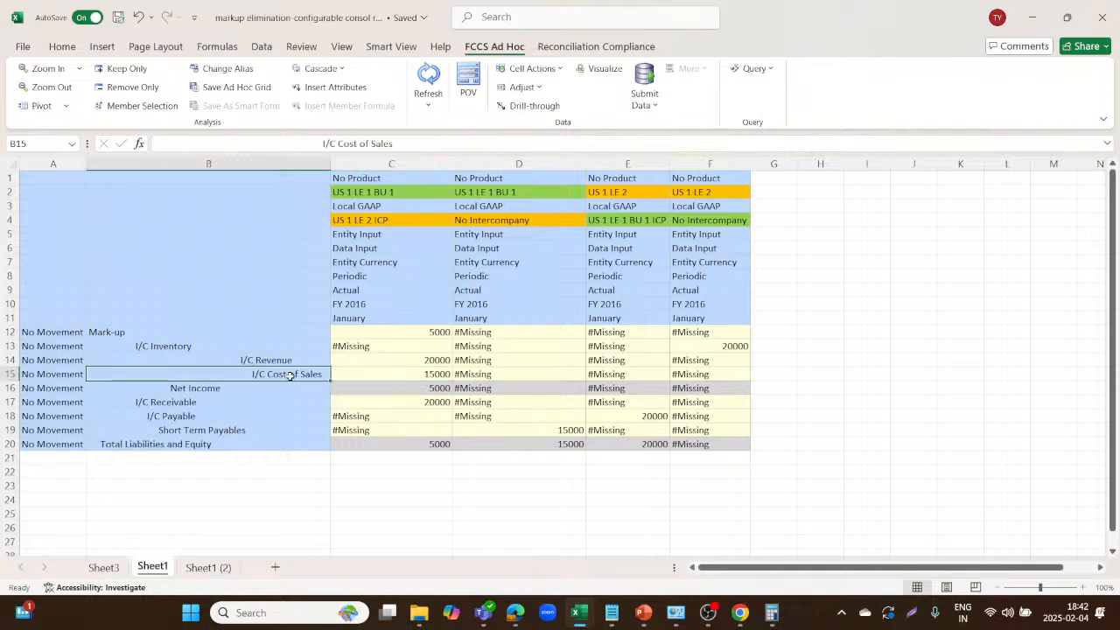
Compare the I/C Revenue, I/C Cost of Sales and Net Income amounts for US 1 LE 1 BU 1 with US 1 LE 2 ICP.
left_click(367, 363)
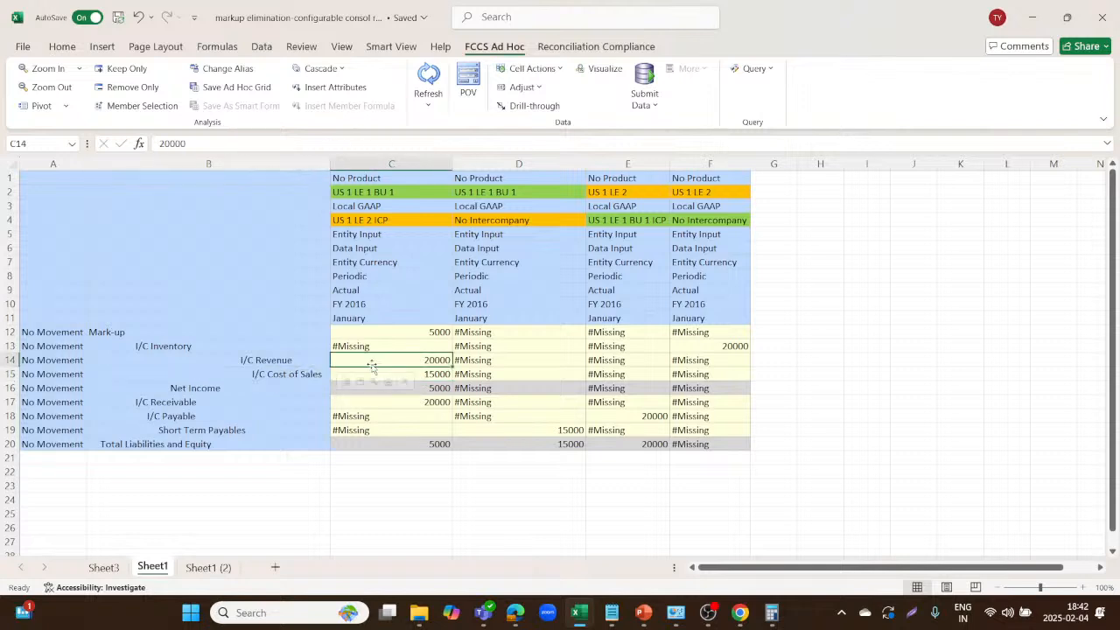
left_click(302, 374)
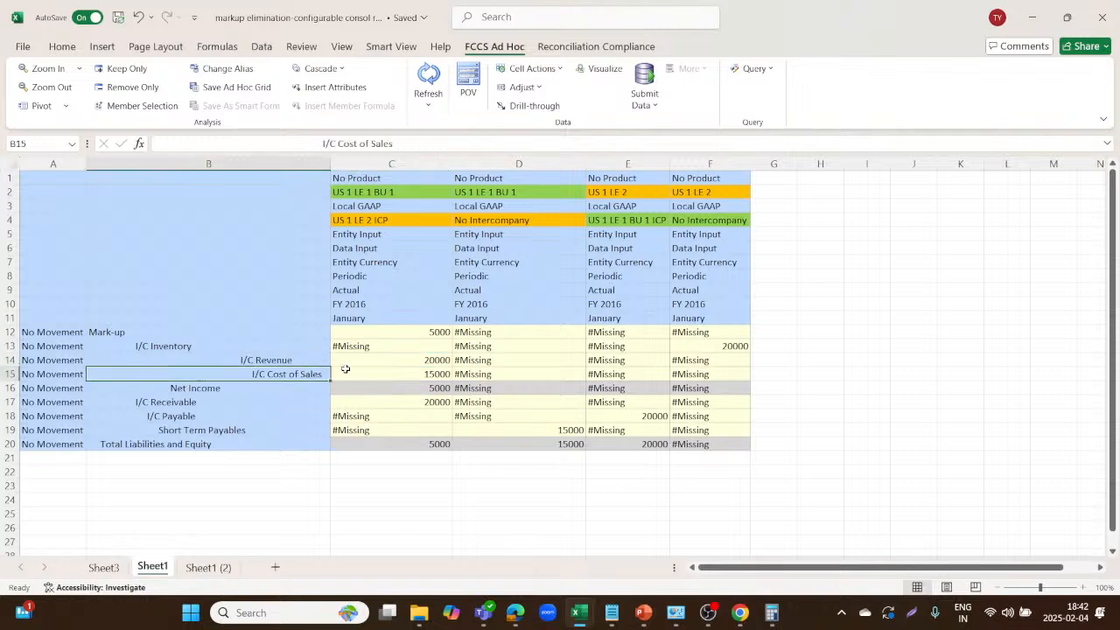
left_click(351, 370)
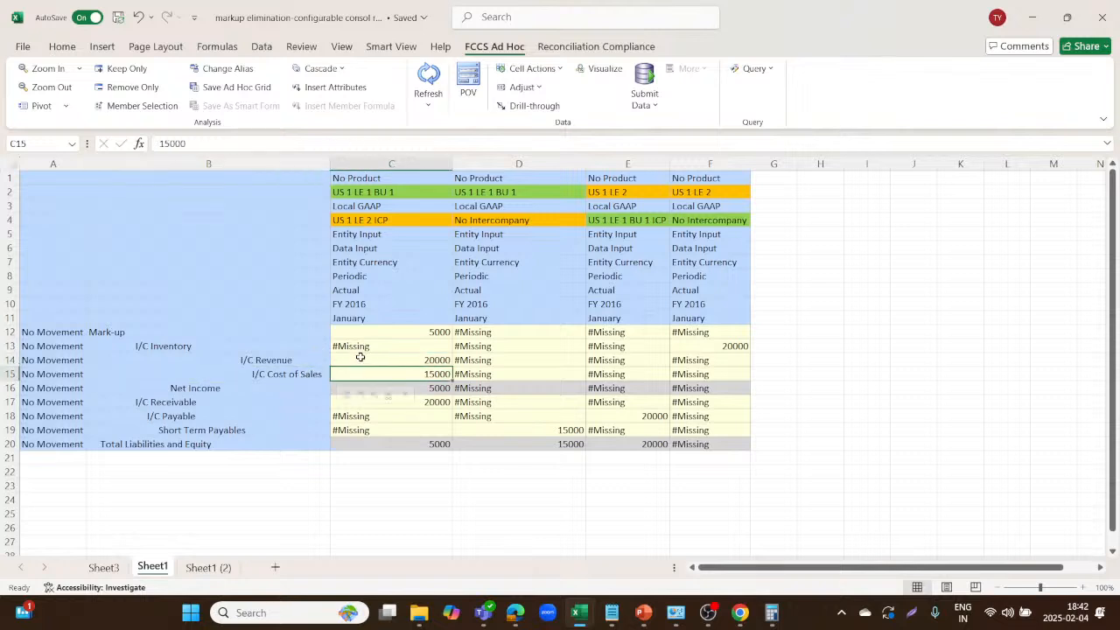
left_click(429, 388)
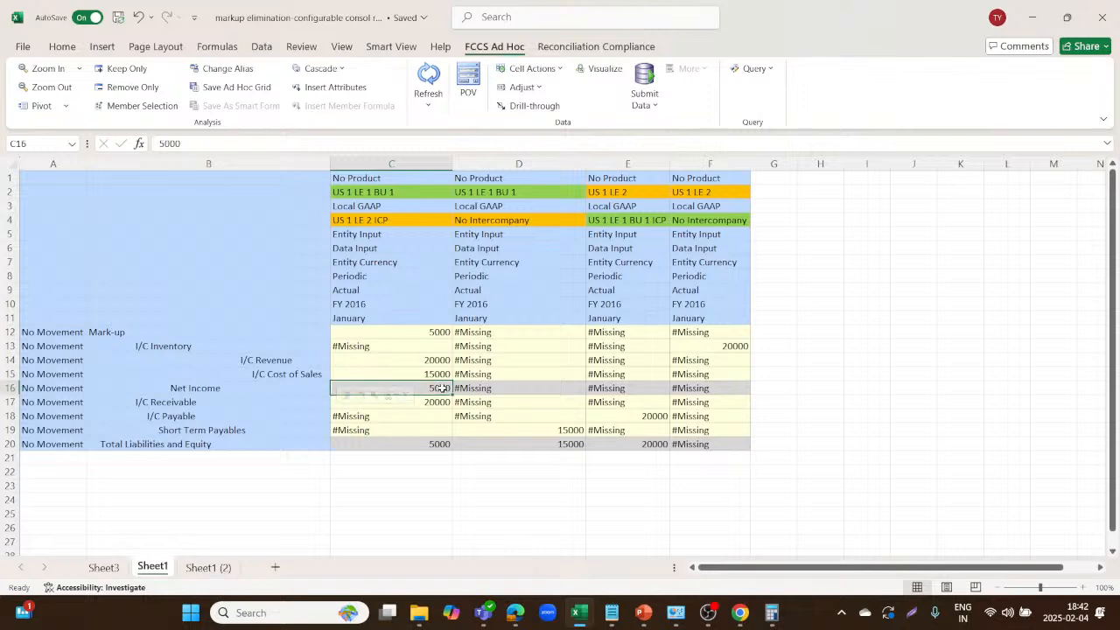
left_click(276, 385)
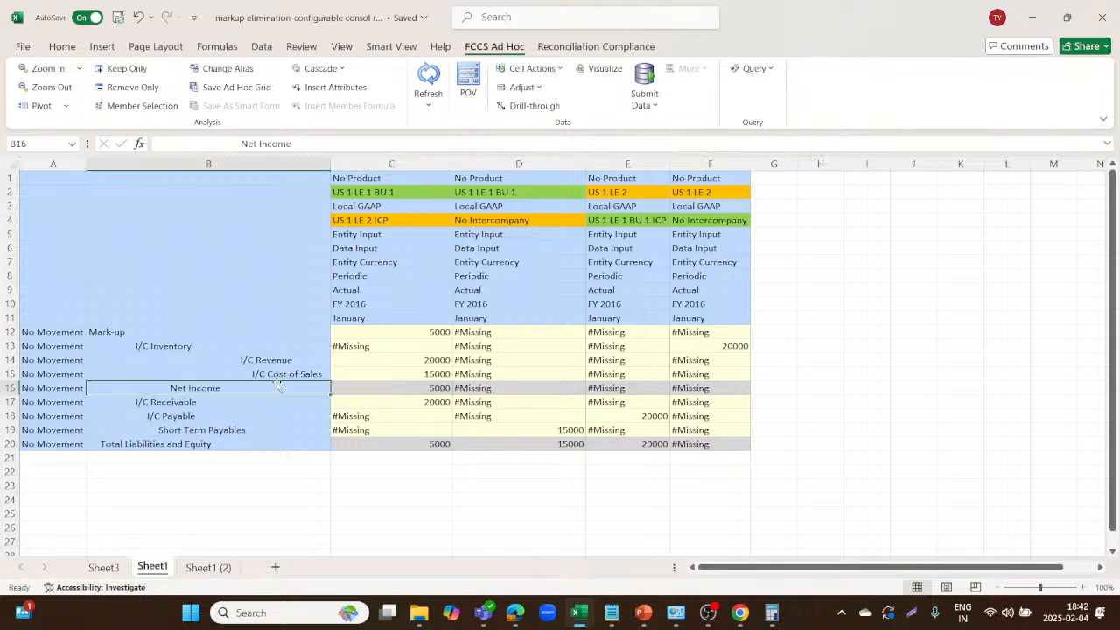
Review the holding company entries on Sheet3 against the two US 1 LE 1 BU 1 columns on Sheet1, and highlight the first US 1 LE 2 column.
left_click(112, 567)
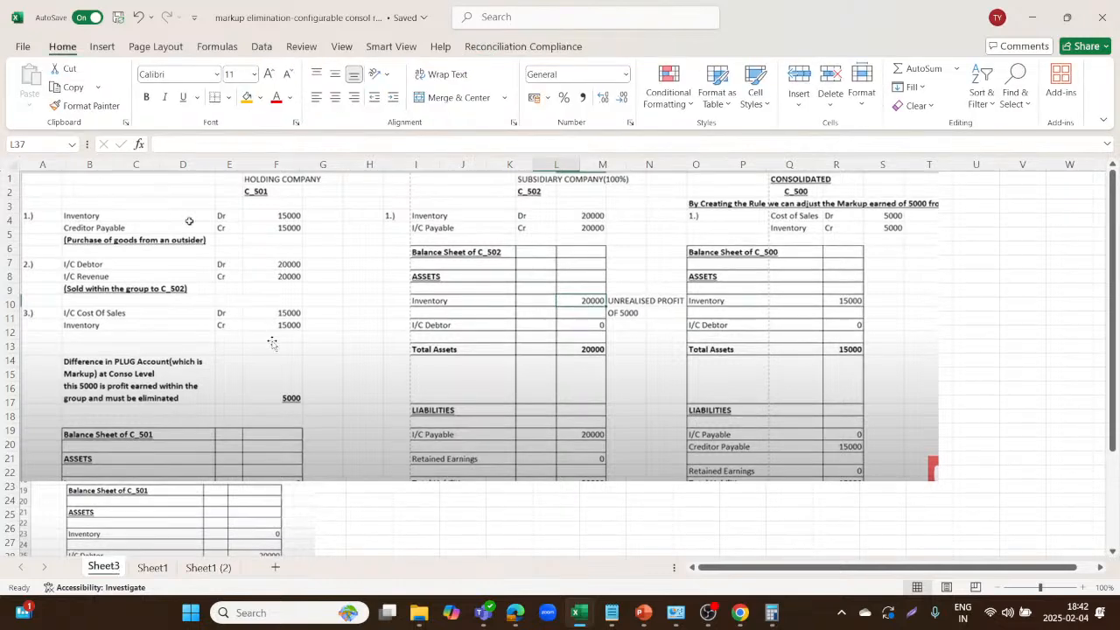
left_click(151, 565)
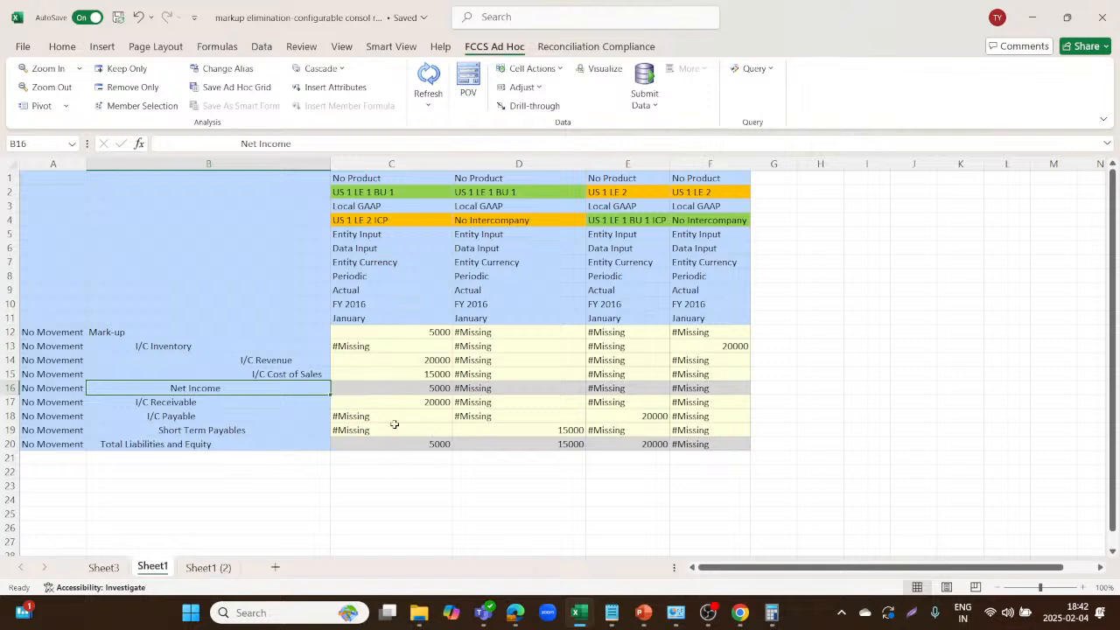
left_click(413, 165)
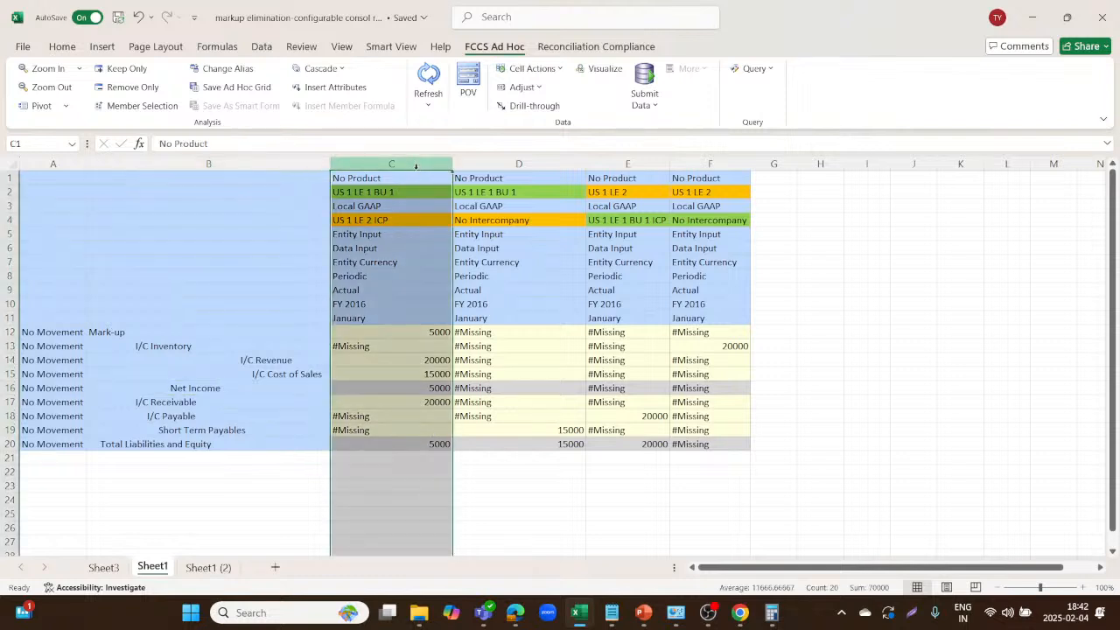
left_click(467, 164)
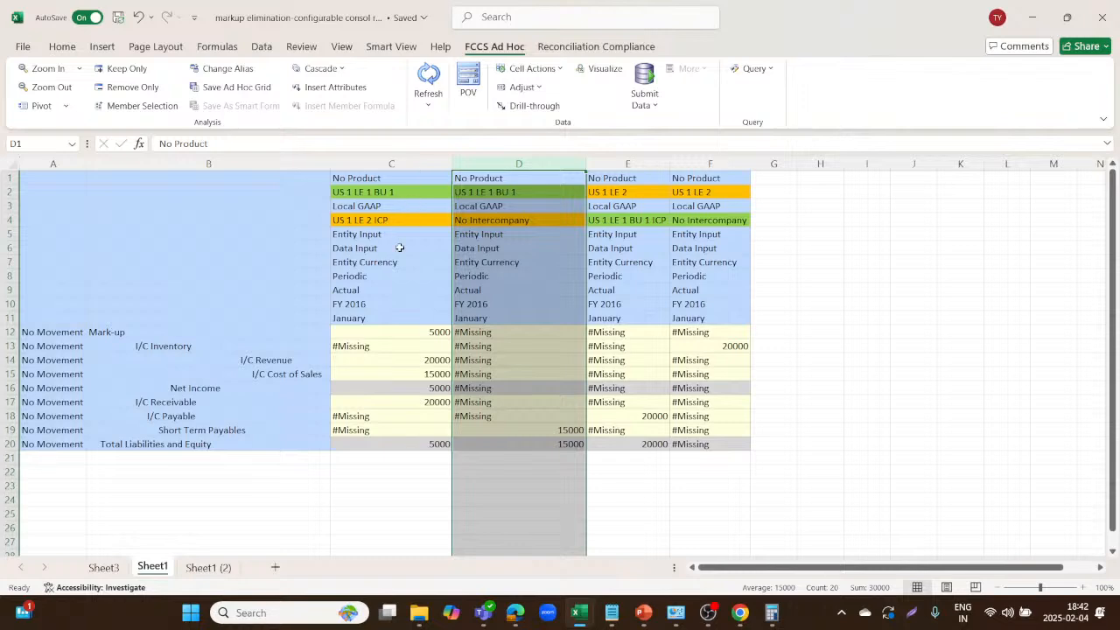
left_click(636, 164)
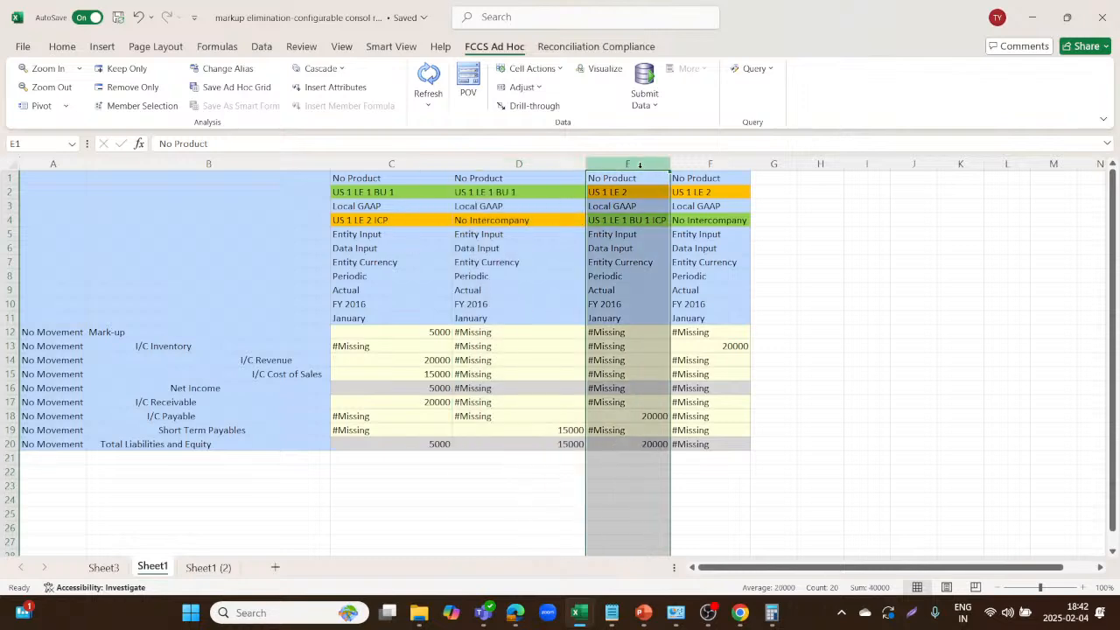
Check the I/C Payable and I/C Inventory amounts for US 1 LE 2 on Sheet1 against the subsidiary's entry and balance sheet on Sheet3.
left_click(112, 567)
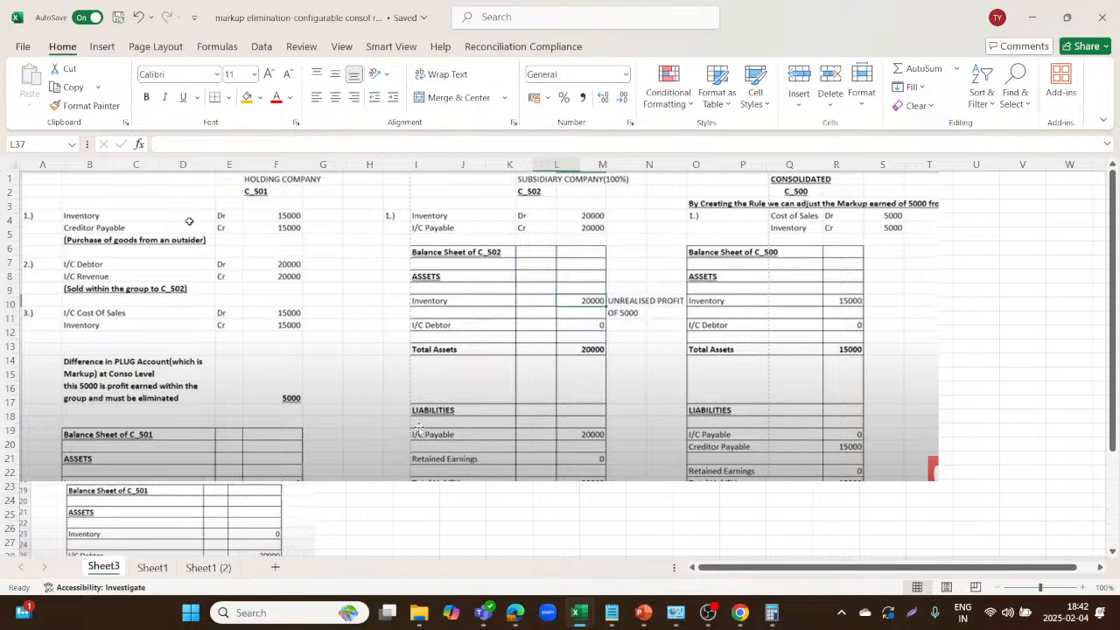
left_click(154, 568)
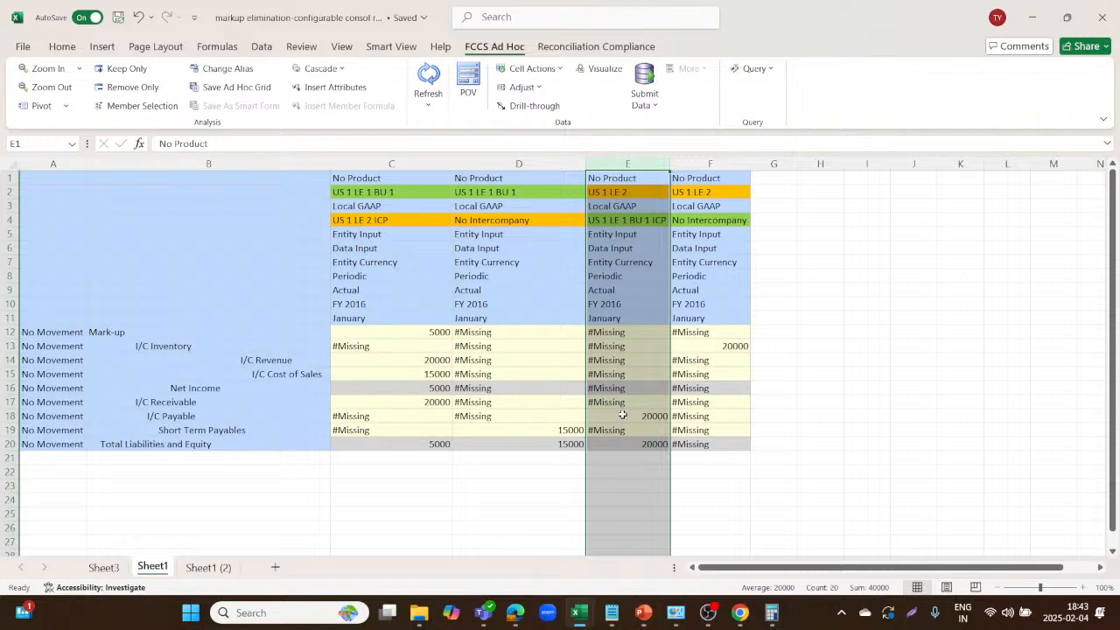
left_click(622, 415)
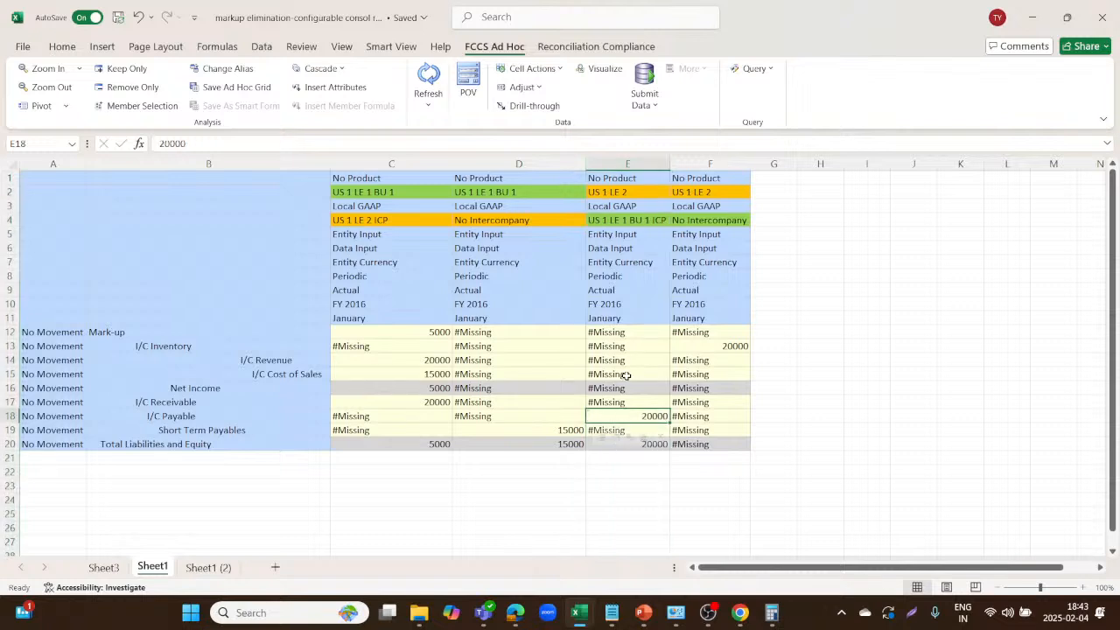
left_click(730, 346)
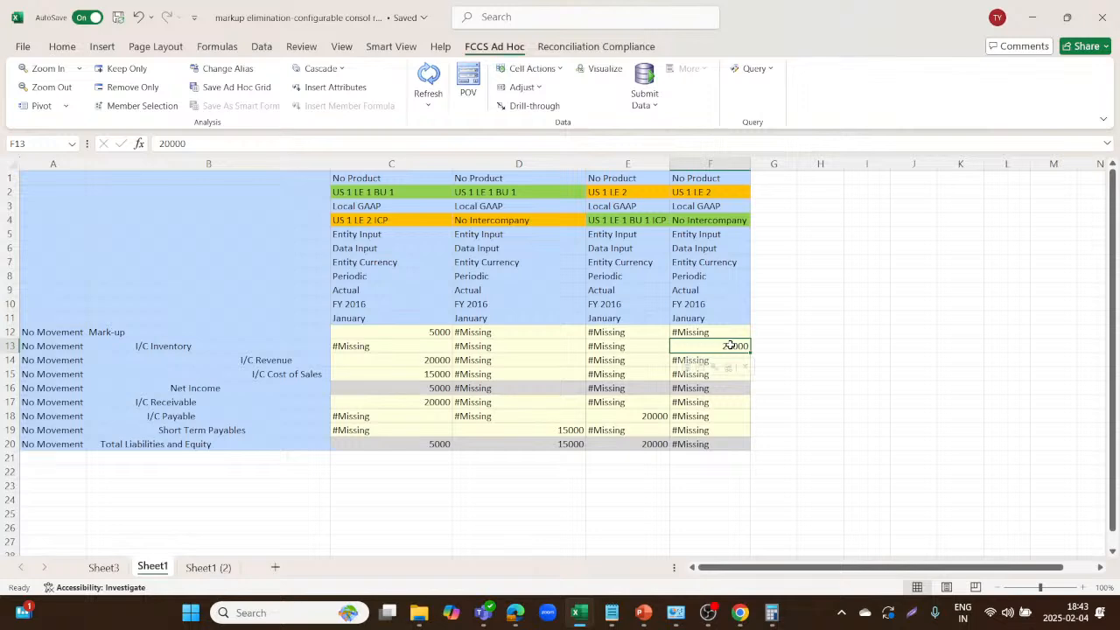
left_click(105, 568)
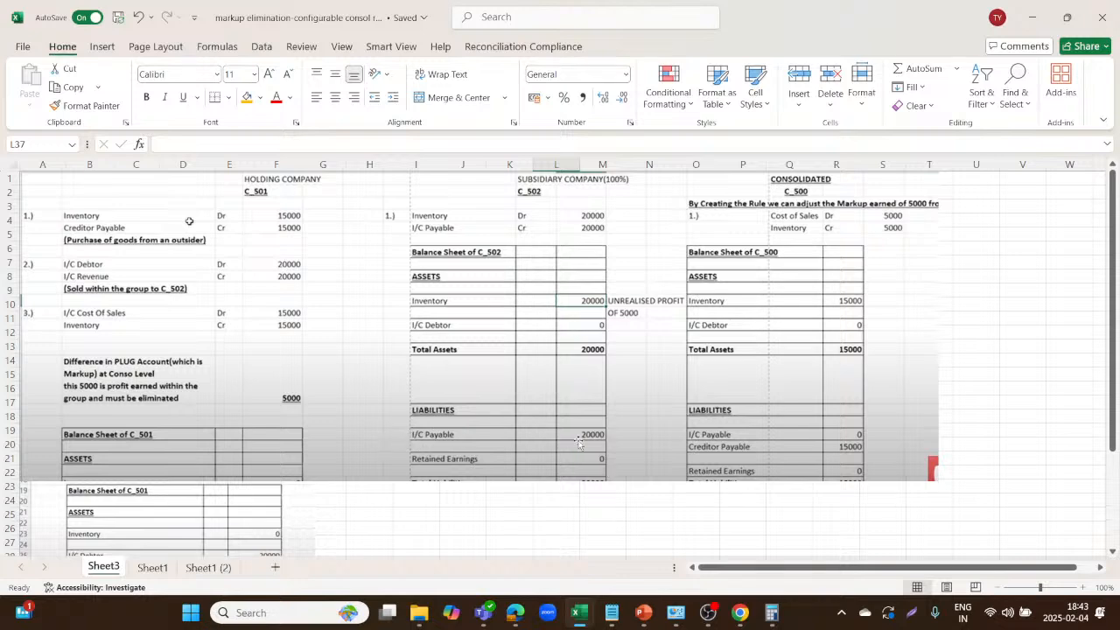
left_click(153, 568)
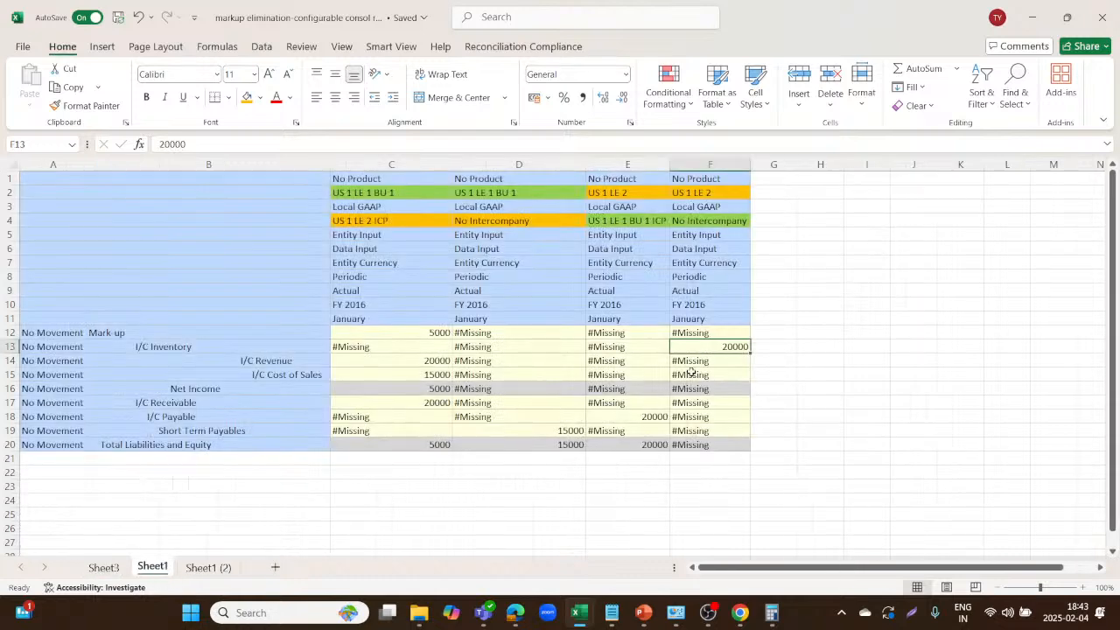
left_click(628, 415)
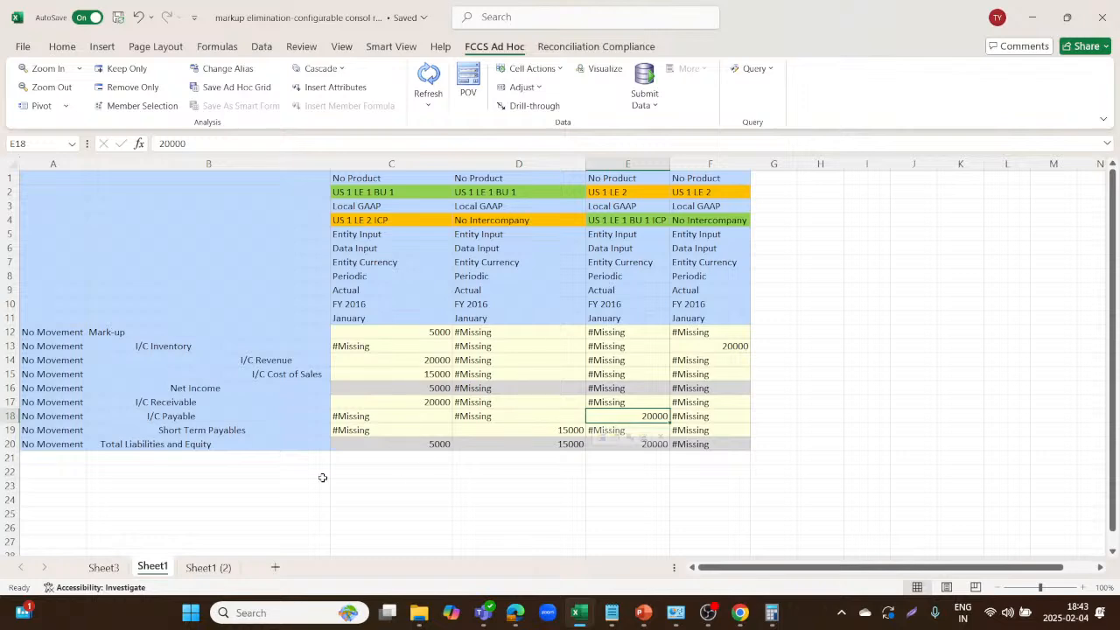
Examine the C_501, C_502 and consolidated C_500 balance sheets on Sheet3, including the cost of sales and inventory adjustment, and return to Sheet1.
left_click(103, 568)
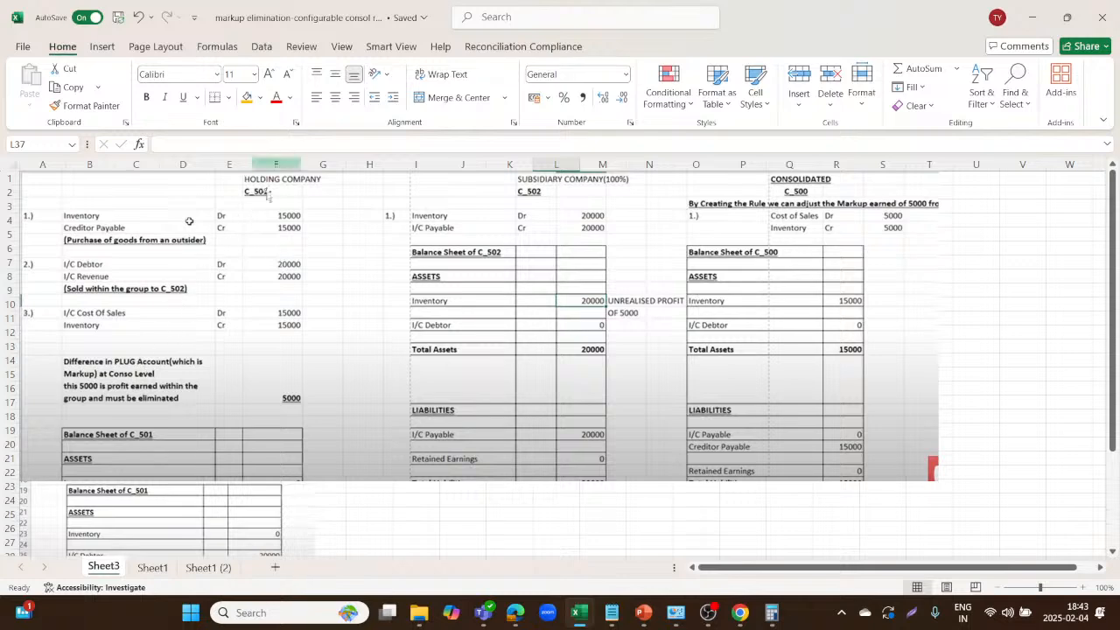
scroll(194, 421, "down", 3)
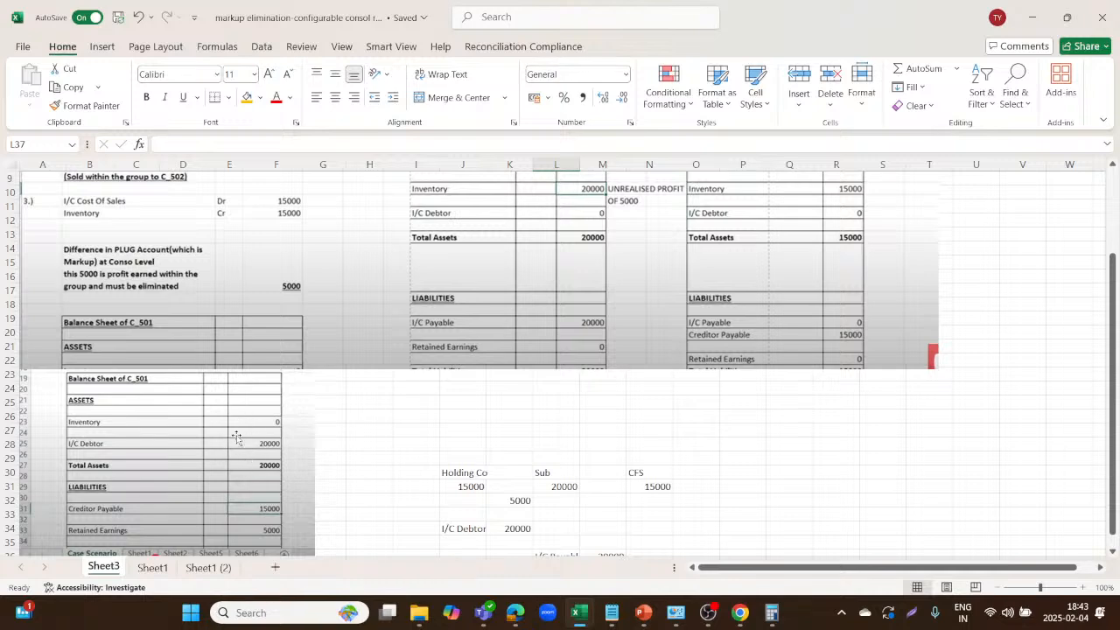
scroll(253, 507, "down", 1)
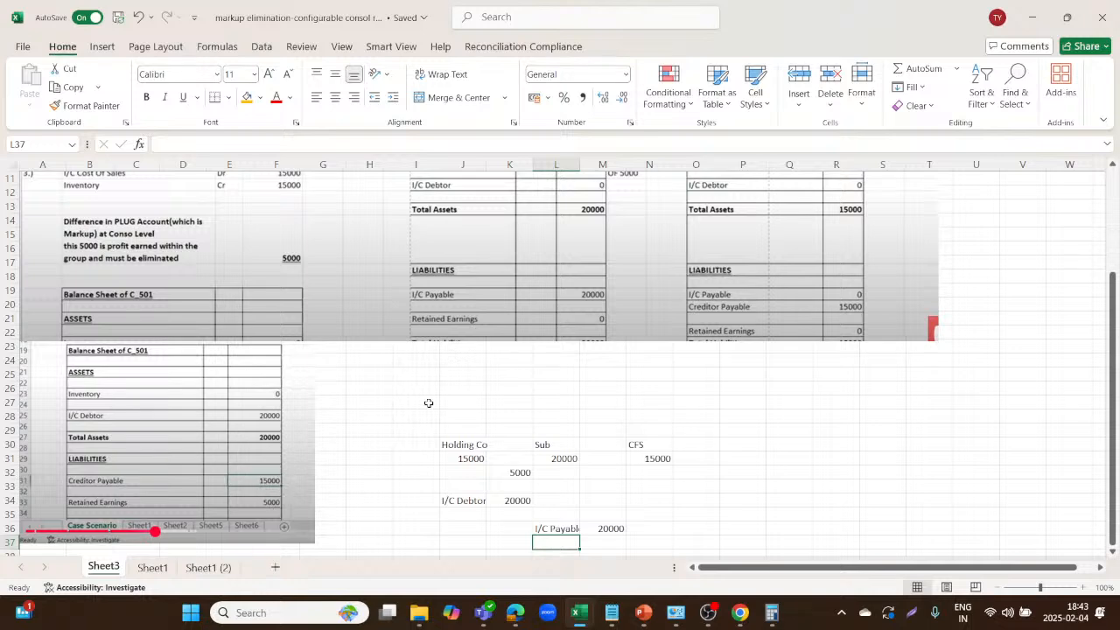
scroll(428, 402, "up", 2)
scroll(428, 402, "up", 2)
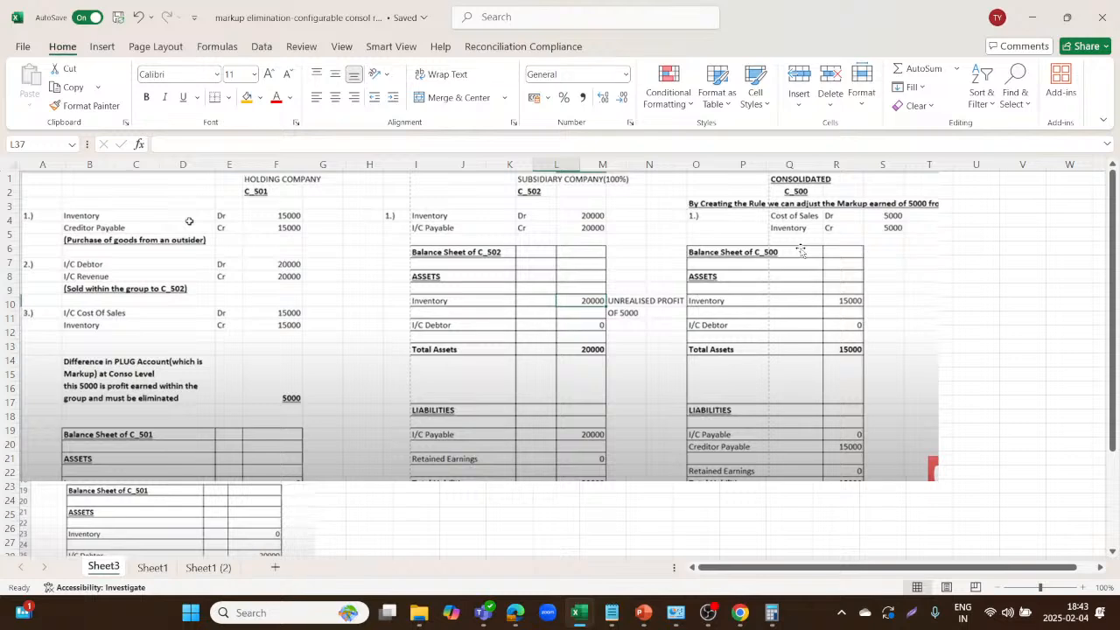
scroll(800, 252, "down", 1)
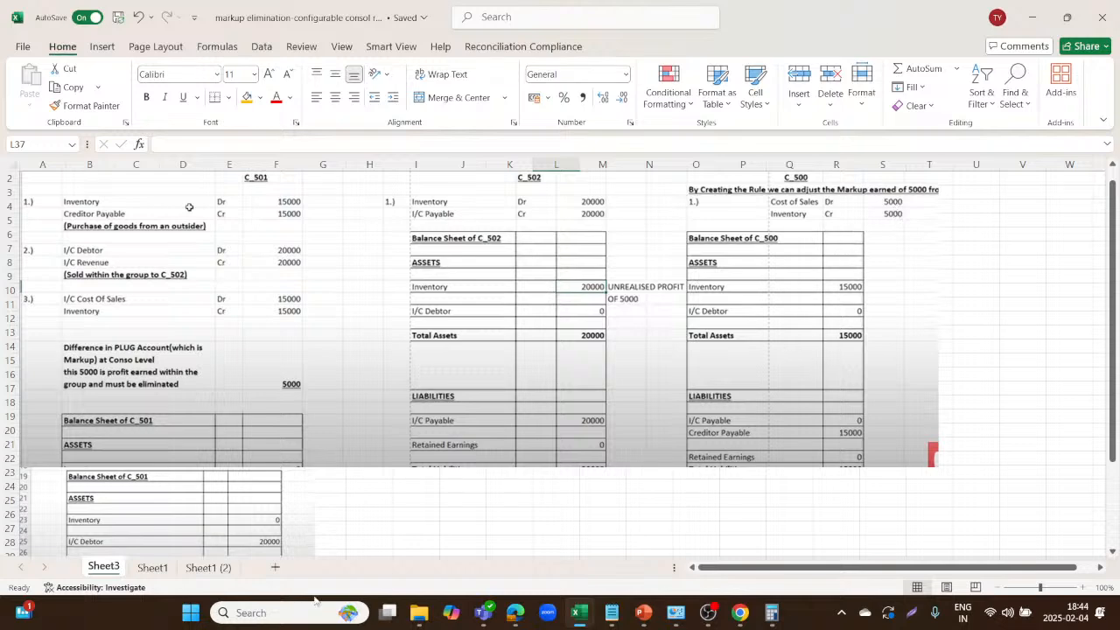
left_click(152, 568)
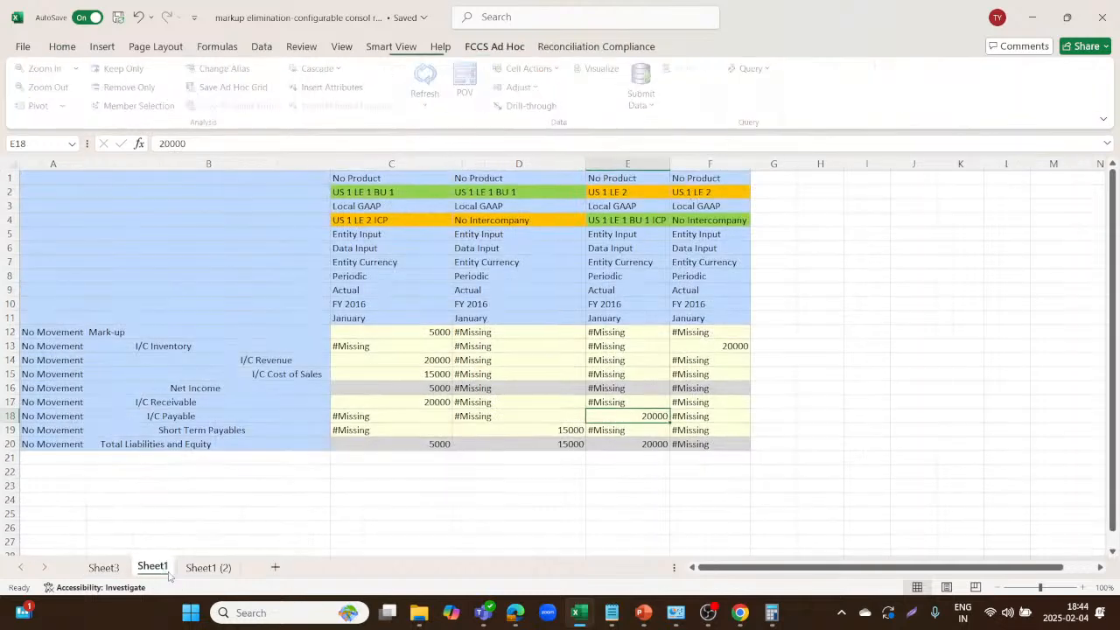
Switch to the Oracle consolidation application in the browser and open the Configurable Consolidation rules of the Consolidated process.
key("alt+Tab")
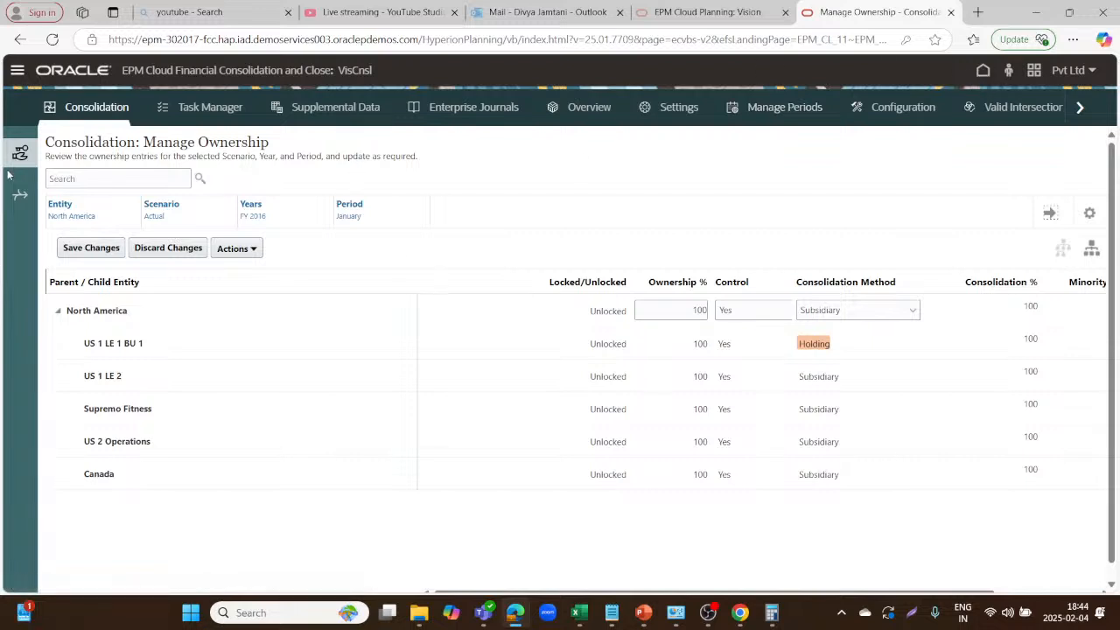
left_click(18, 198)
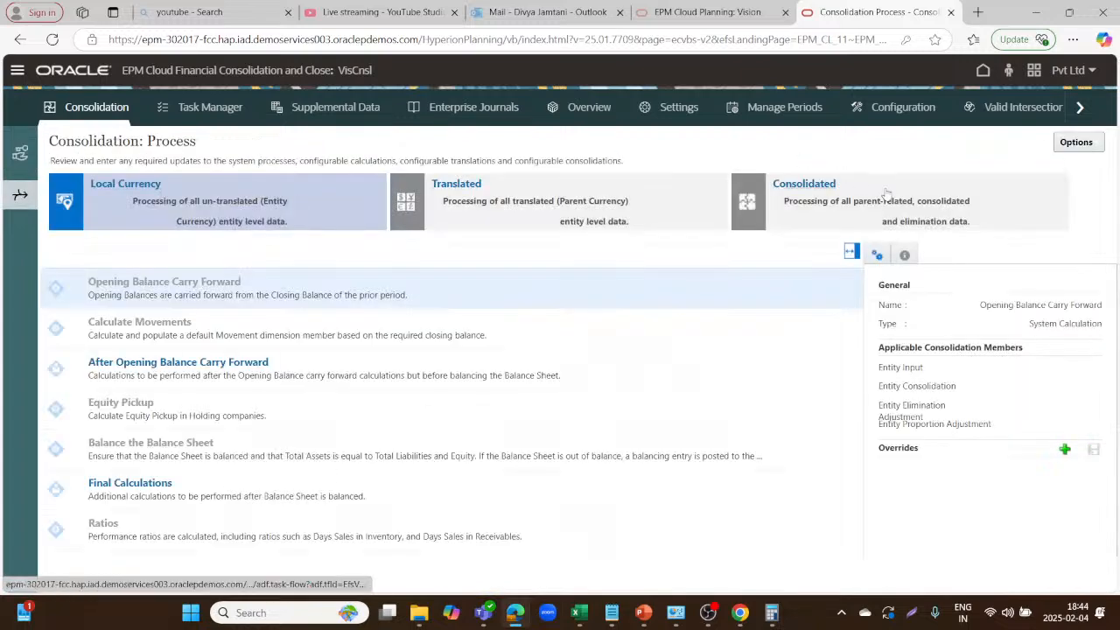
left_click(888, 189)
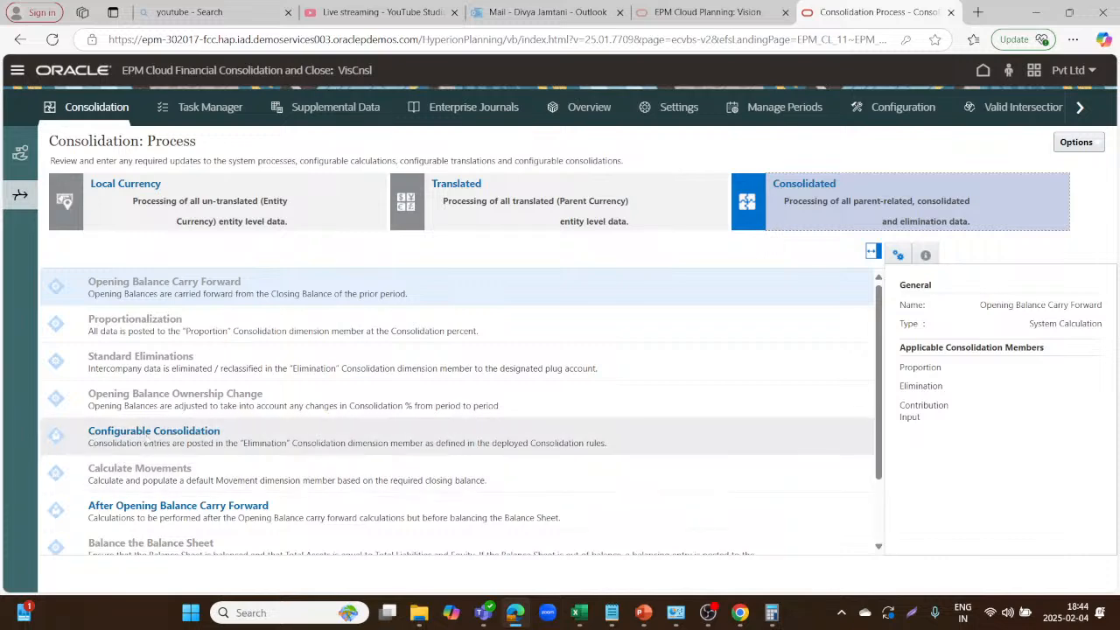
left_click(149, 431)
Deploy the Adjustment of Unrealised Profit rule set, check its component rules, and close the consolidation rules manager.
scroll(253, 421, "down", 15)
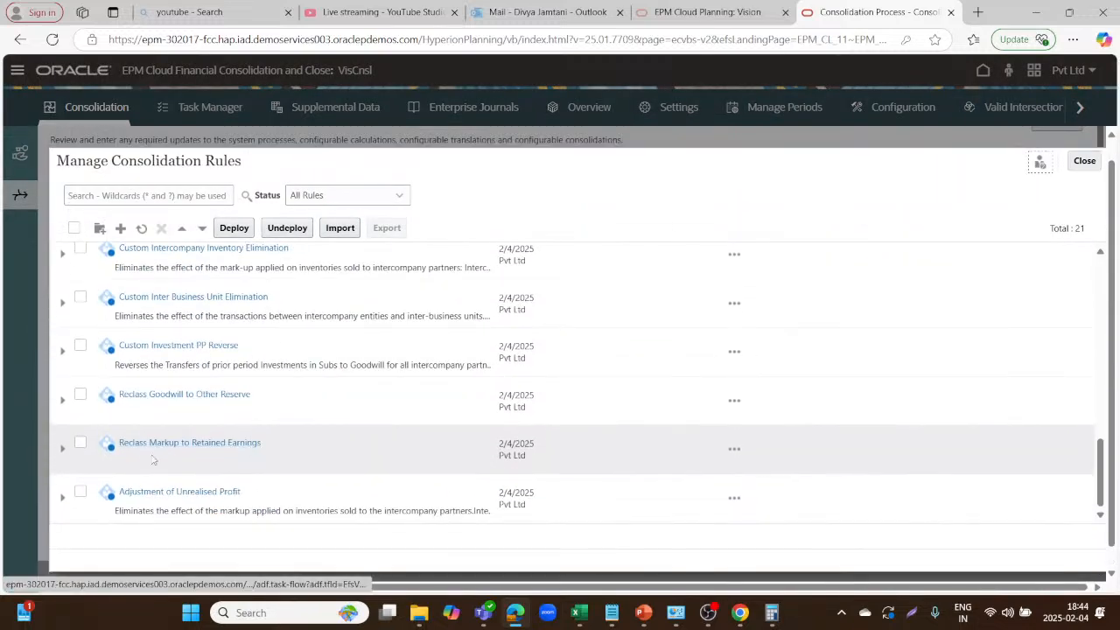
left_click(80, 492)
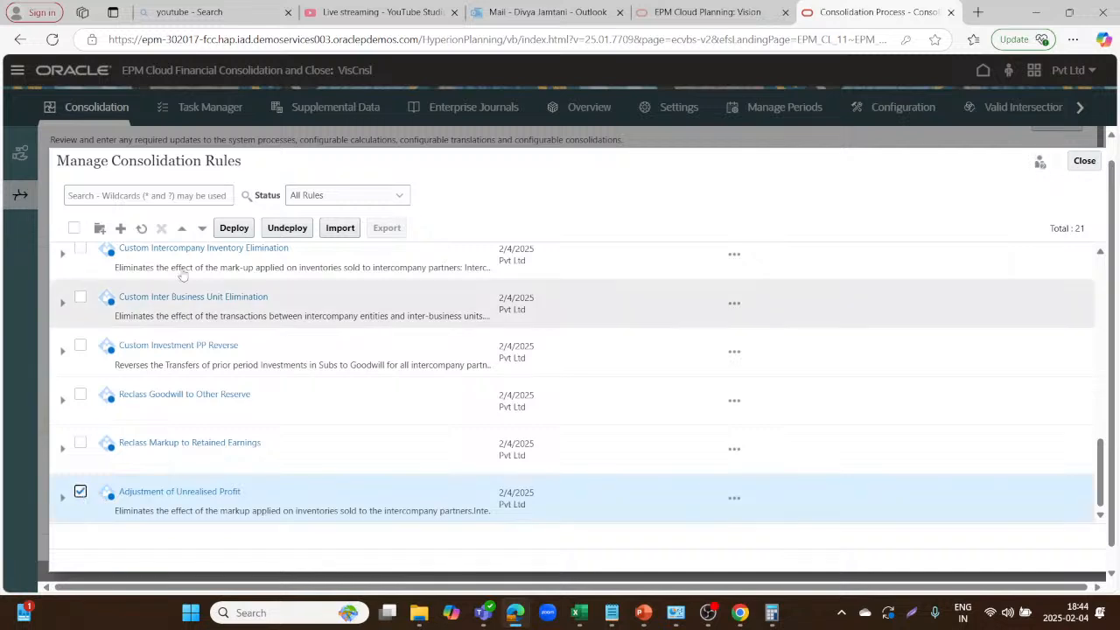
left_click(234, 229)
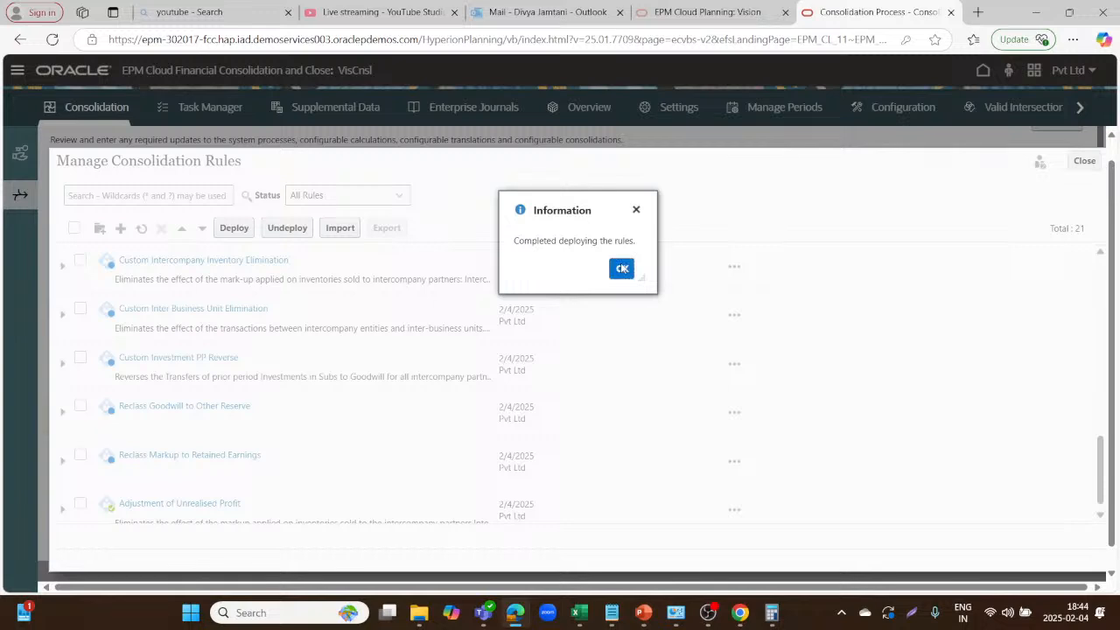
left_click(621, 268)
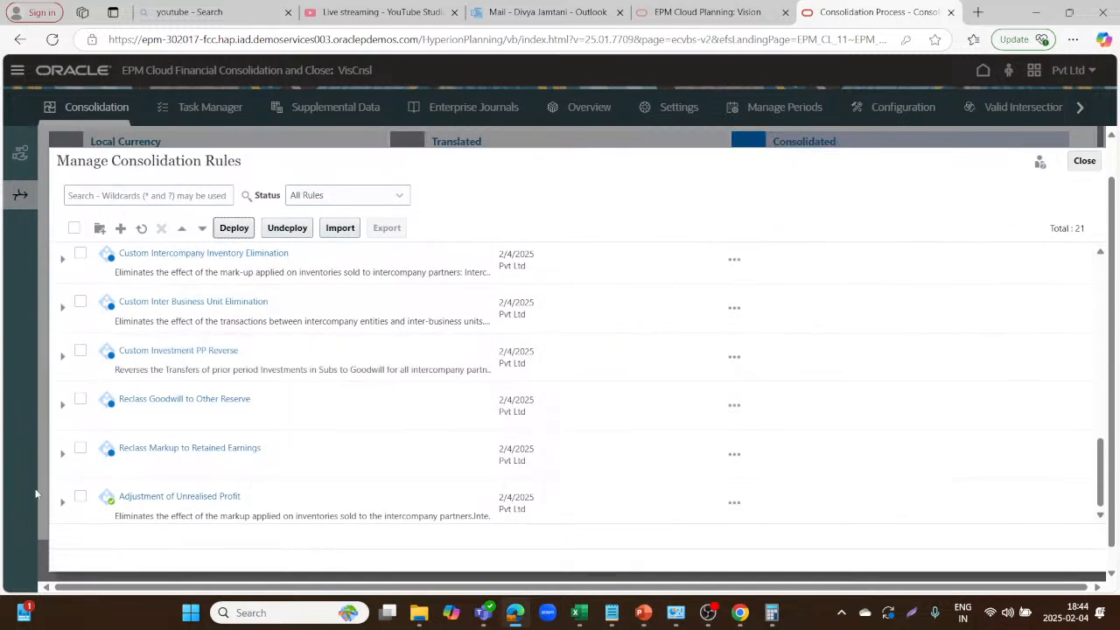
left_click(62, 506)
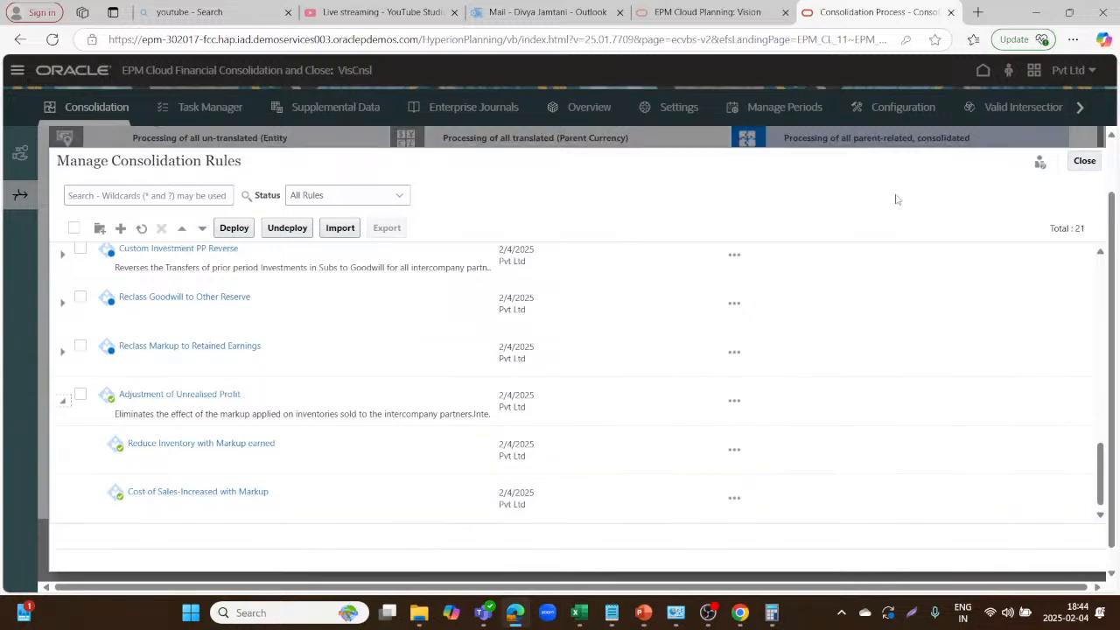
left_click(1085, 161)
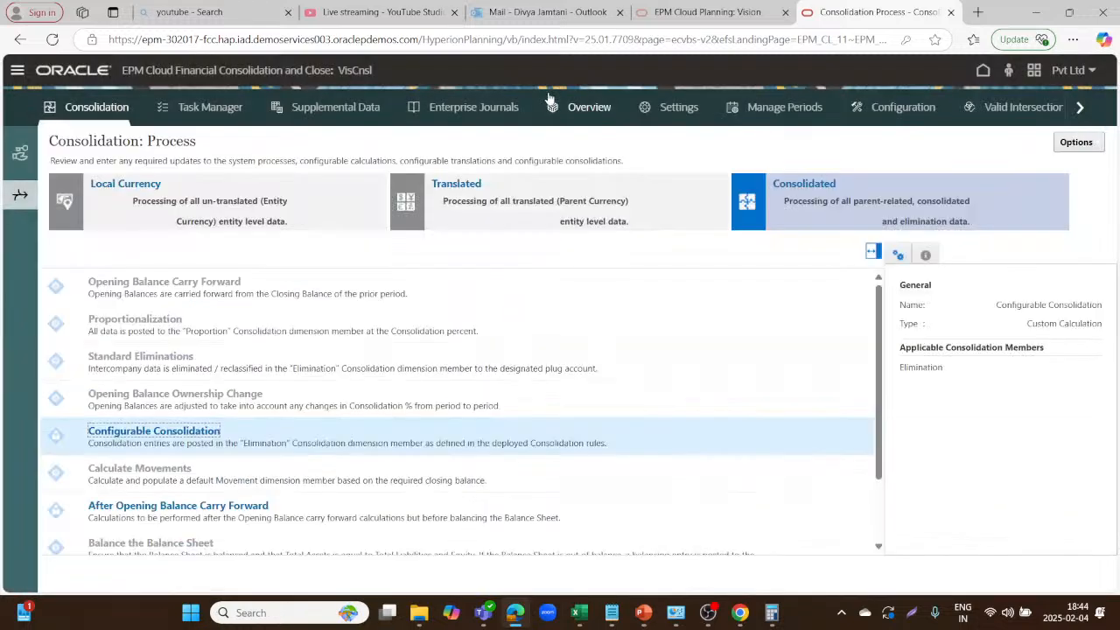
Run the Consolidate business rule for entity C_100, scenario Actual, period Jan and year FY16.
left_click(18, 71)
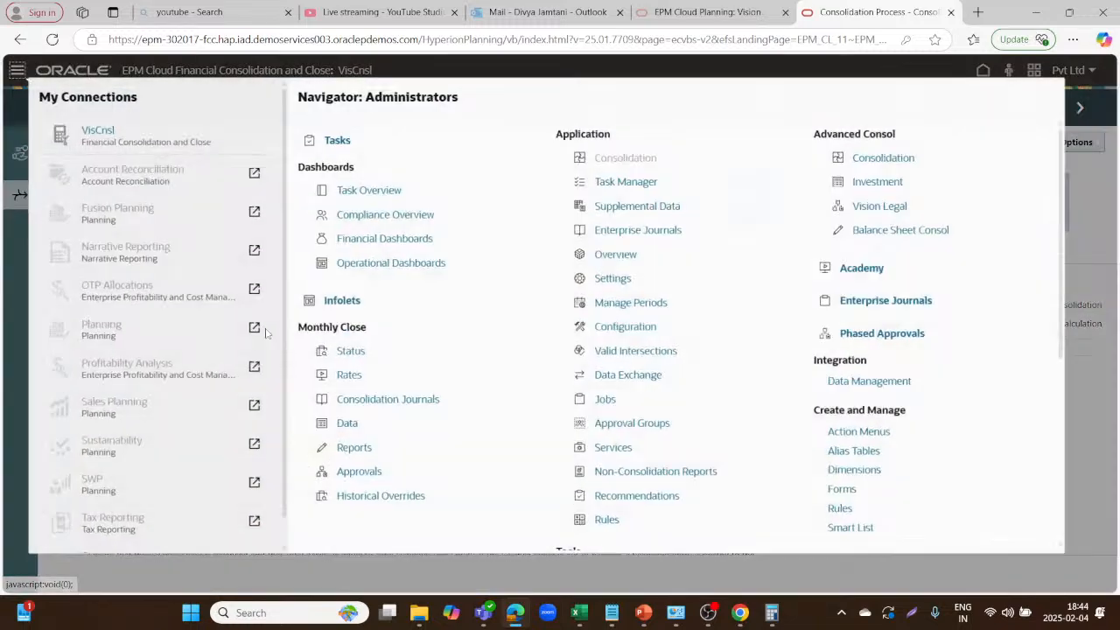
left_click(620, 536)
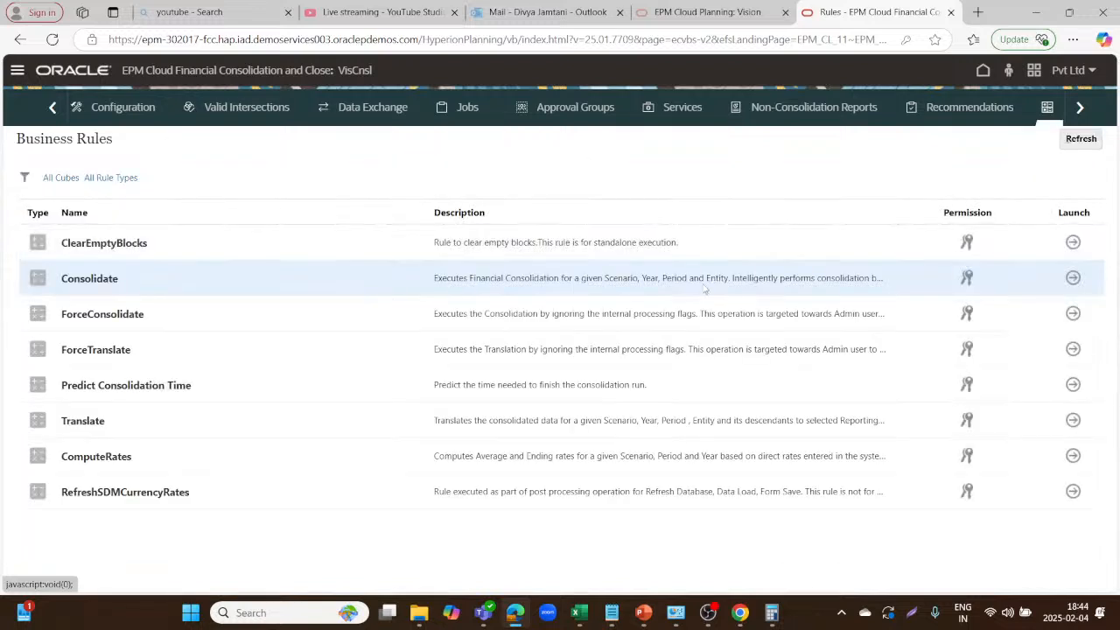
left_click(1073, 277)
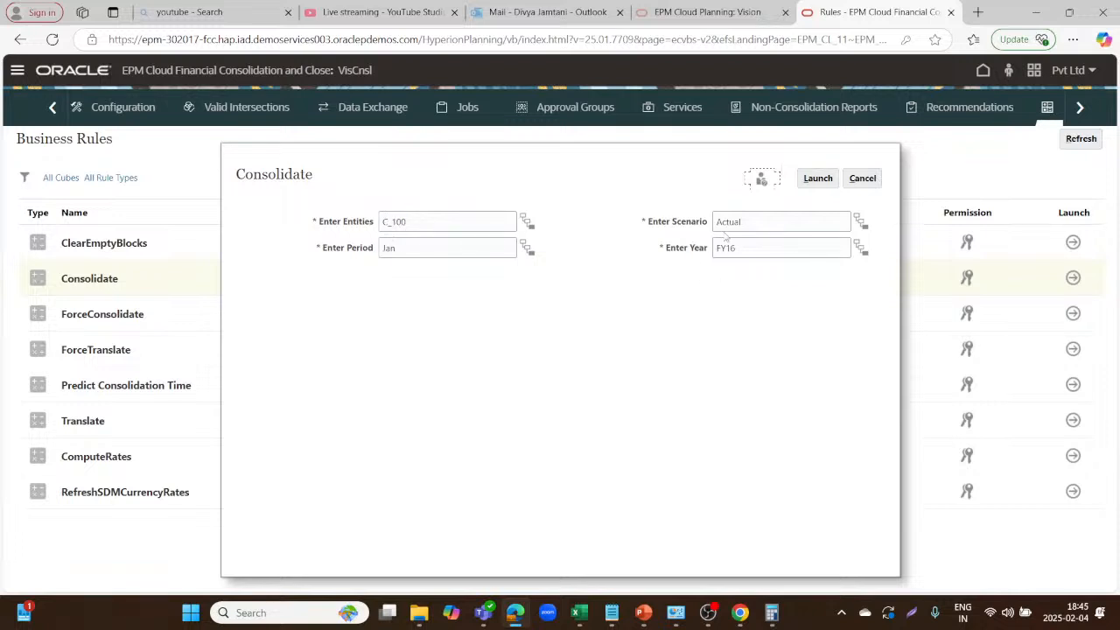
left_click(816, 180)
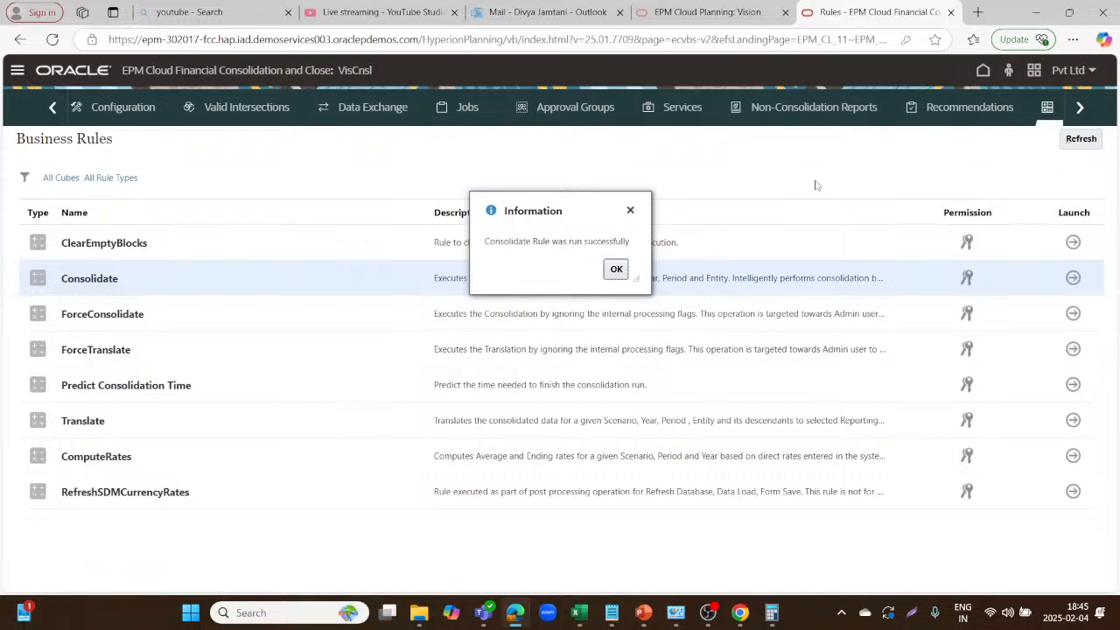
left_click(616, 270)
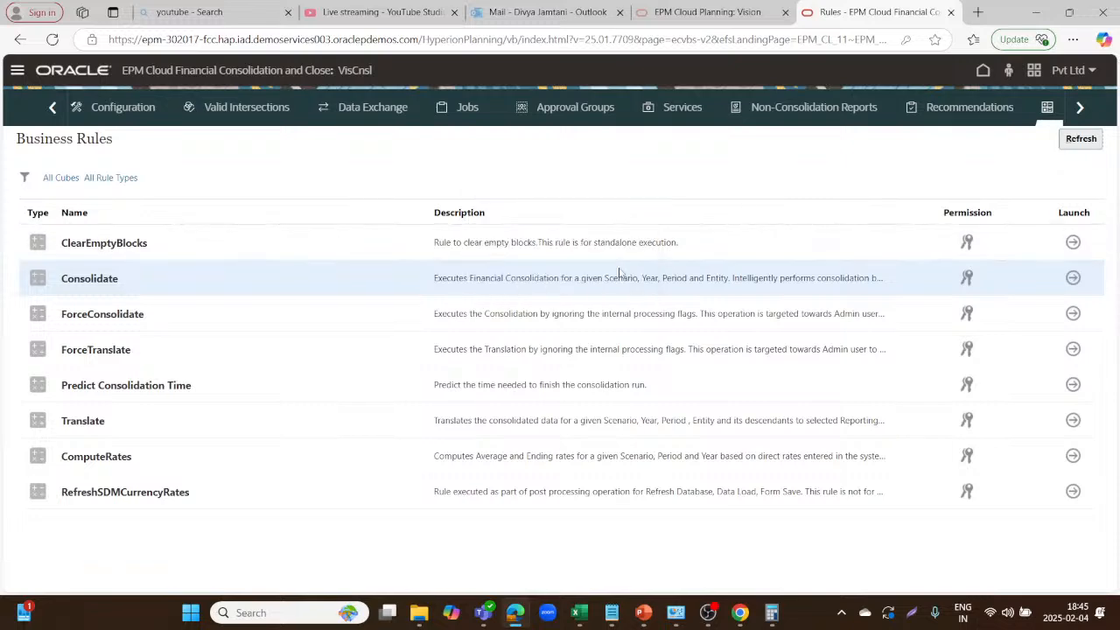
Switch to the Excel workbook and highlight the three North America headers (C2:E2) on Sheet1 (2) in orange.
key("alt+Tab")
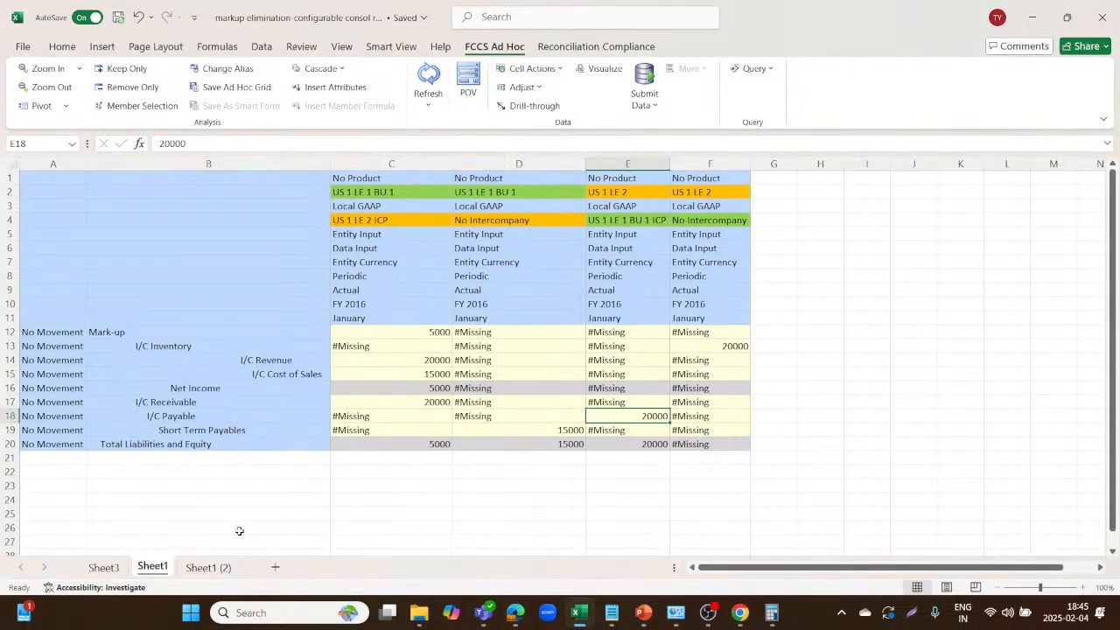
left_click(209, 567)
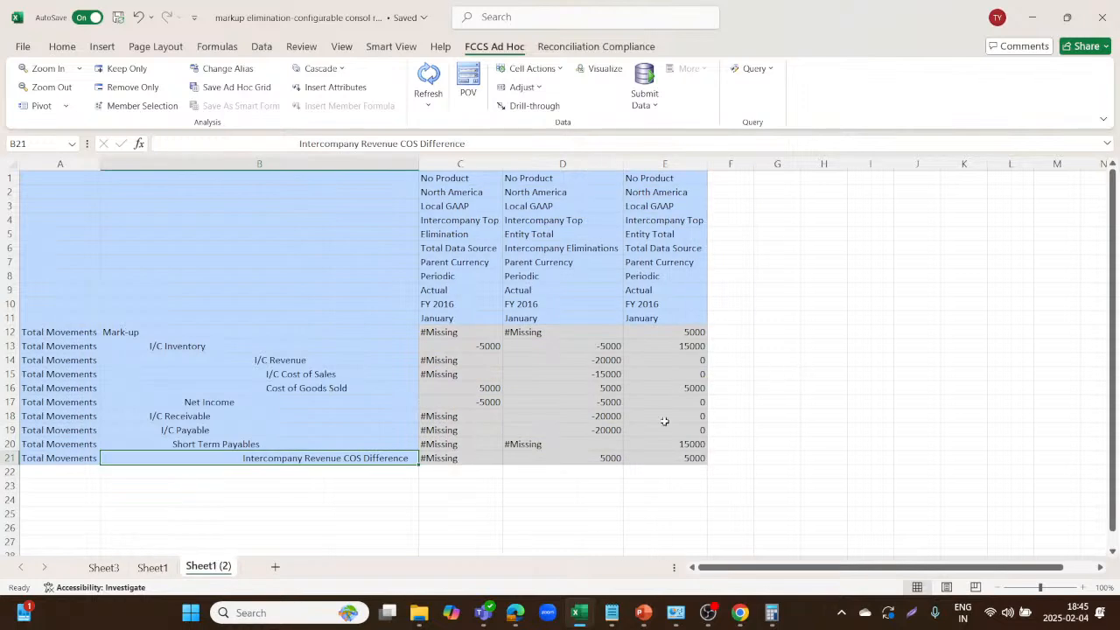
left_click(776, 405)
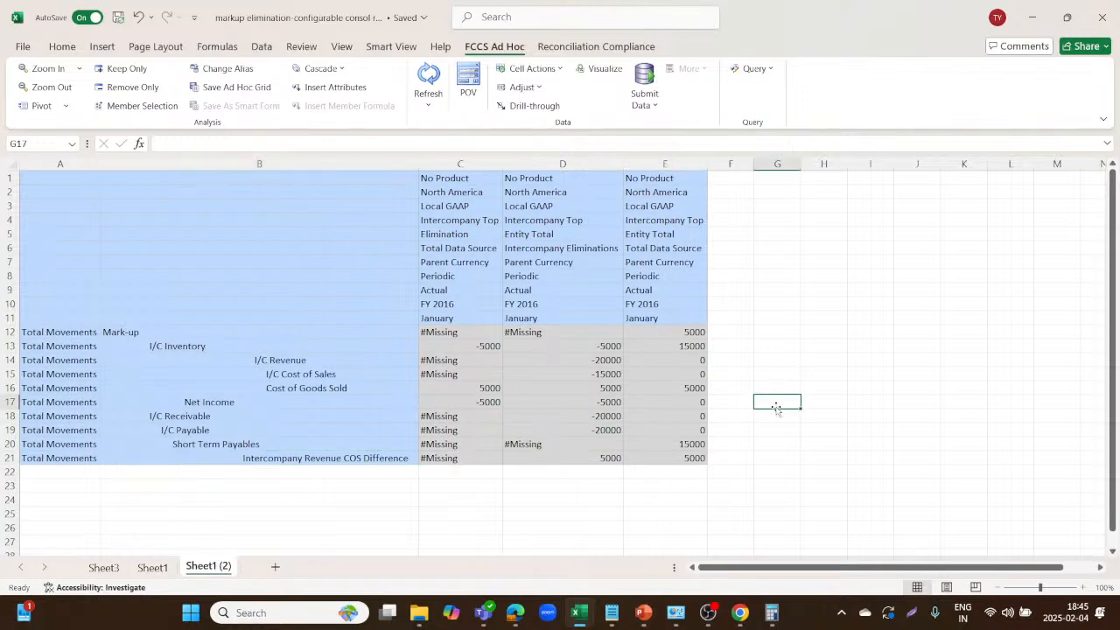
left_click(455, 187)
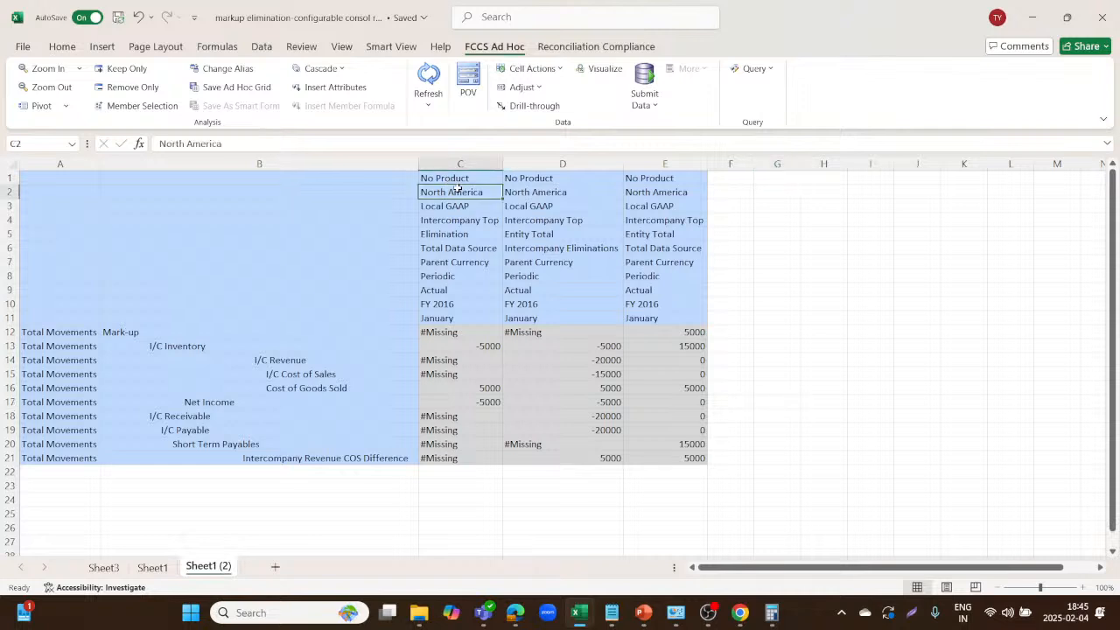
left_click_drag(456, 188, 665, 191)
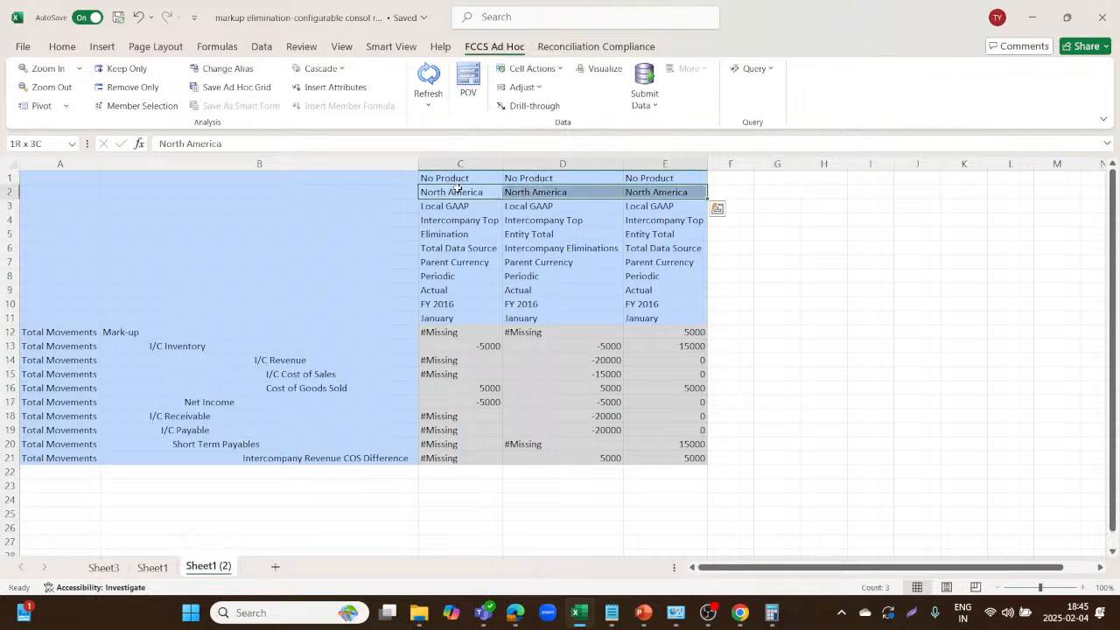
left_click(63, 46)
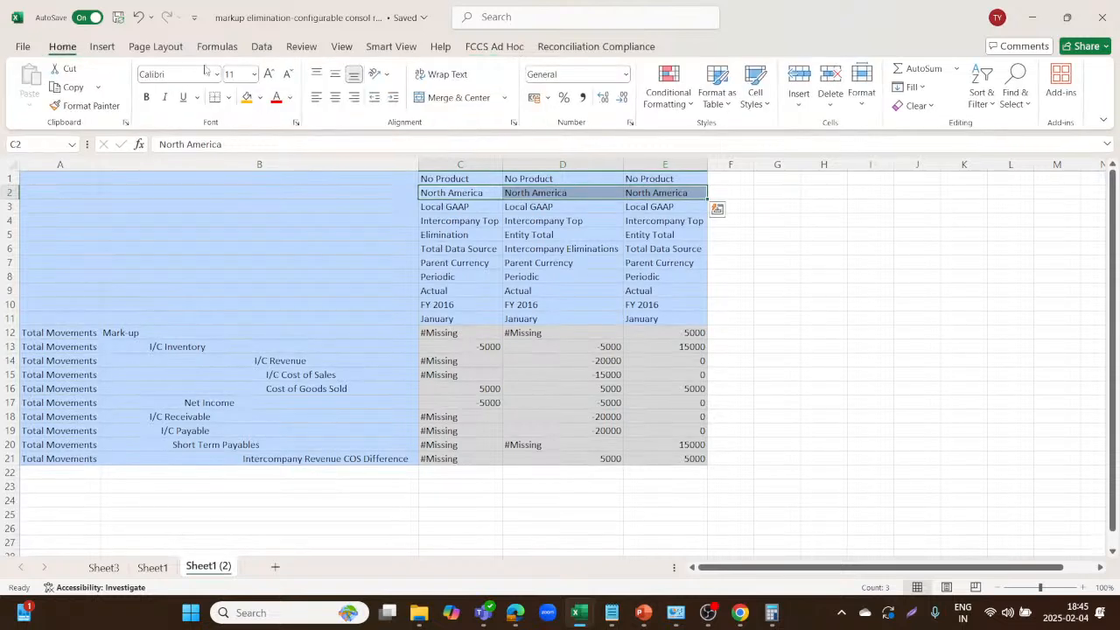
left_click(247, 97)
left_click(524, 291)
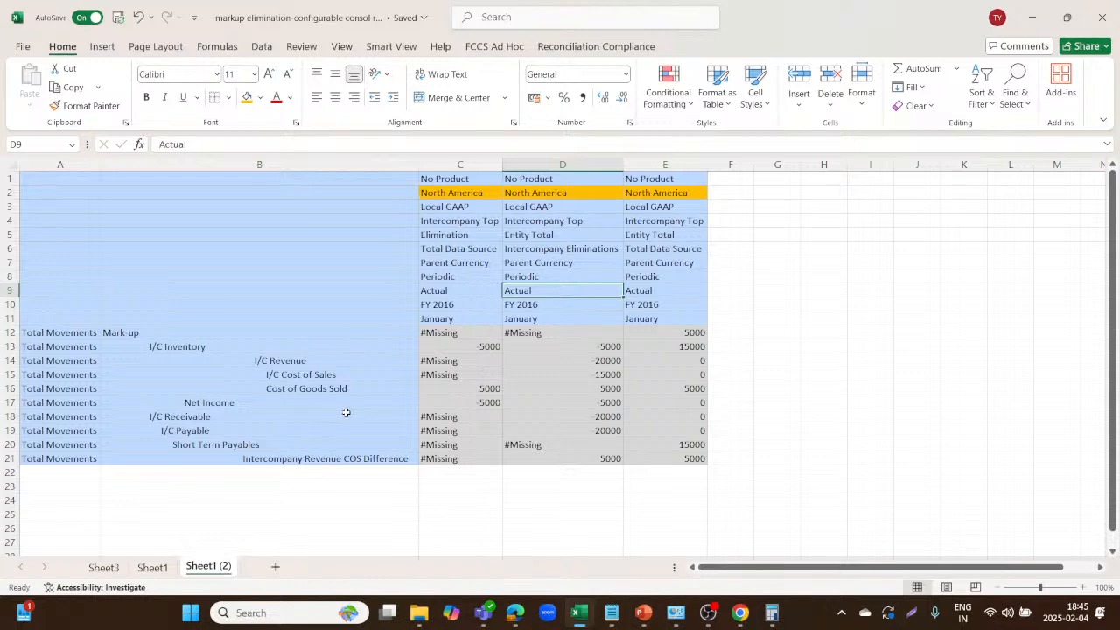
Fill the Elimination header in C5 with orange and the Entity Total header in D5 with yellow.
left_click(455, 192)
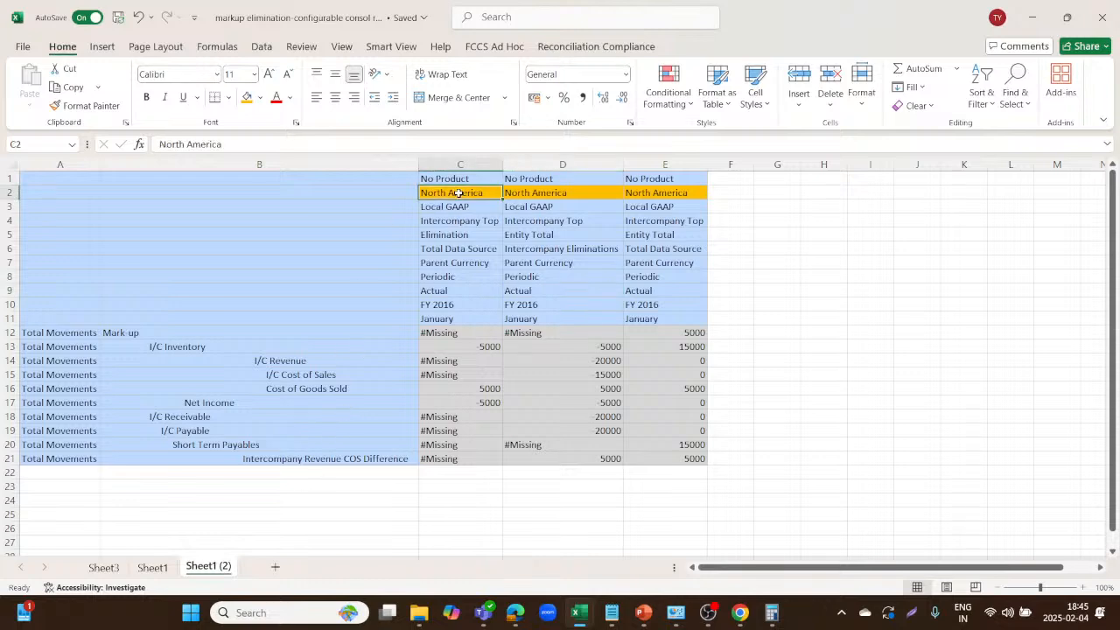
left_click(458, 232)
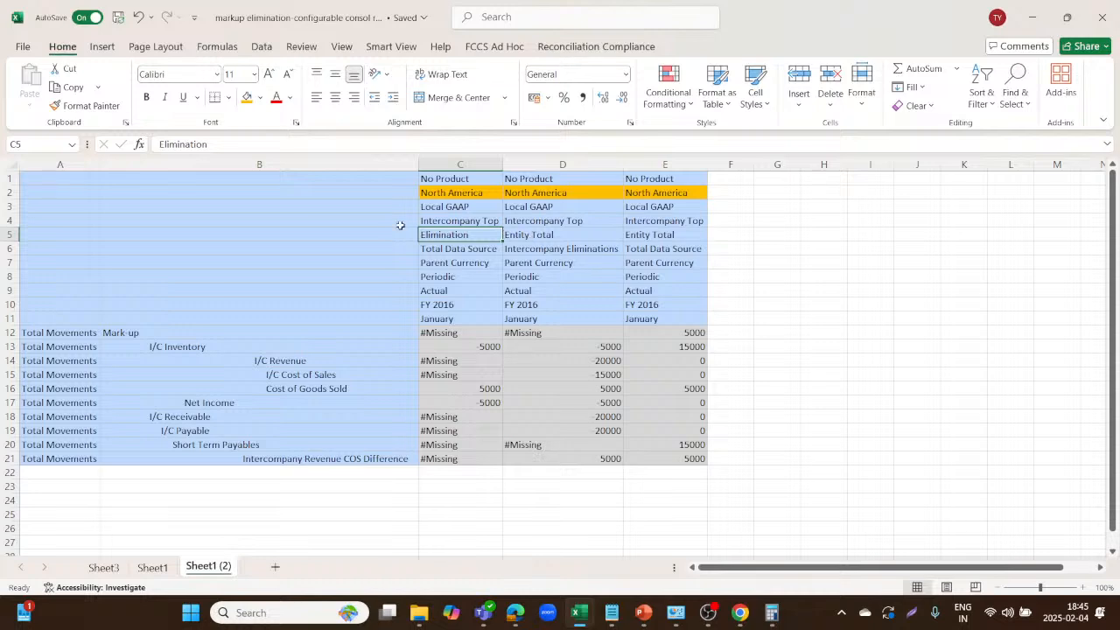
left_click(260, 97)
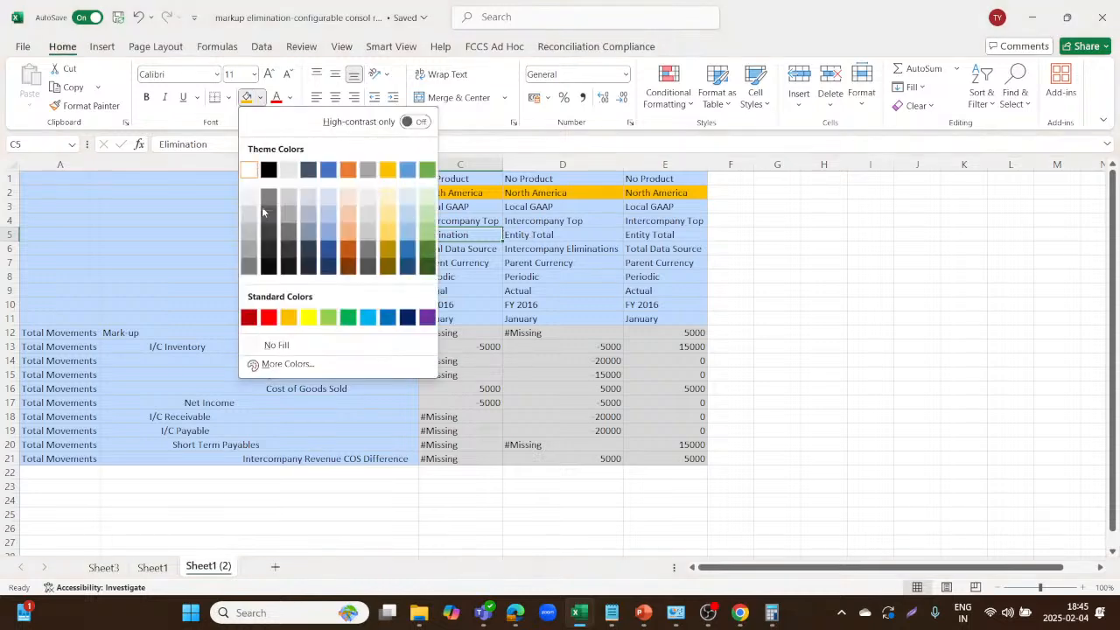
left_click(288, 316)
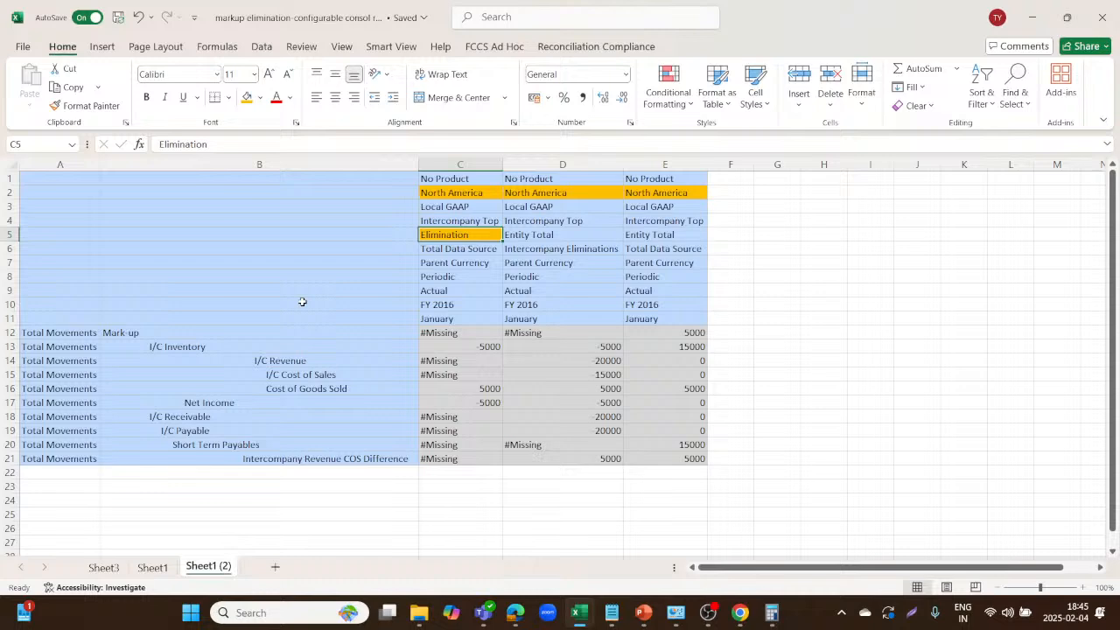
left_click(521, 232)
left_click(259, 97)
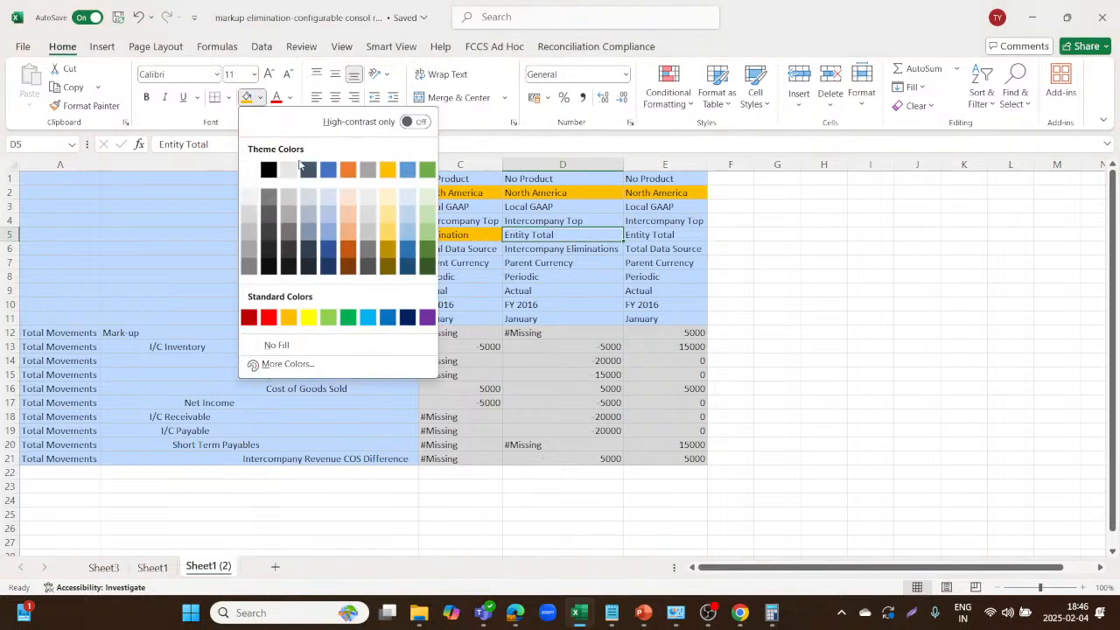
left_click(308, 316)
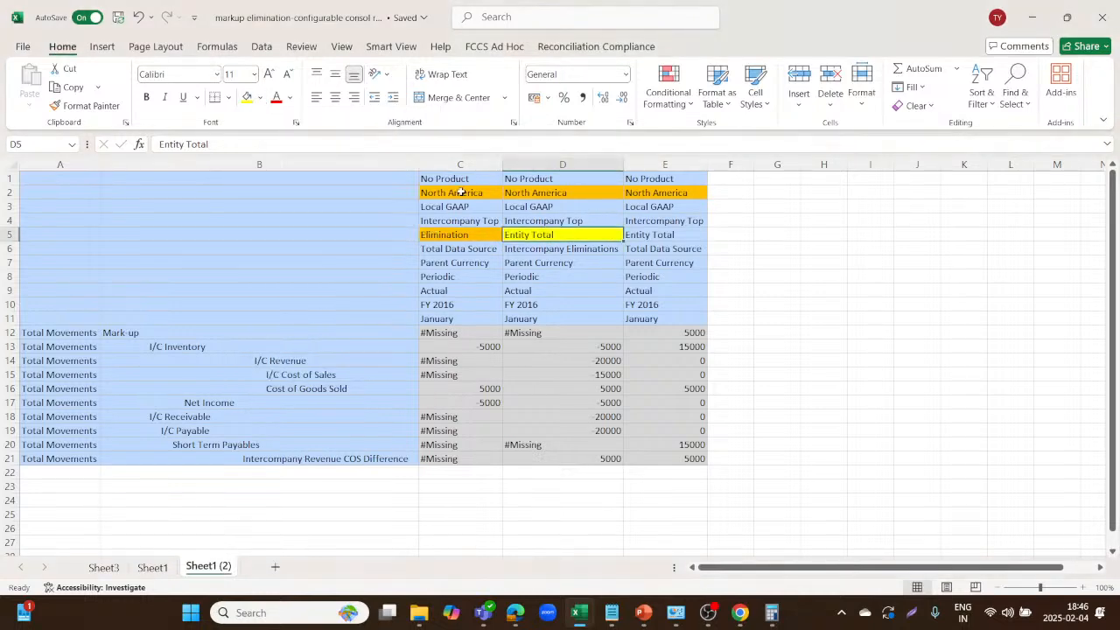
Review columns C and D, and fill the Entity Total header in E5 with yellow.
left_click(454, 243)
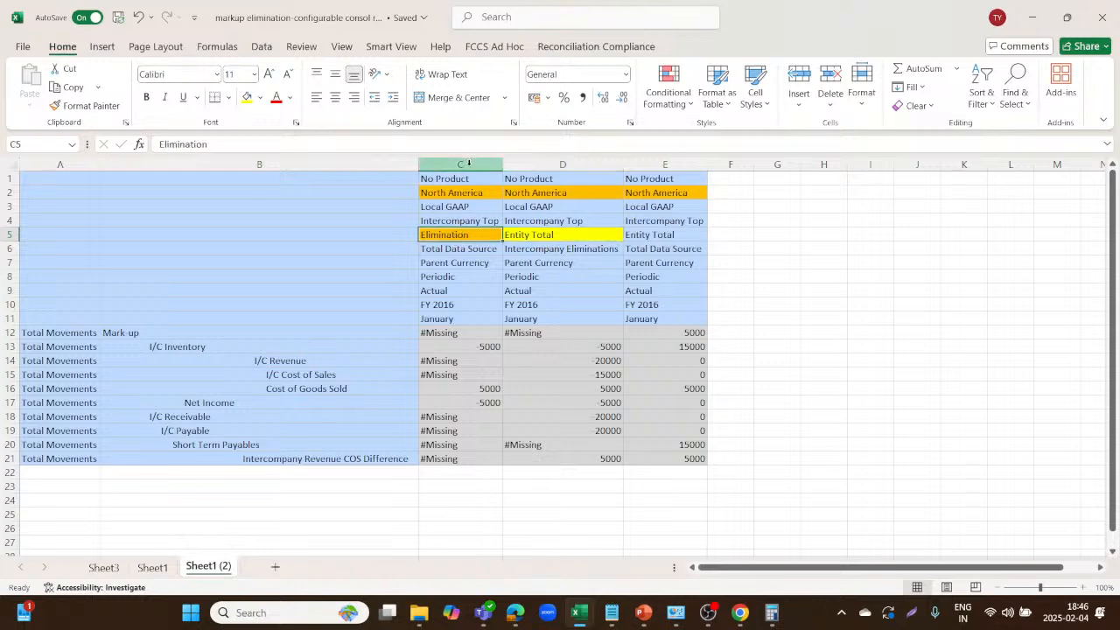
left_click(468, 164)
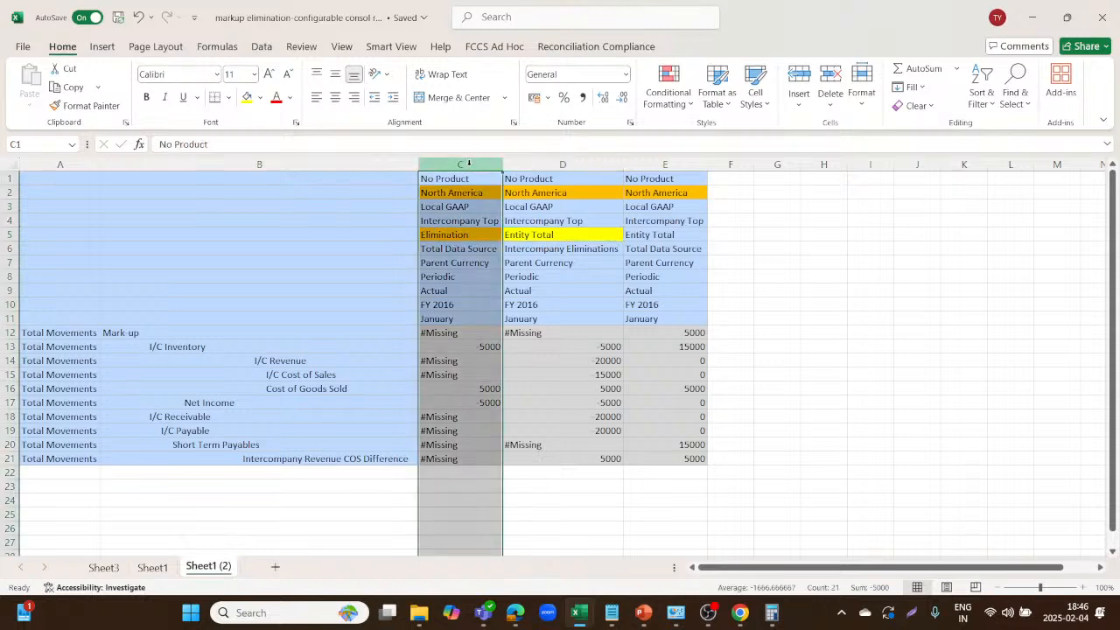
left_click(573, 164)
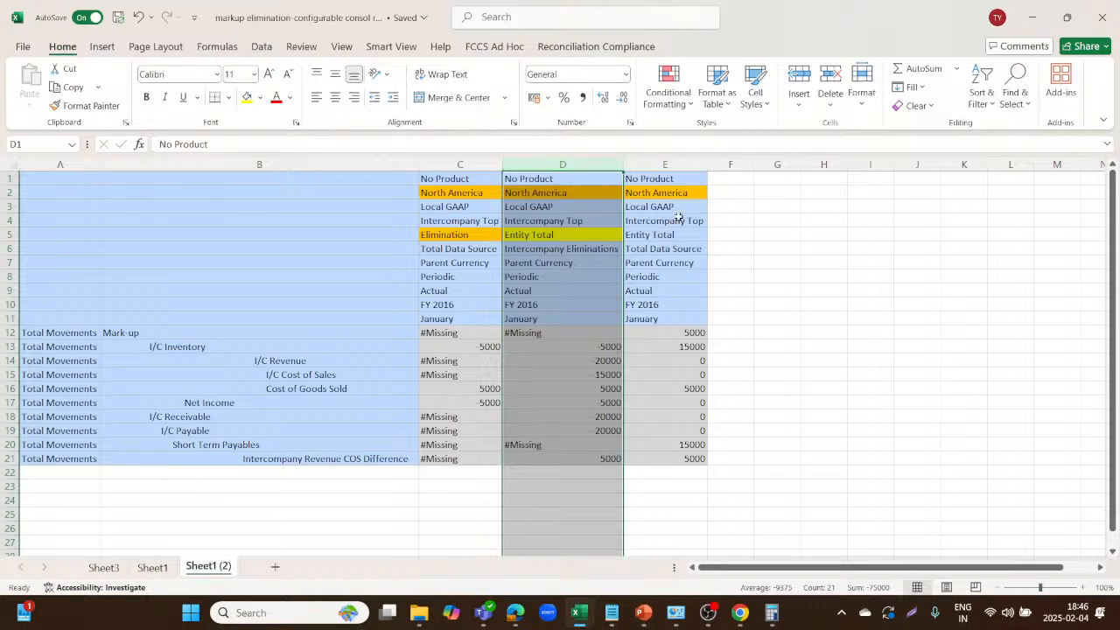
left_click(650, 235)
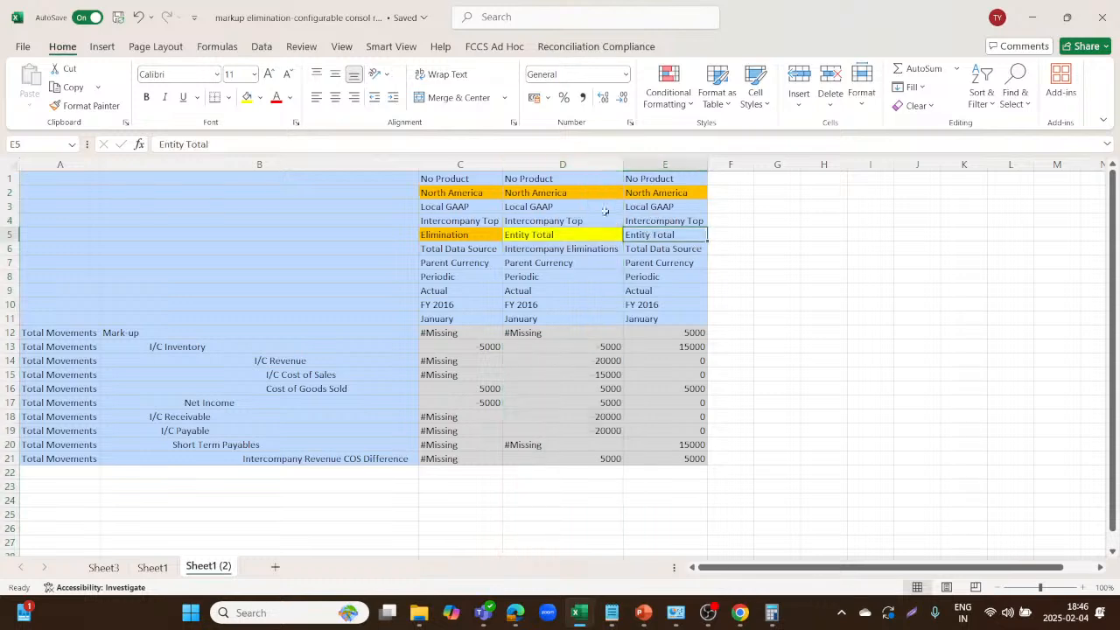
left_click(246, 97)
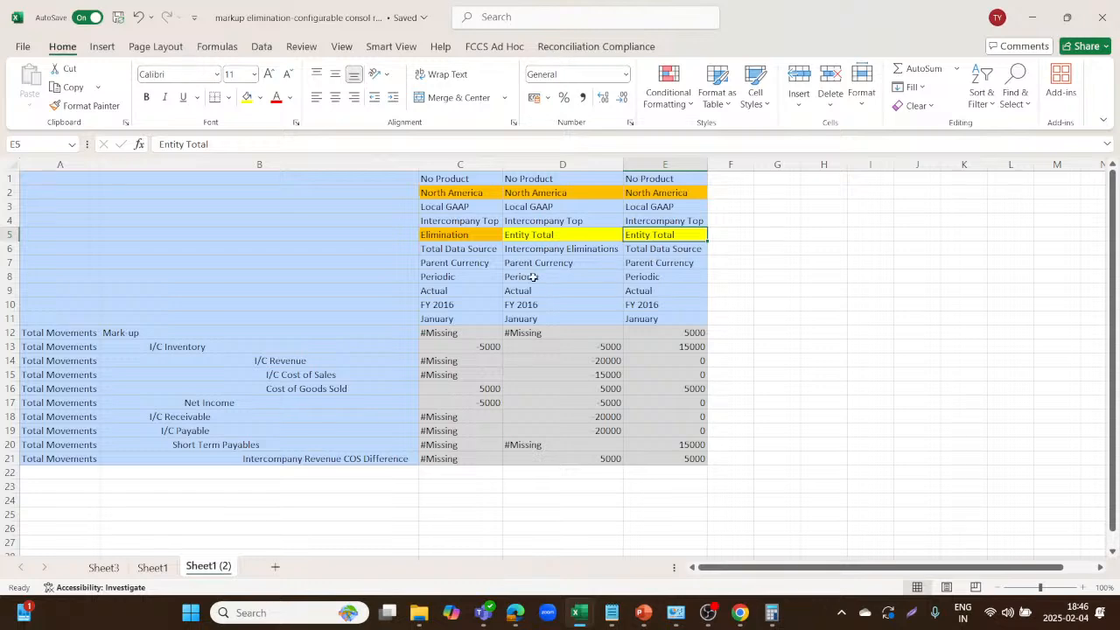
Fill the Intercompany Eliminations header in D6 with light green.
left_click(554, 245)
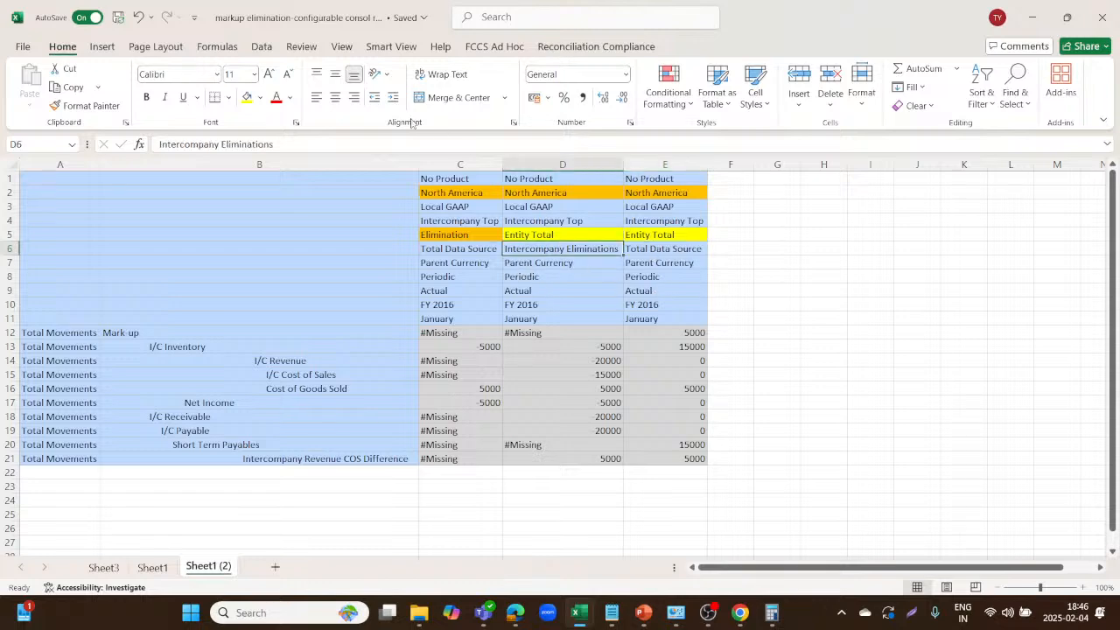
left_click(260, 97)
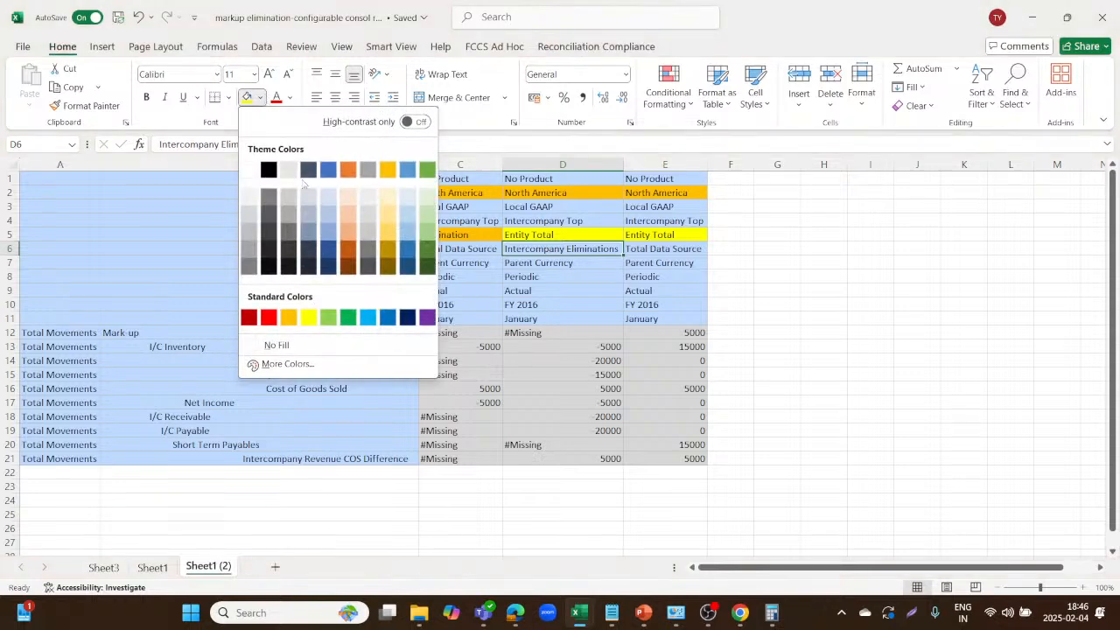
left_click(328, 317)
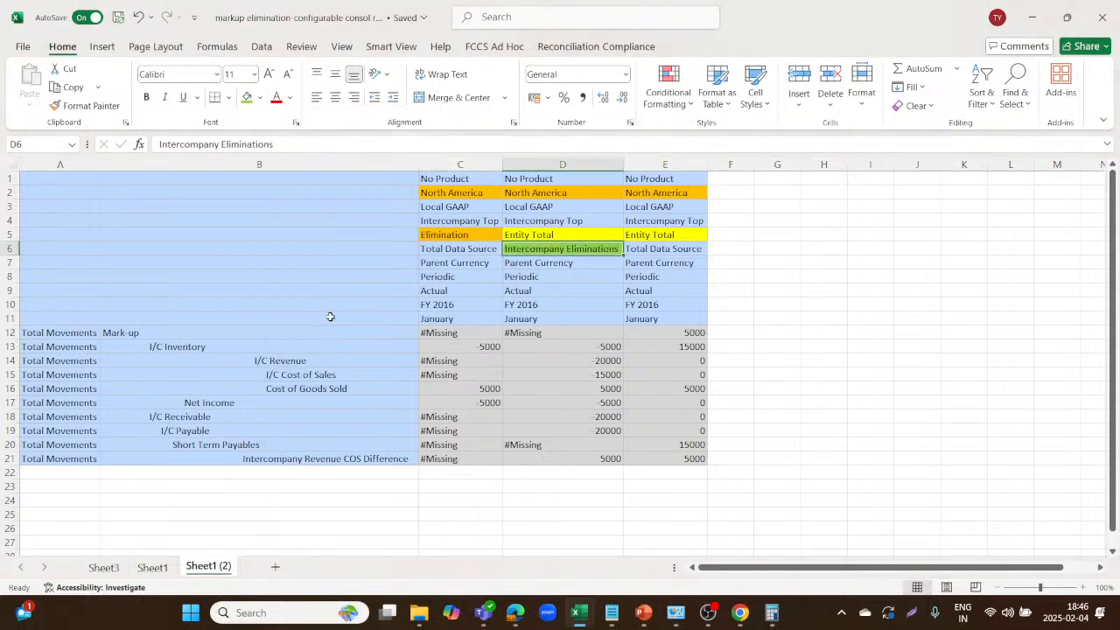
Fill the Total Data Source header in E6 with orange.
left_click(677, 251)
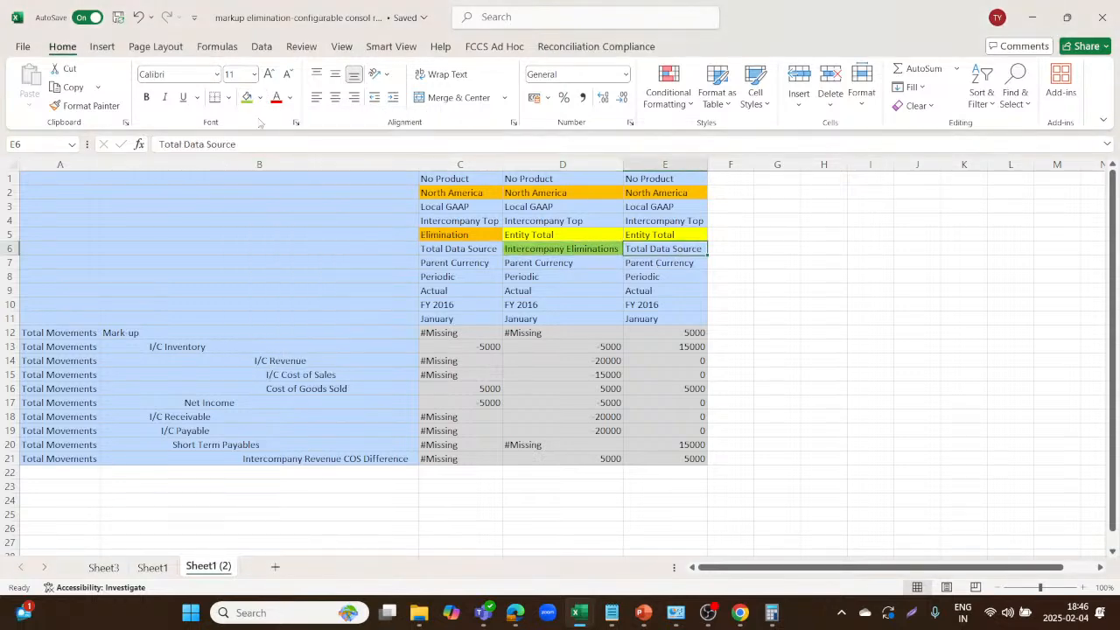
left_click(260, 97)
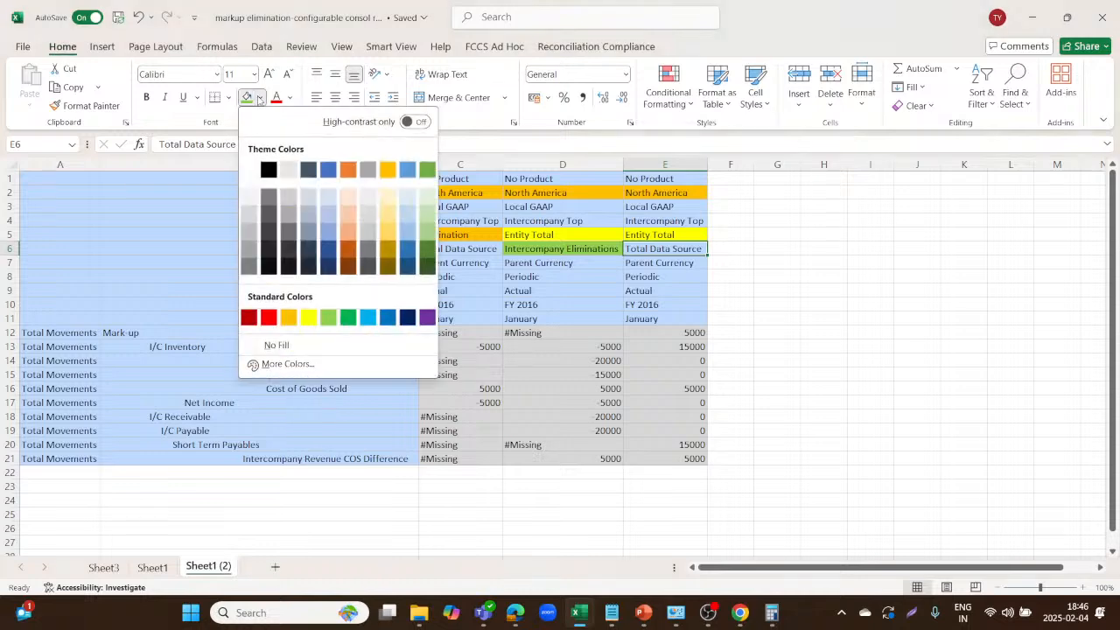
left_click(288, 320)
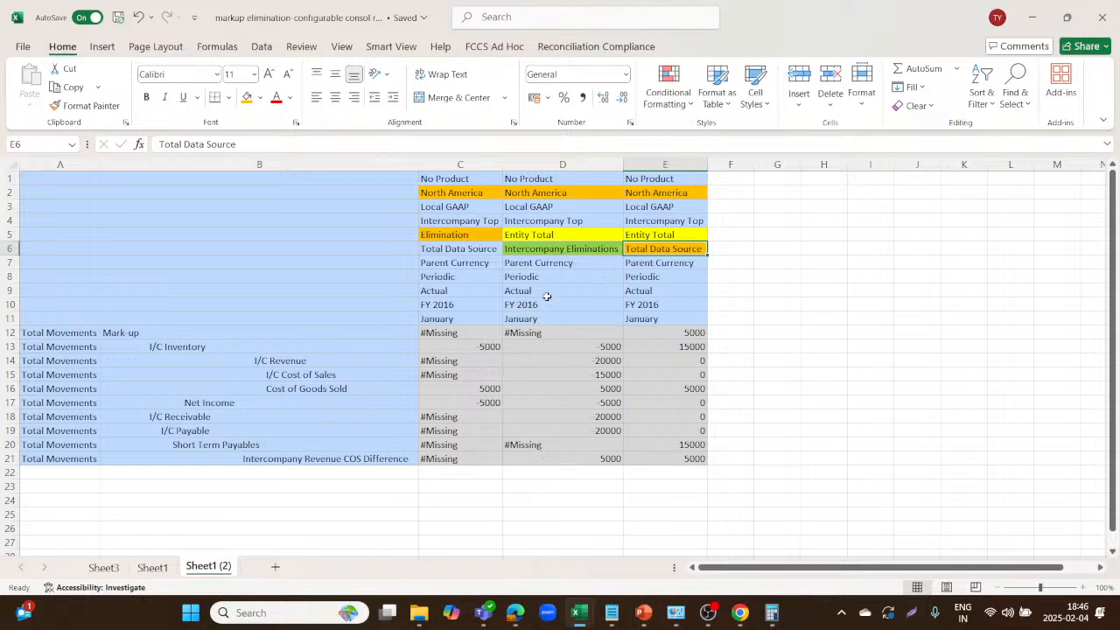
Review the I/C Inventory and Cost of Goods Sold values in the Elimination column against the consolidation entries on Sheet3.
left_click(69, 343)
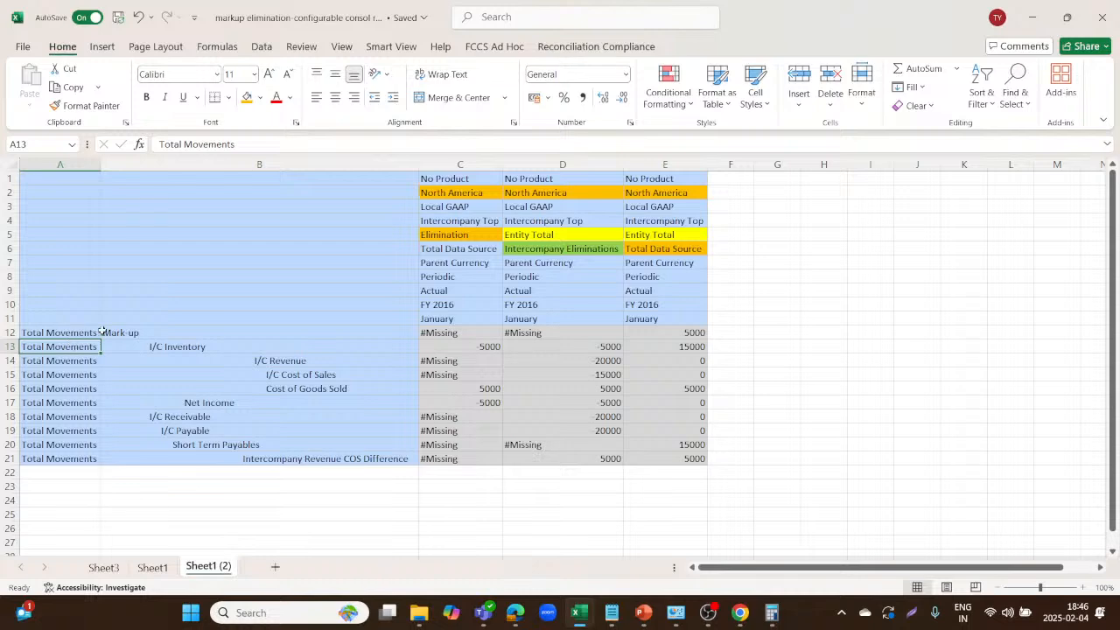
left_click(454, 246)
left_click(461, 235)
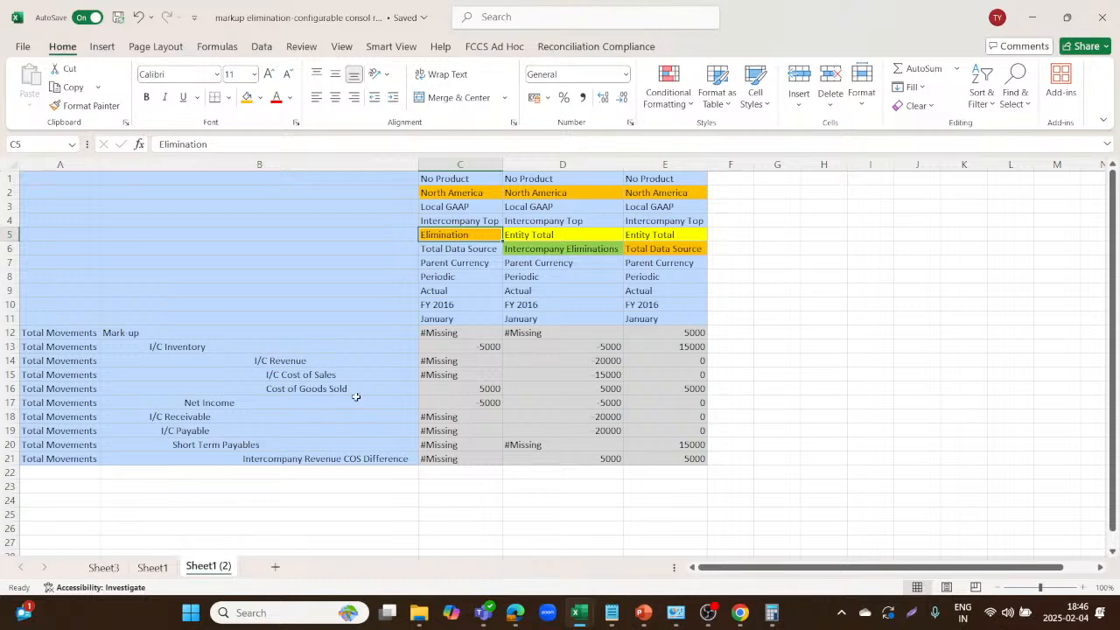
left_click(103, 568)
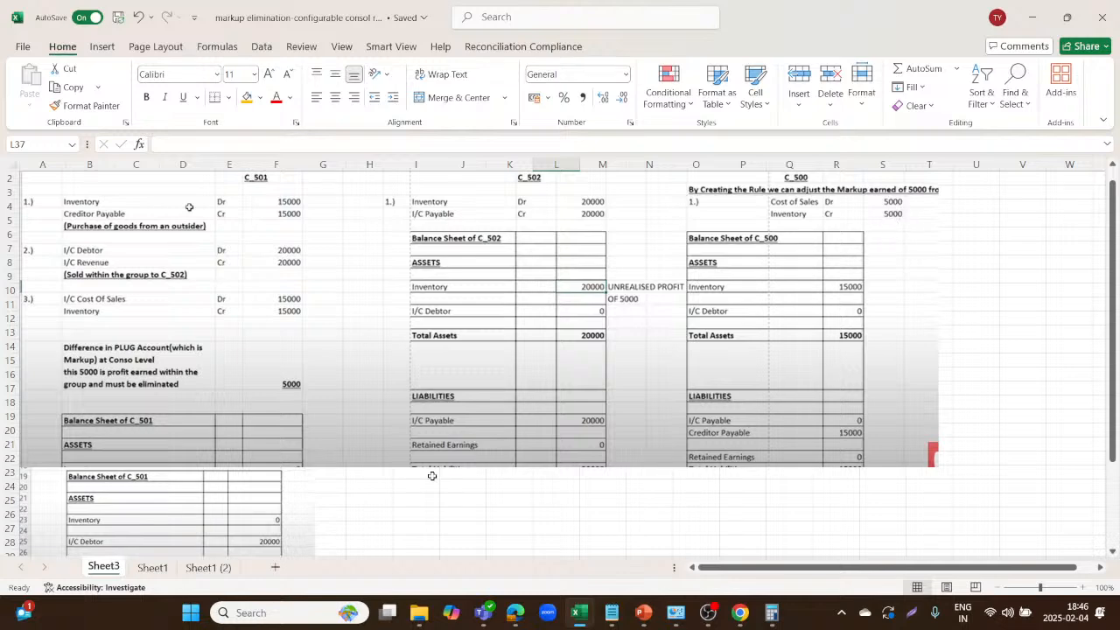
left_click(214, 567)
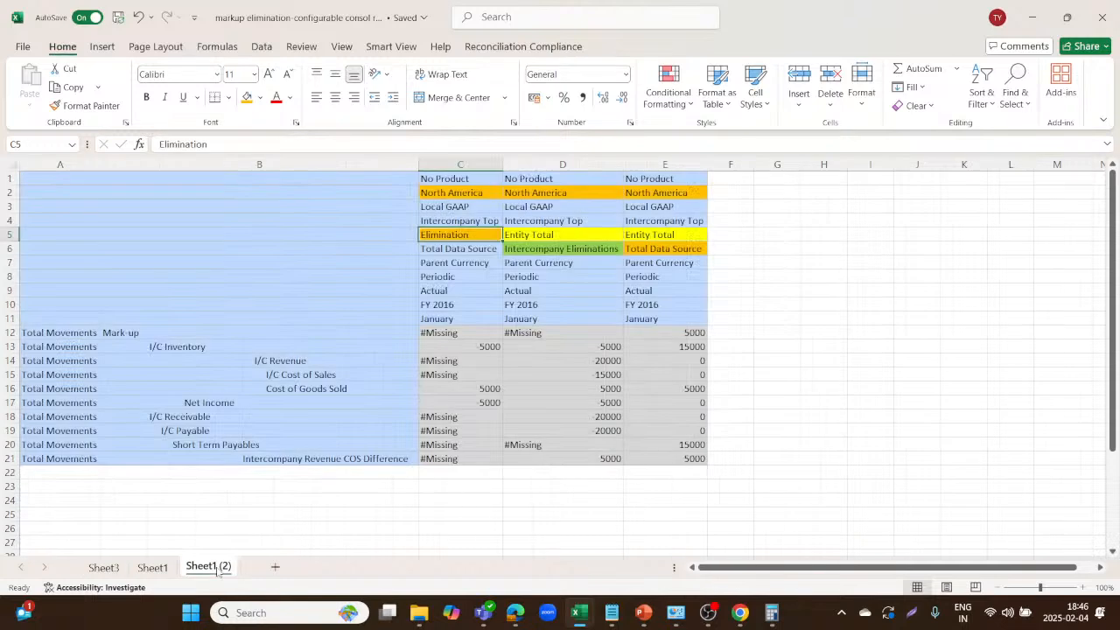
left_click(448, 386)
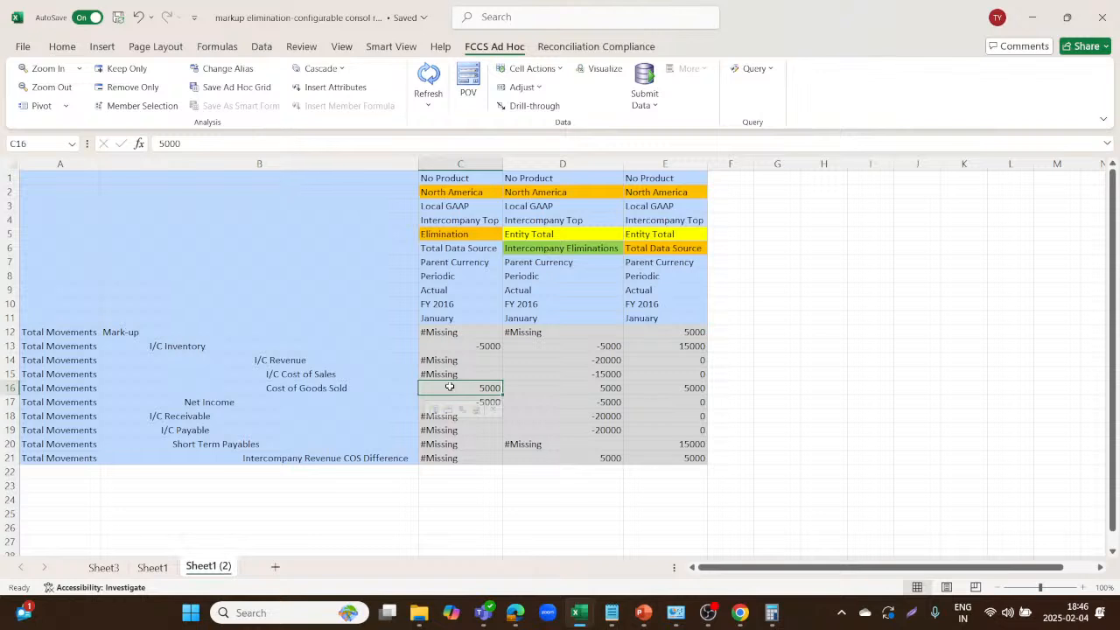
left_click(473, 344)
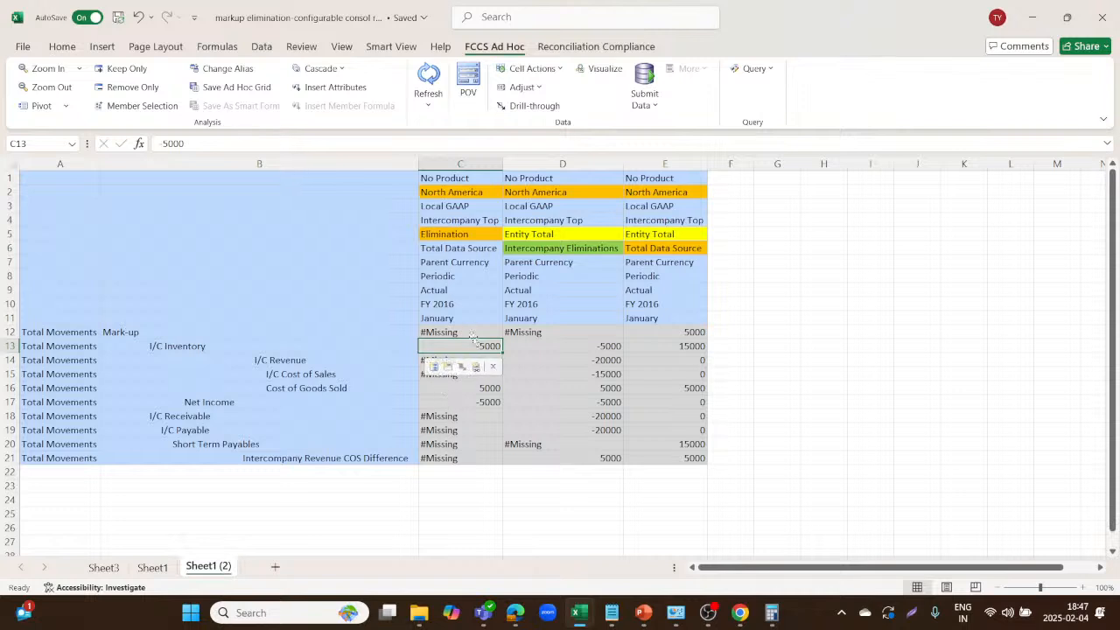
left_click(498, 388)
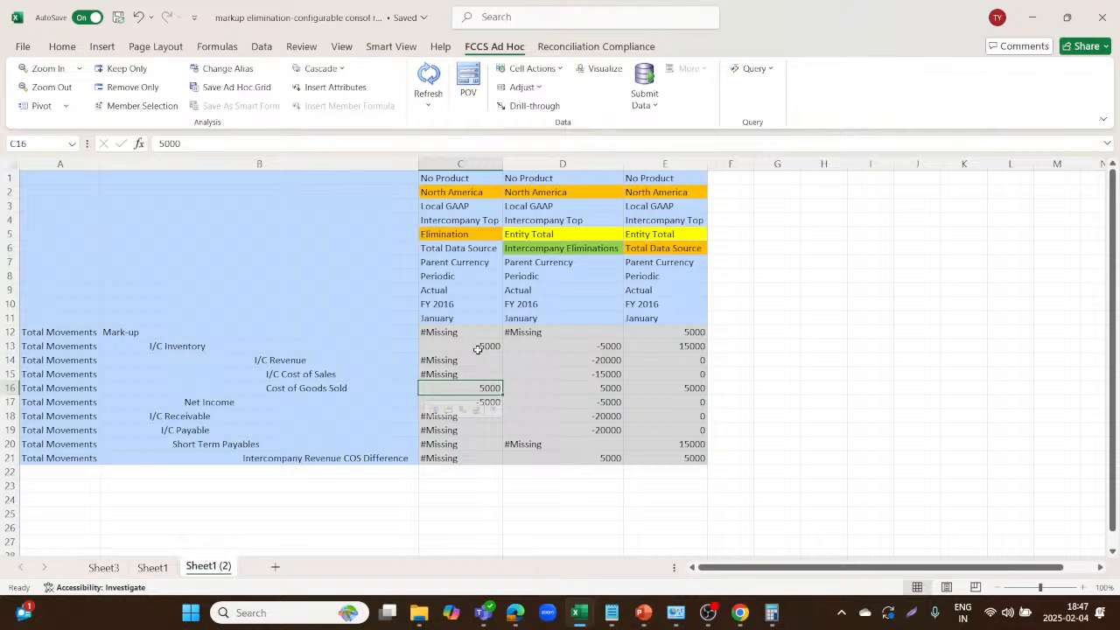
left_click(476, 348)
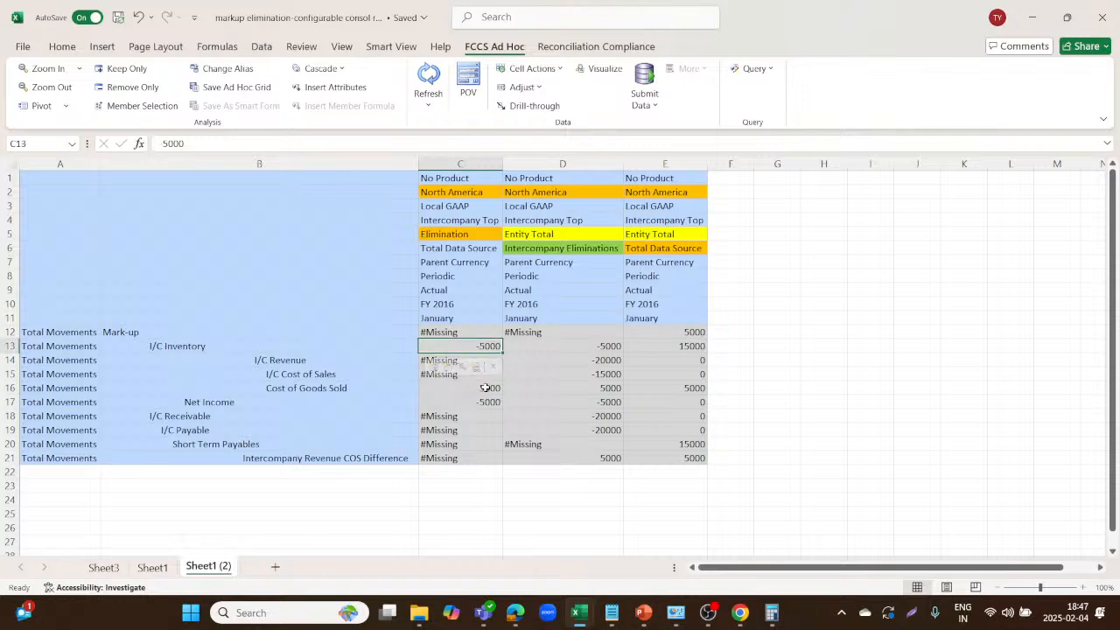
left_click(484, 388)
Compare the I/C Inventory row of the North America grid with the company balance sheets on Sheet3.
left_click(559, 234)
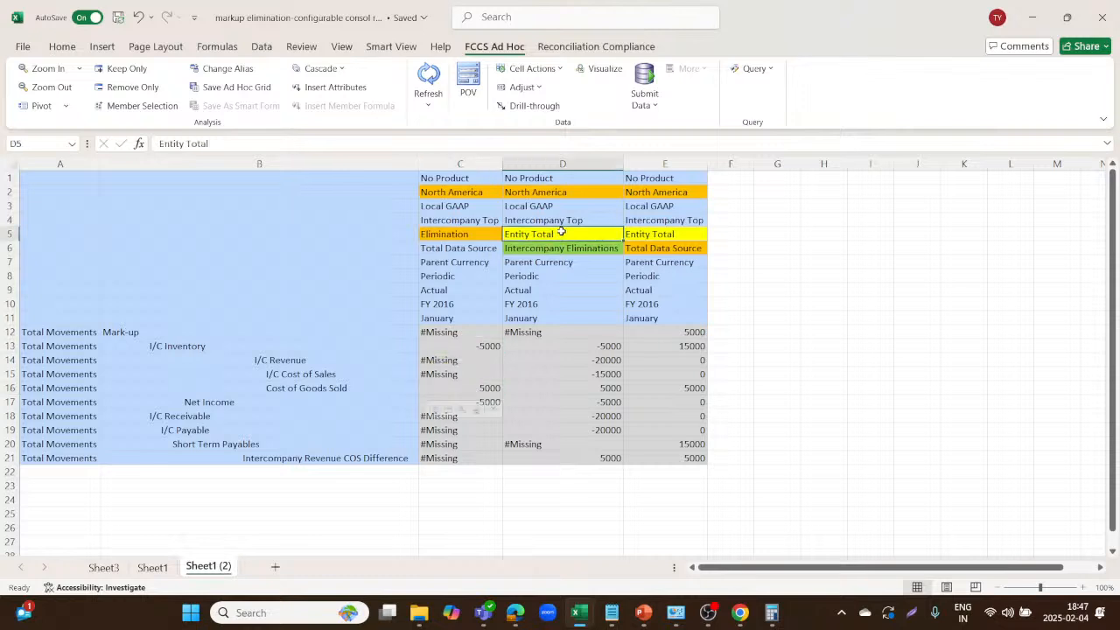
left_click(543, 345)
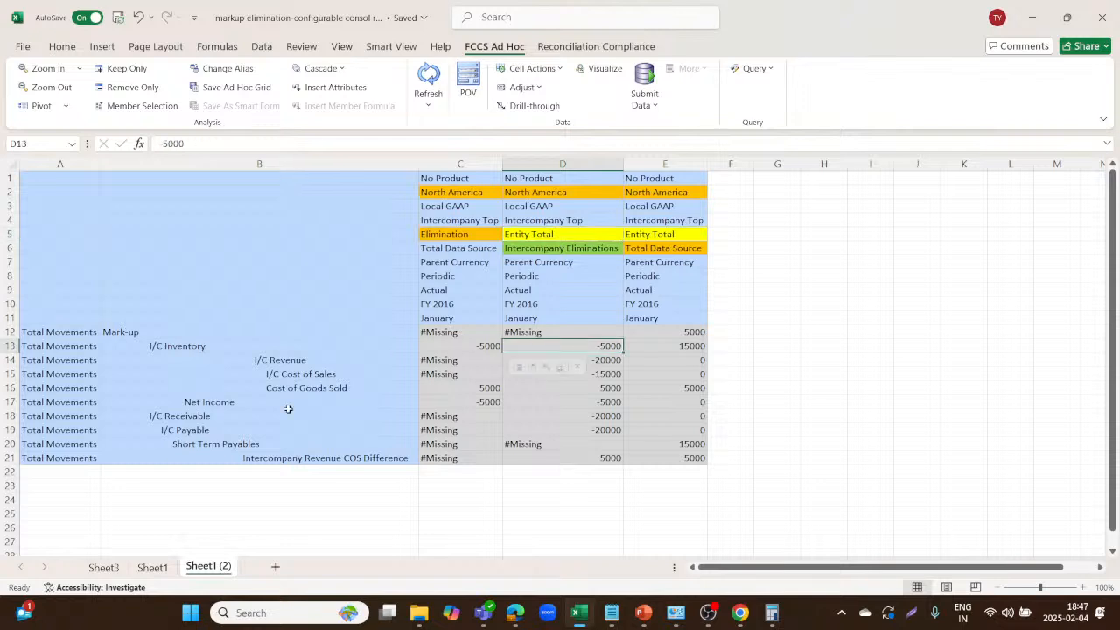
left_click(109, 568)
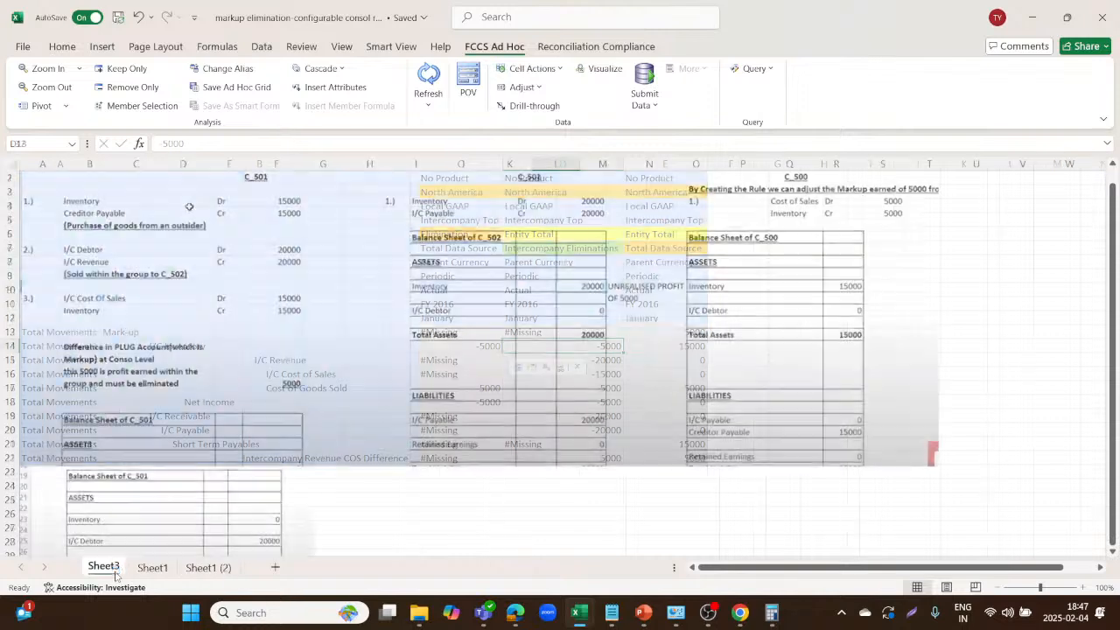
scroll(568, 447, "up", 1)
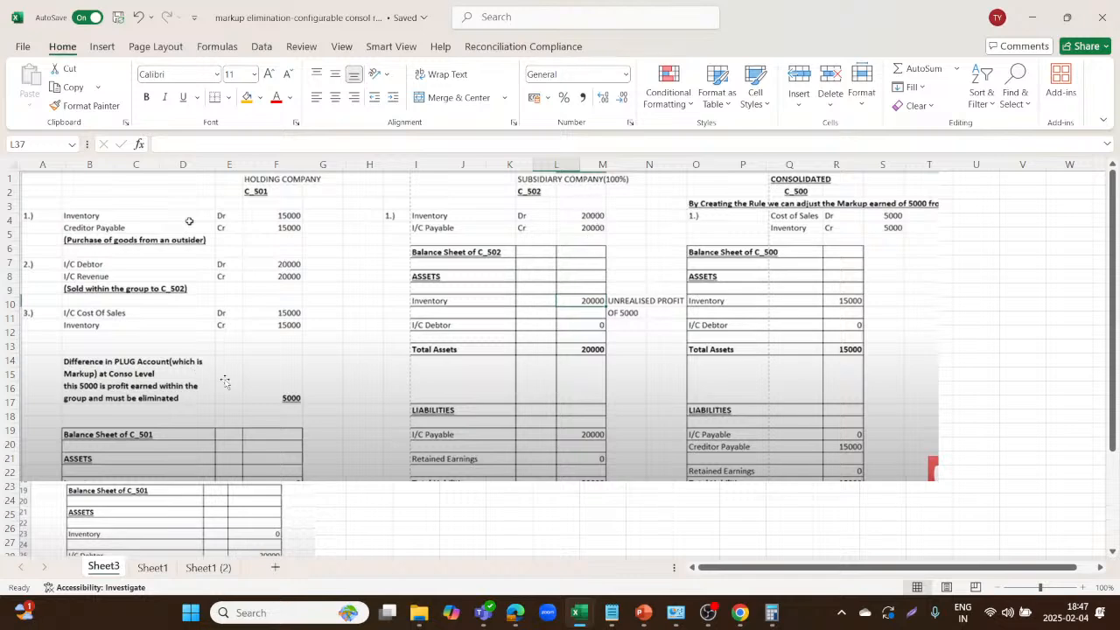
scroll(573, 423, "down", 2)
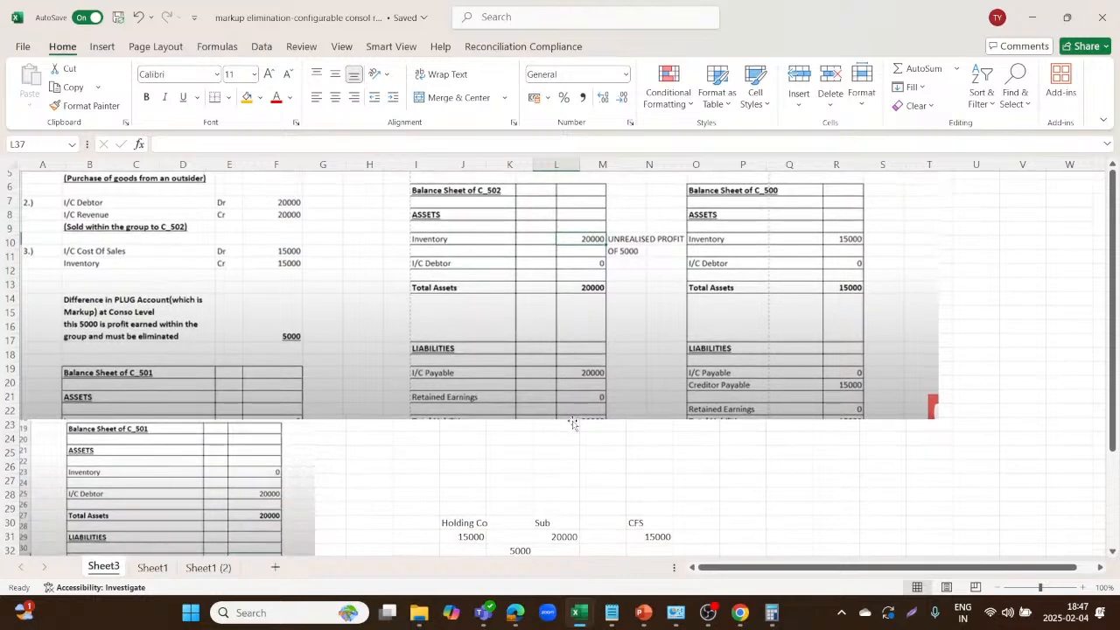
scroll(573, 423, "up", 1)
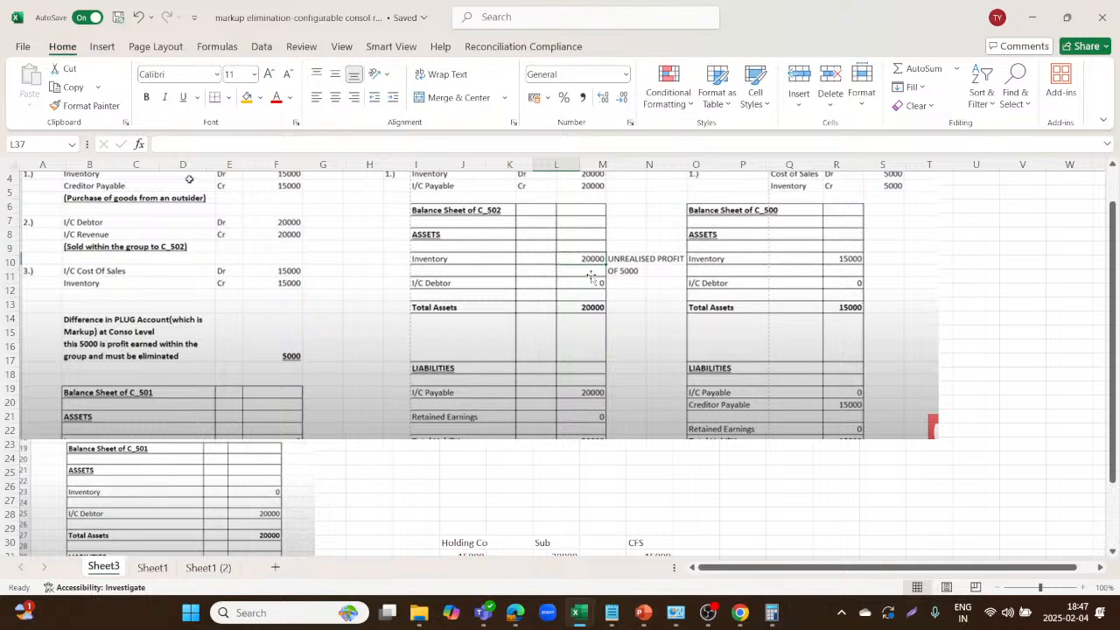
left_click(207, 567)
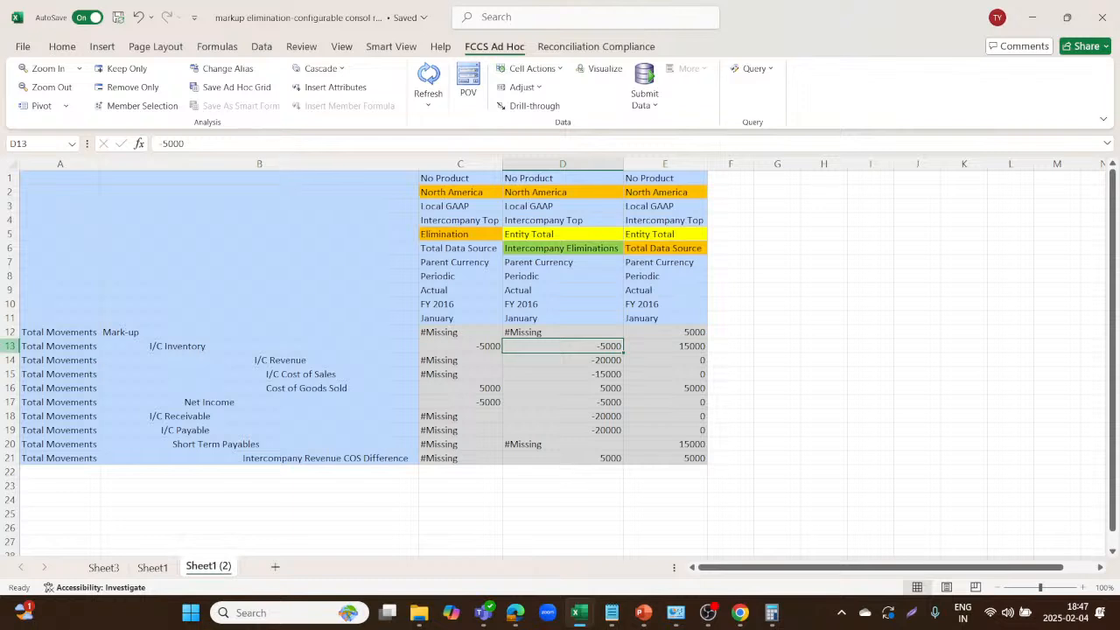
left_click(9, 345)
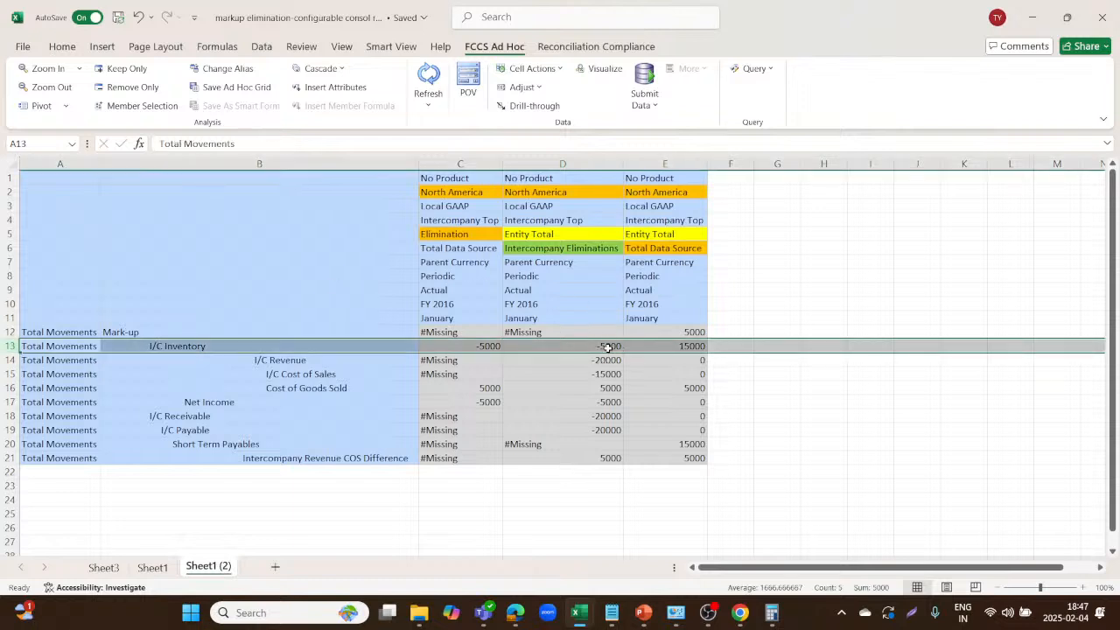
Compare the I/C Revenue value under Intercompany Eliminations with the I/C Revenue row entered on Sheet1.
left_click(572, 364)
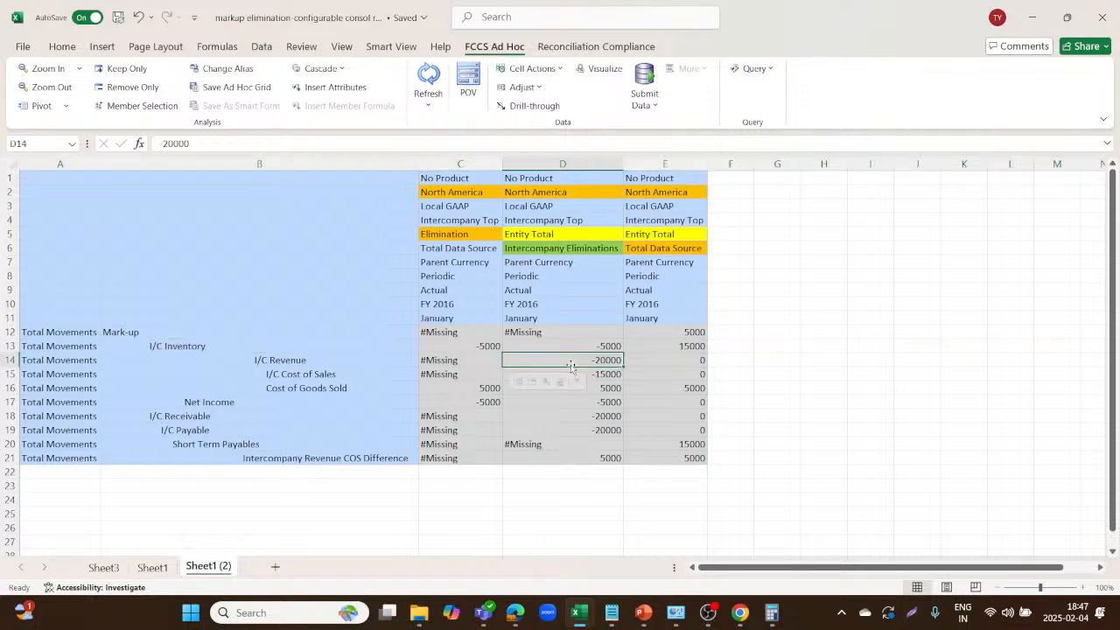
left_click(151, 567)
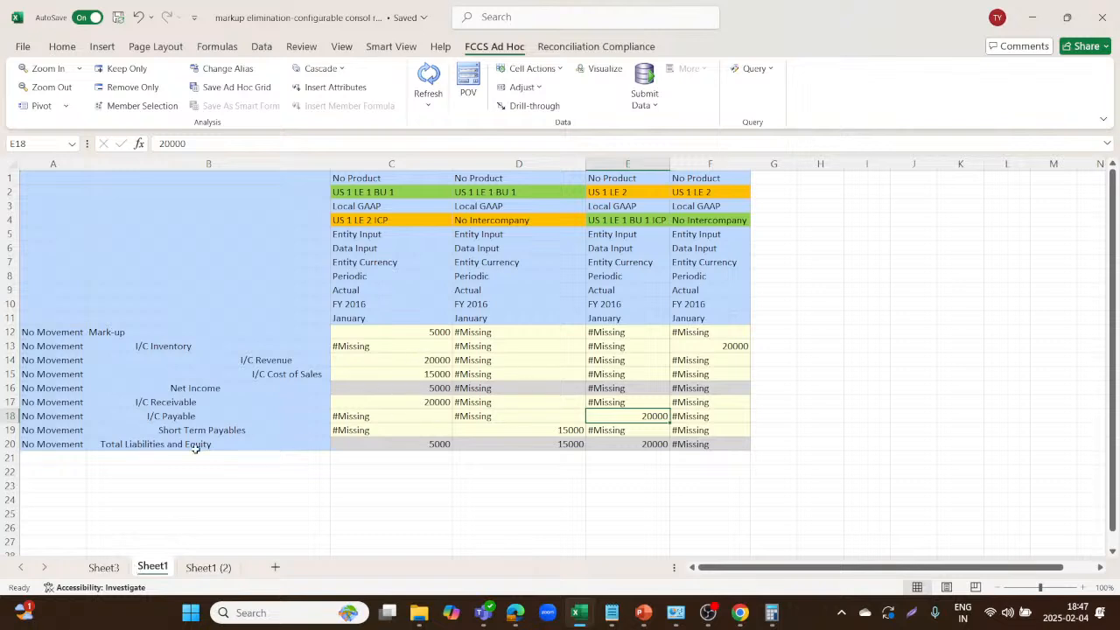
left_click(219, 362)
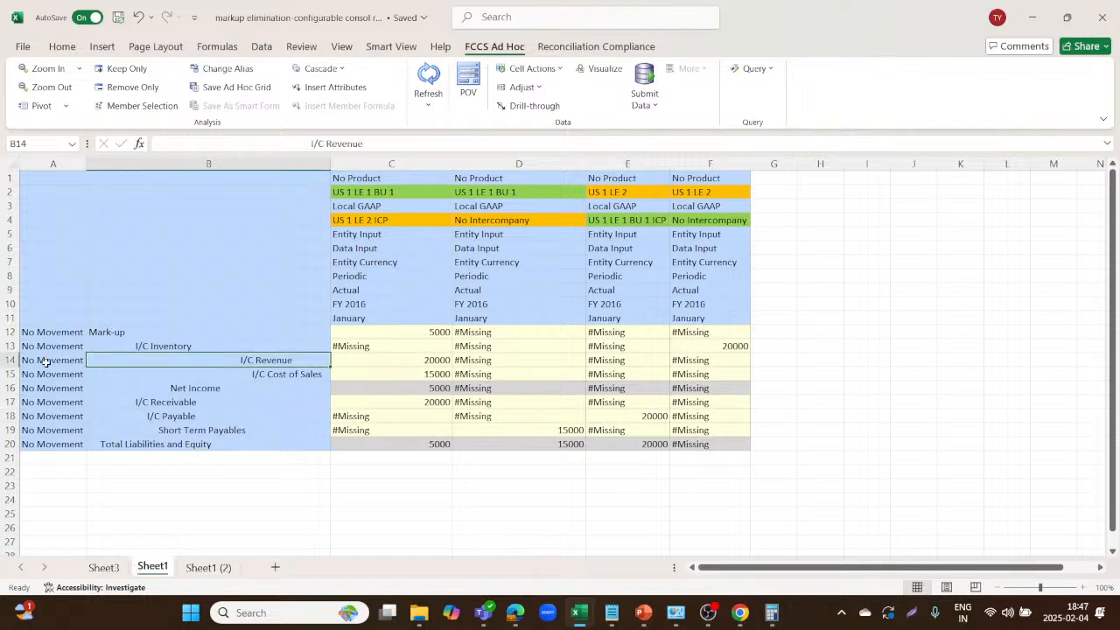
left_click(6, 363)
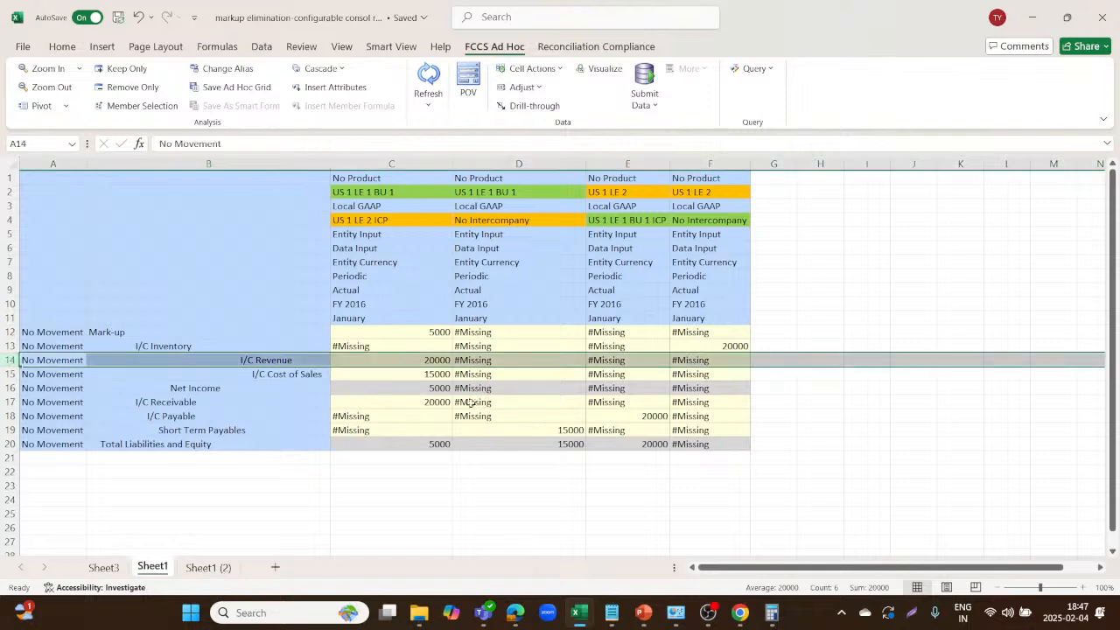
left_click(208, 567)
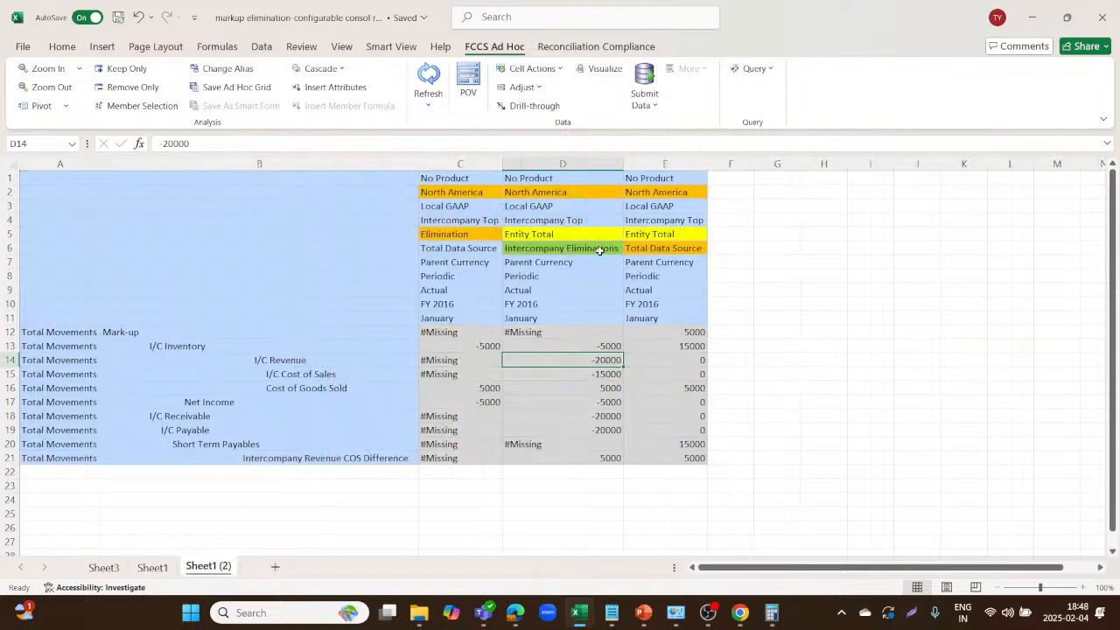
Compare the I/C Cost of Sales value under Intercompany Eliminations with the I/C Cost of Sales row on Sheet1.
left_click(606, 376)
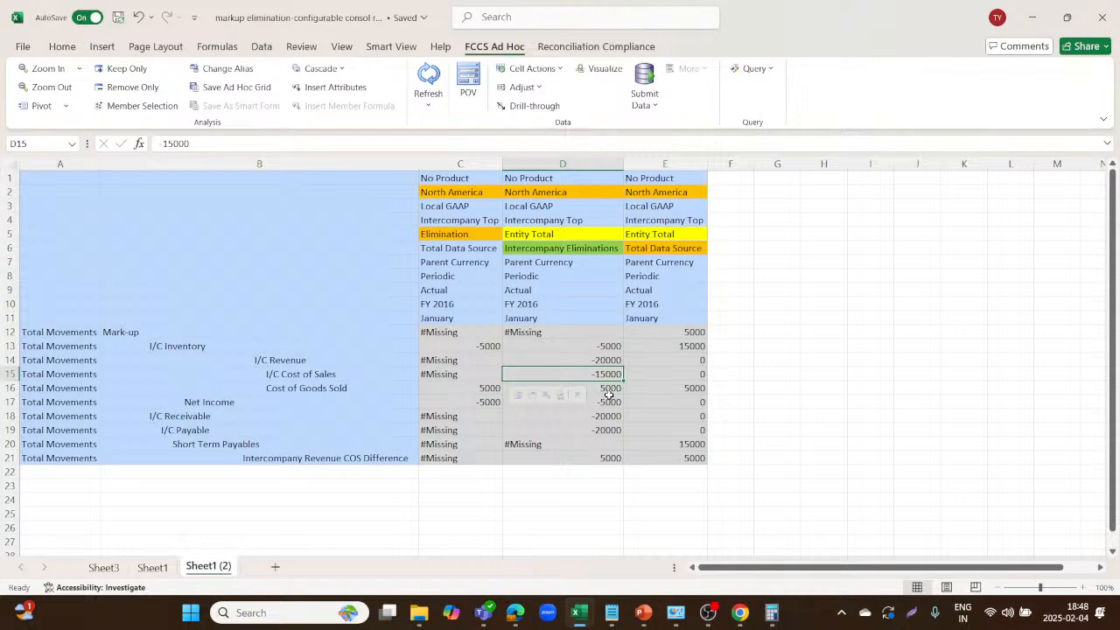
left_click(152, 574)
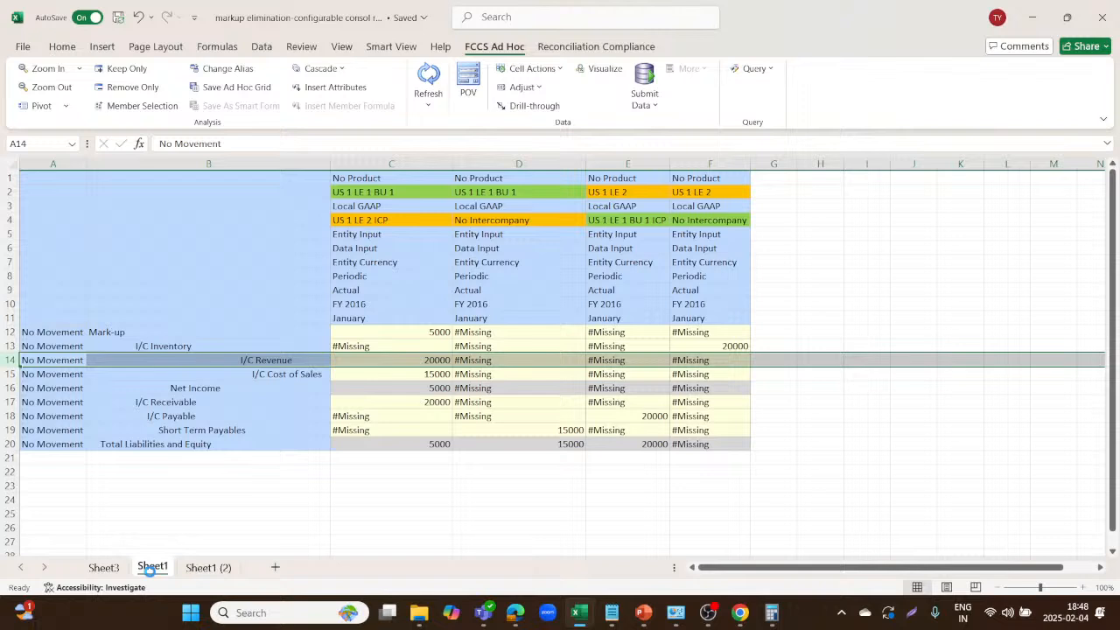
left_click(281, 373)
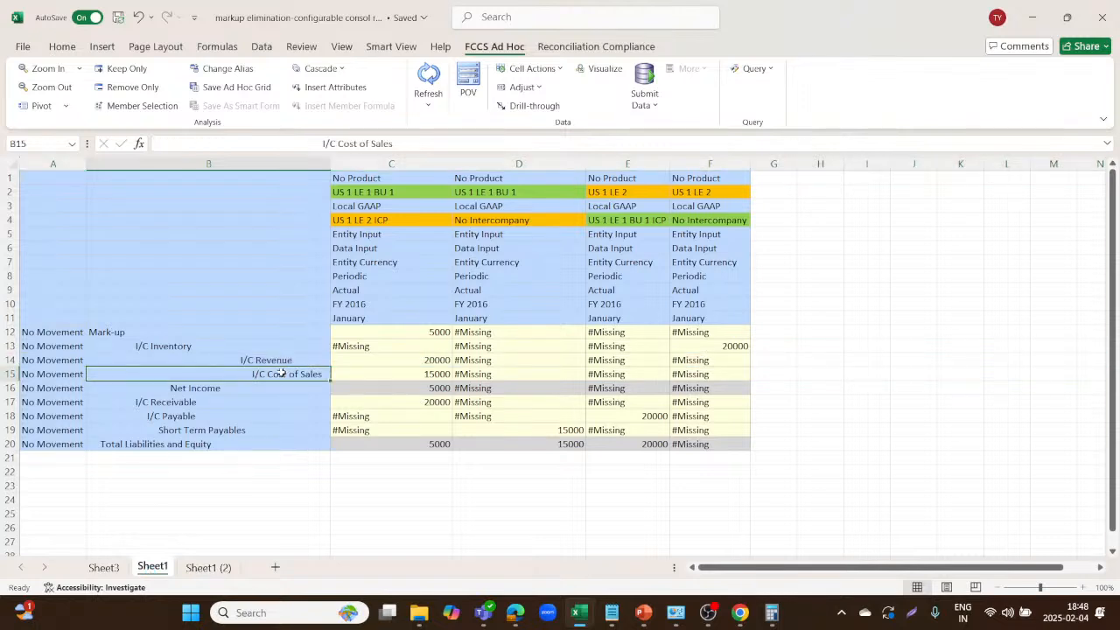
left_click(10, 374)
left_click(211, 569)
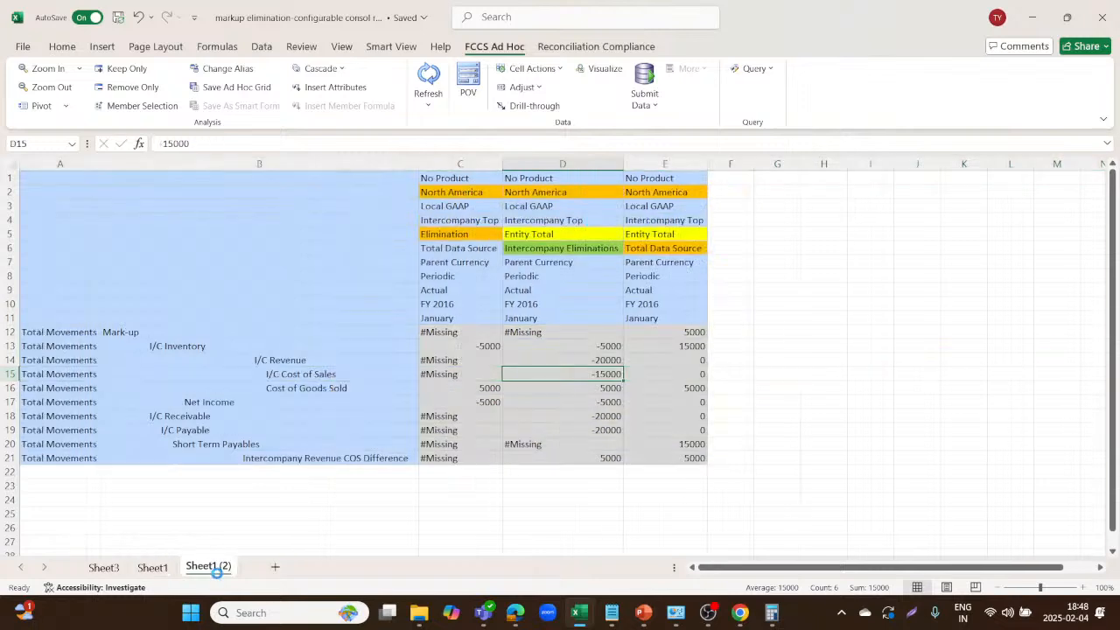
Examine the Cost of Goods Sold and I/C Receivable eliminations, and check the consolidated Short Term Payables against the C_500 balance sheet on Sheet3.
left_click(582, 387)
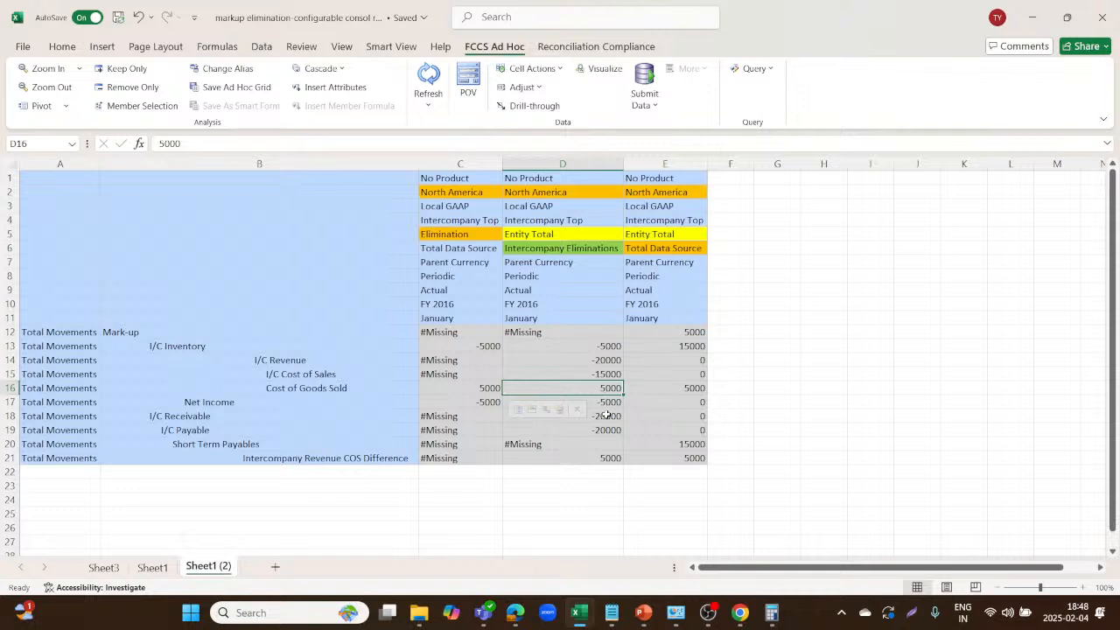
left_click(606, 416)
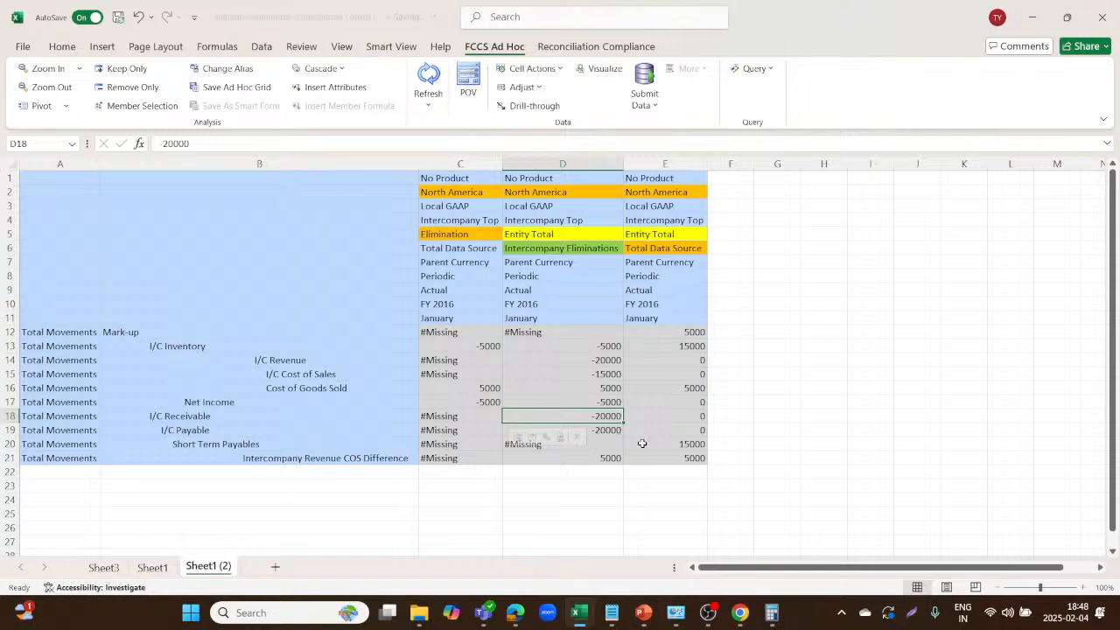
left_click(642, 444)
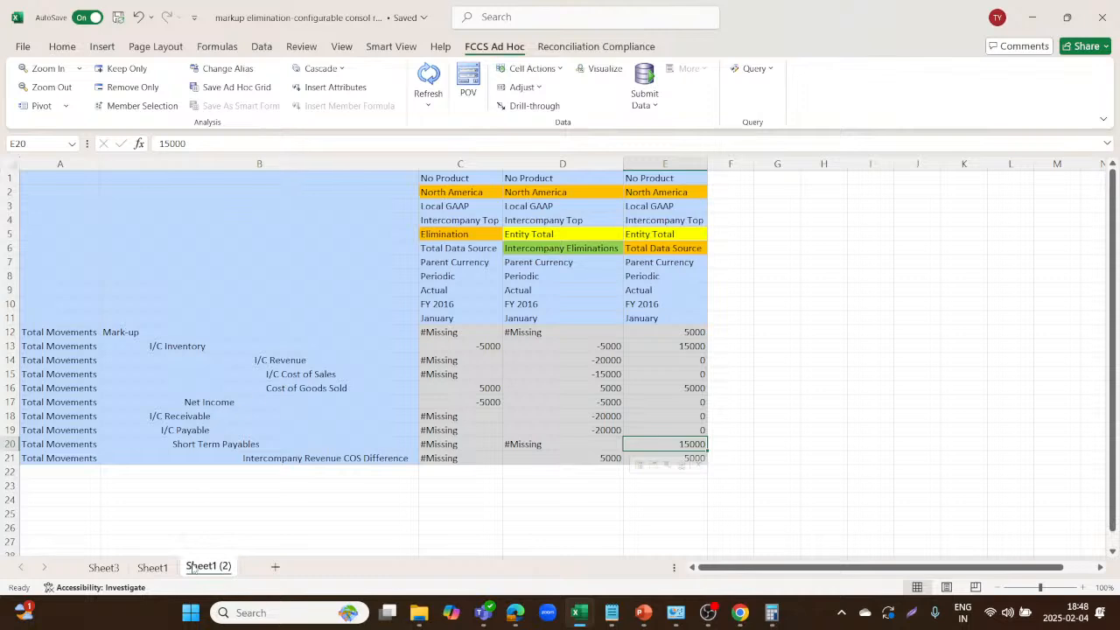
left_click(103, 567)
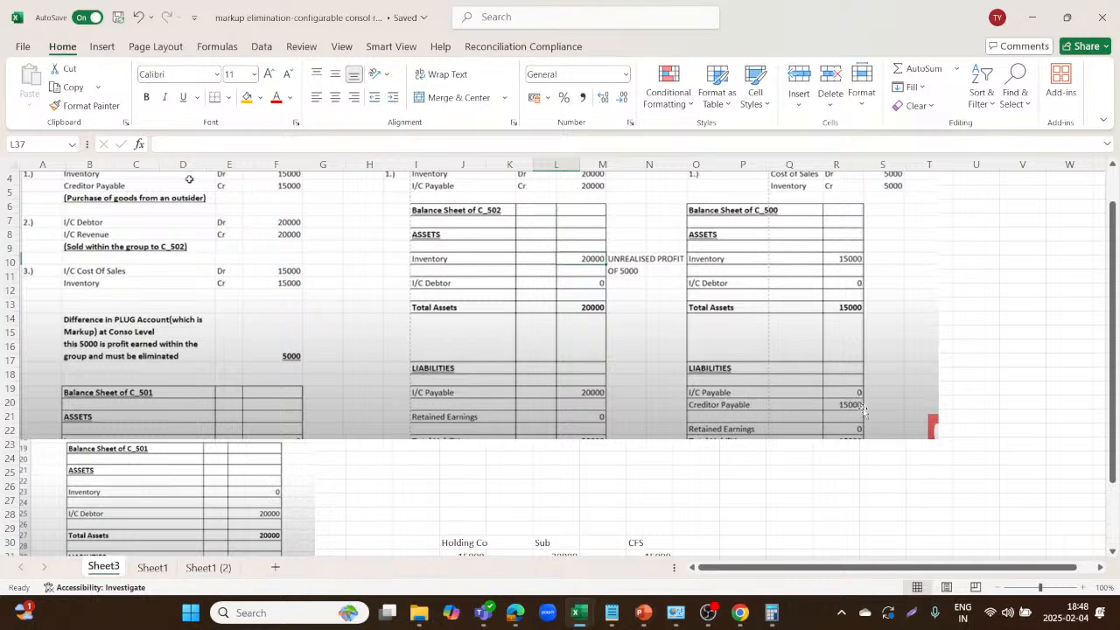
left_click(206, 570)
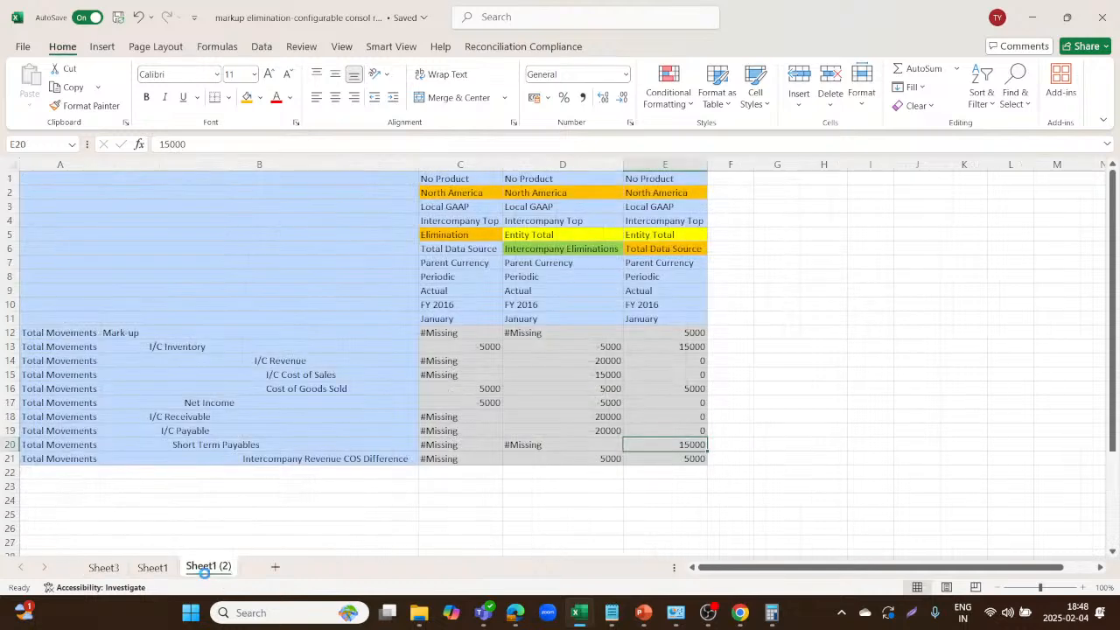
Highlight the entire Short Term Payables row of the North America grid with a light orange fill.
left_click(343, 447)
key("shift+space")
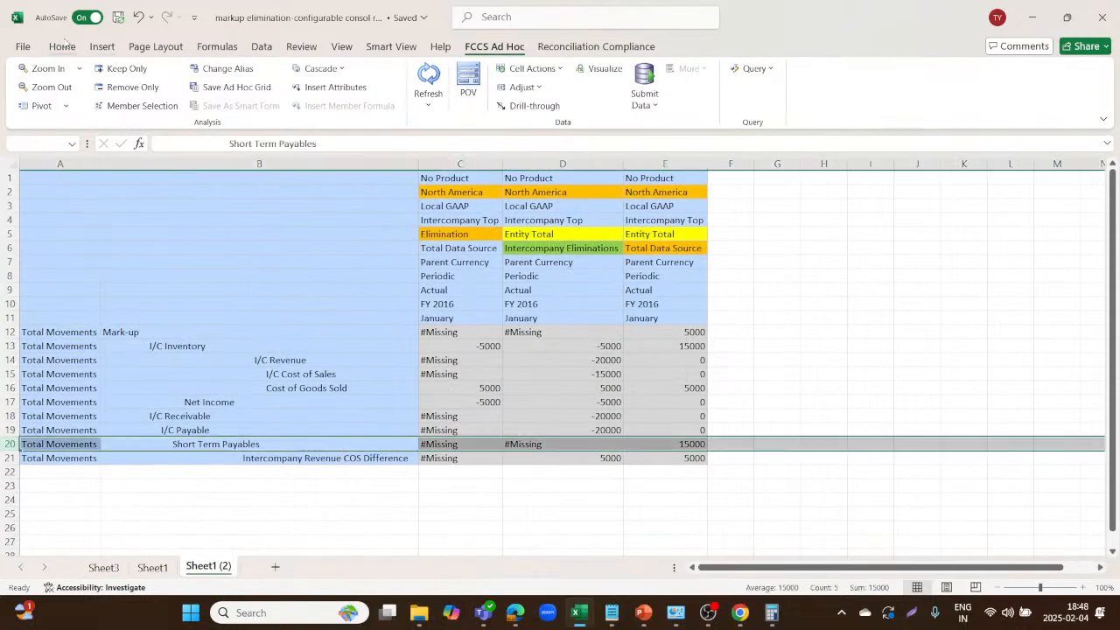
left_click(62, 47)
left_click(261, 97)
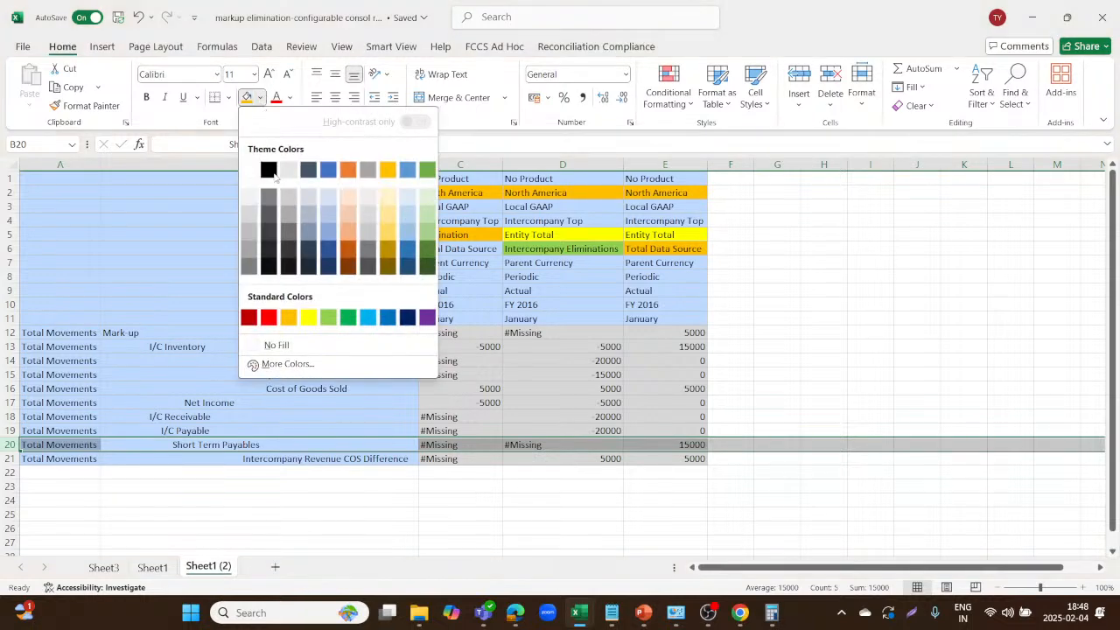
left_click(345, 236)
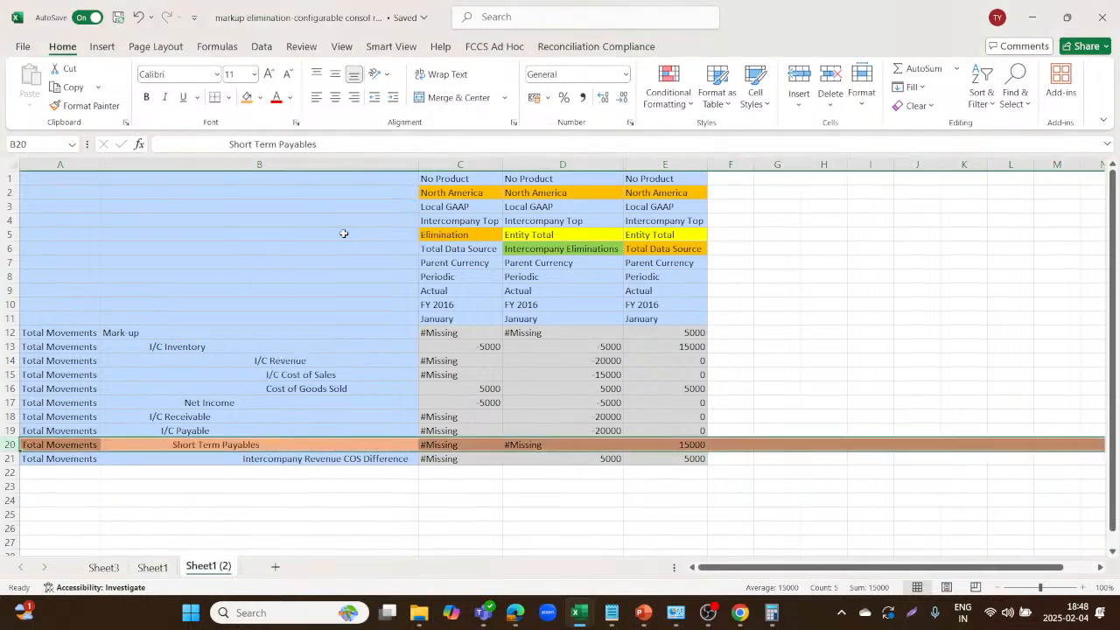
Check the company balance sheets on Sheet3 and highlight the entire I/C Inventory row on Sheet1 (2) with the same orange fill.
left_click(103, 568)
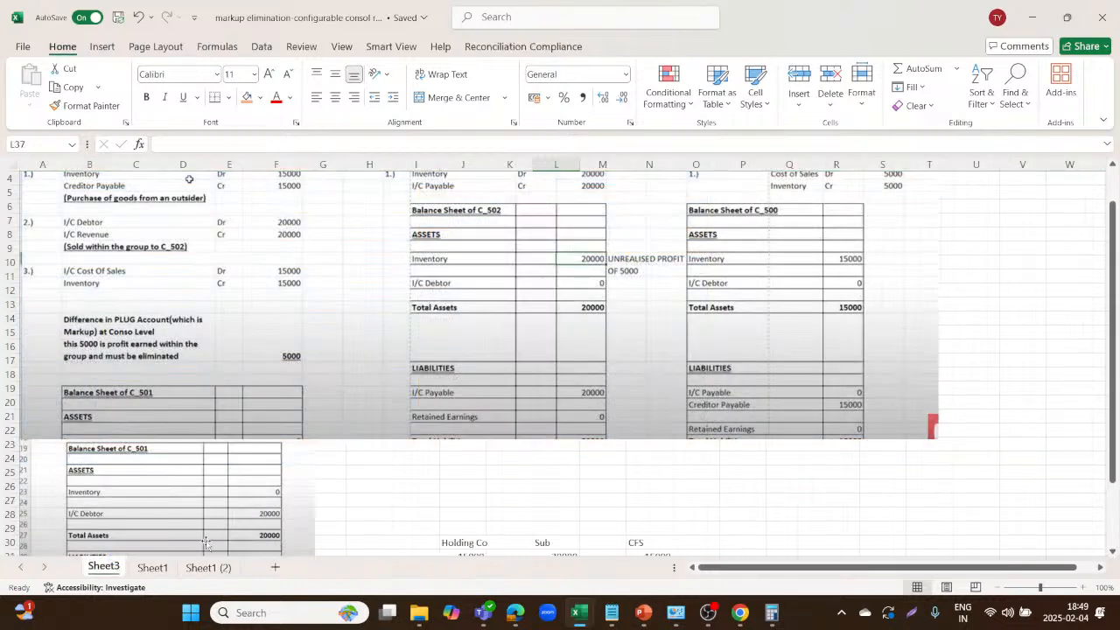
left_click(208, 567)
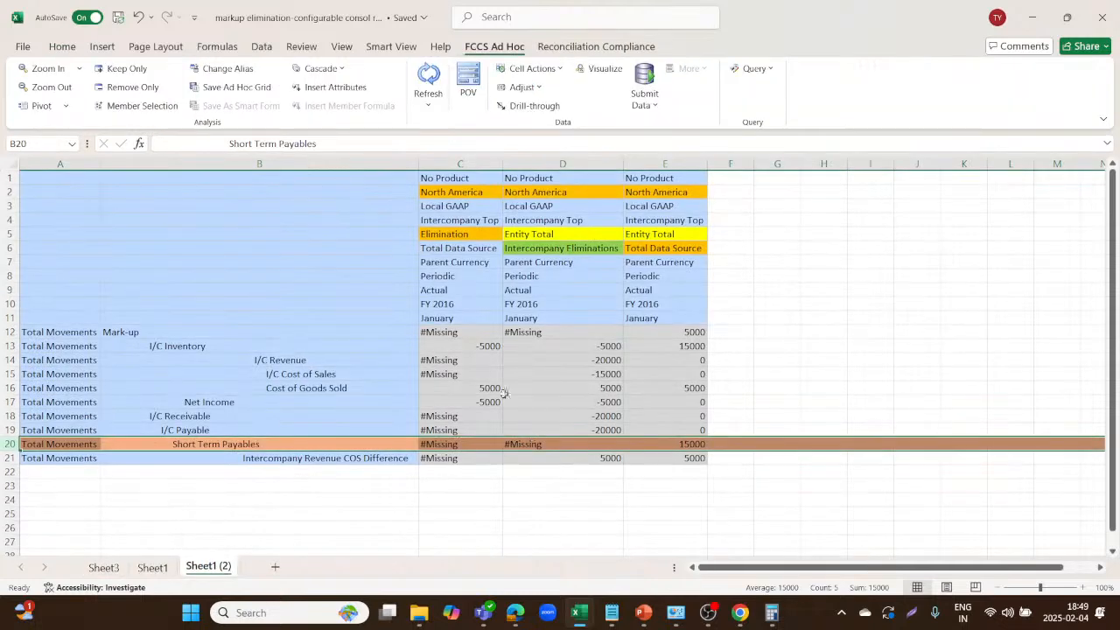
left_click(296, 343)
key("shift+space")
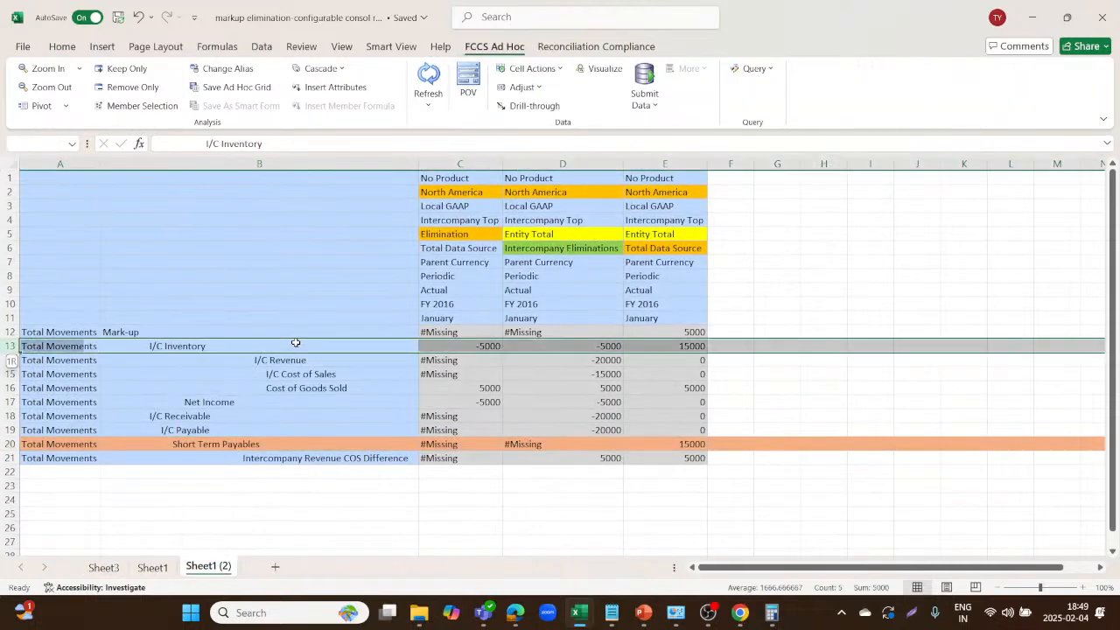
left_click(62, 47)
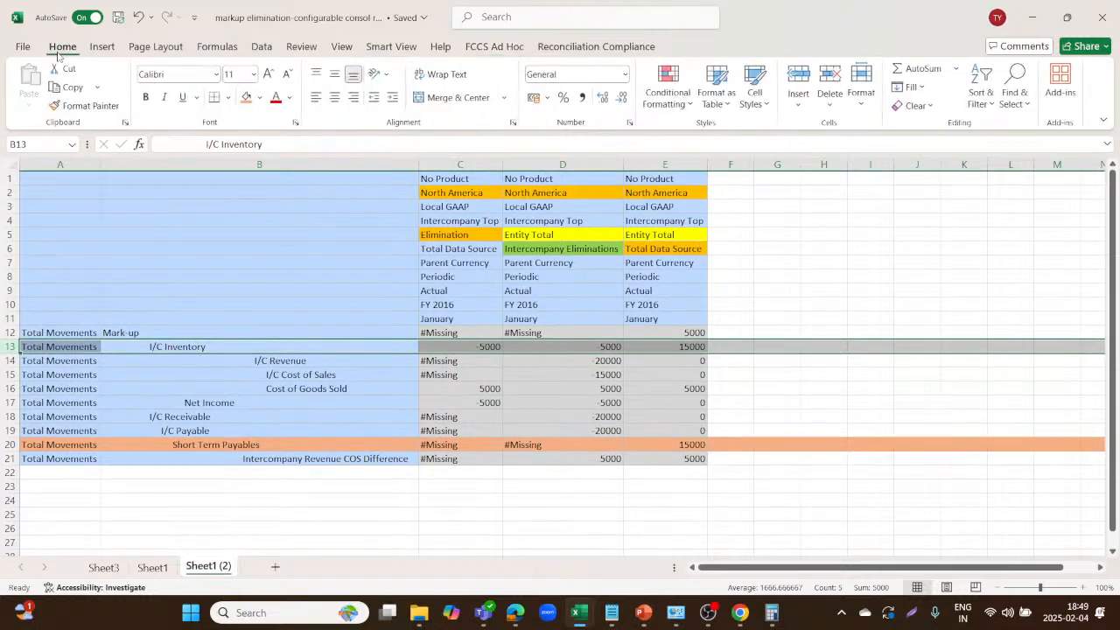
left_click(248, 101)
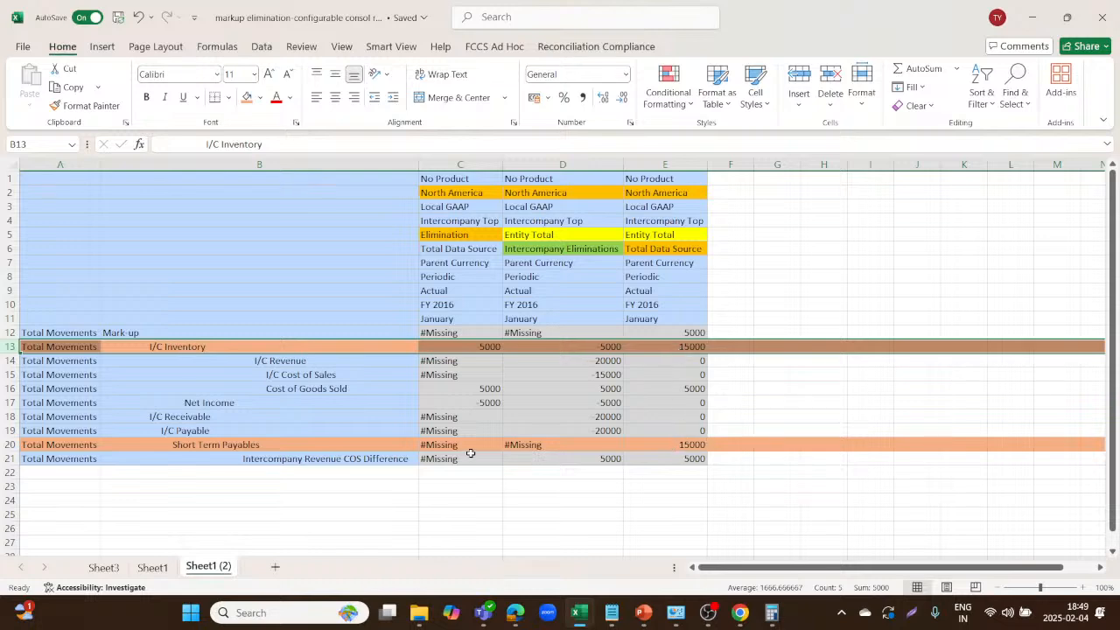
Check the C_500 cost of sales adjustment on Sheet3 and highlight the Cost of Goods Sold row on Sheet1 (2) in the same orange.
left_click(149, 567)
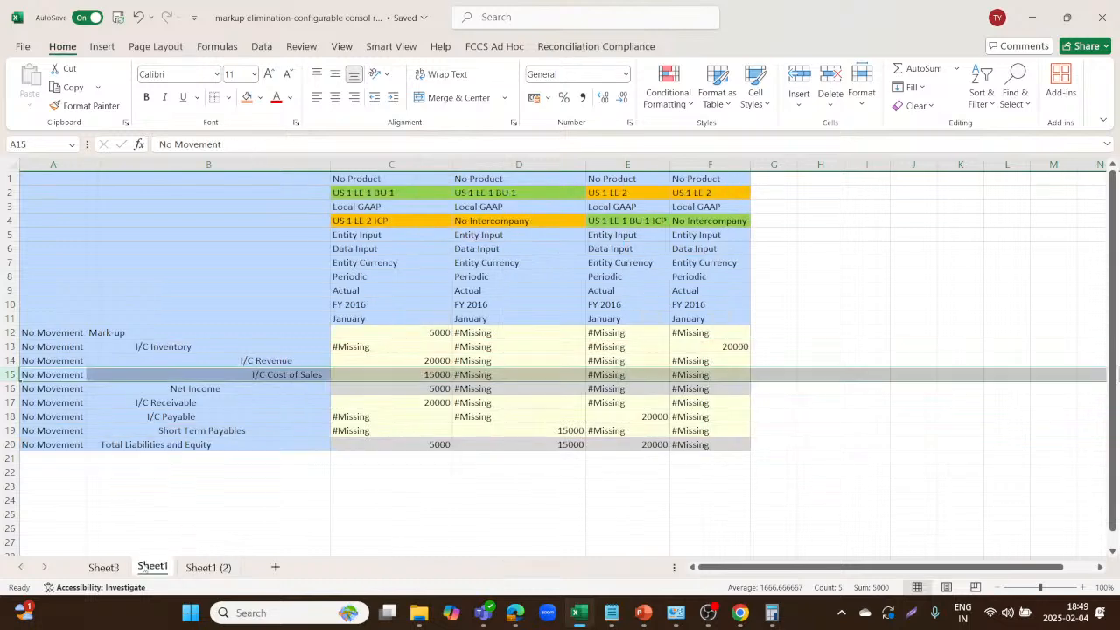
left_click(112, 568)
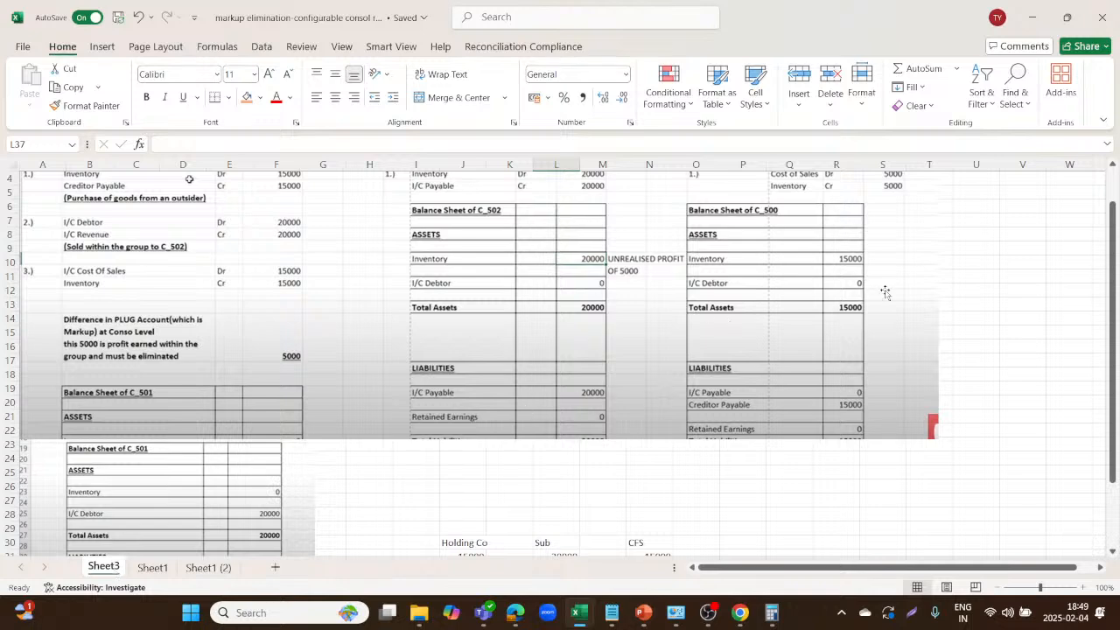
scroll(886, 294, "up", 1)
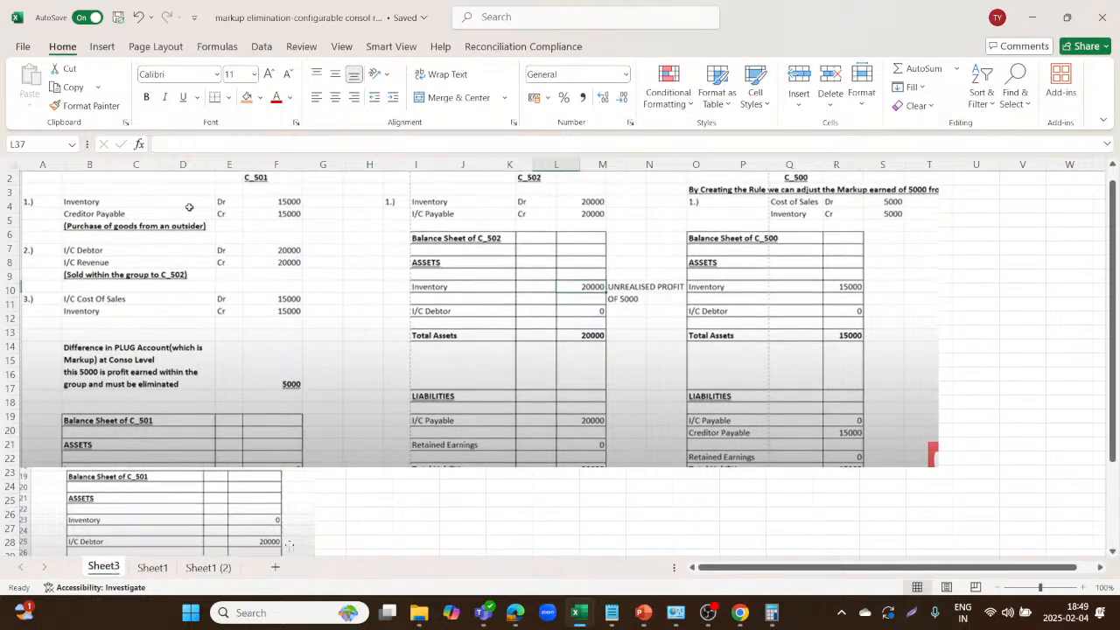
left_click(208, 568)
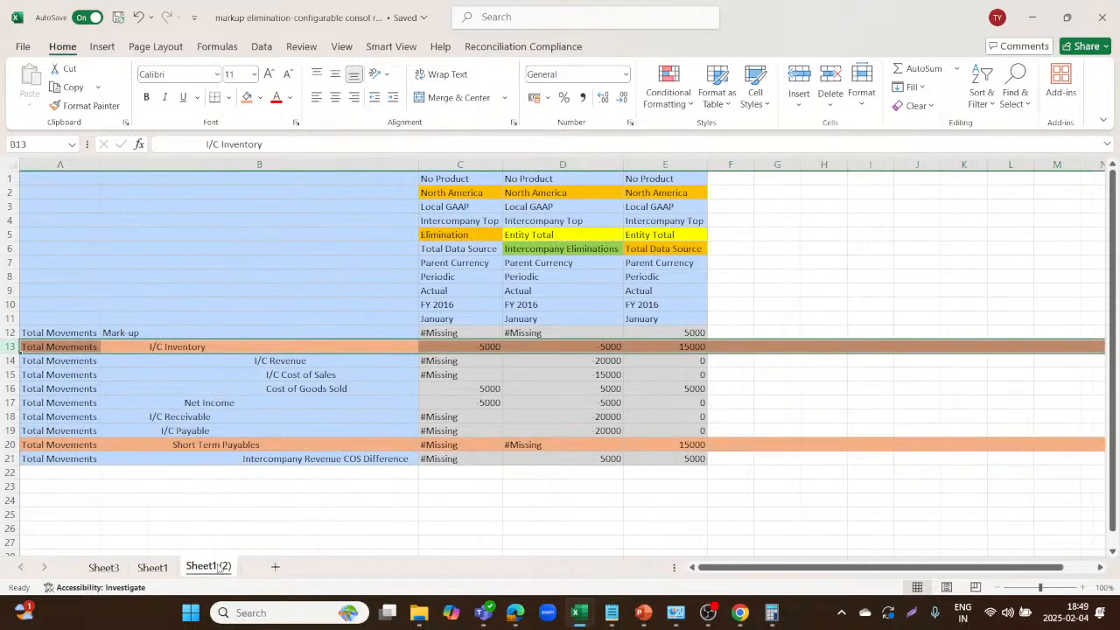
left_click(690, 388)
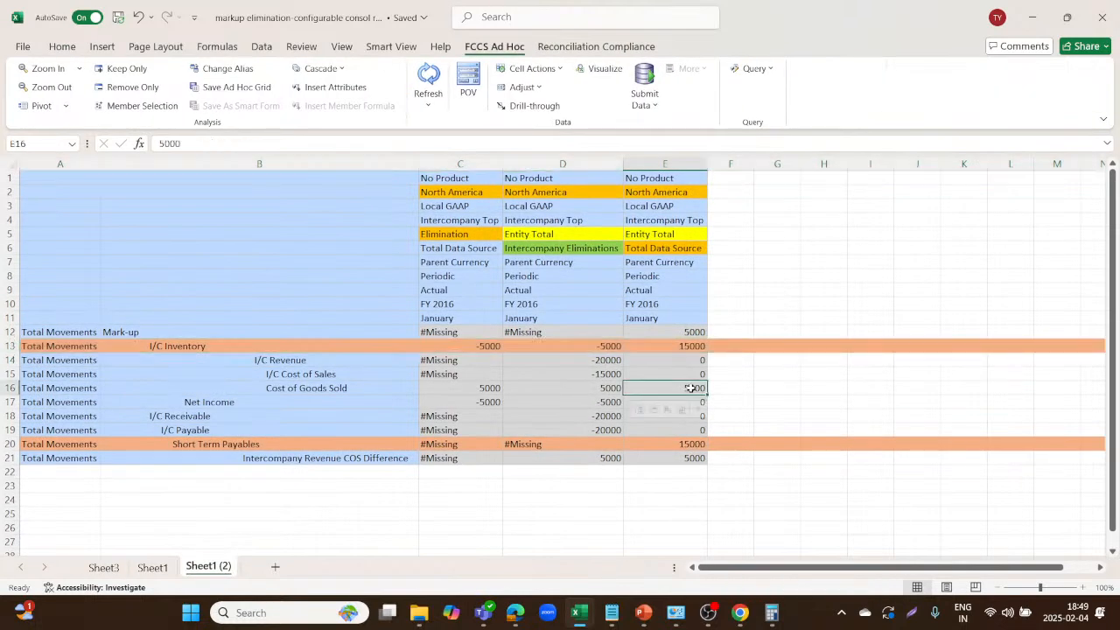
key("shift+space")
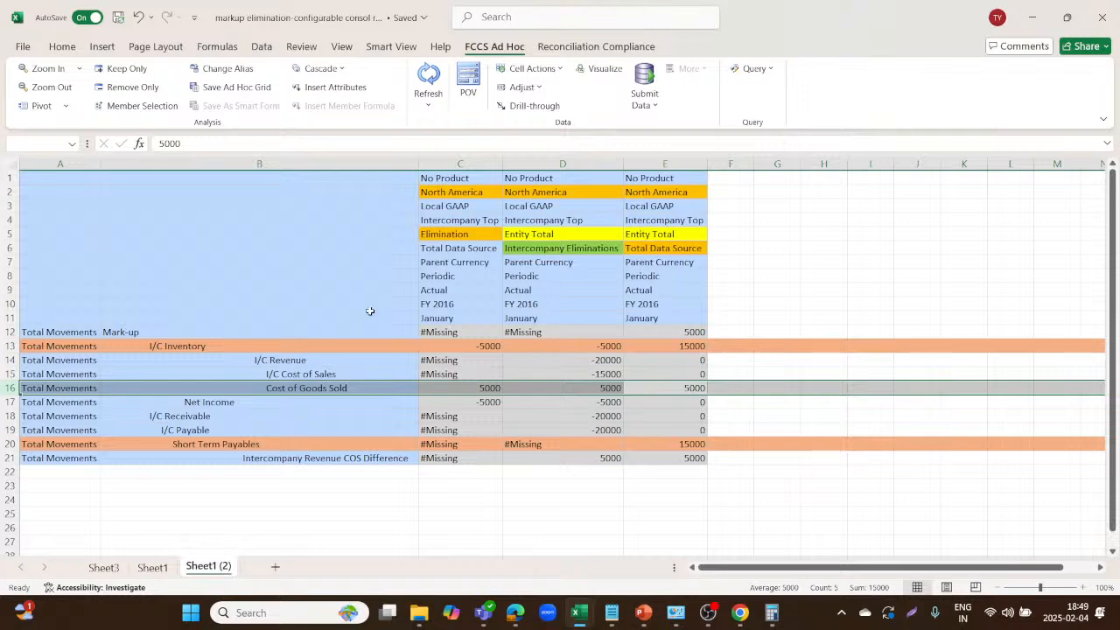
left_click(63, 47)
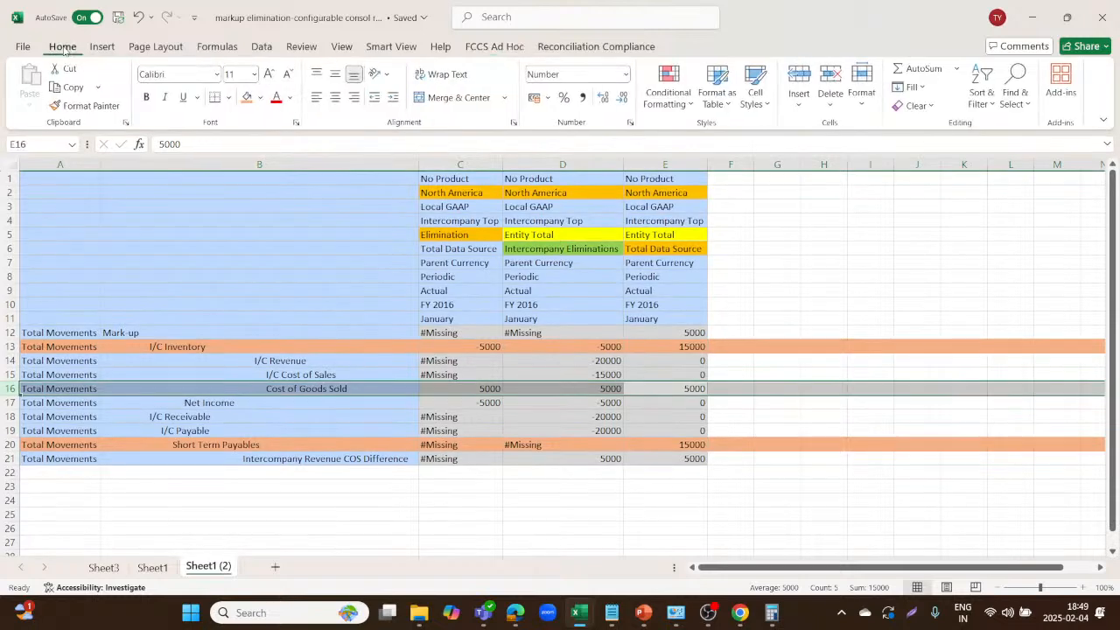
left_click(247, 98)
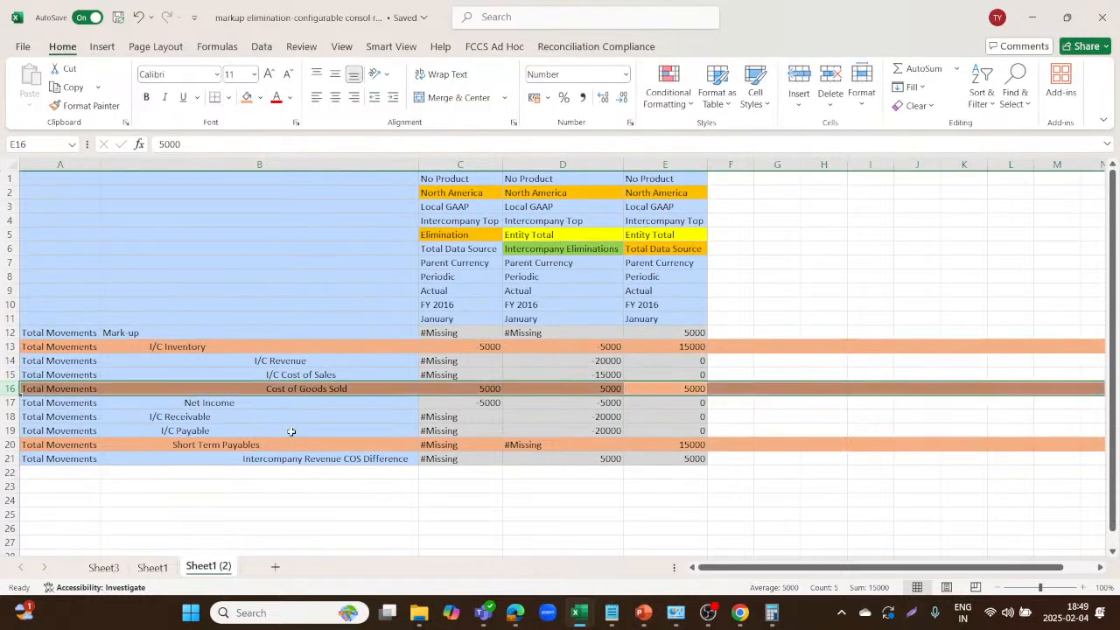
Apply the same orange fill to the entire Intercompany Revenue COS Difference row.
left_click(260, 456)
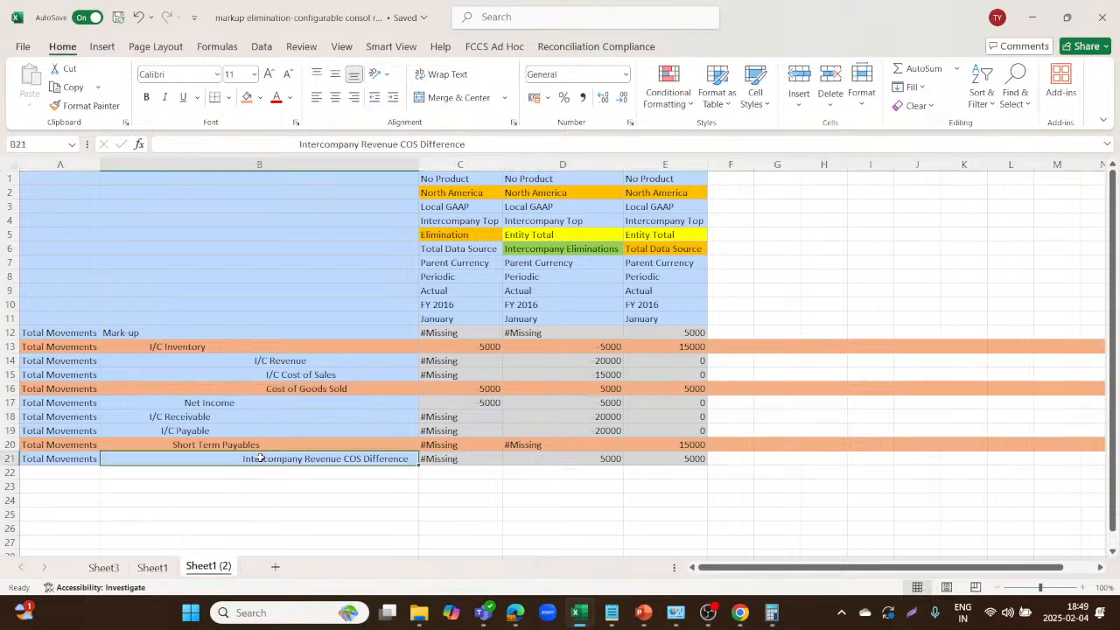
key("shift+space")
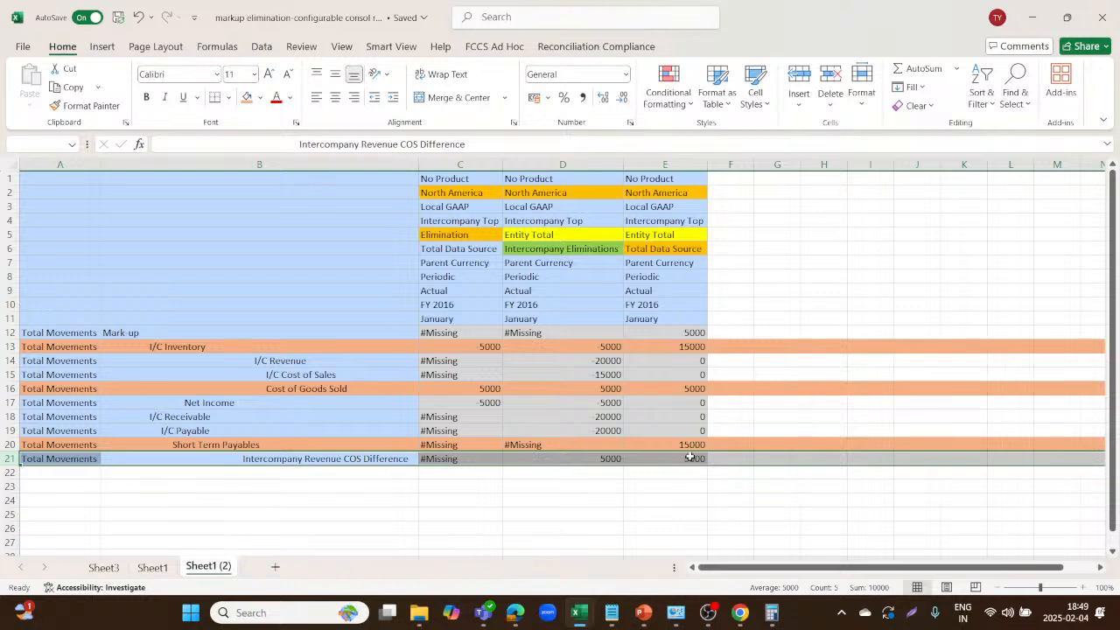
left_click(247, 97)
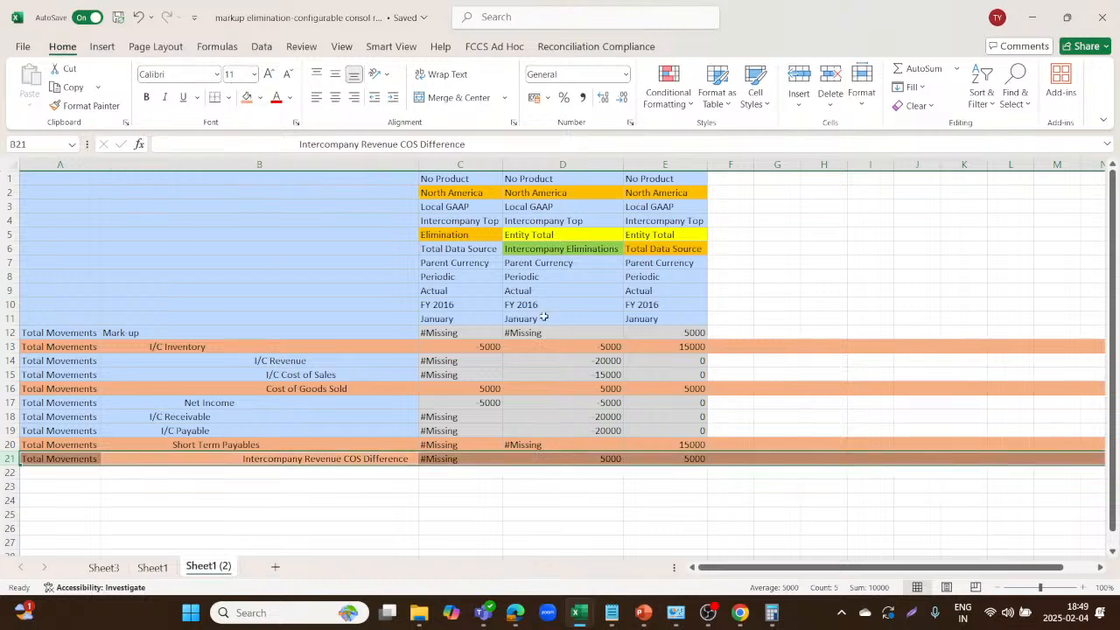
Review the highlighted consolidation results against the entity input on Sheet1 and the journal entries and balance sheets on Sheet3.
mouse_move(388, 612)
left_click(152, 567)
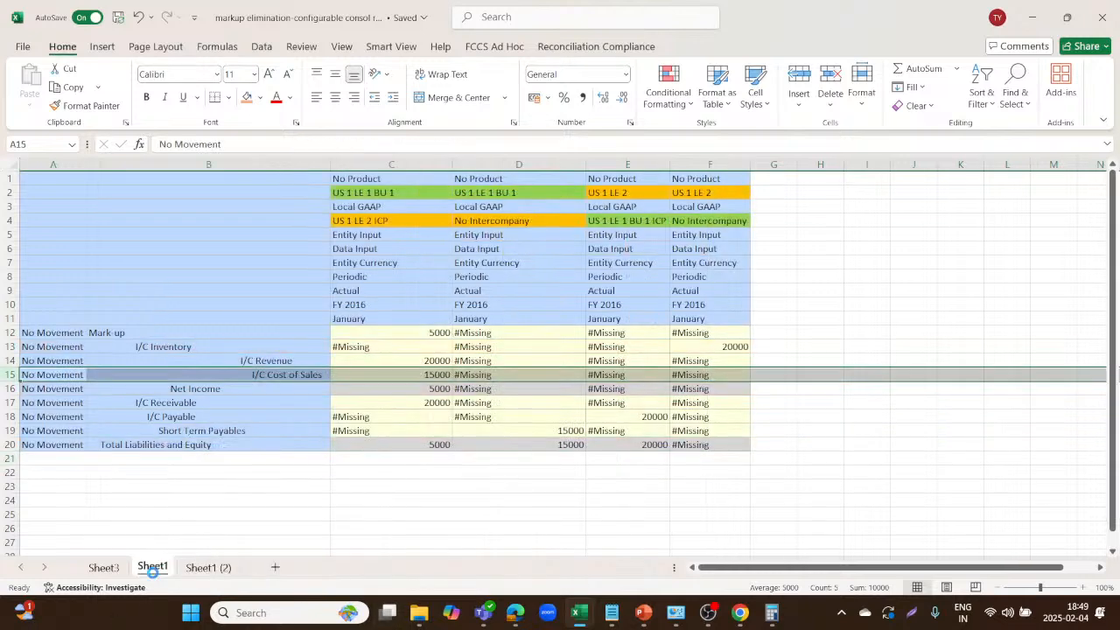
left_click(102, 566)
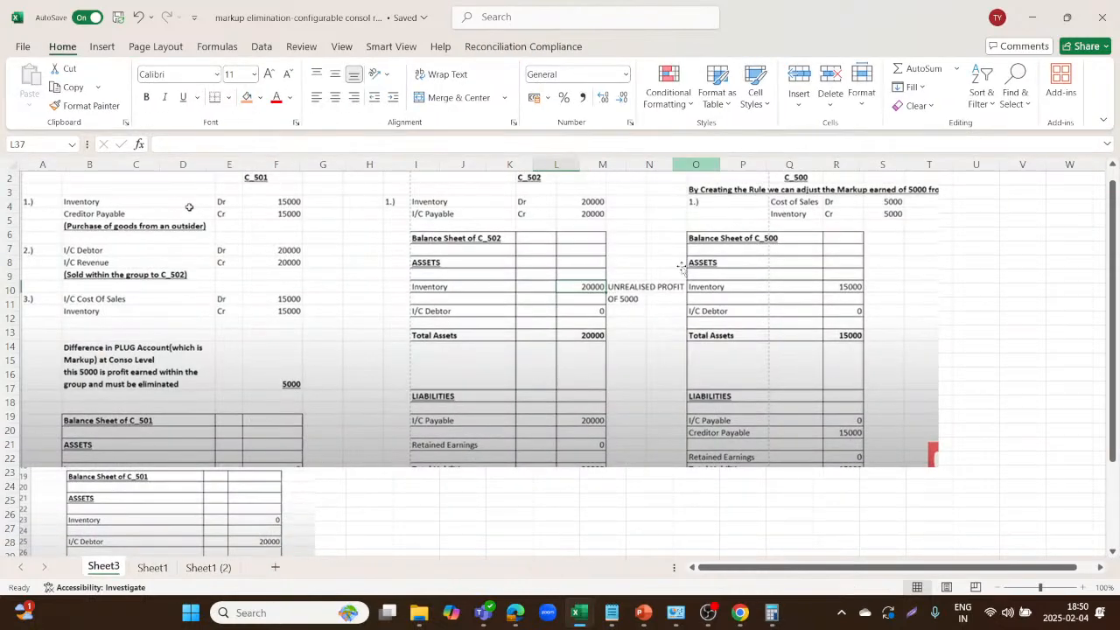
left_click(193, 569)
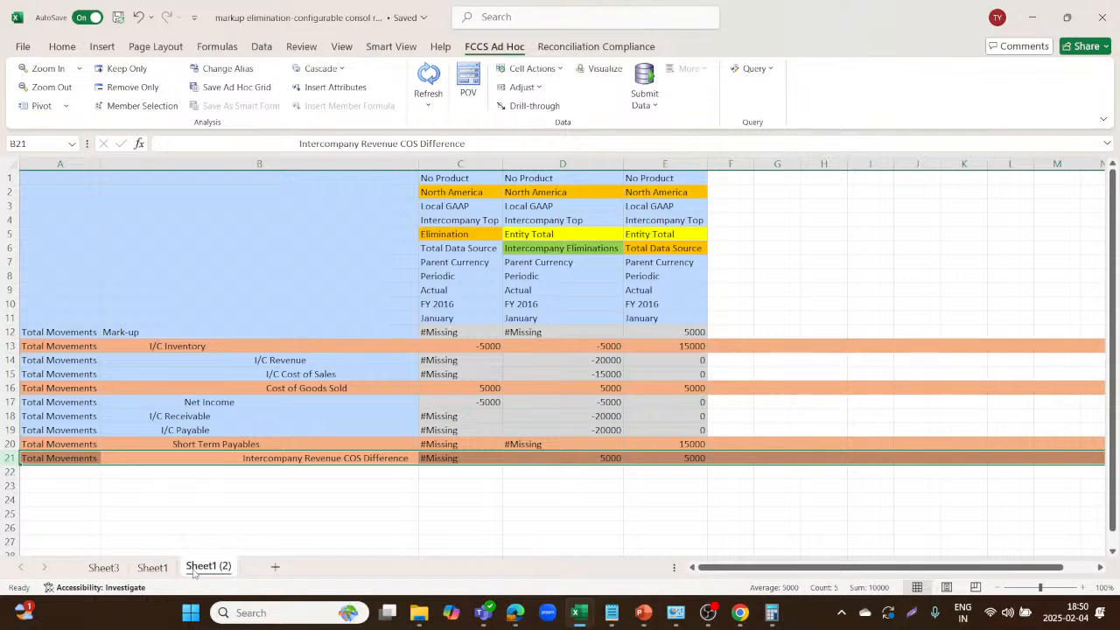
left_click(166, 569)
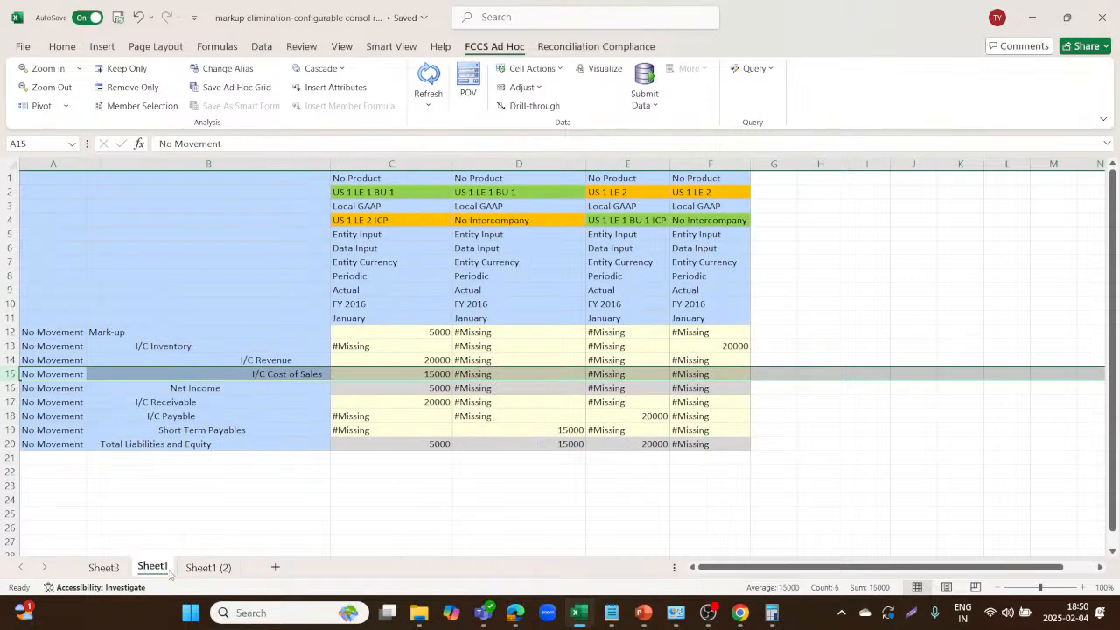
Switch to the YouTube Studio live streaming page in the browser and end the live stream.
left_click(519, 600)
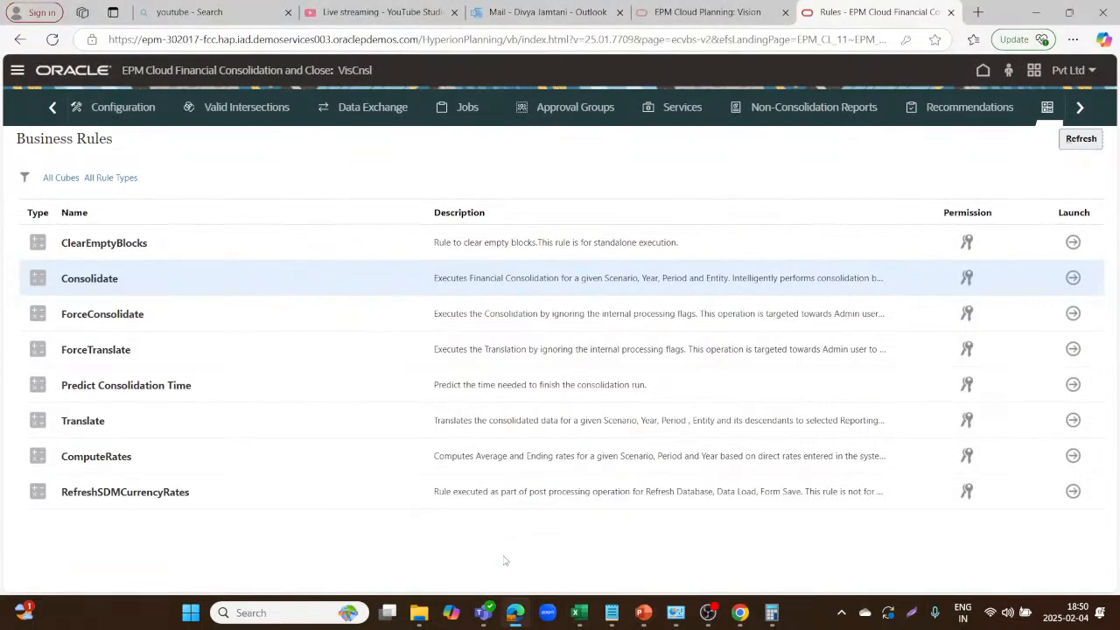
left_click(396, 7)
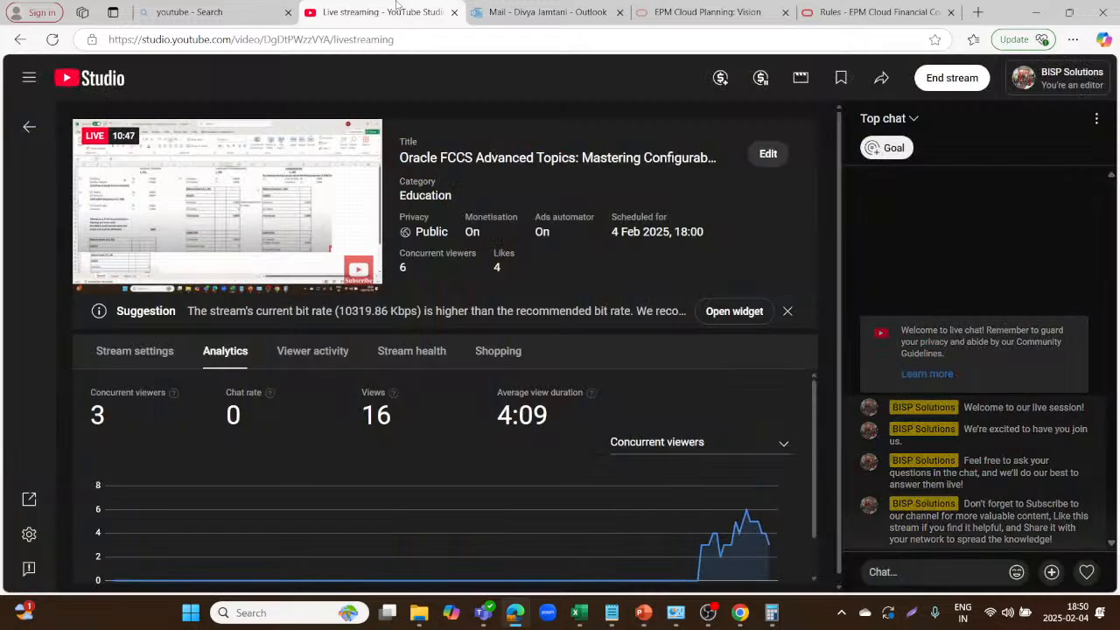
left_click_drag(727, 12, 790, 129)
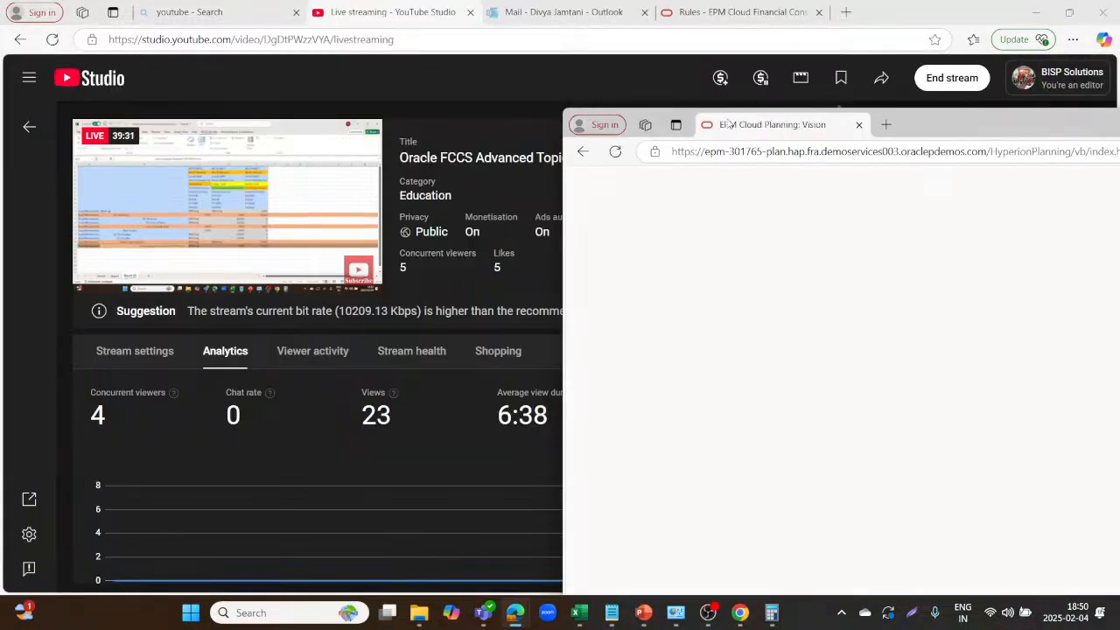
left_click(949, 80)
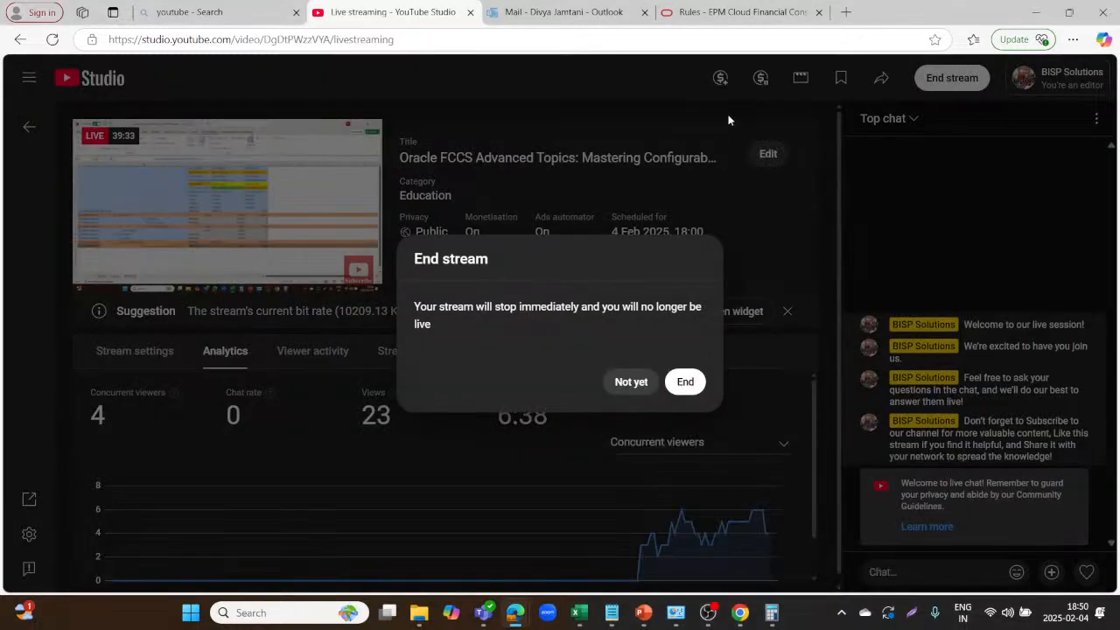
left_click(684, 381)
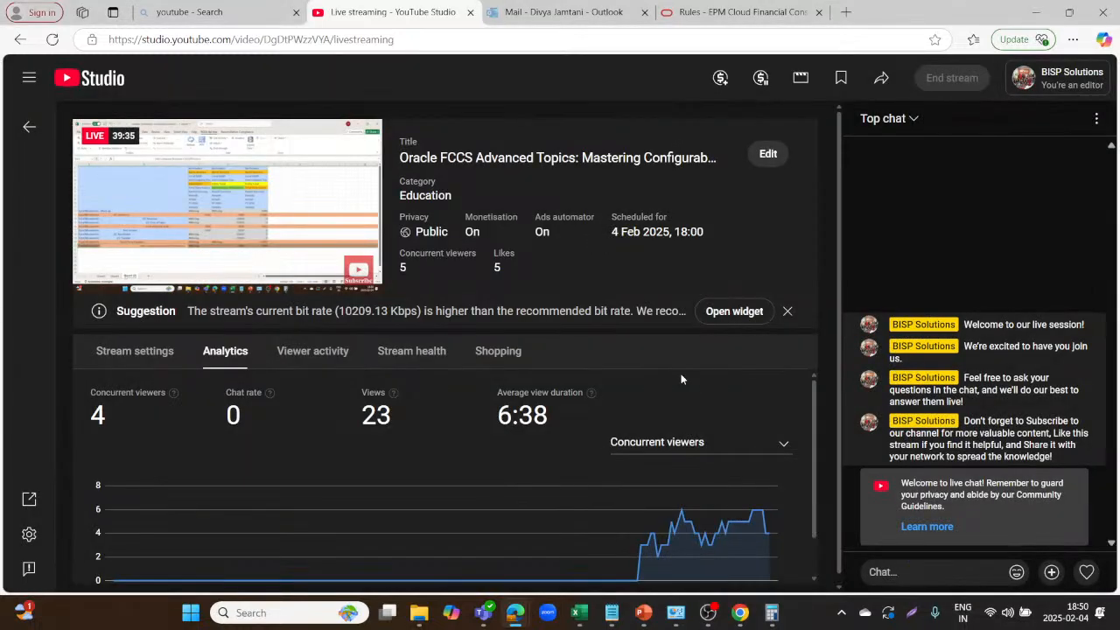